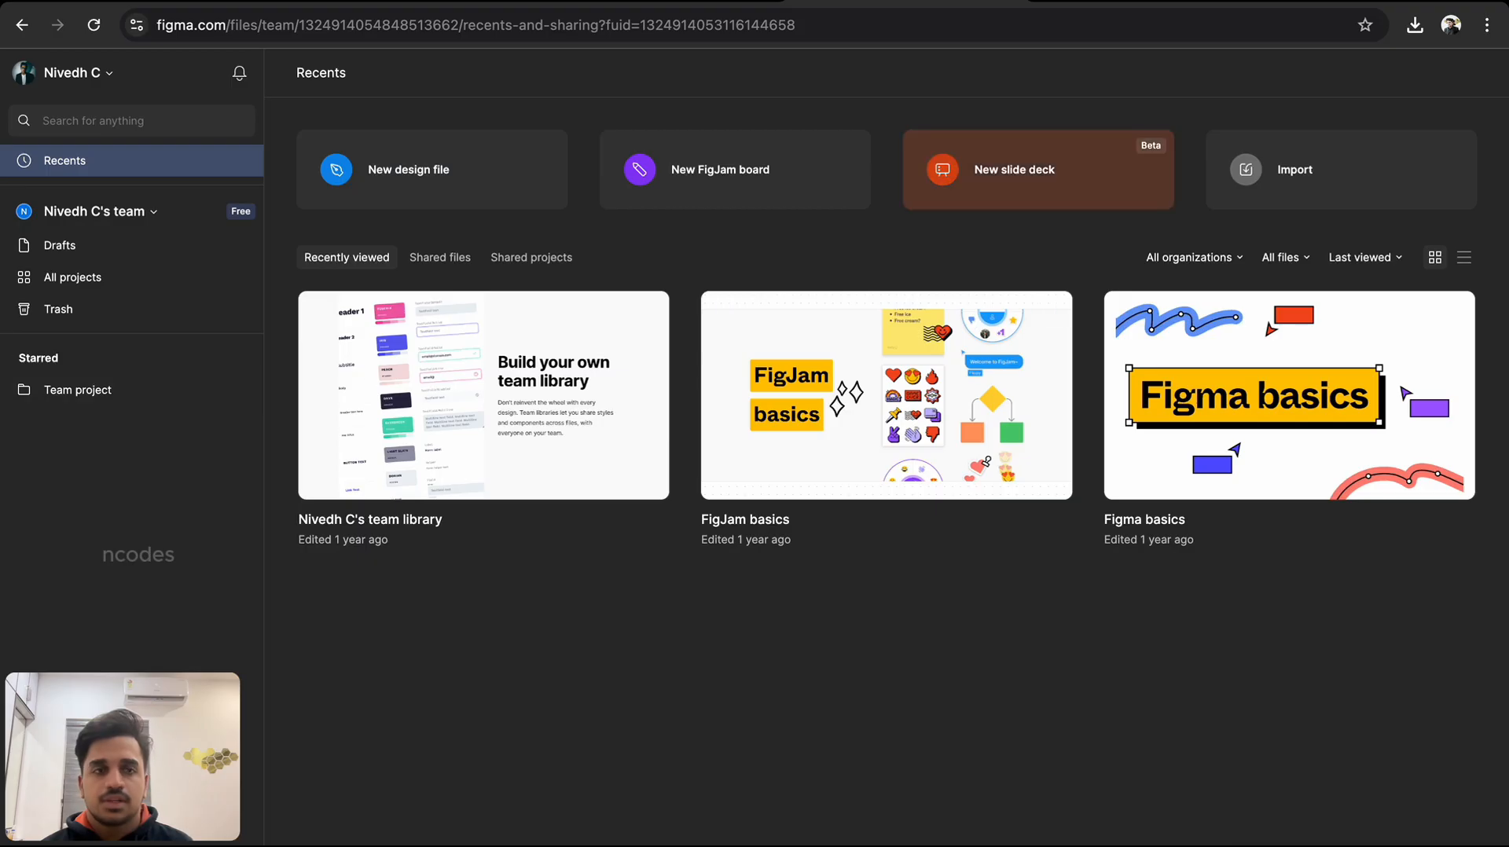
click(72, 72)
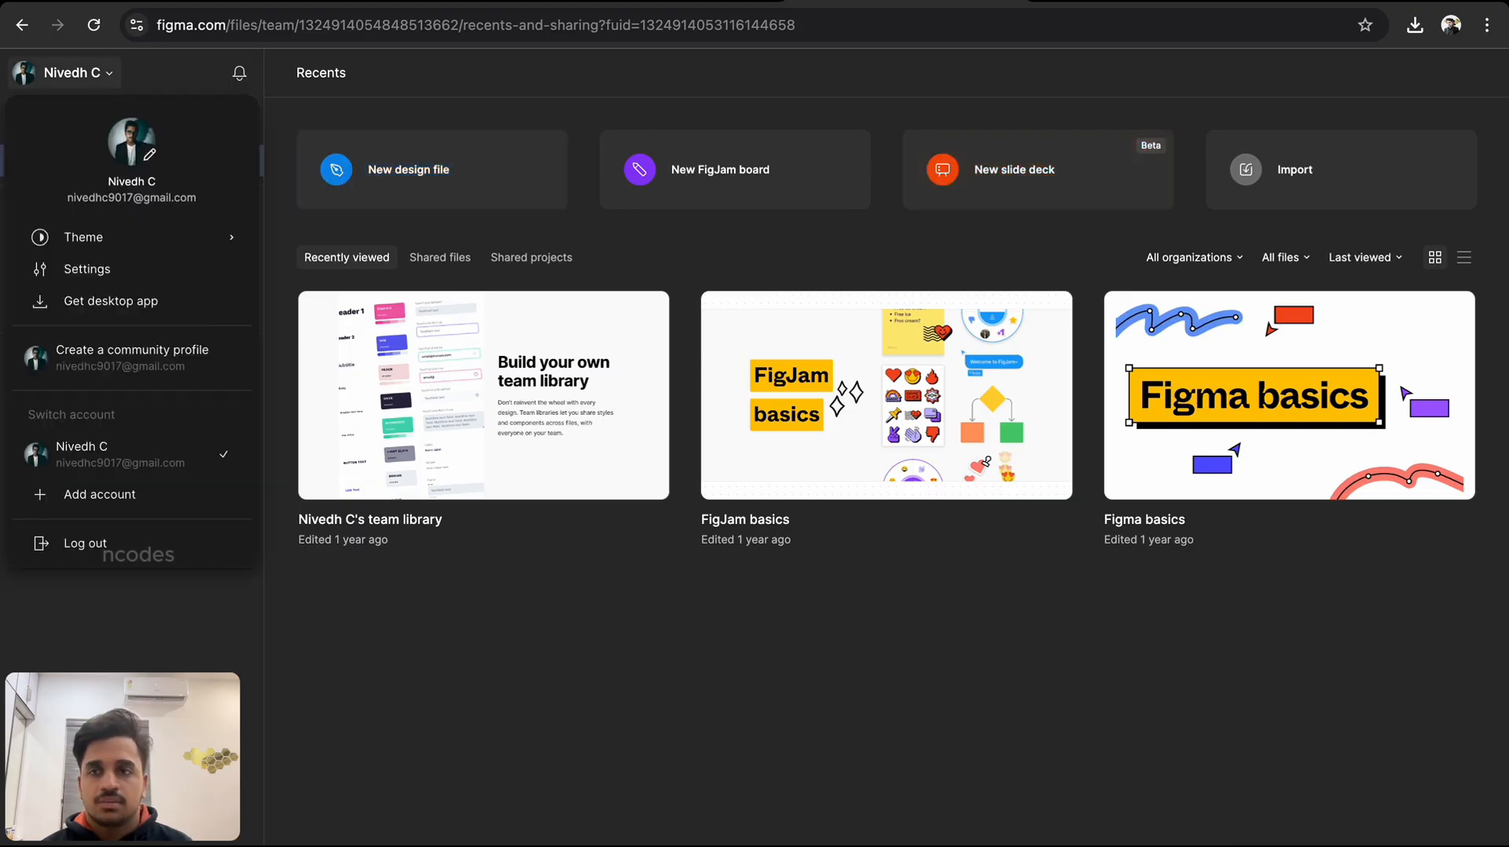
key(Escape)
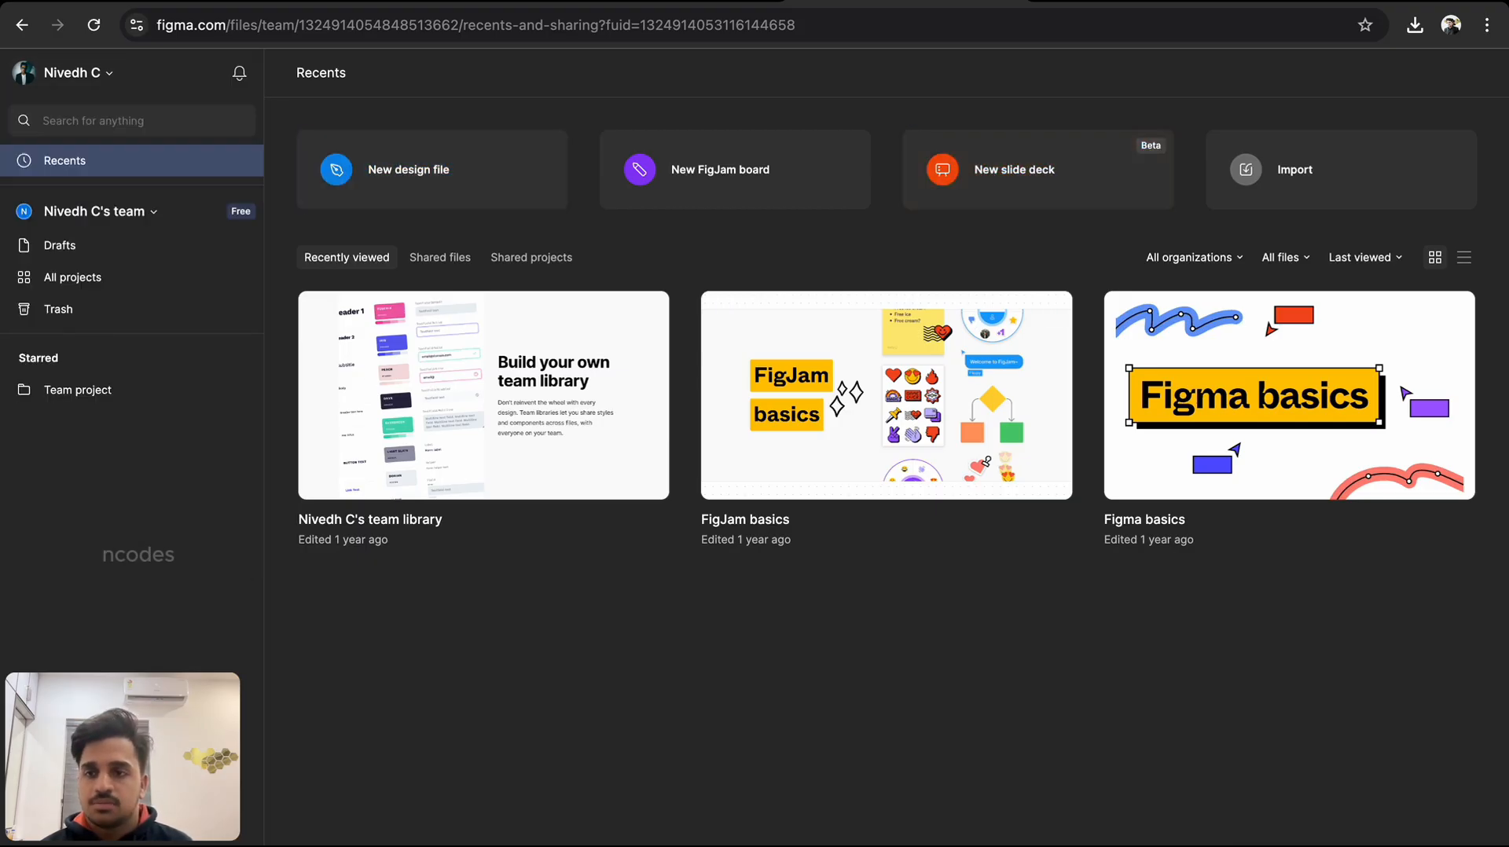
click(94, 212)
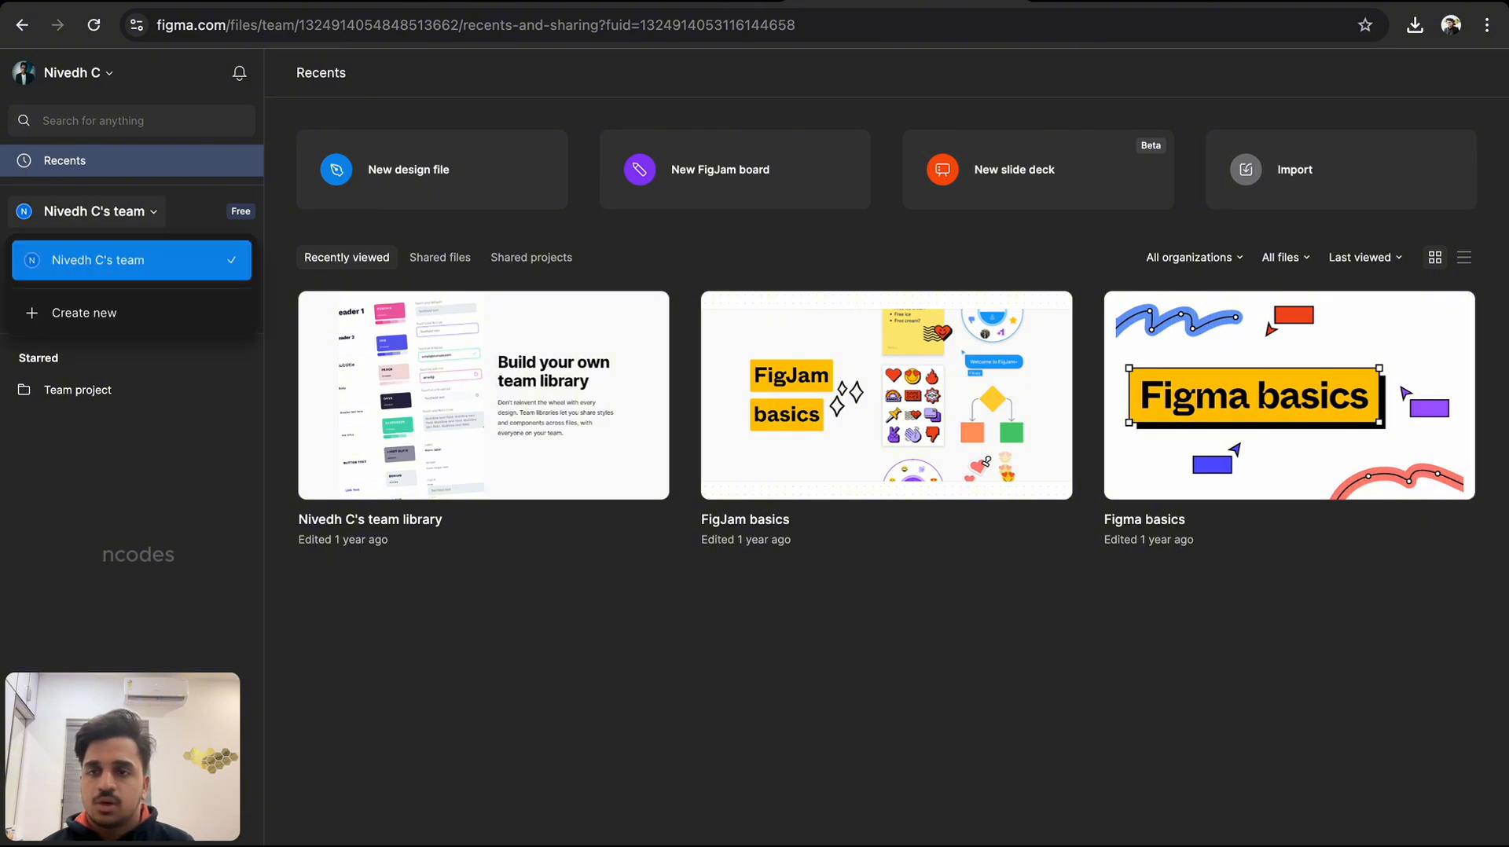
key(Escape)
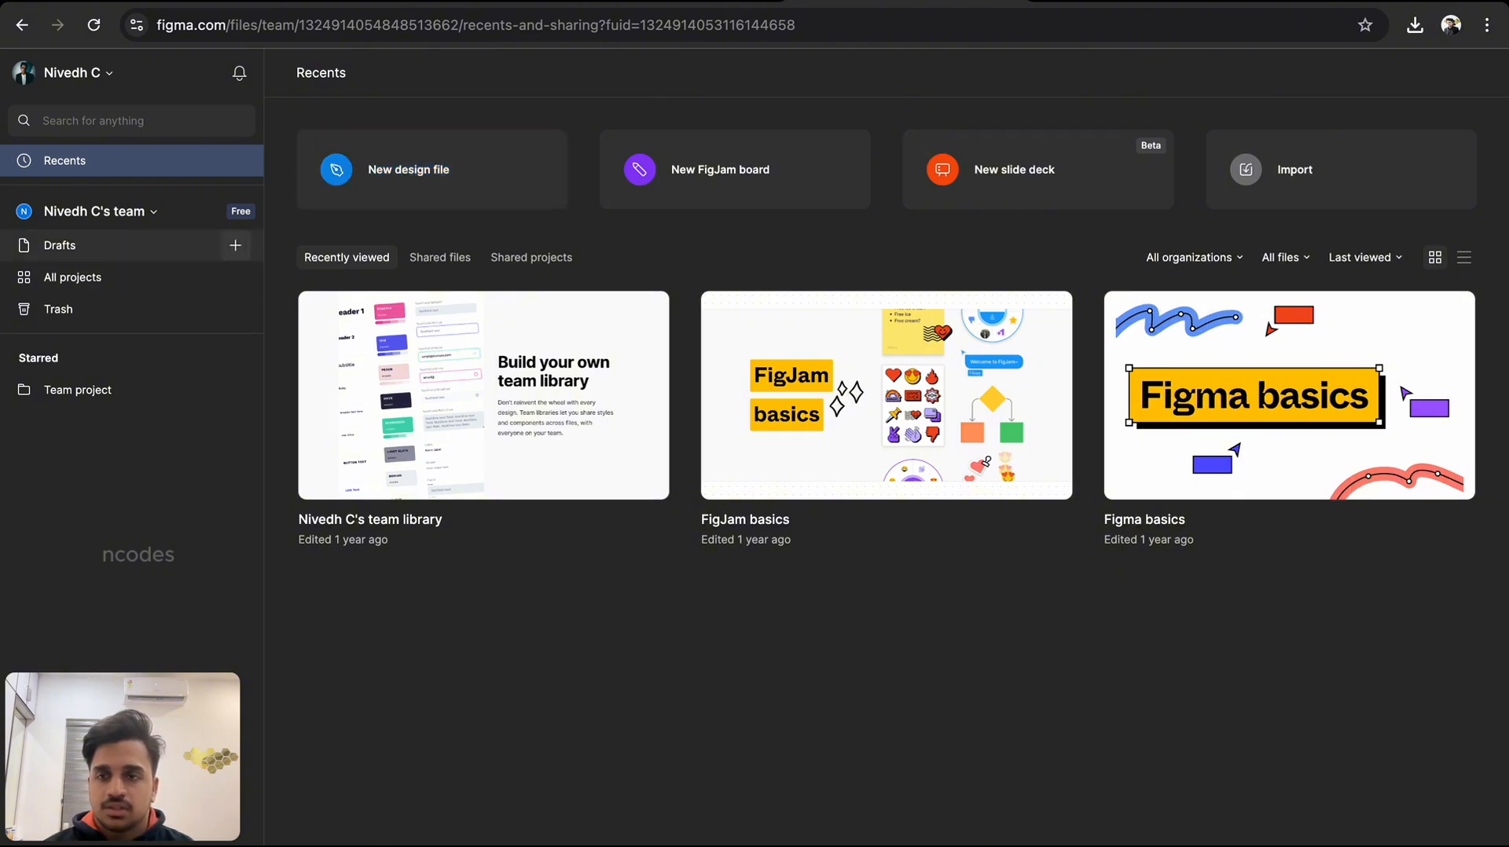
Create a new design file in Drafts.
click(235, 245)
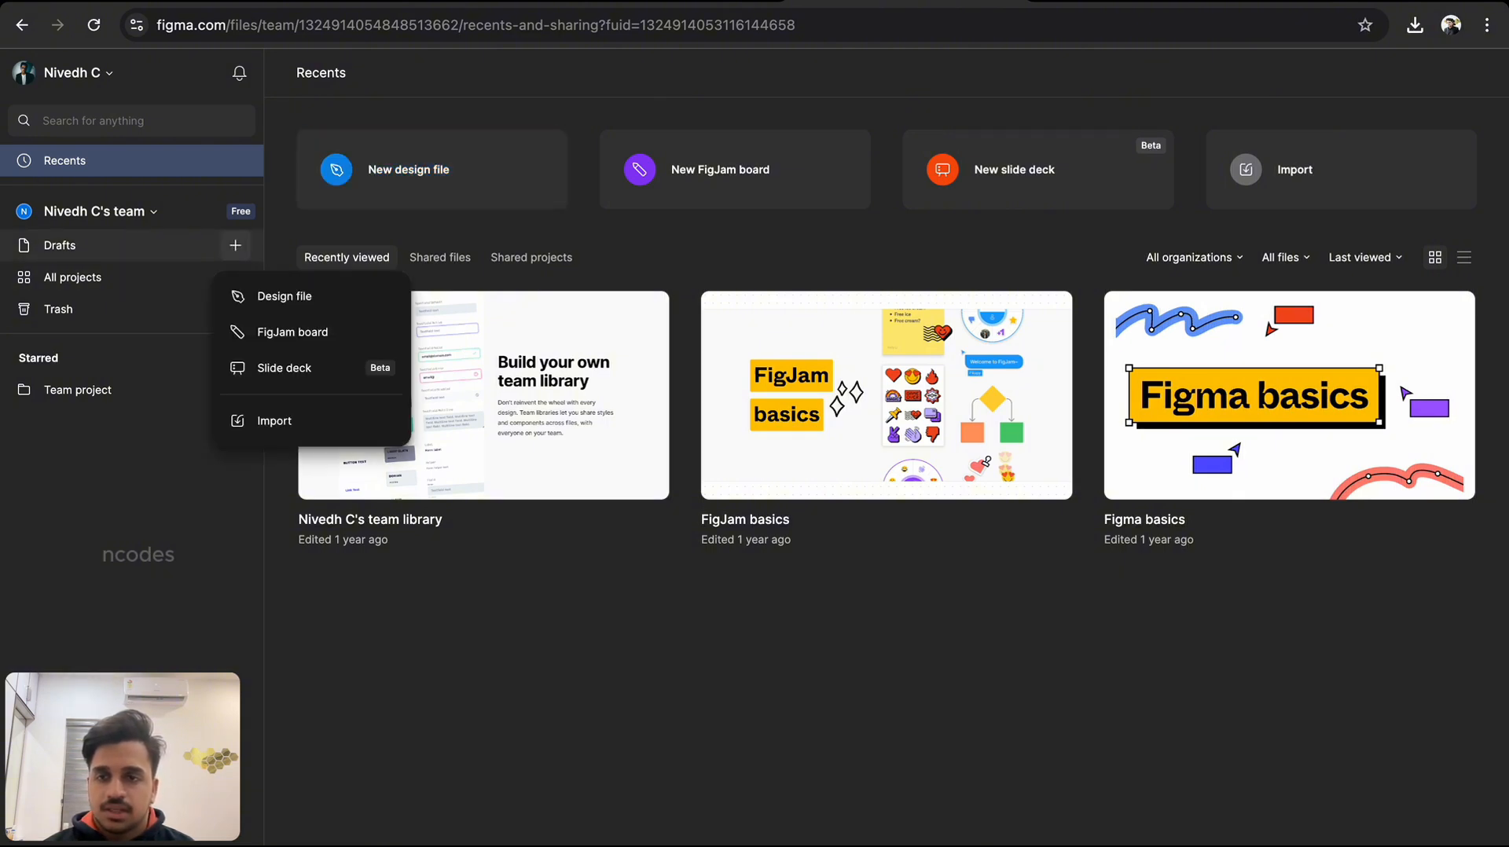
click(284, 296)
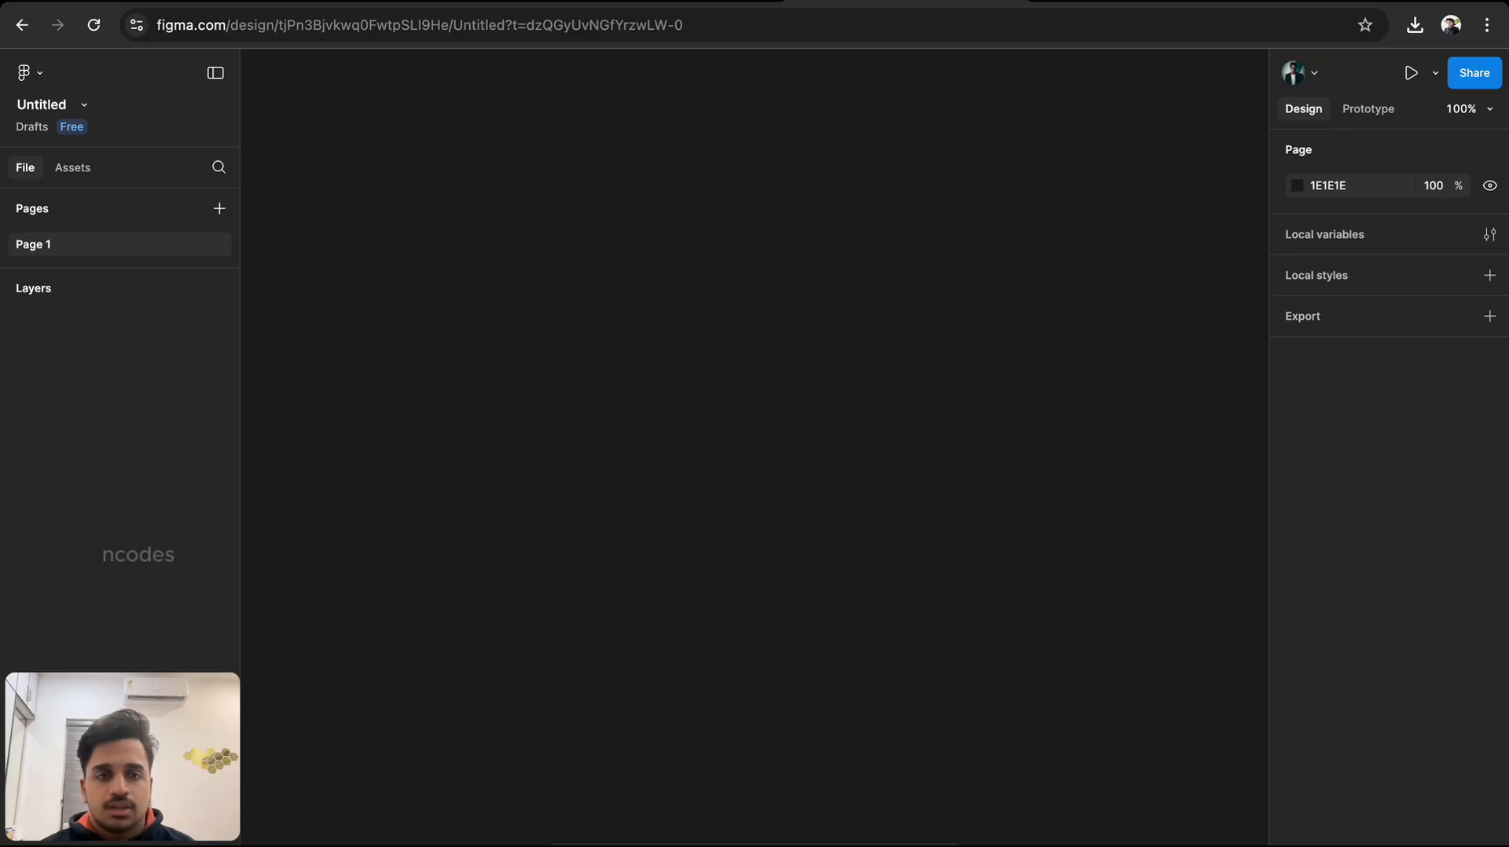
drag(752, 320, 571, 237)
drag(557, 322, 616, 358)
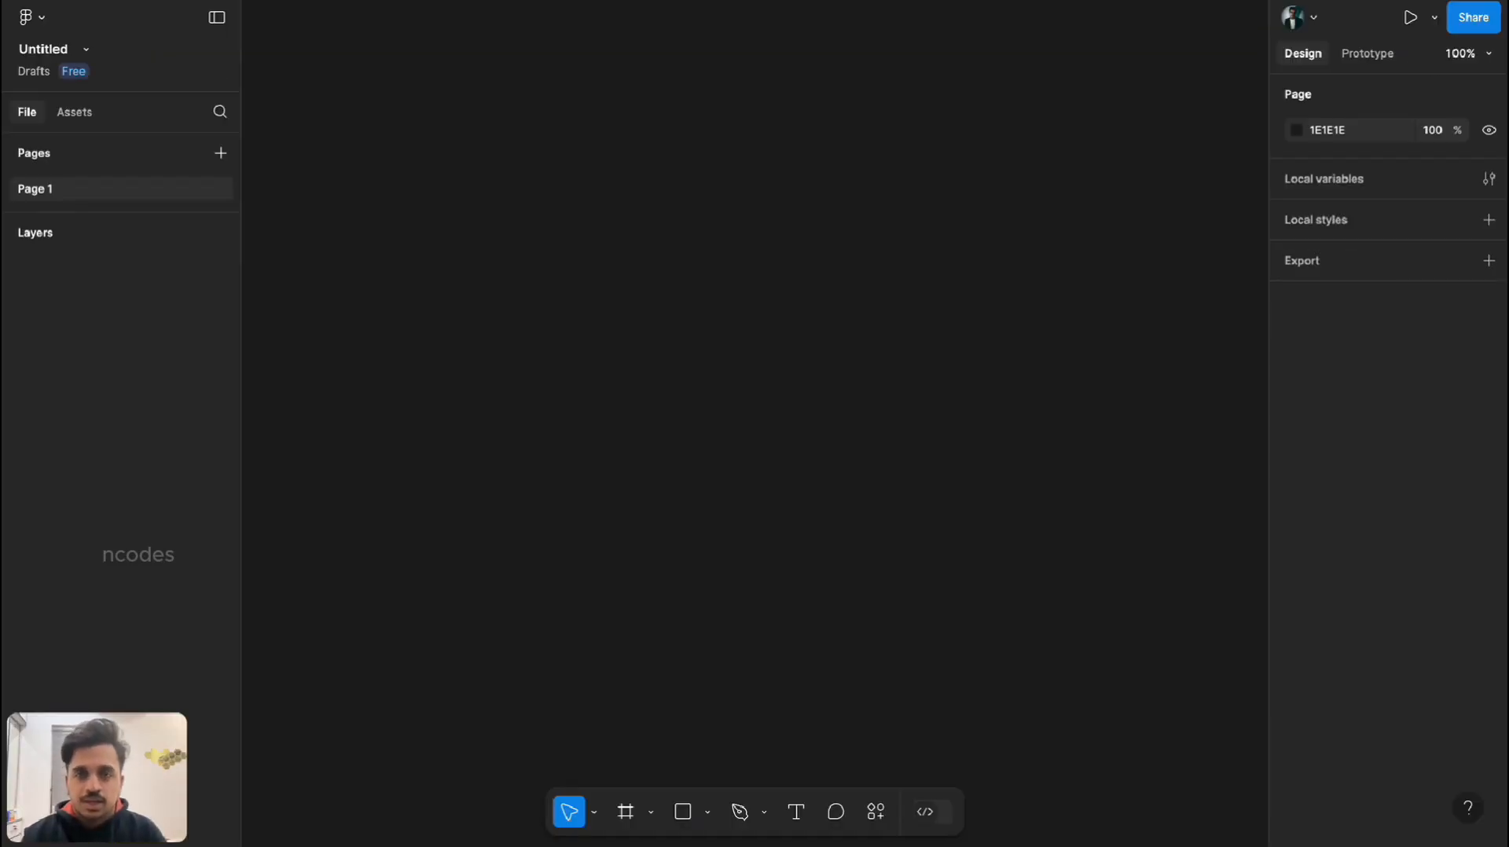
click(594, 811)
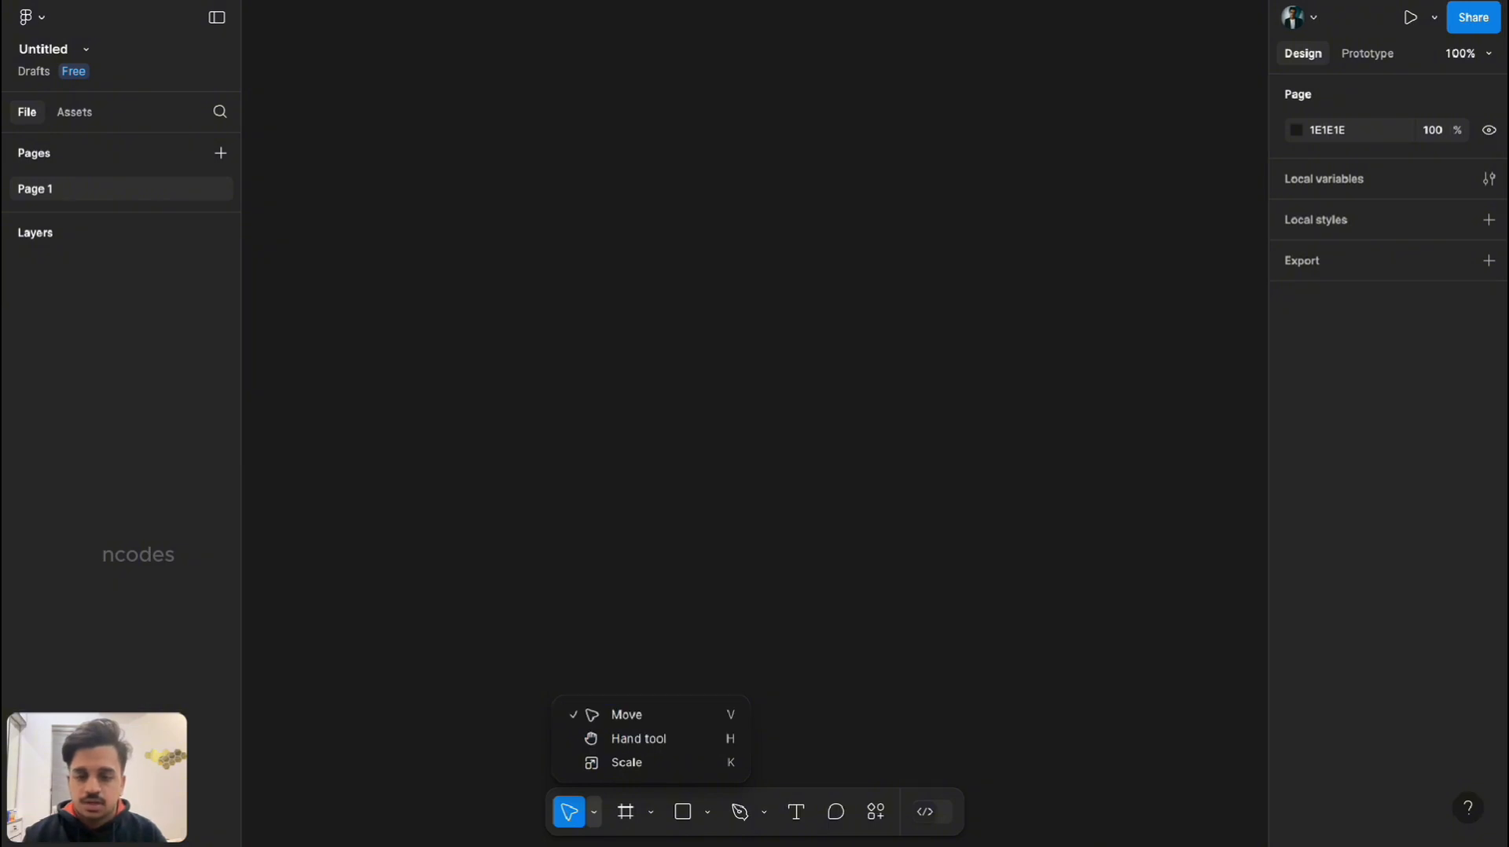
key(Escape)
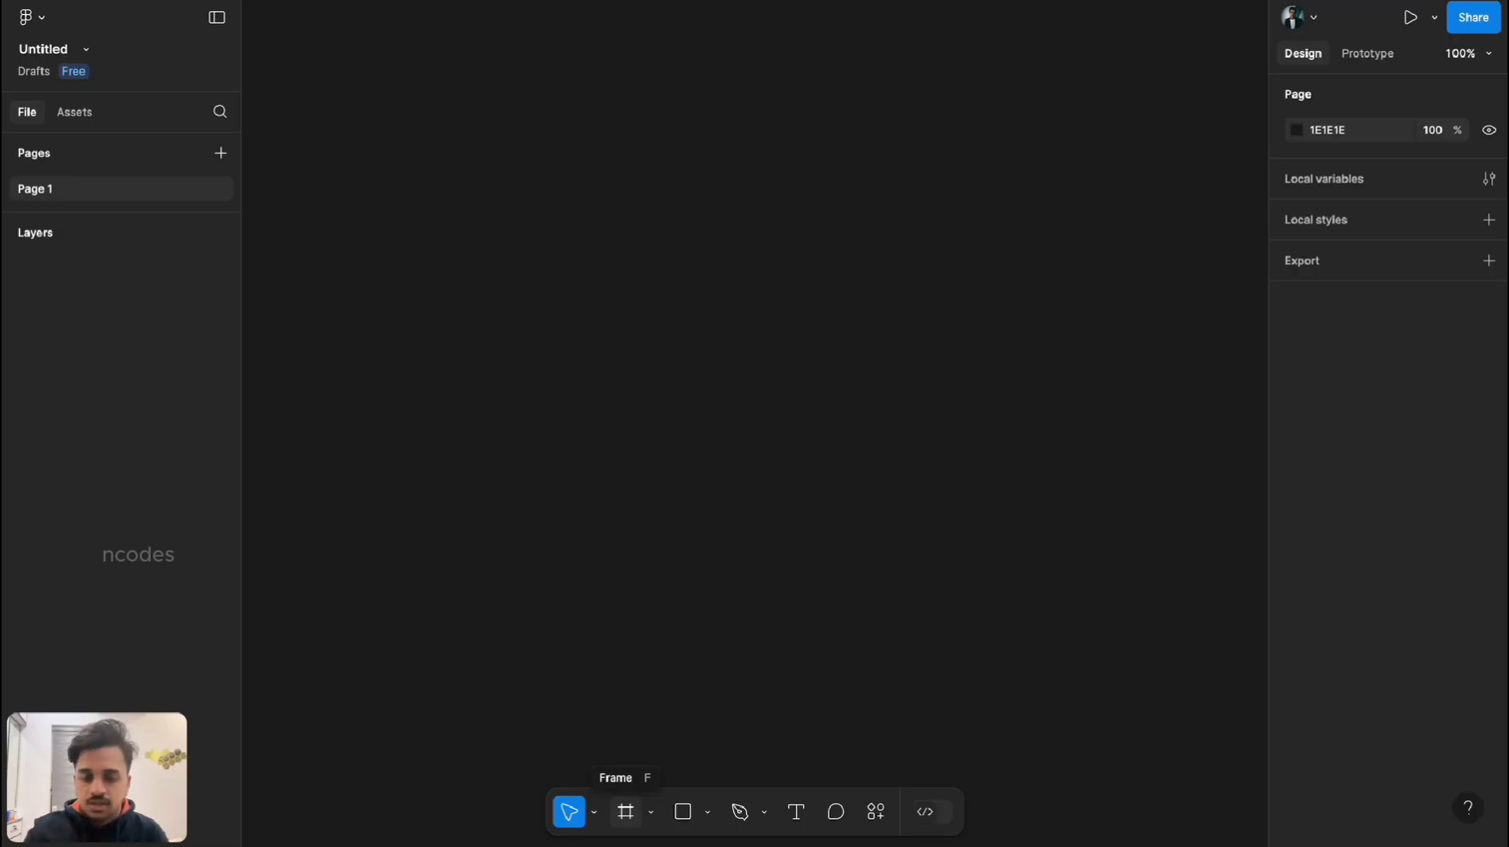
click(651, 812)
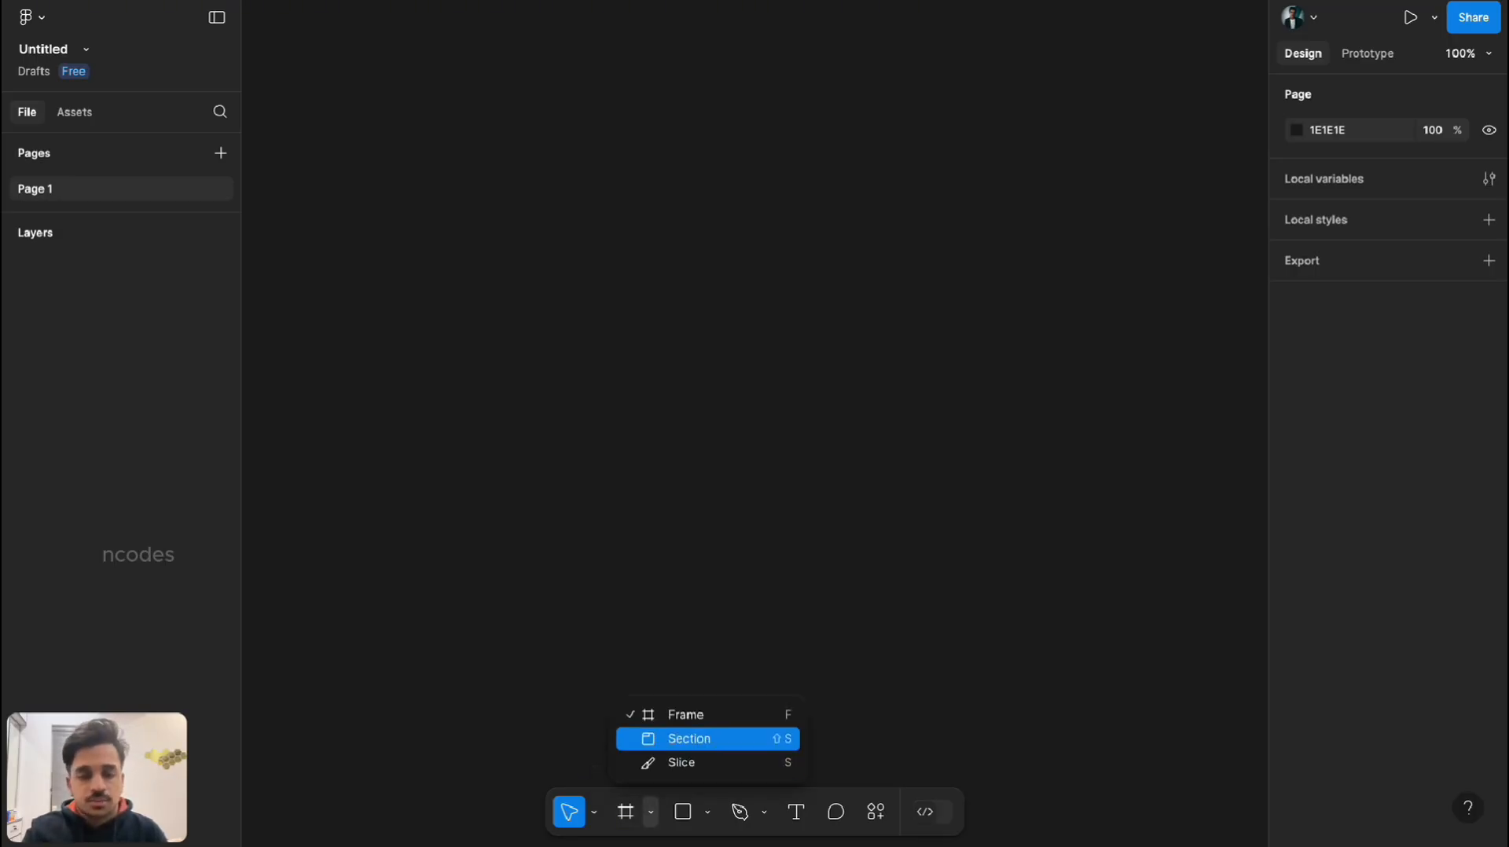
click(705, 660)
Start the Frame tool and examine the tablet, desktop, presentation, watch and social media presets, ending with the phone presets expanded.
key(f)
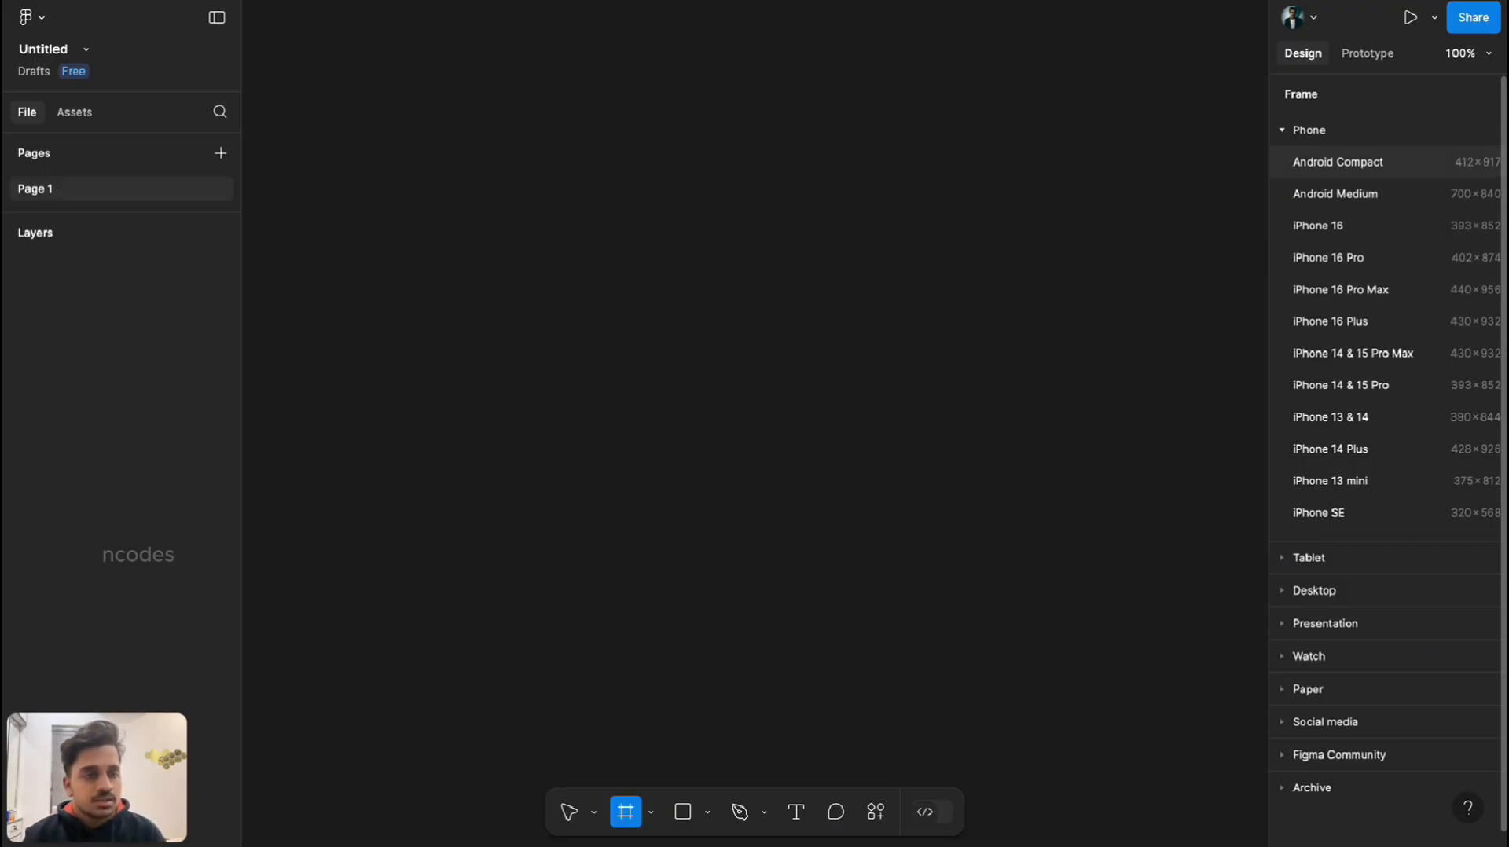
scroll(1352, 370, down, 1)
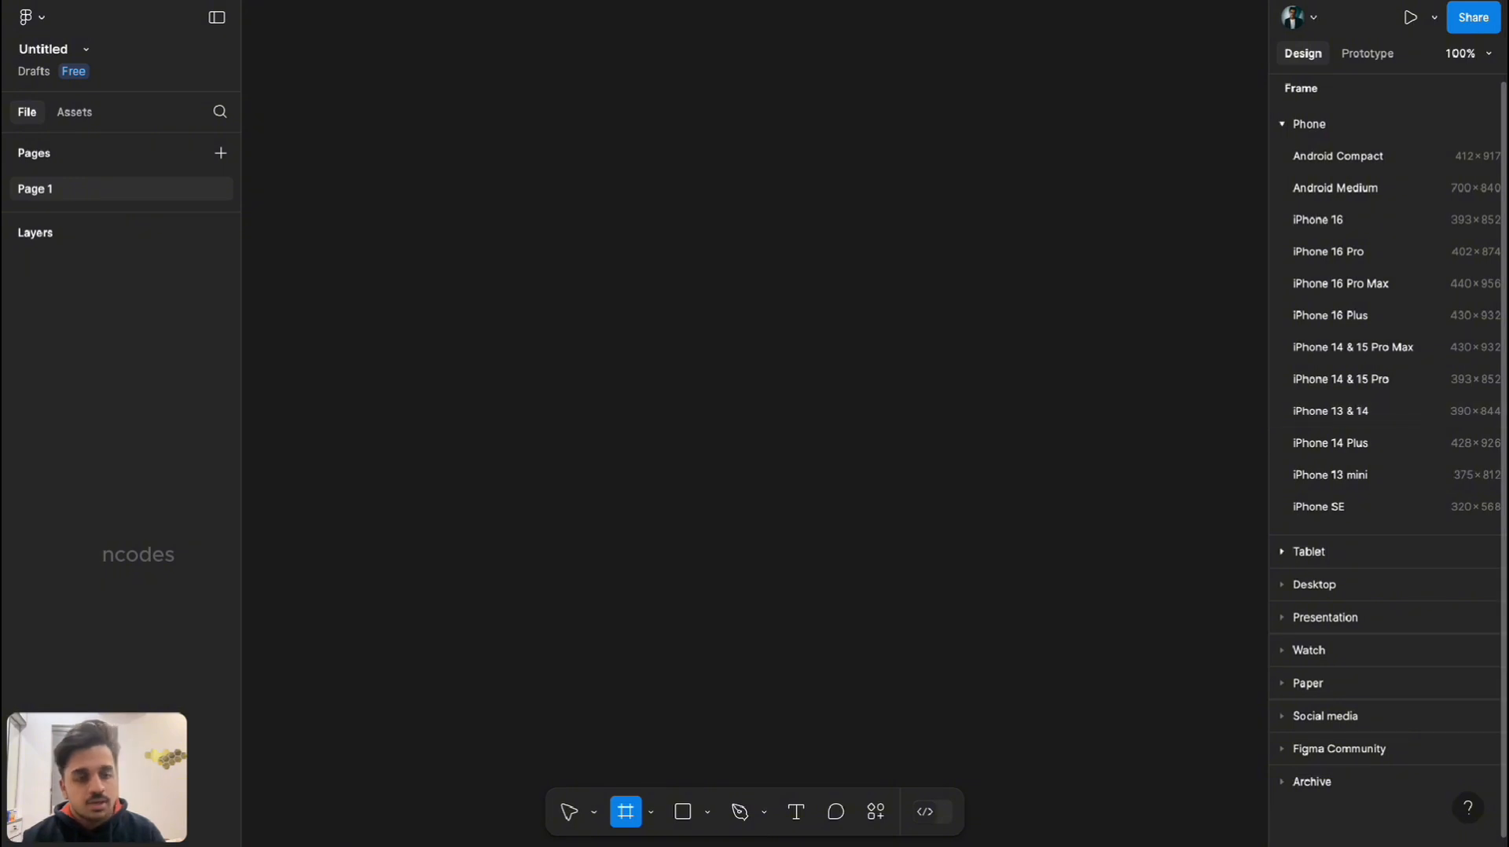
click(1309, 551)
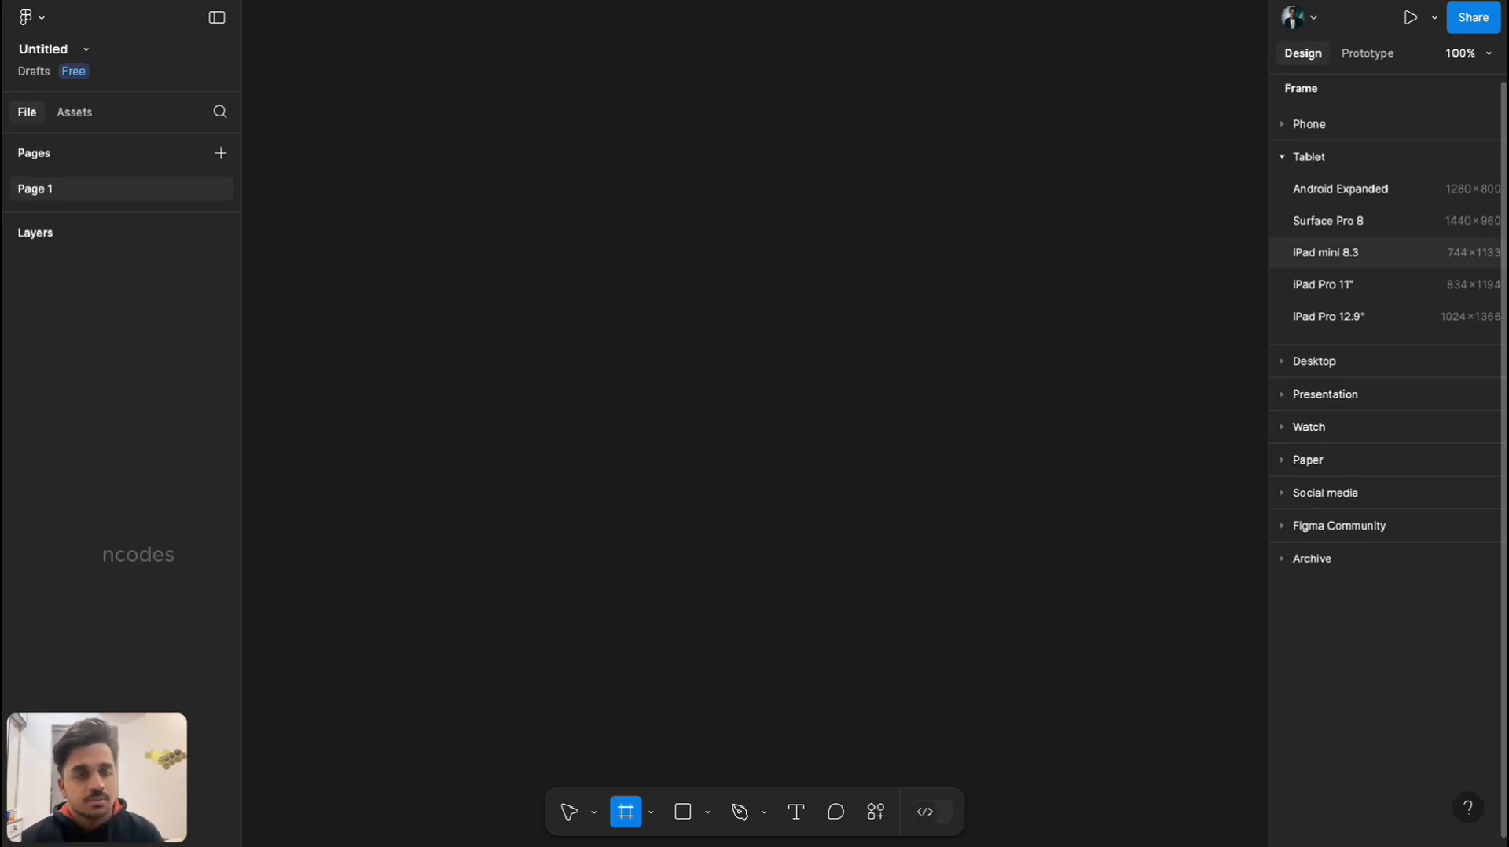
click(1314, 361)
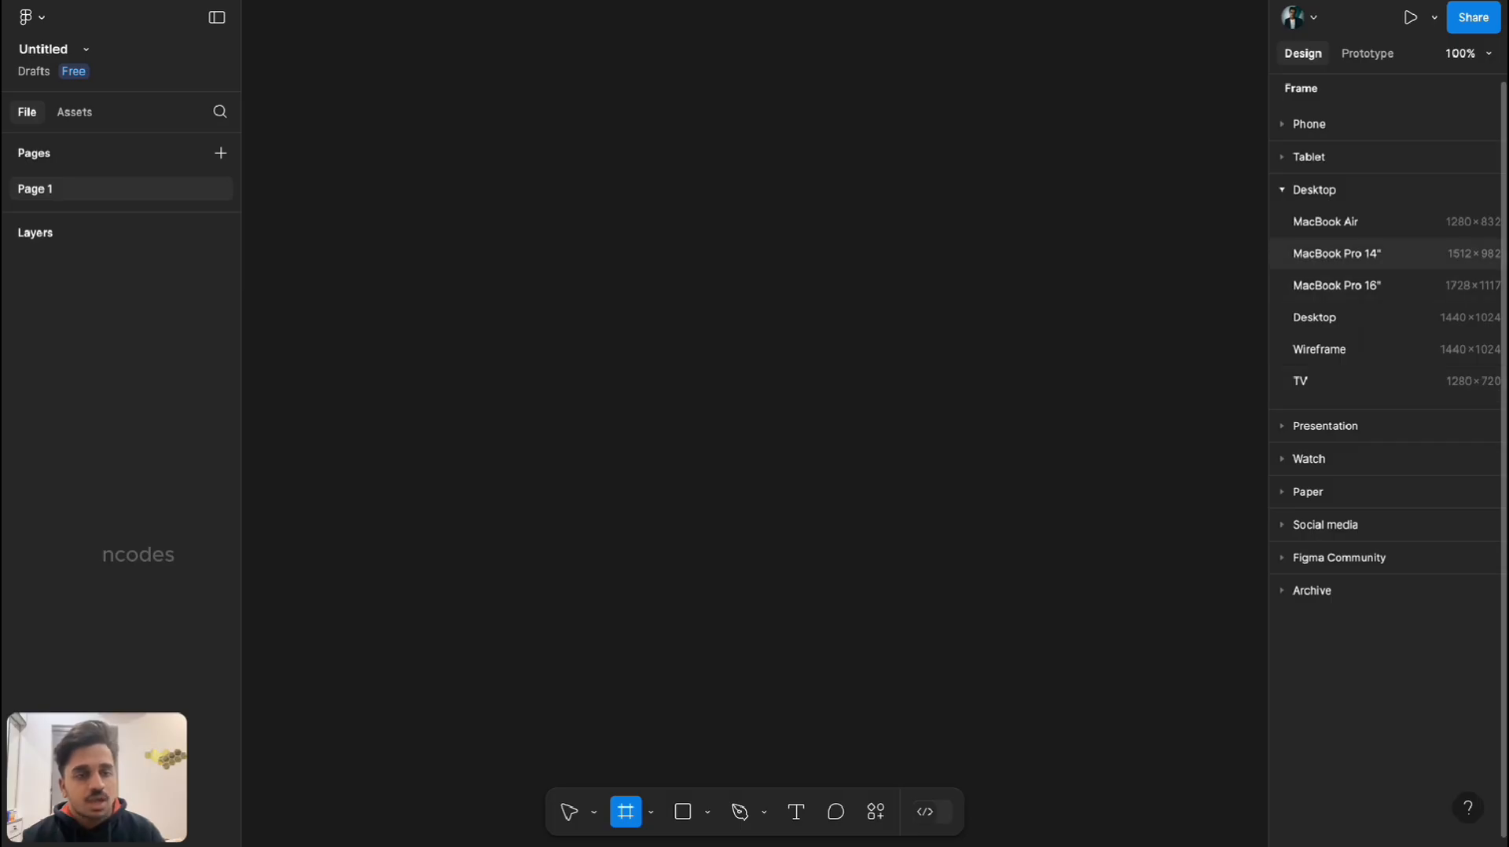
click(1325, 425)
click(1309, 439)
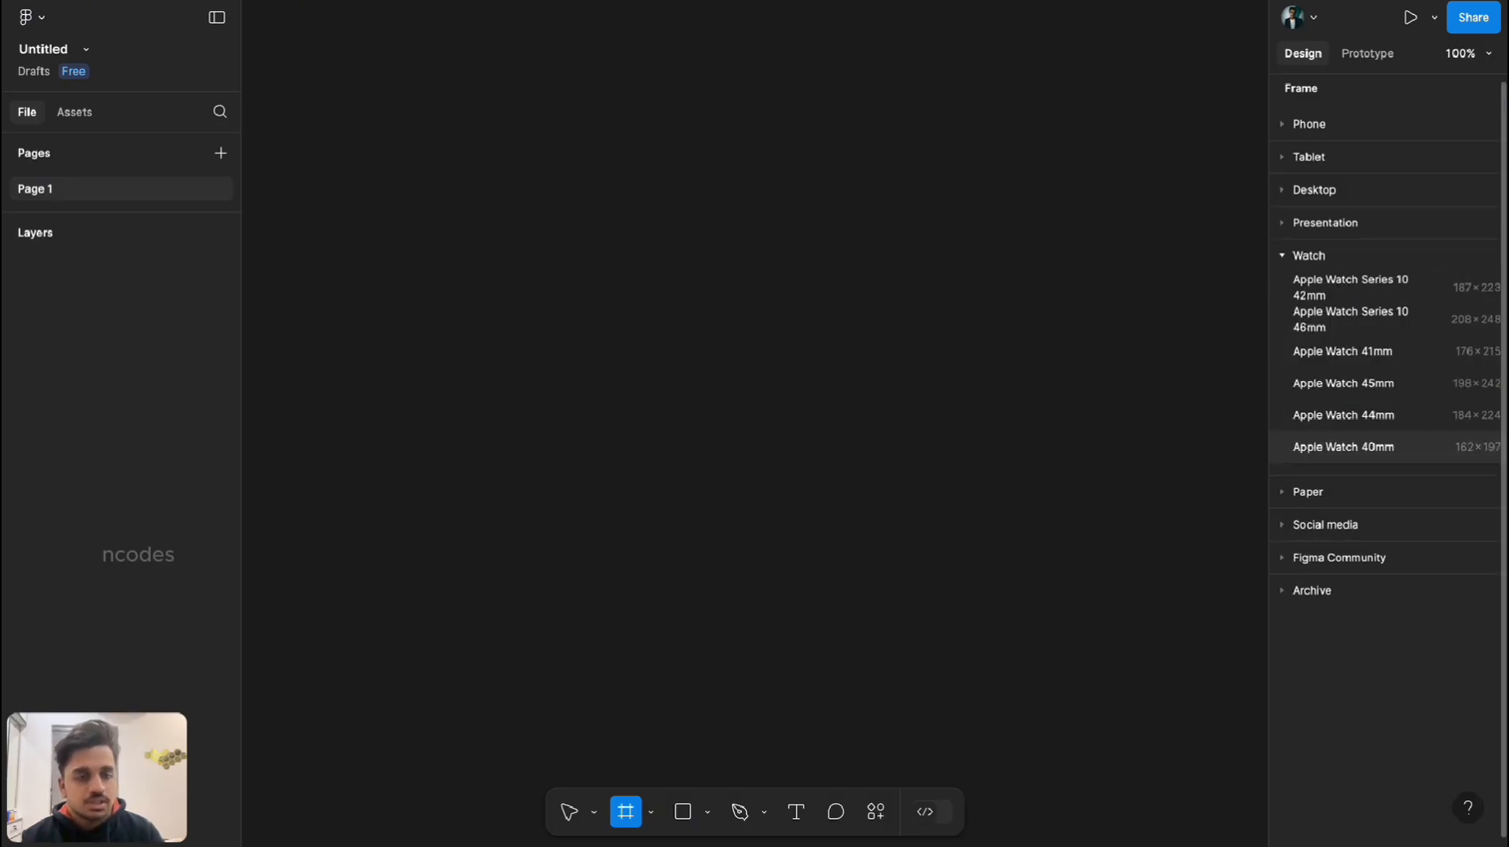
click(1325, 524)
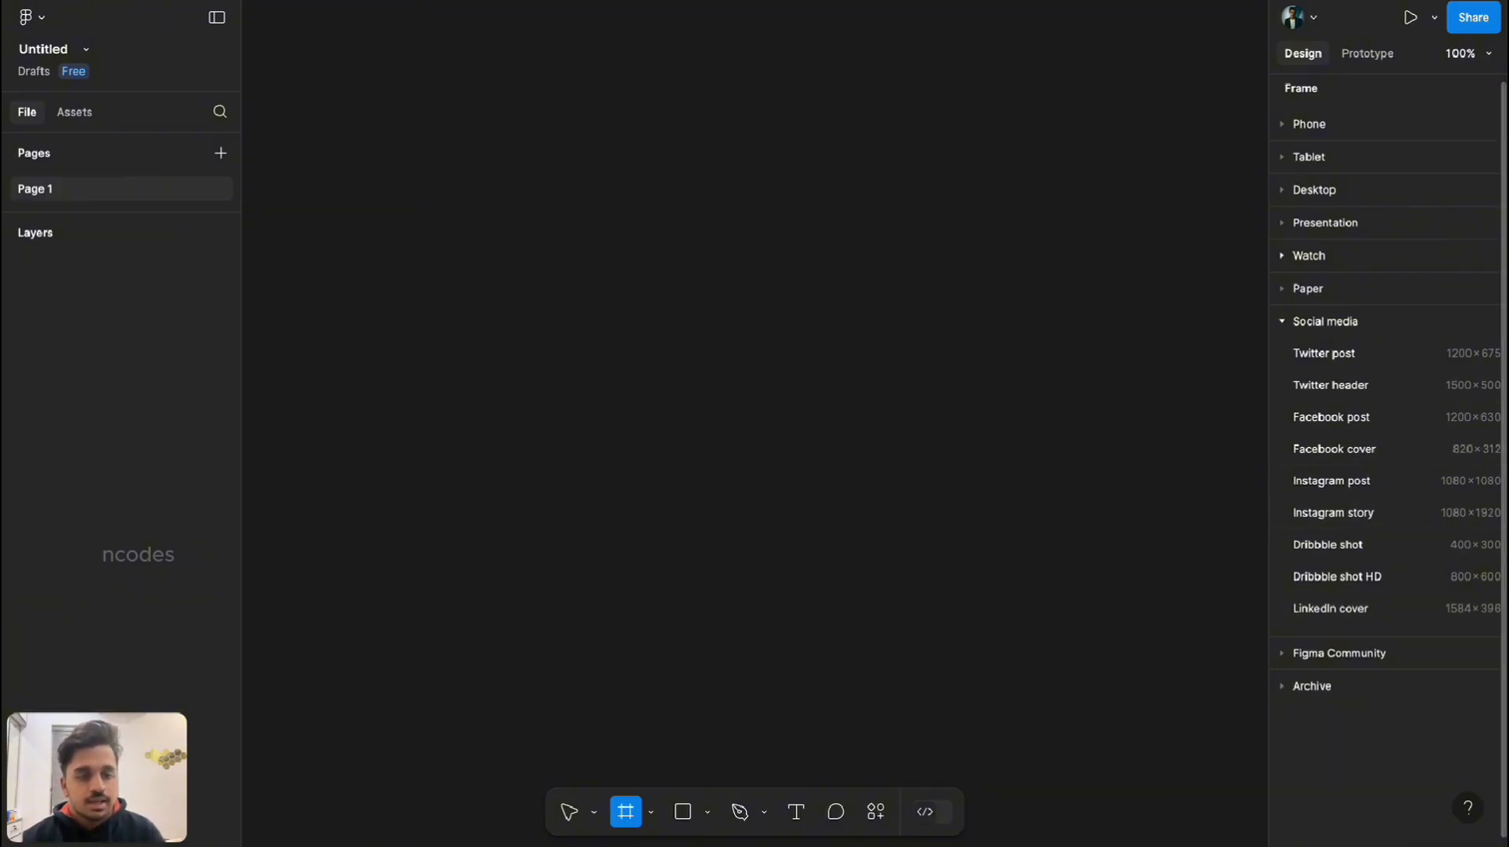
click(1309, 123)
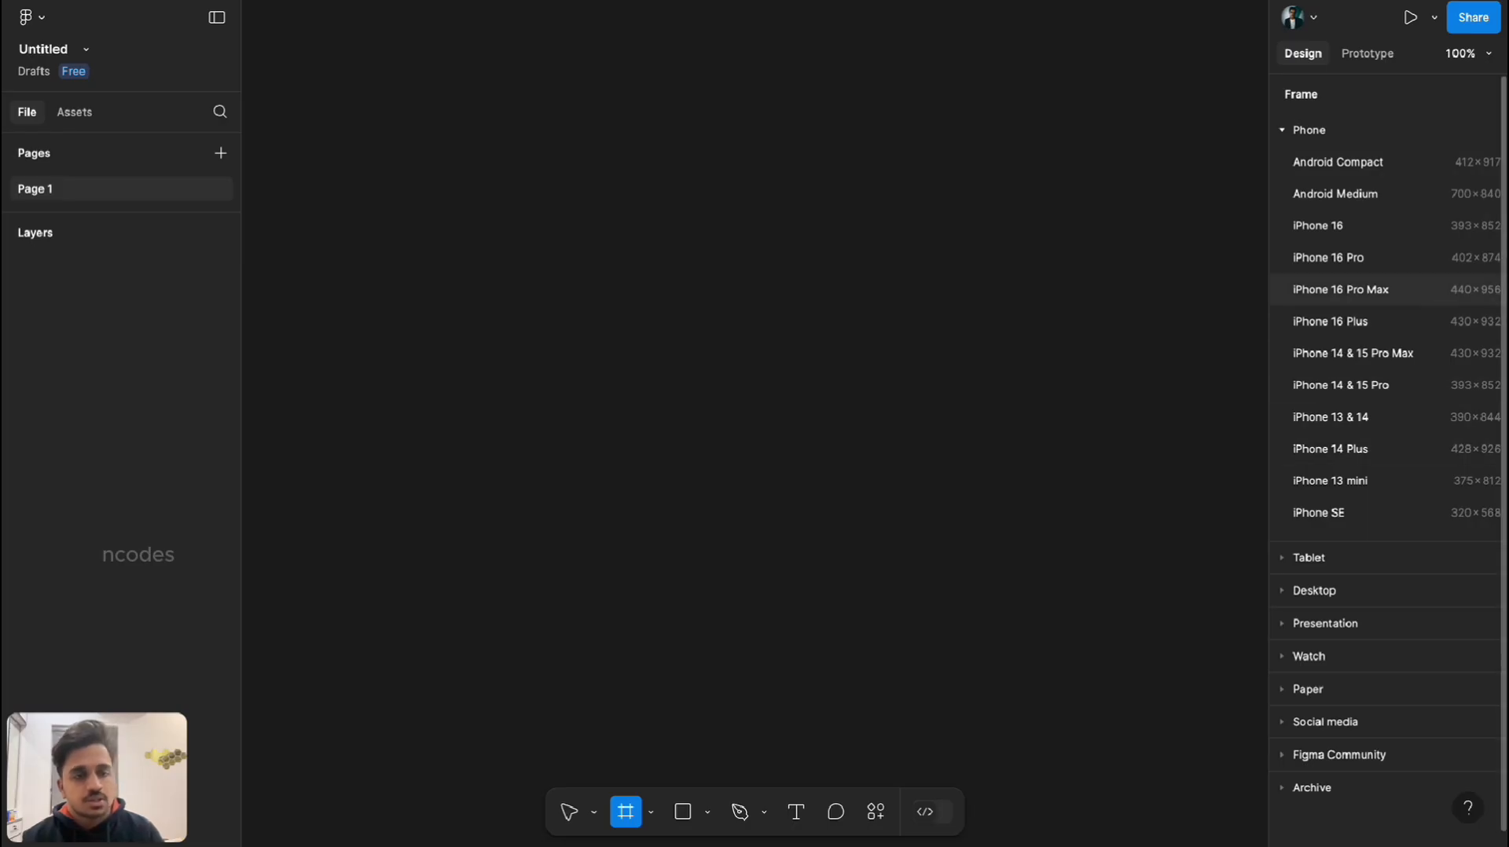
Add an iPhone 16 Pro Max frame to the canvas and move it to about X -102, Y -67.
click(1340, 289)
scroll(865, 350, down, 2)
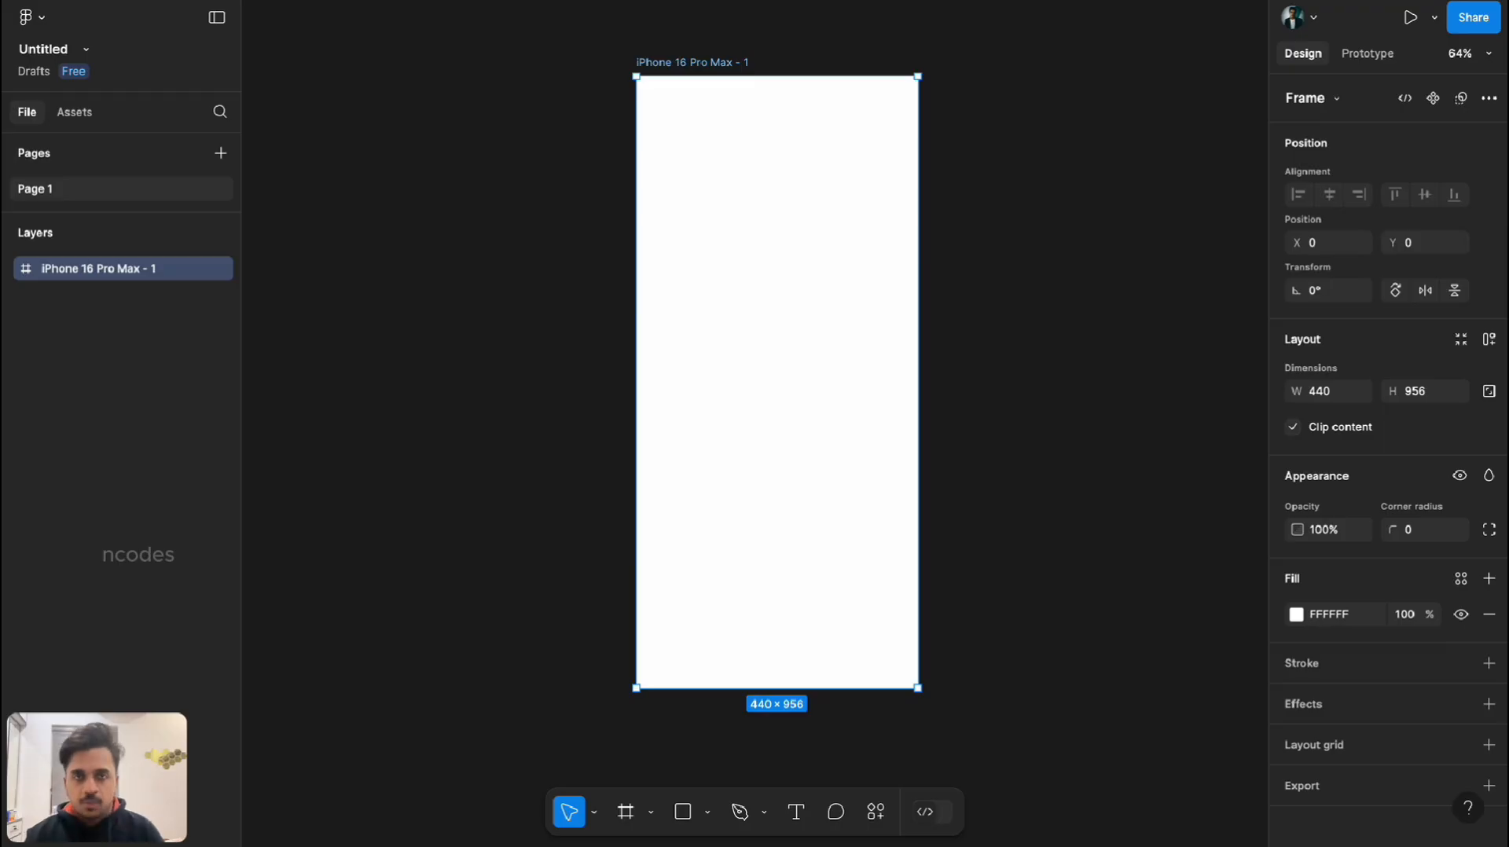
scroll(778, 377, down, 1)
scroll(754, 377, right, 5)
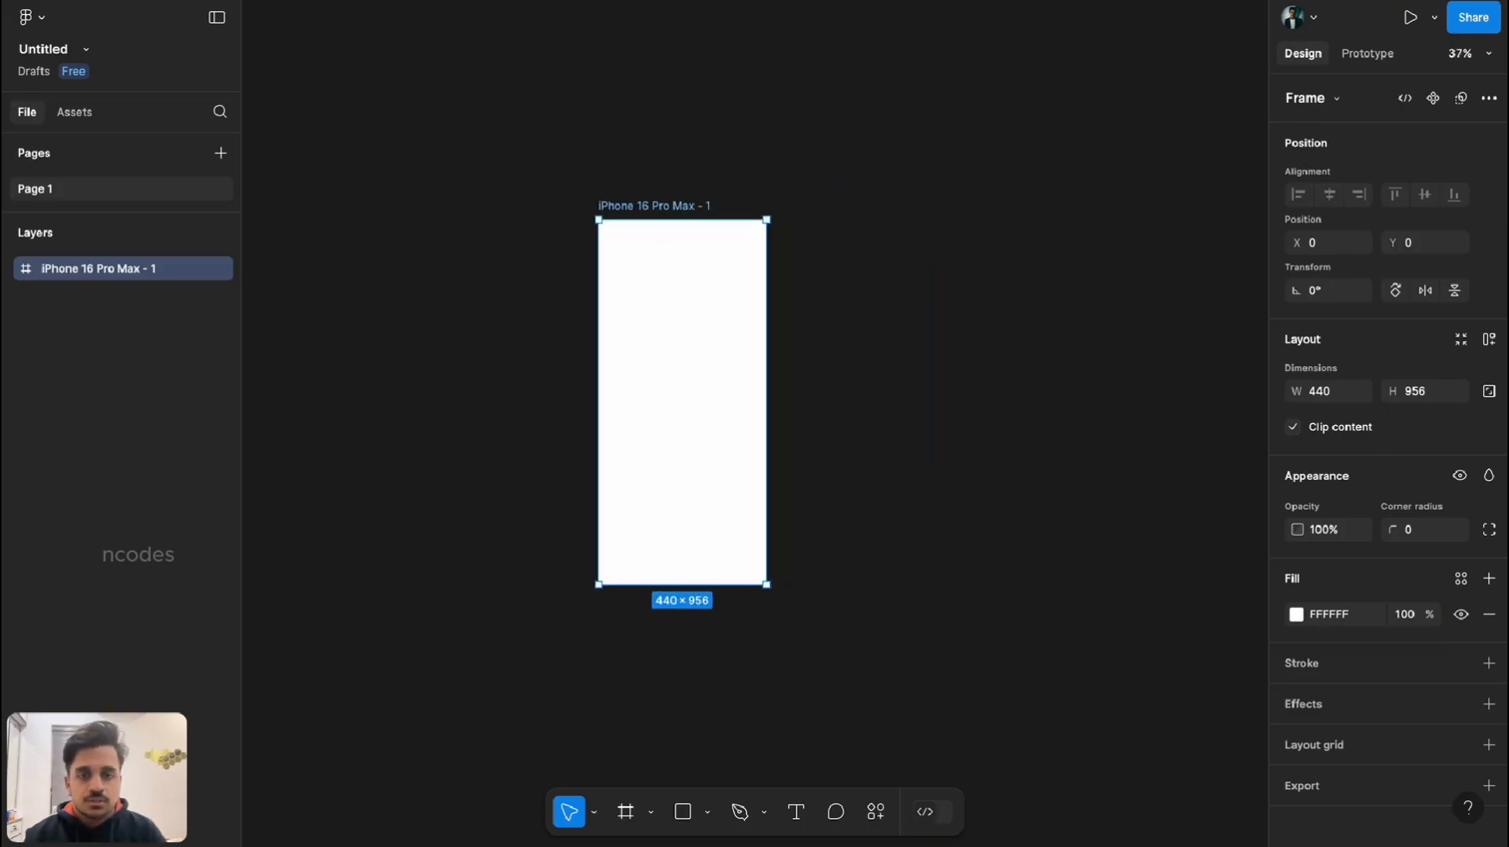
scroll(684, 353, up, 2)
scroll(668, 346, left, 4)
scroll(793, 373, down, 3)
drag(793, 373, 750, 345)
key(Escape)
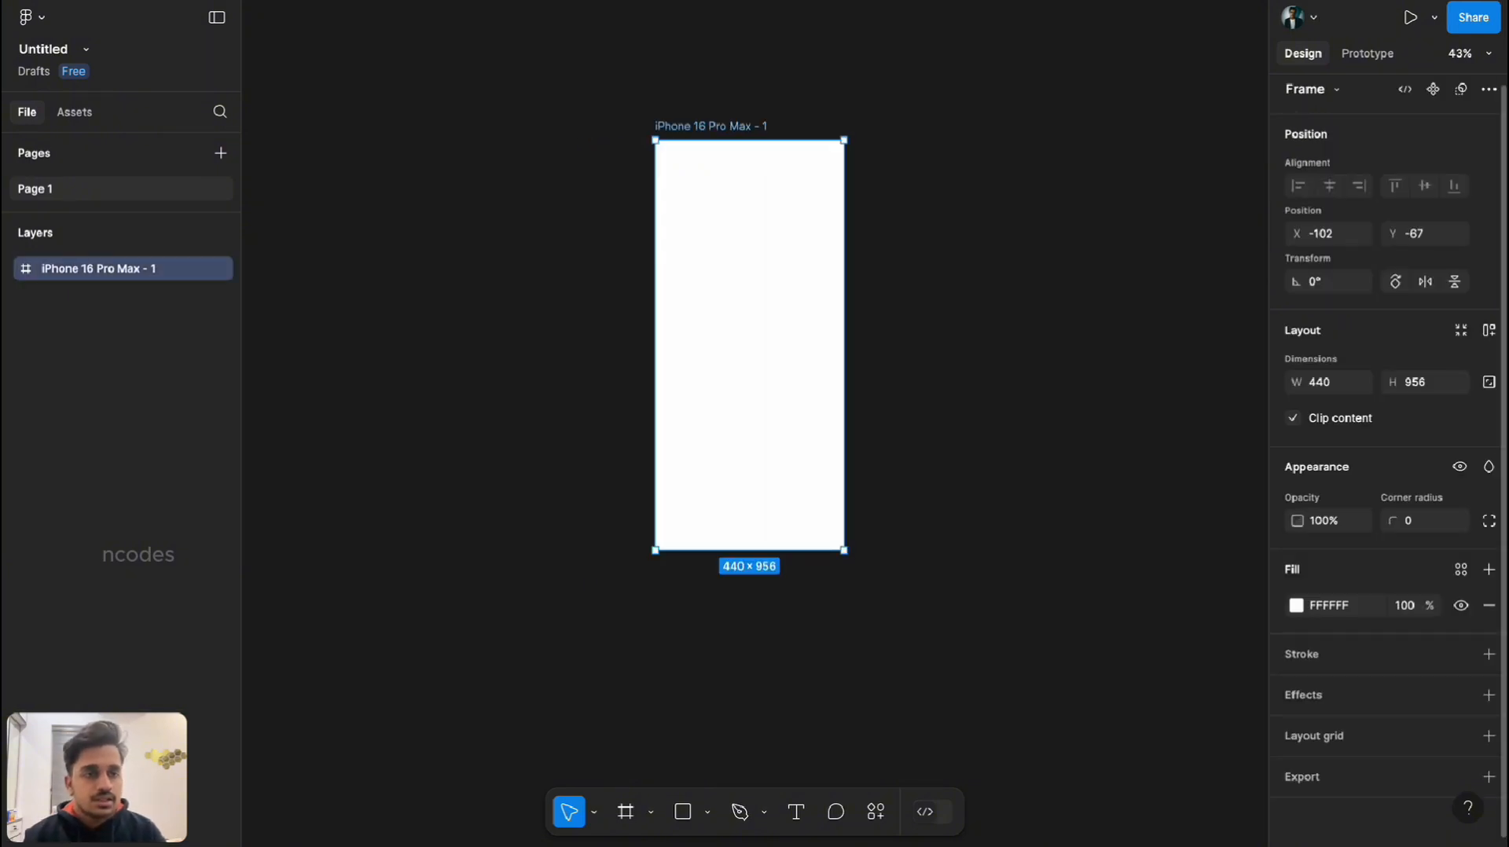
Delete the iPhone 16 Pro Max frame from the page.
scroll(1388, 456, up, 1)
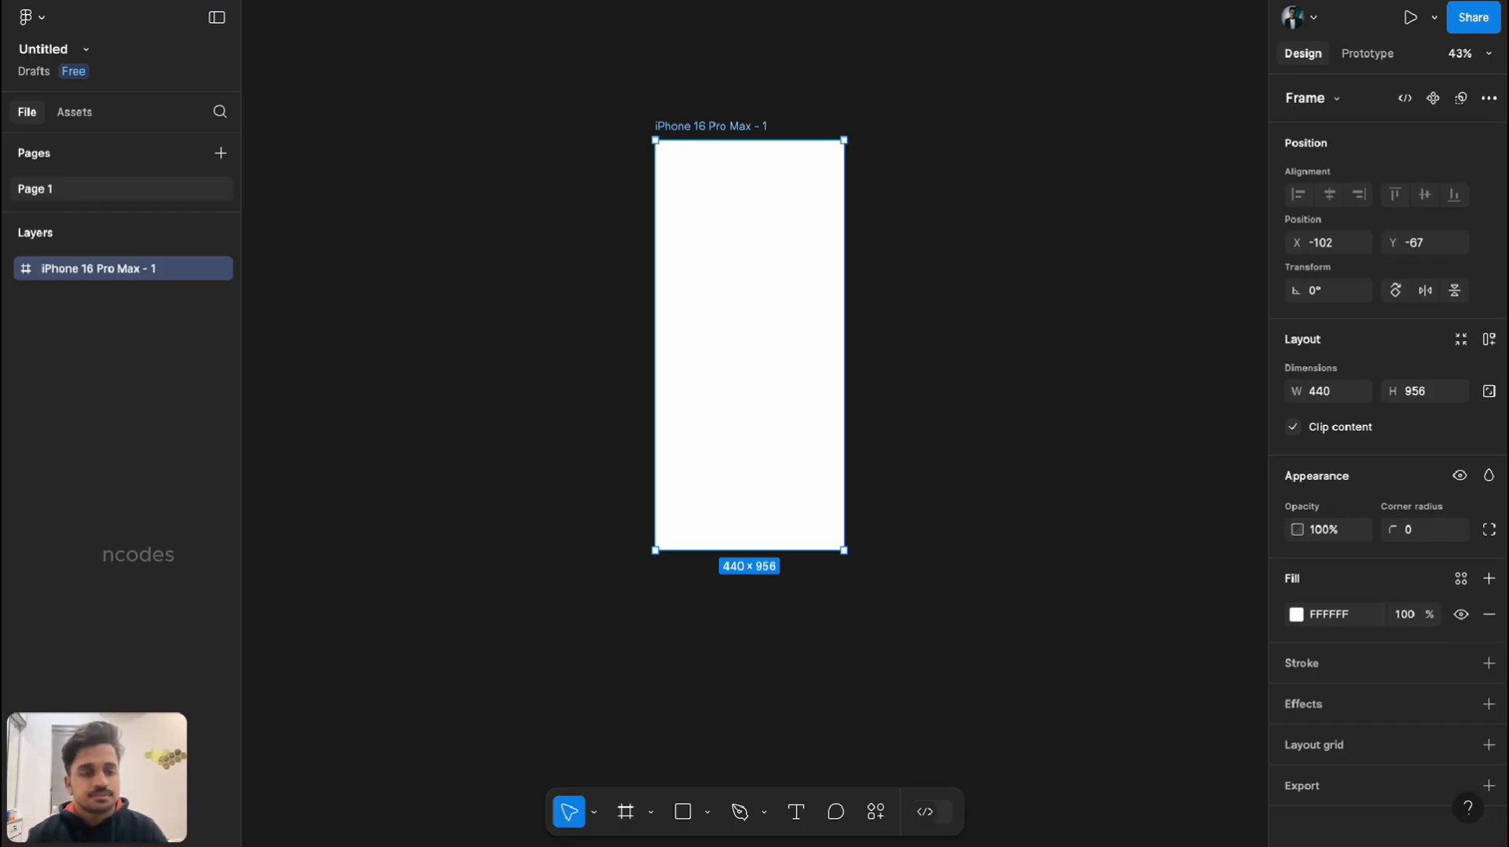
scroll(1389, 456, down, 1)
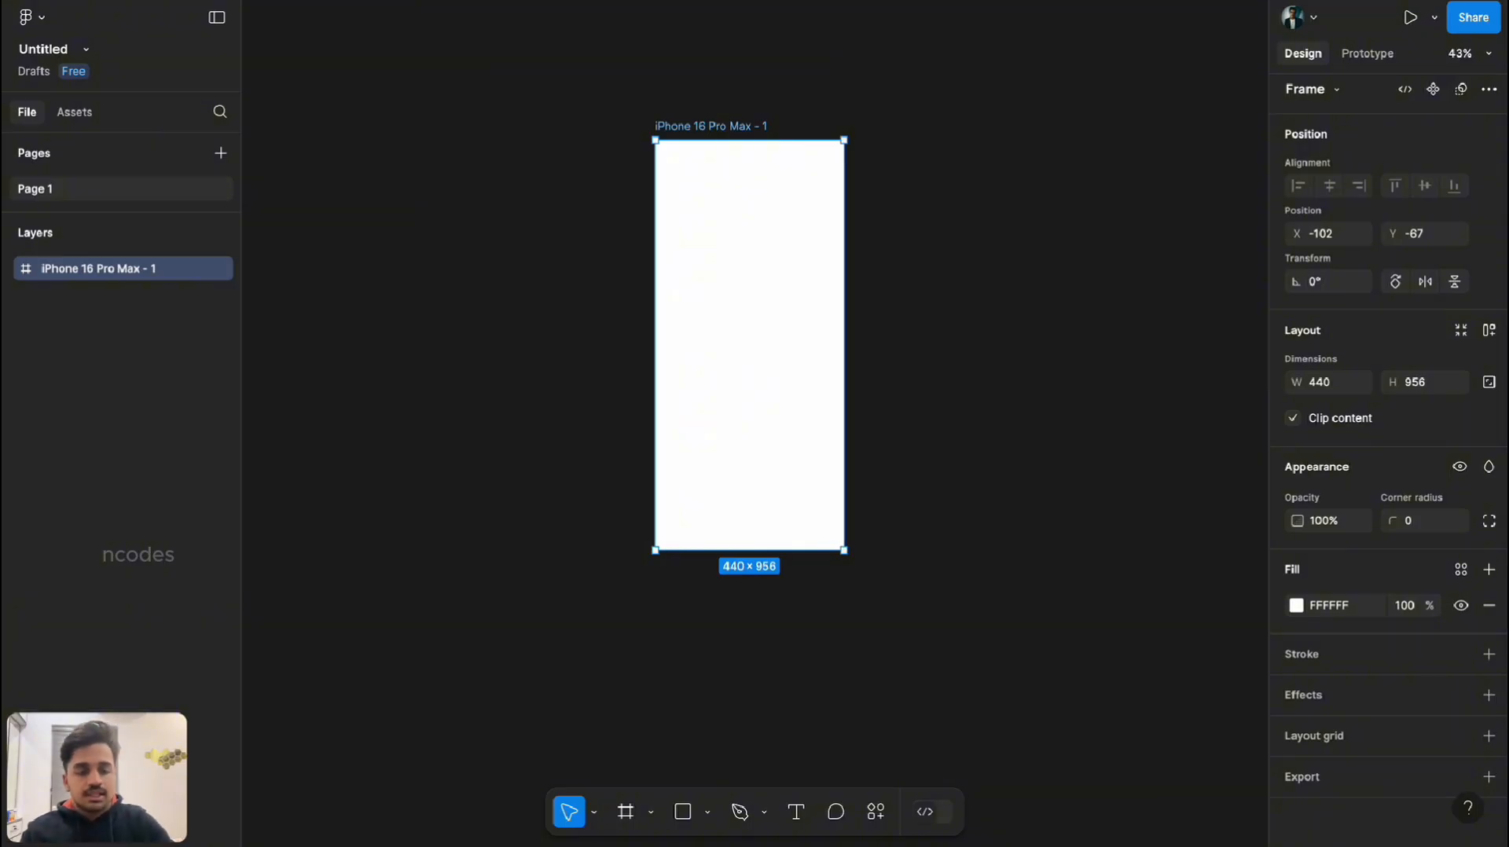
key(Delete)
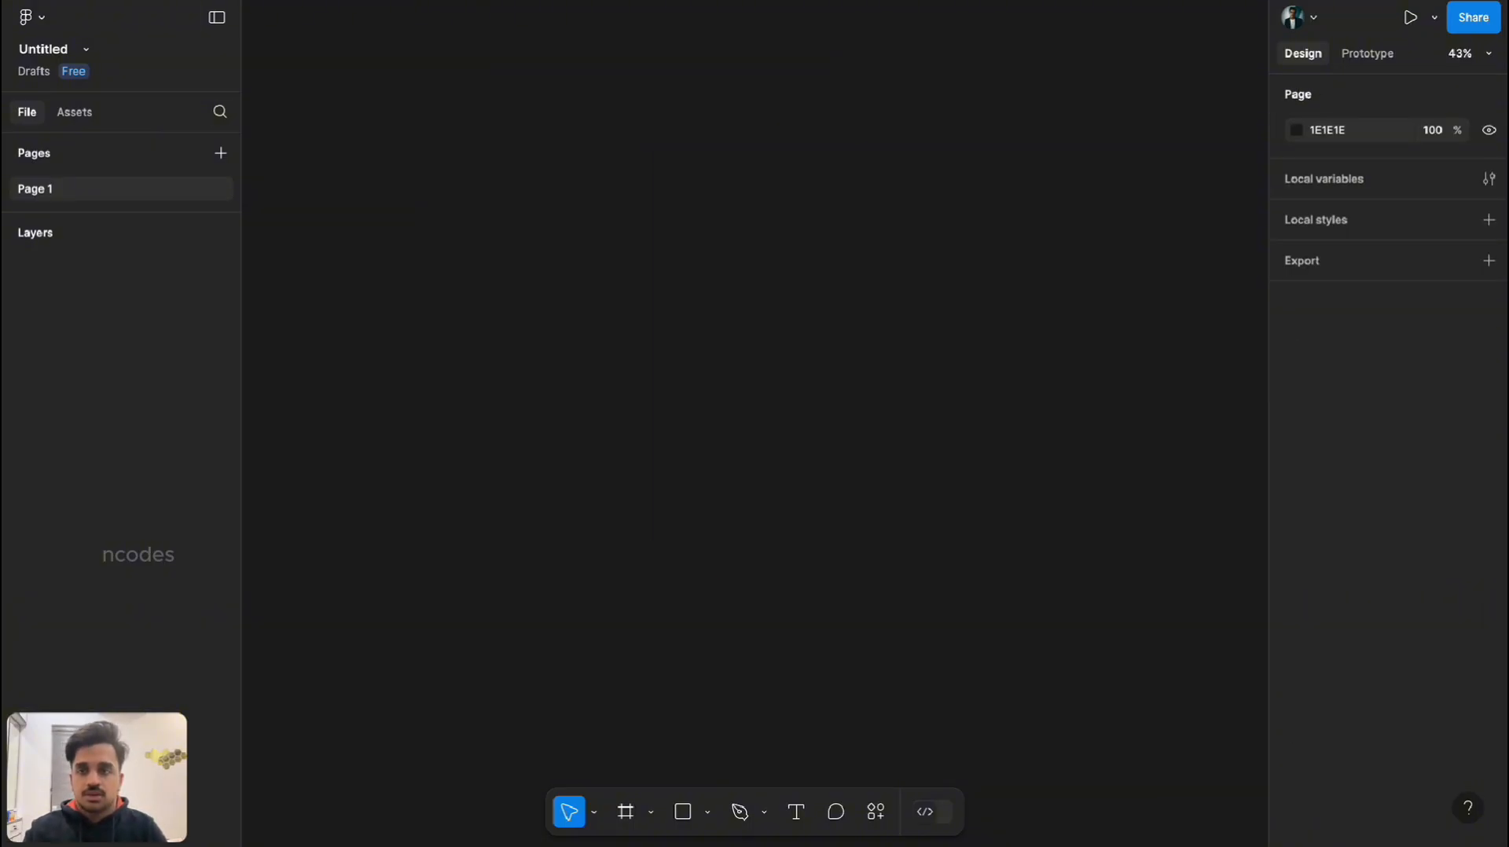
Check the phone Facebook layout size in the Google results, and draw a portrait frame about 555 × 834 in the Figma file.
key(alt+Tab)
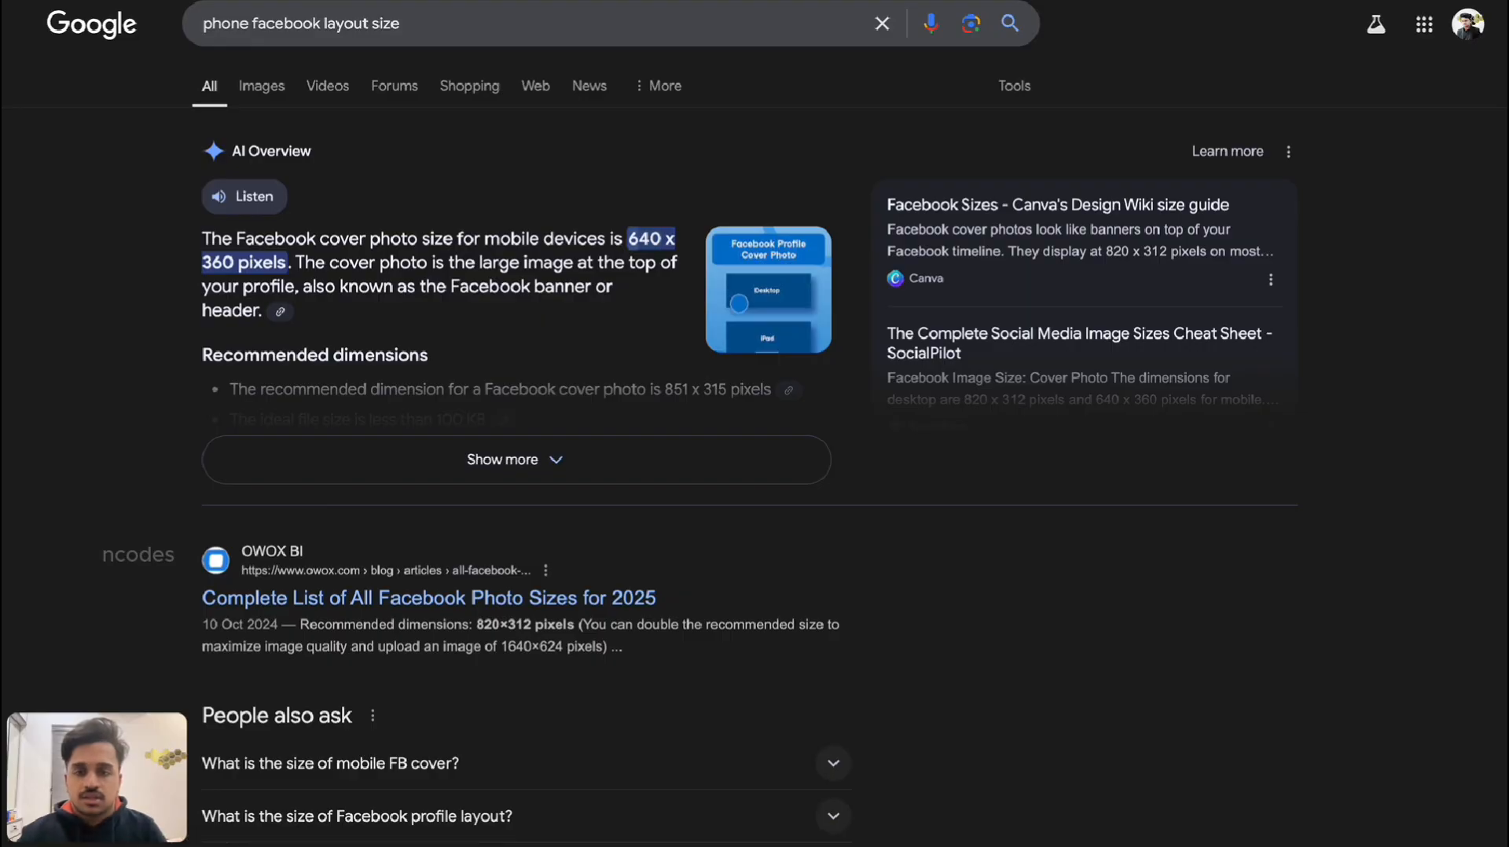
key(alt+Tab)
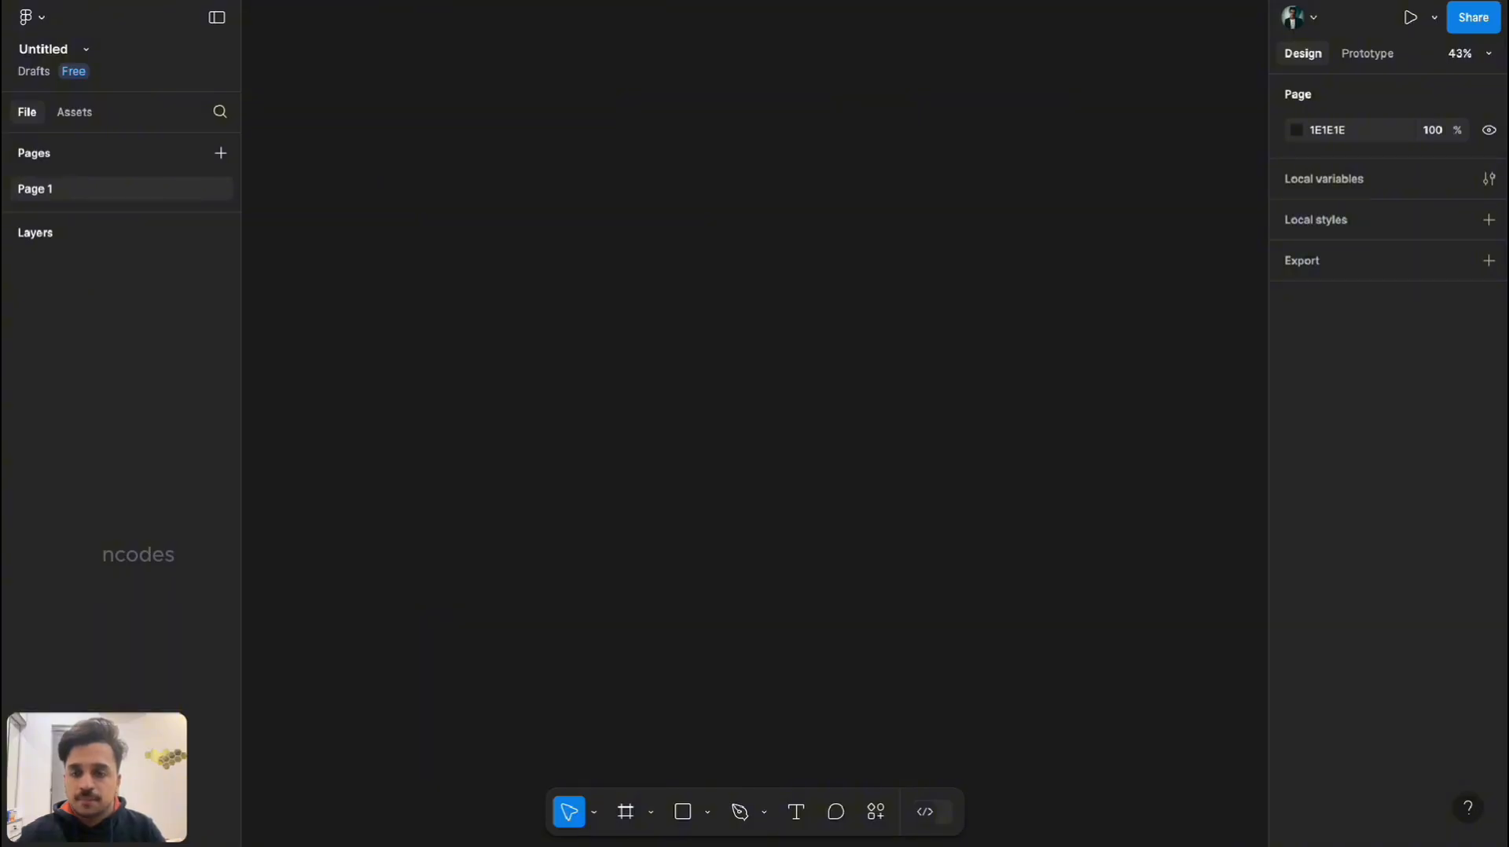
click(651, 812)
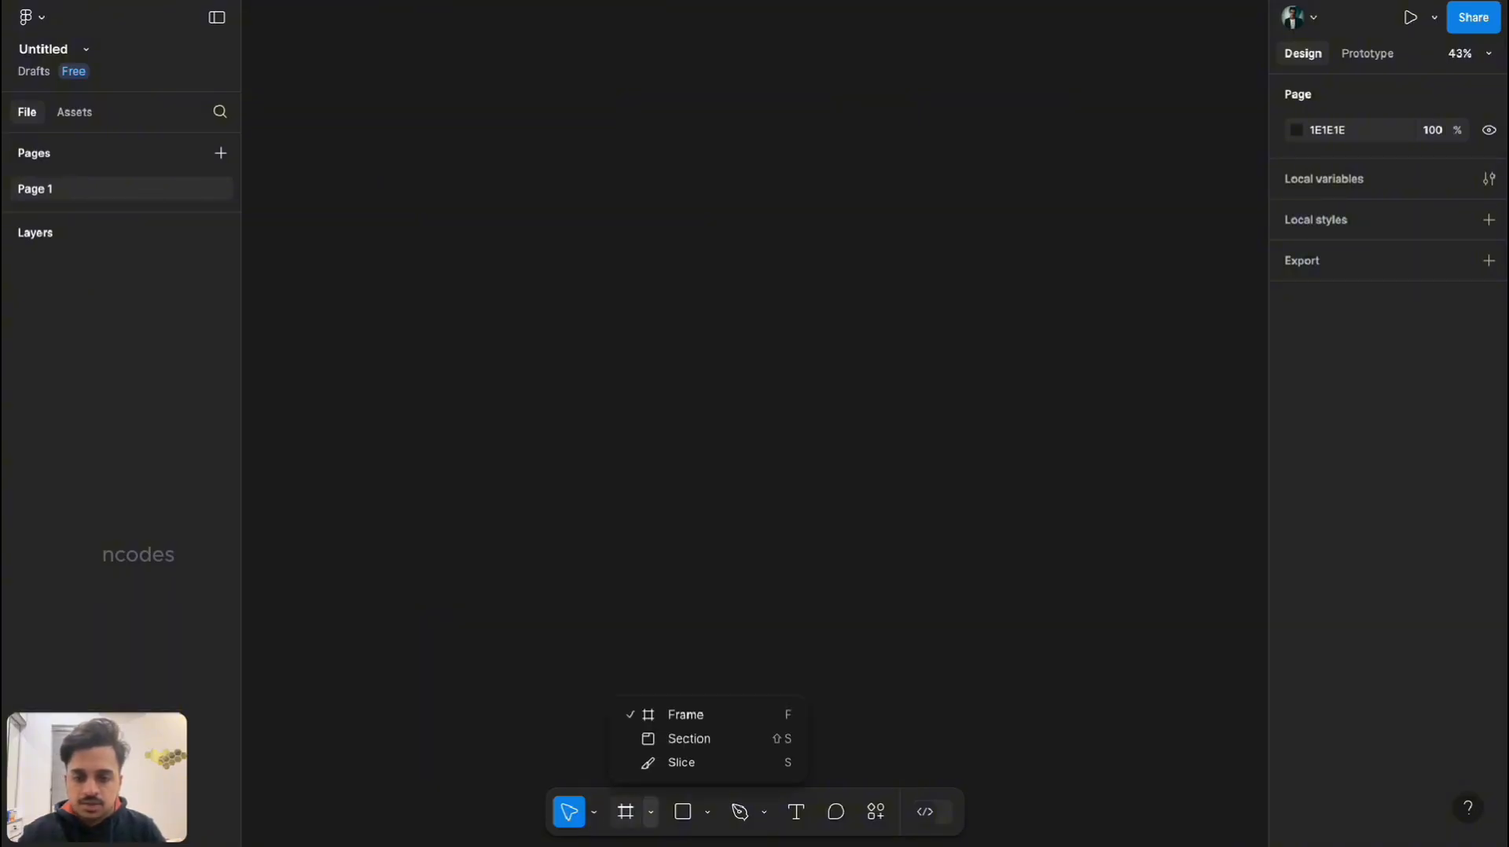
click(678, 715)
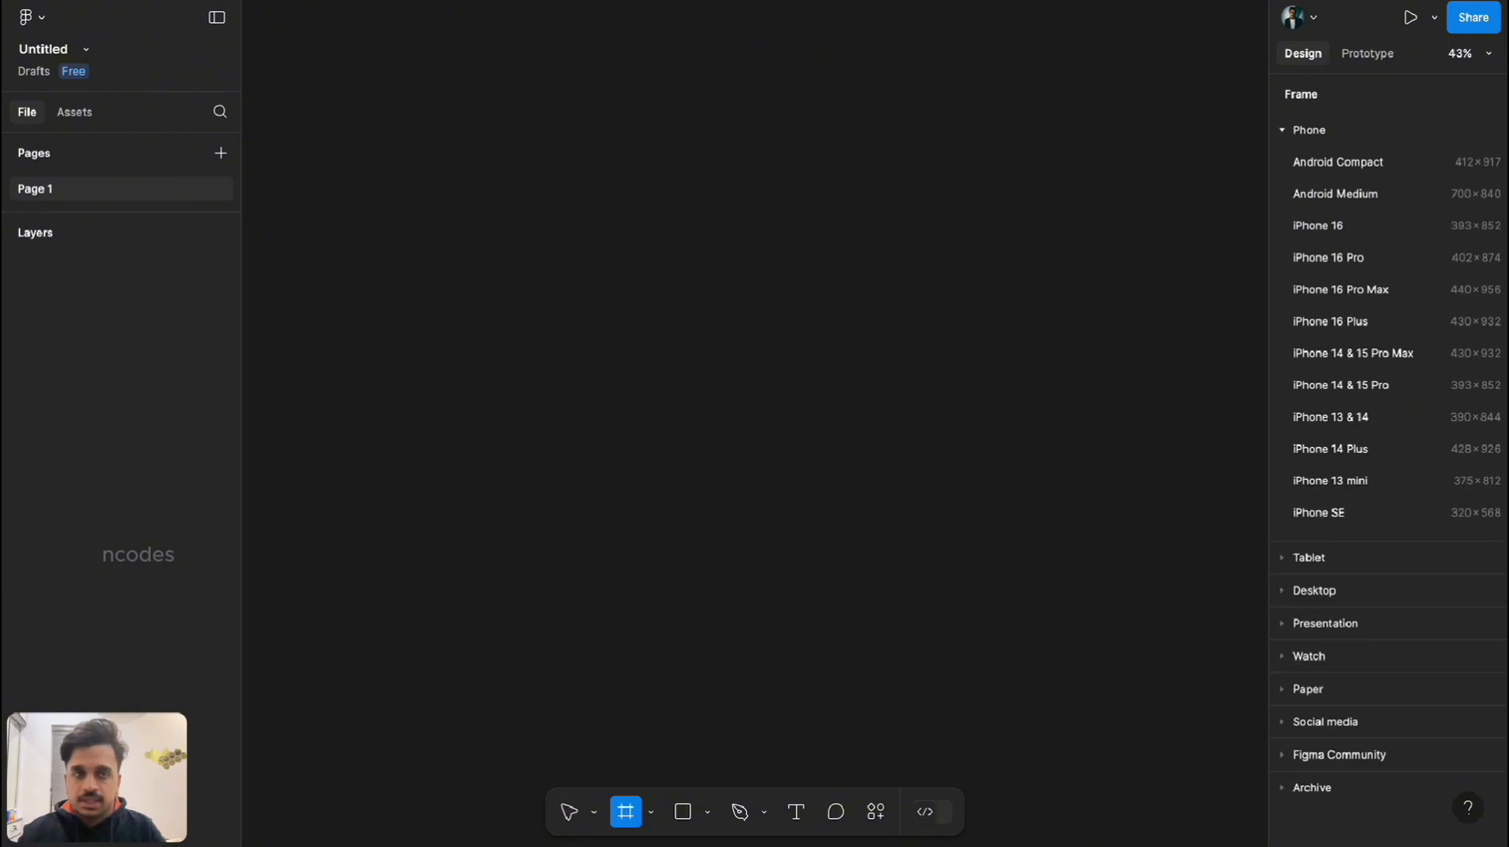
drag(529, 158, 766, 515)
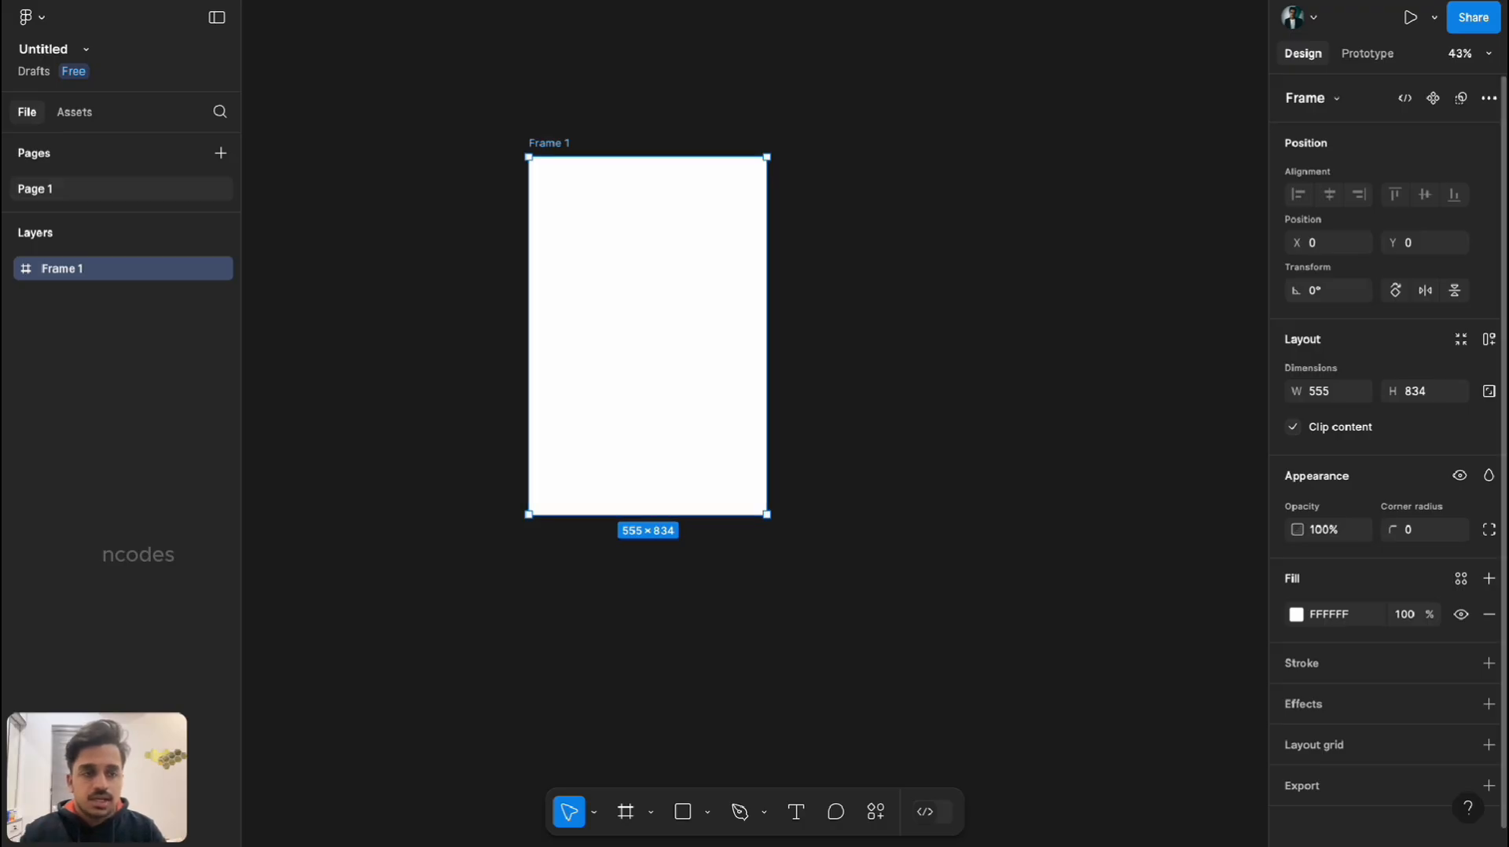
Set the frame's width to 360 and its height to 640.
click(1328, 390)
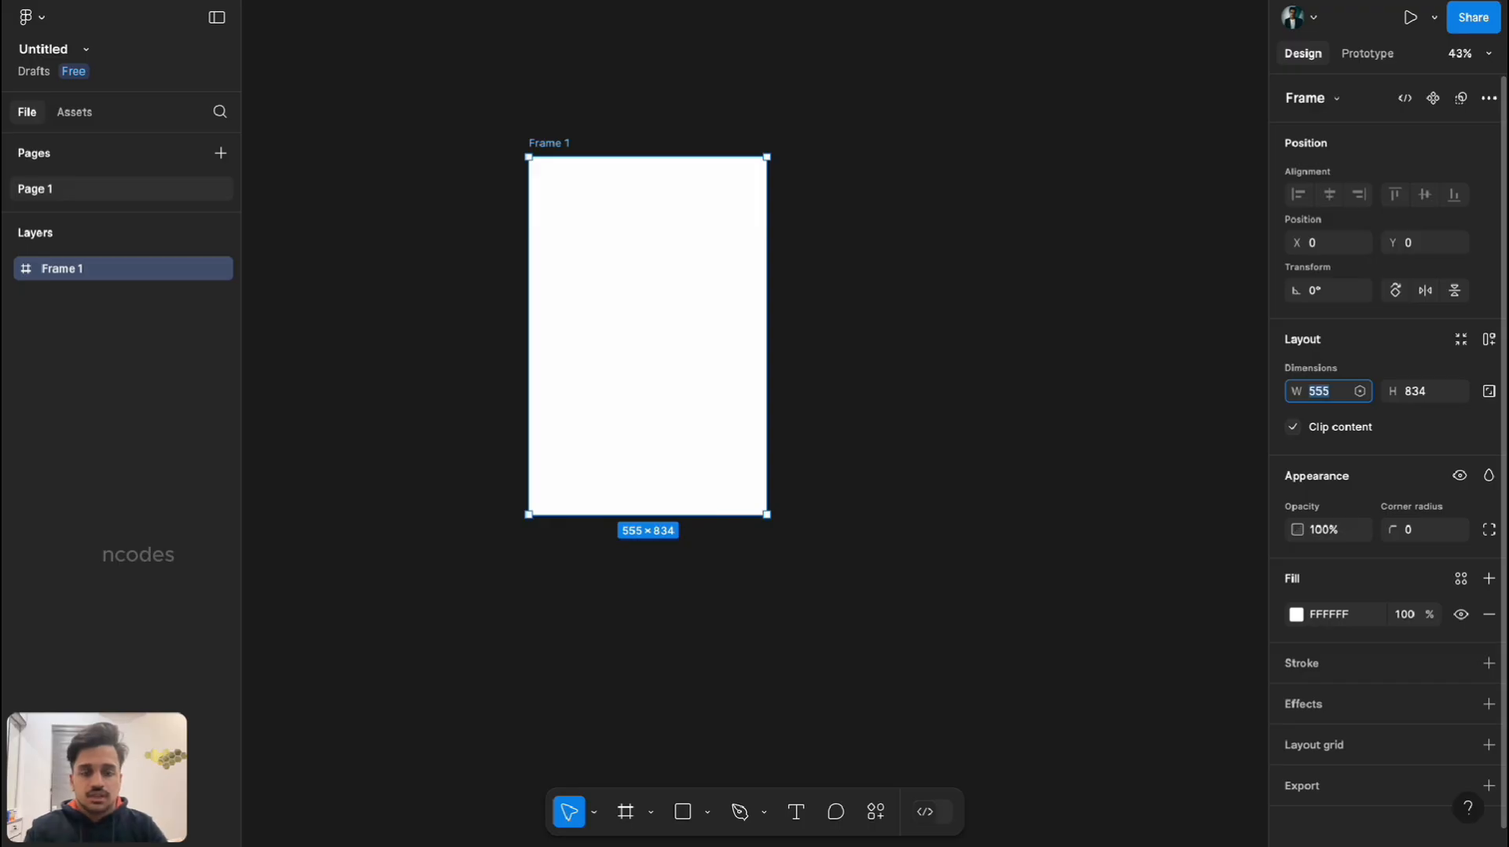
text(340)
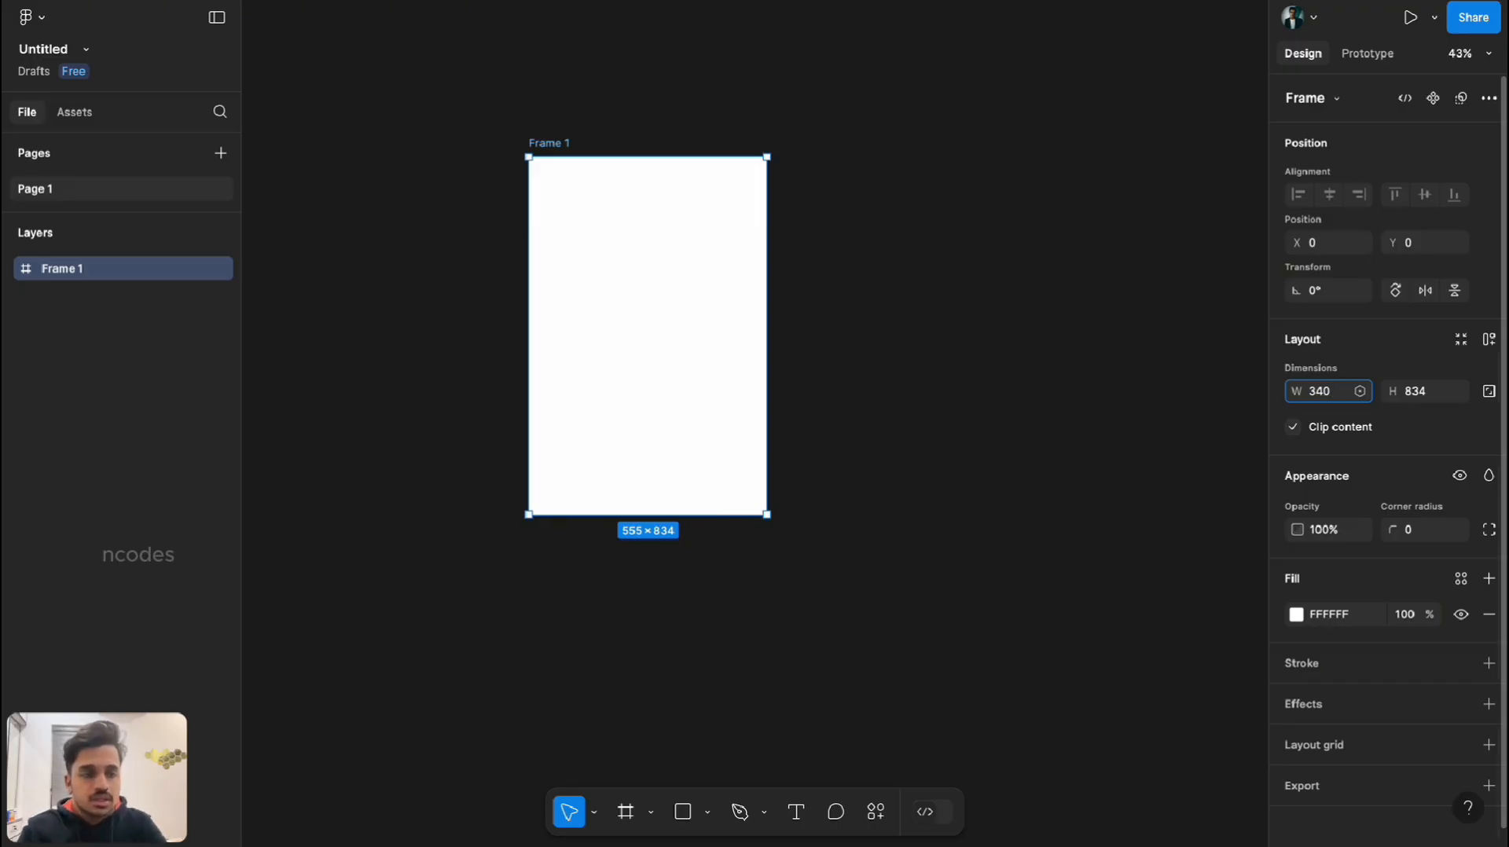
key(Tab)
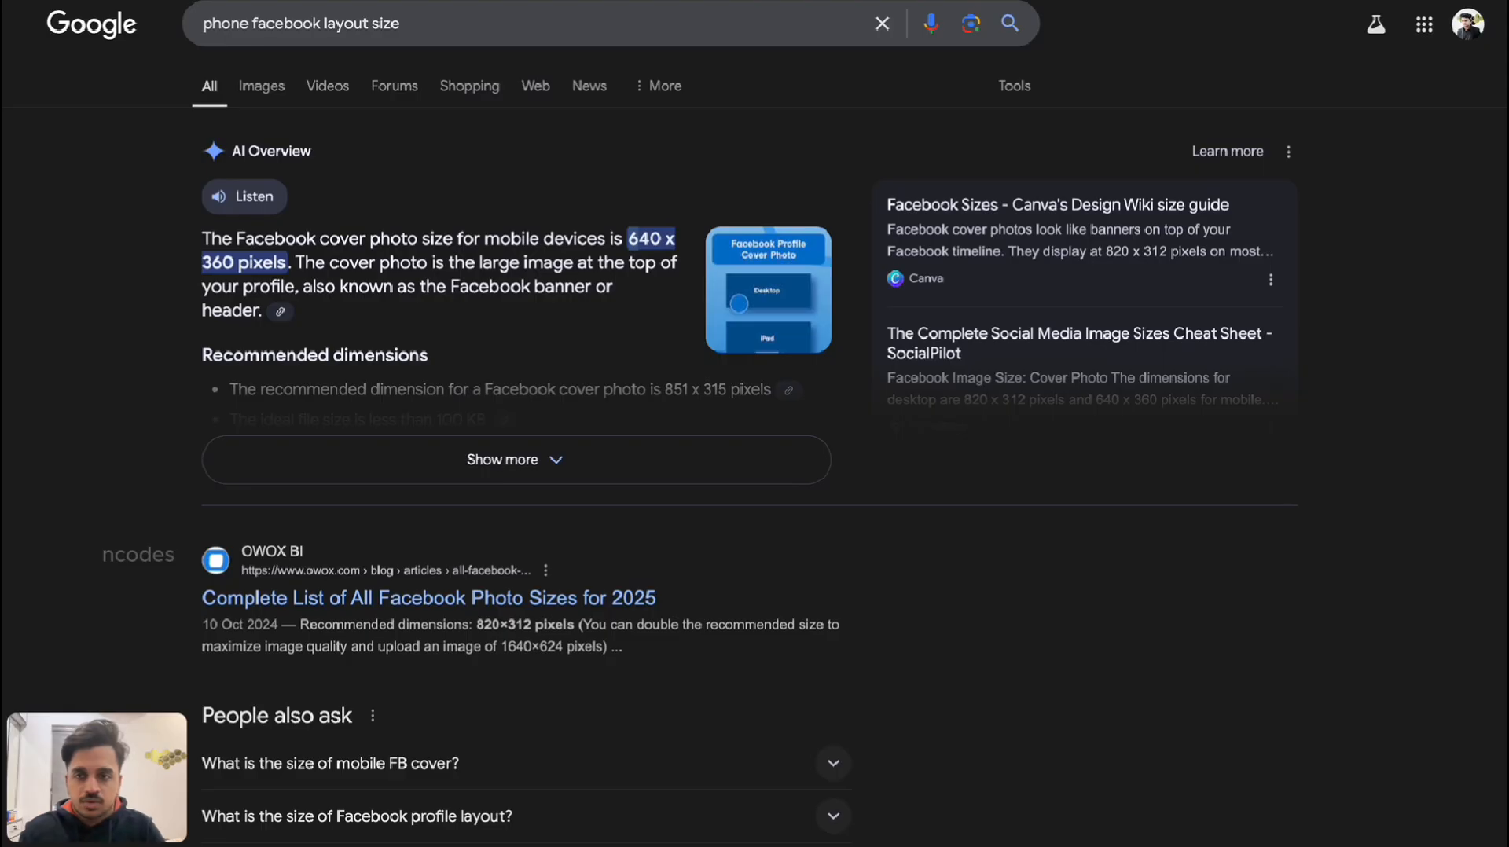
text(6)
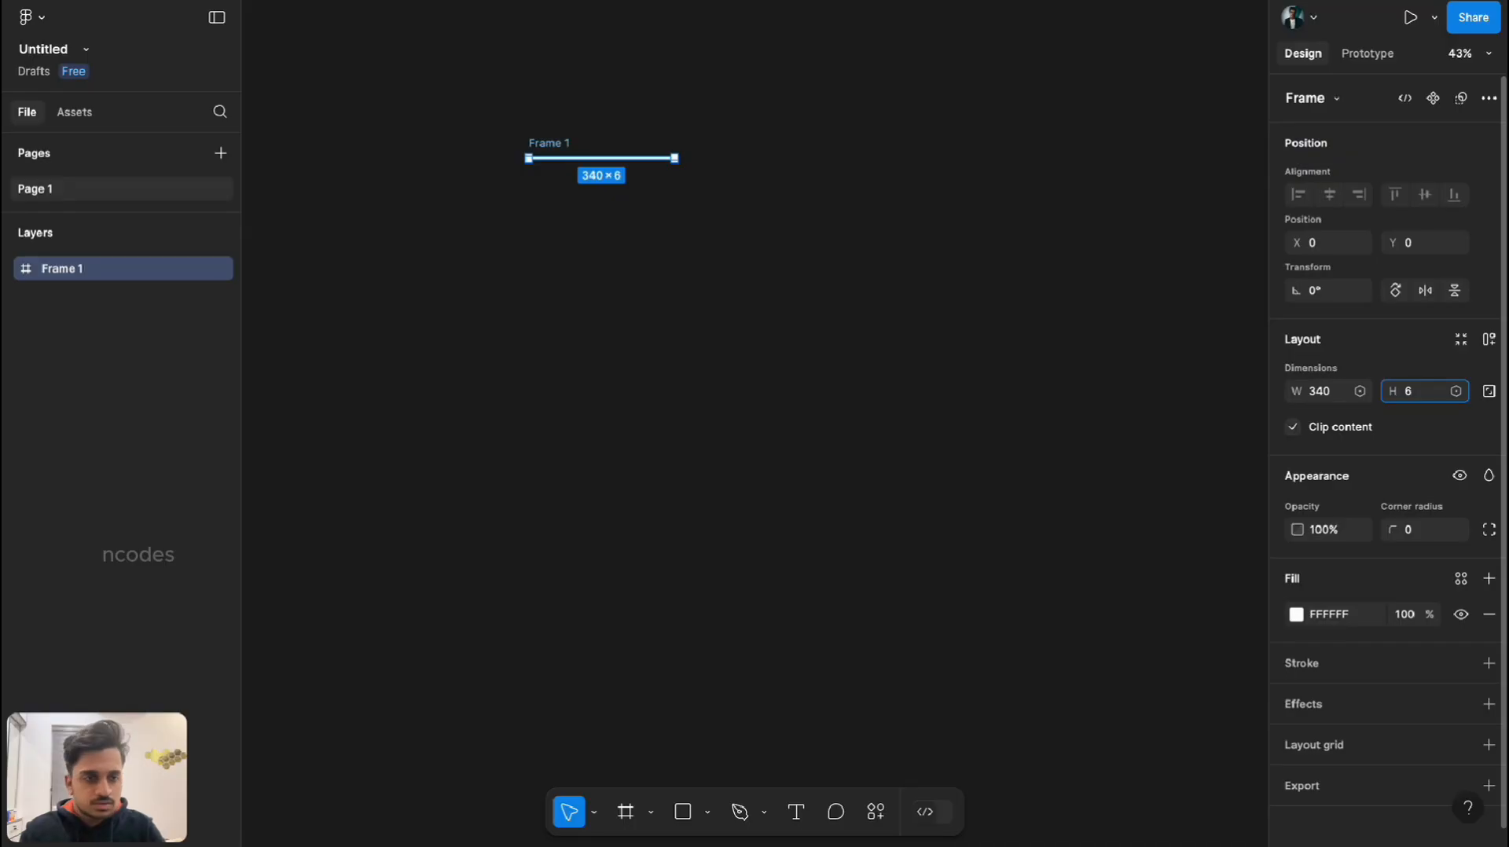
key(shift+Tab)
key(BackSpace)
text(360)
key(Tab)
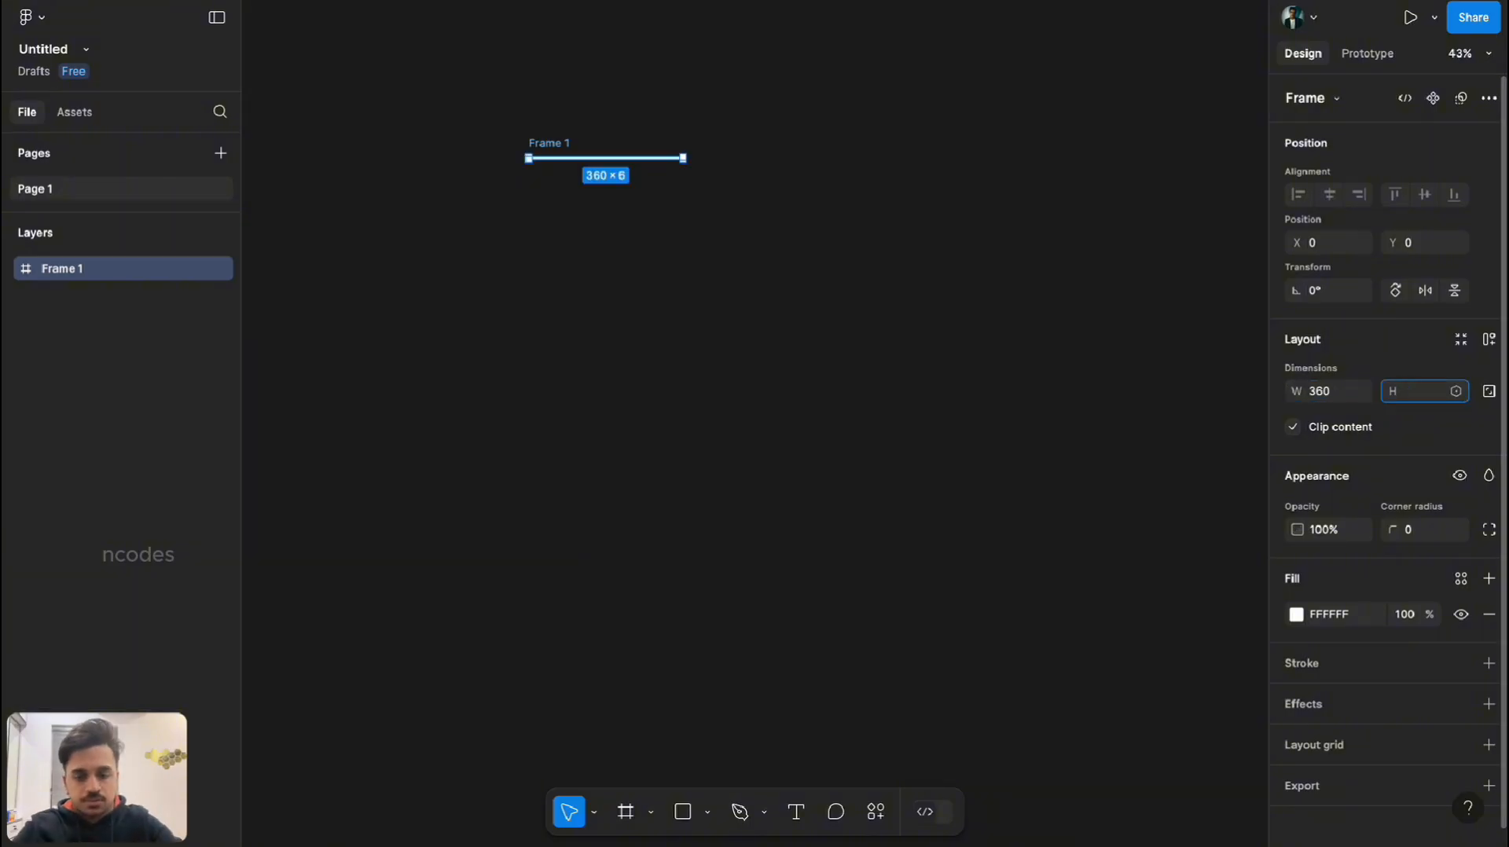
key(Return)
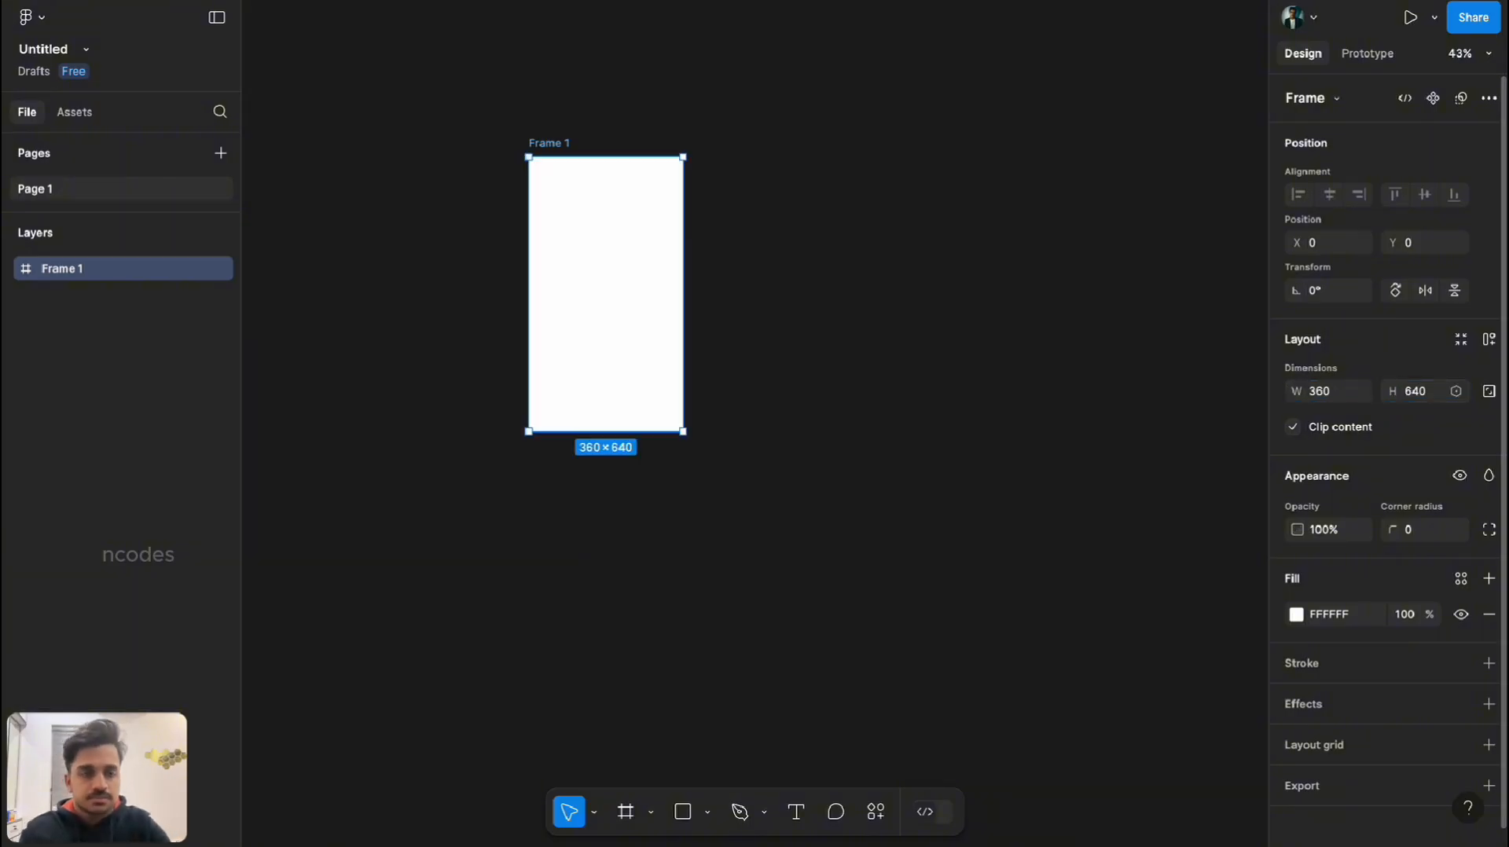
scroll(1001, 338, up, 2)
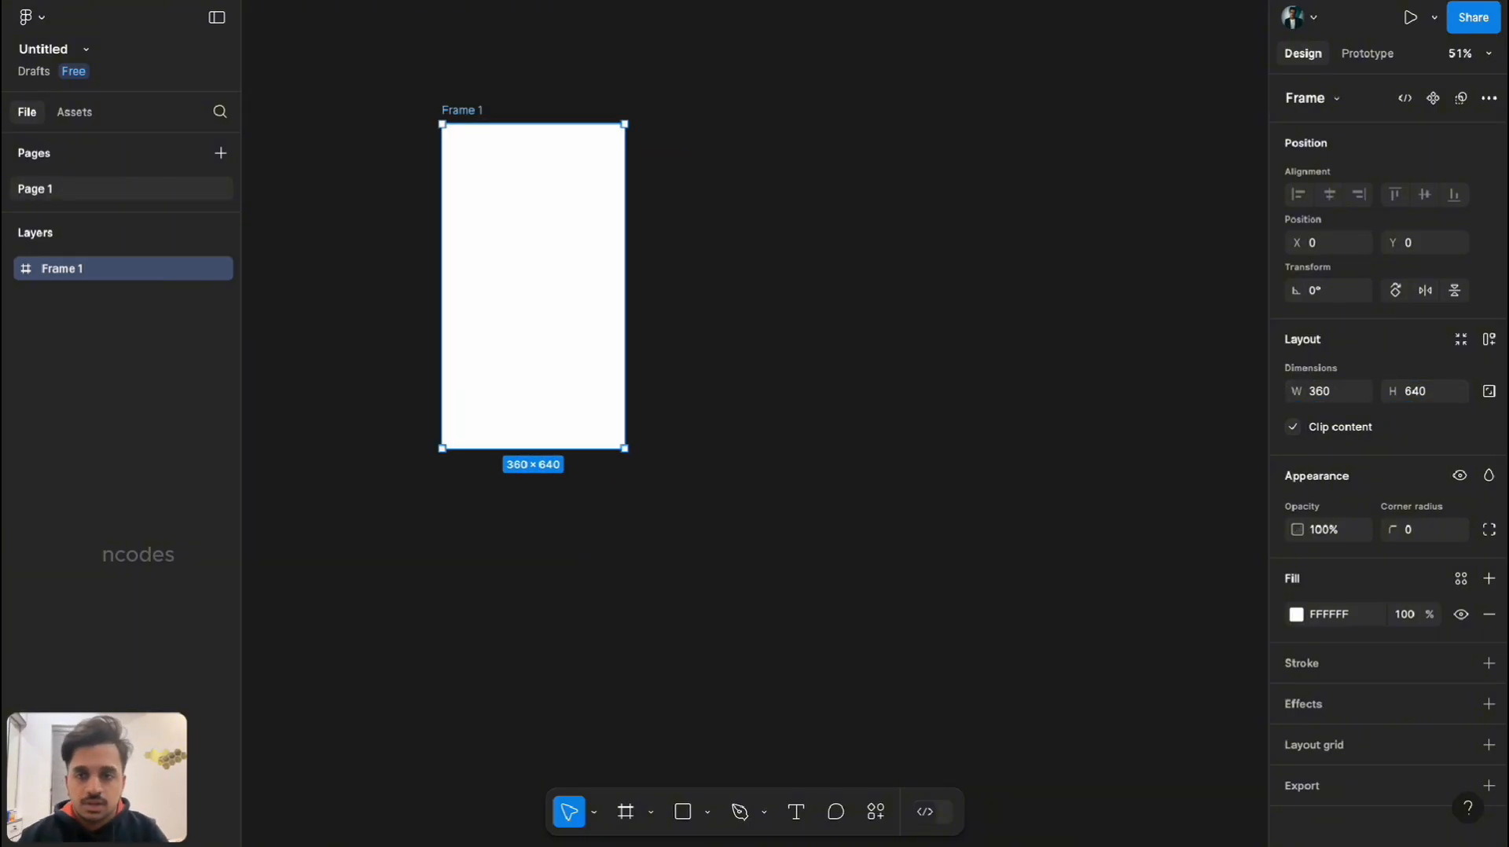
Rename the 360 × 640 frame as facebook and move it to about X -279, Y -15.
scroll(861, 337, left, 5)
scroll(860, 338, up, 2)
scroll(860, 338, right, 3)
scroll(861, 338, up, 1)
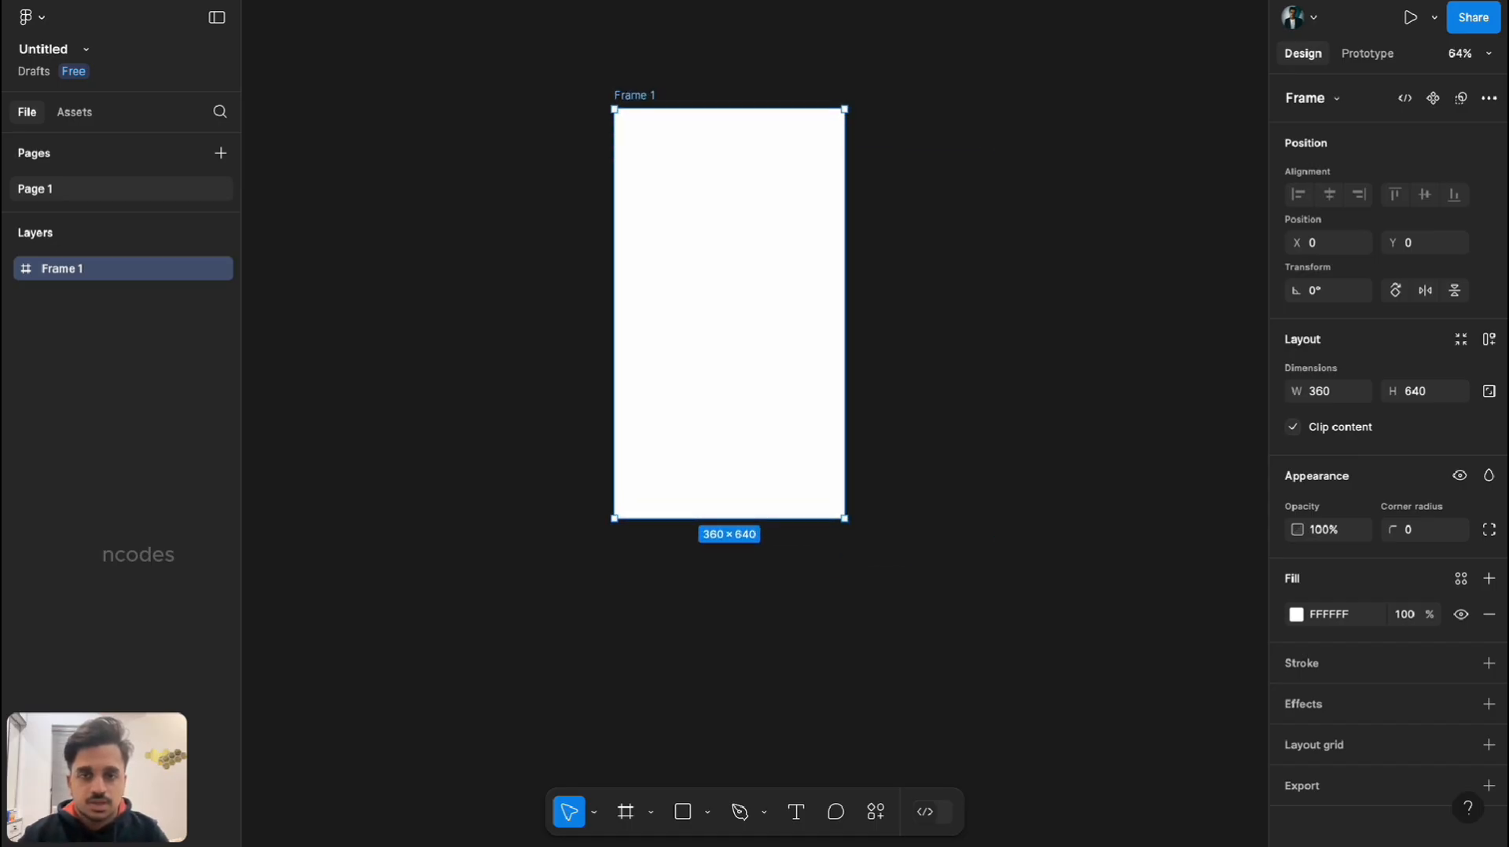
scroll(847, 333, up, 4)
key(Escape)
scroll(847, 333, up, 2)
scroll(847, 333, left, 1)
scroll(847, 334, down, 1)
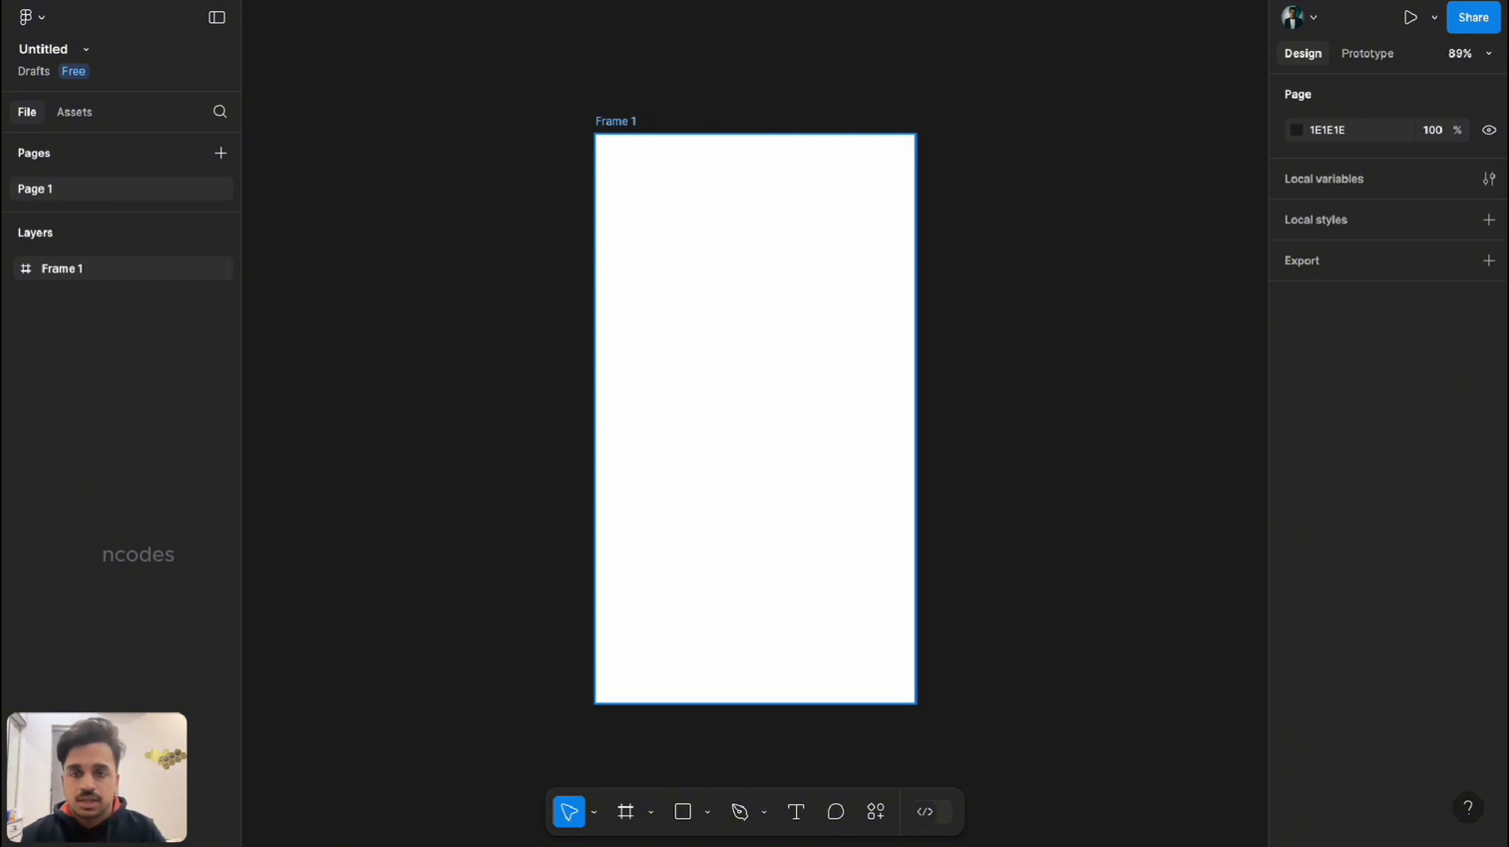
click(755, 419)
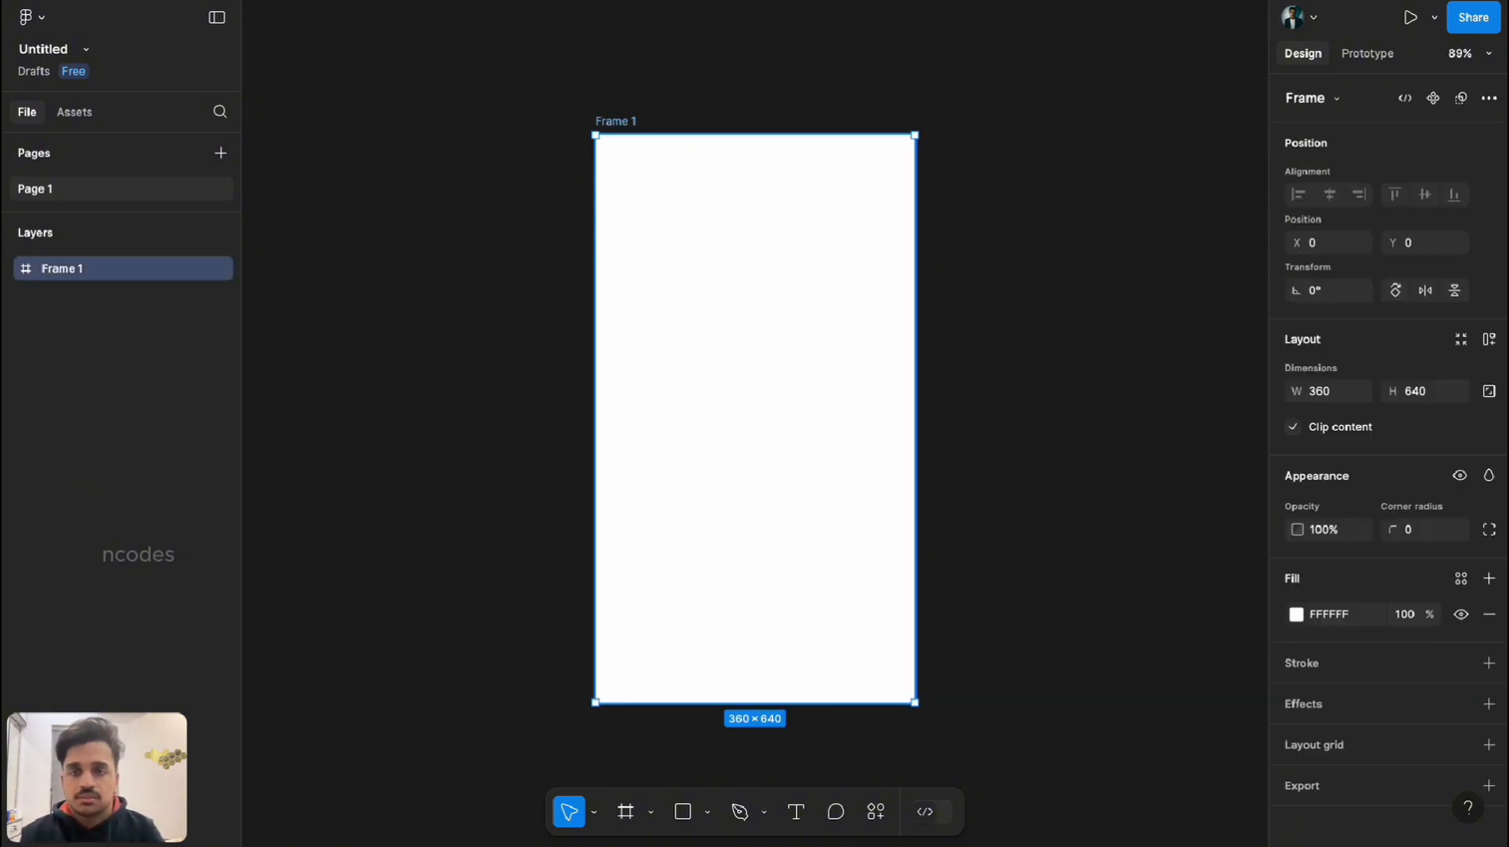
double_click(615, 121)
text(facebook)
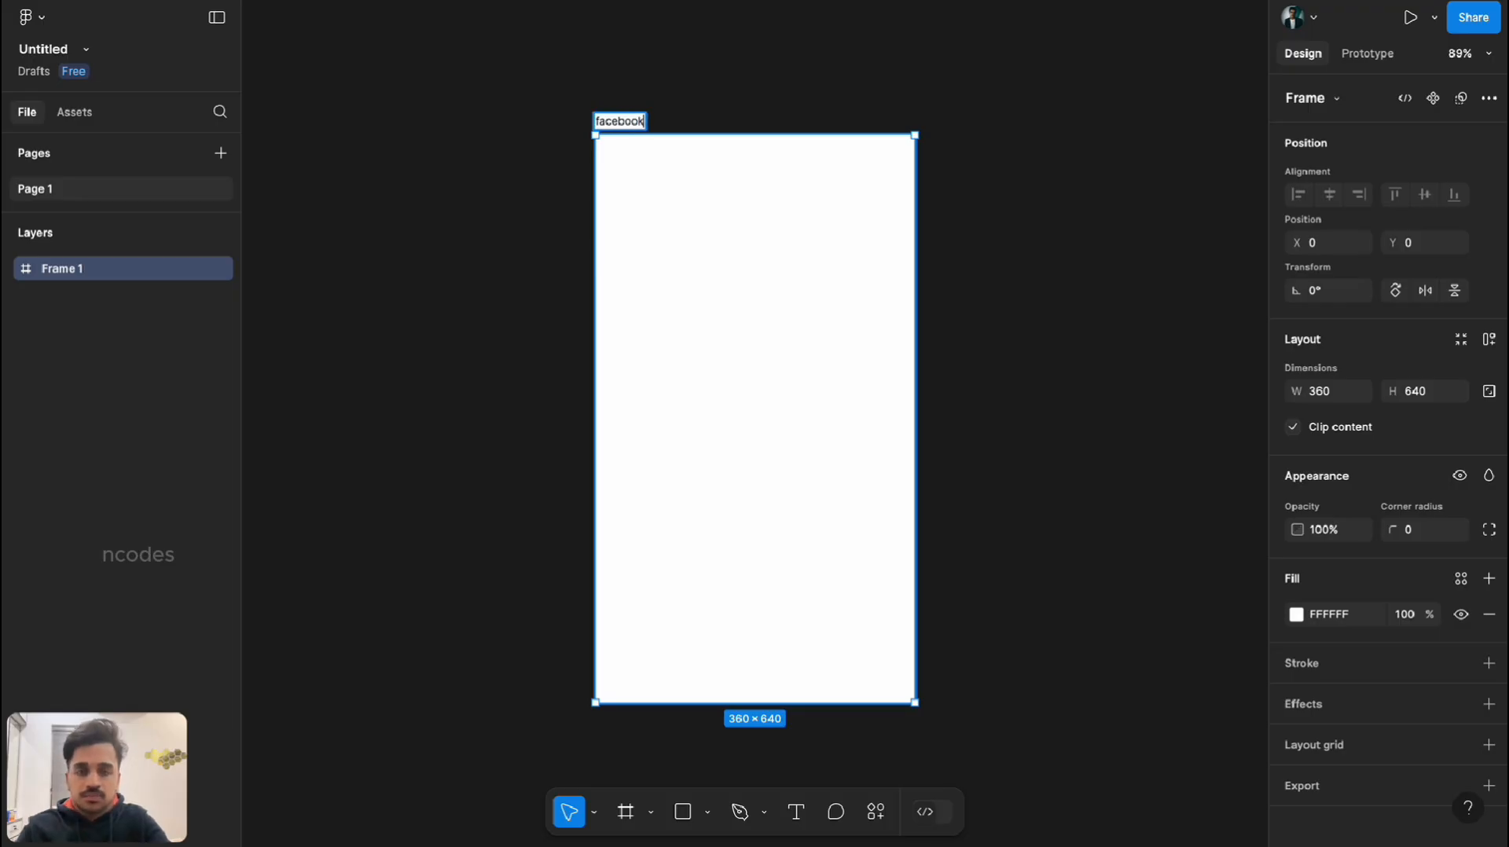
key(Return)
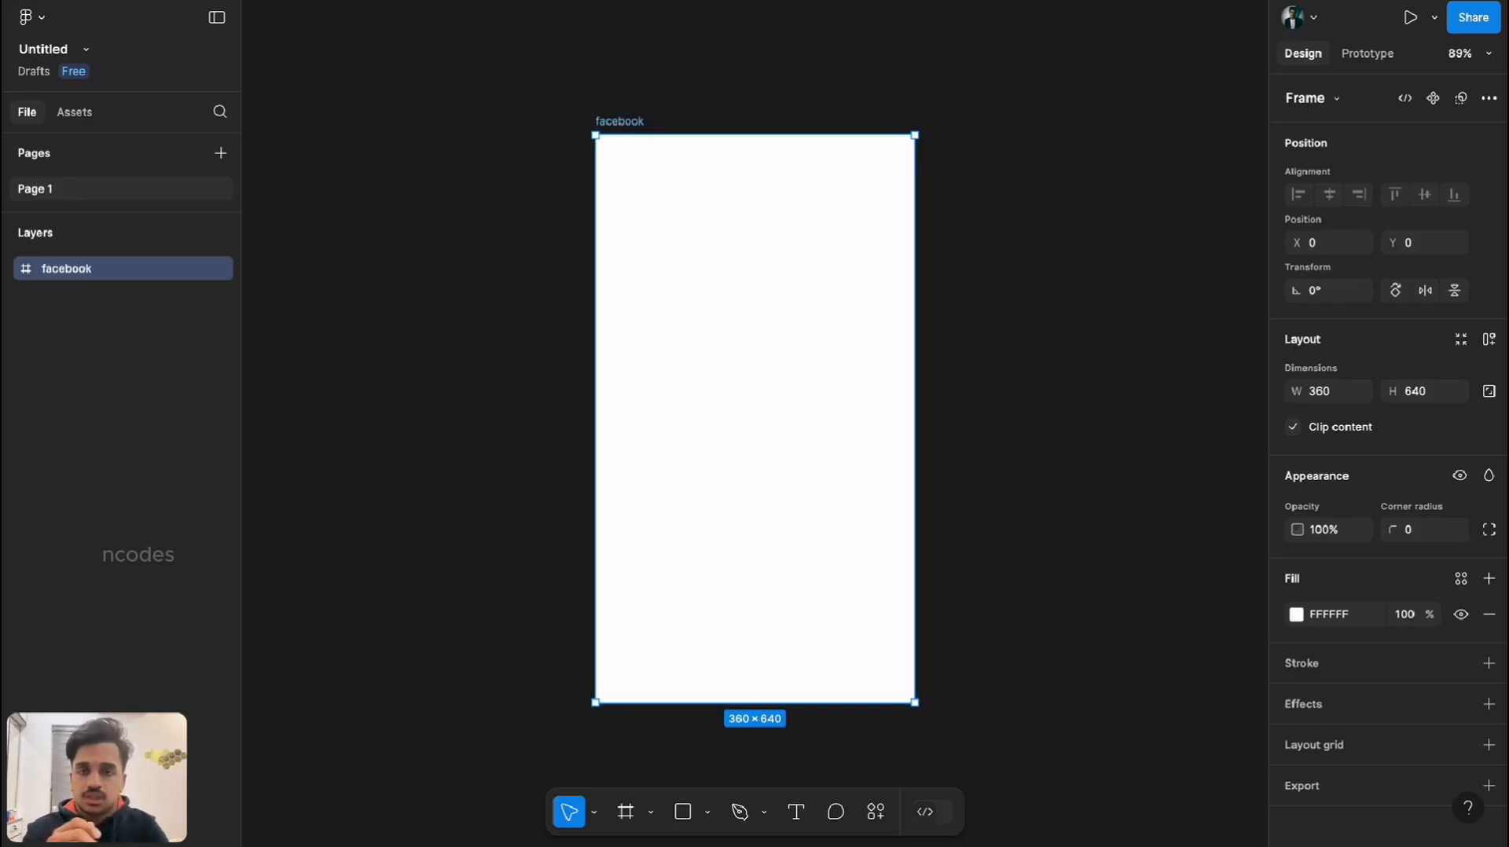
drag(755, 416, 507, 403)
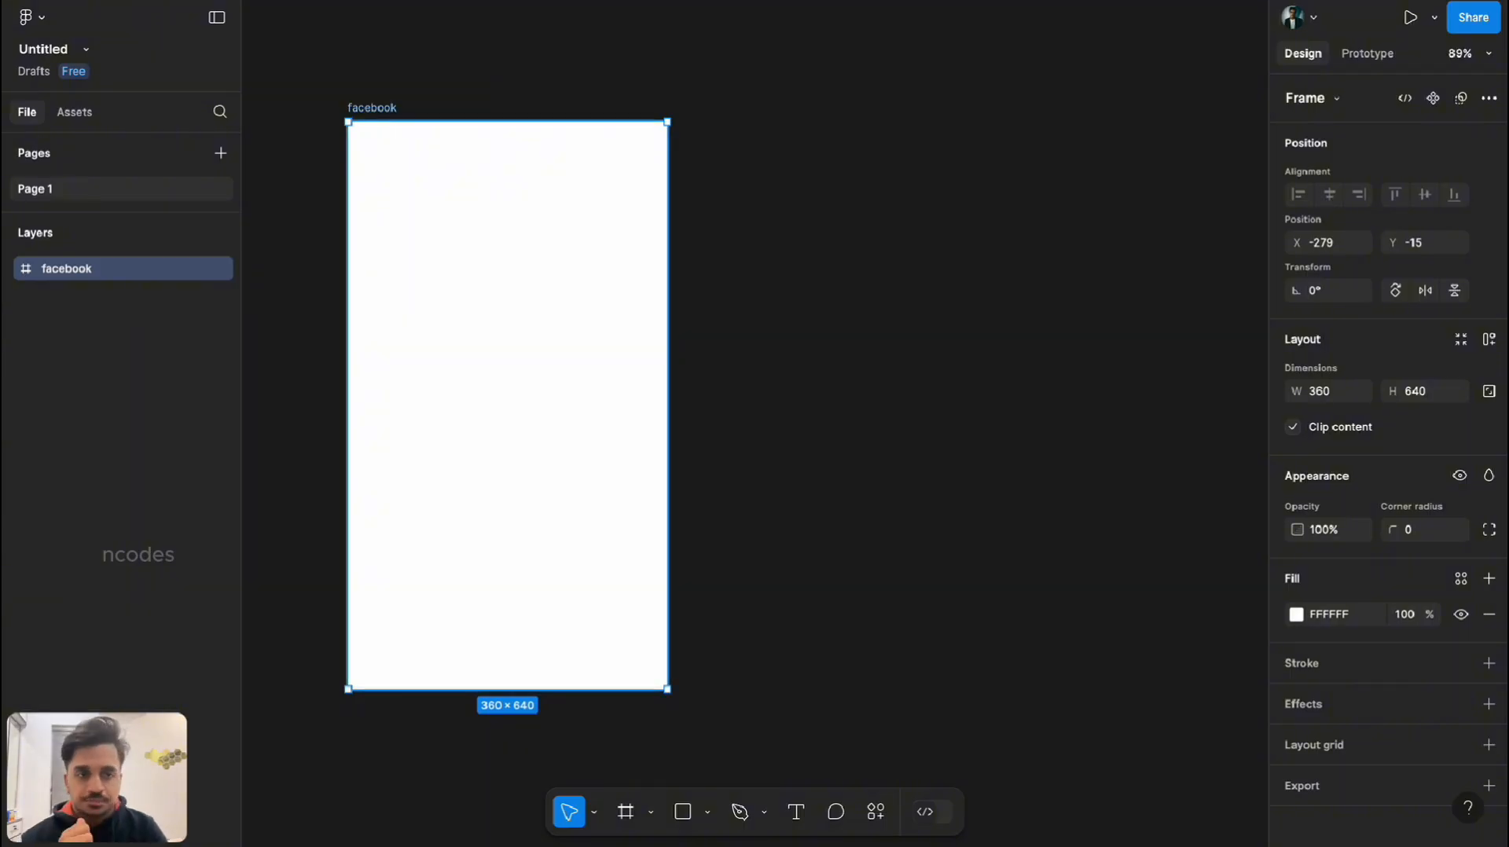
scroll(580, 403, left, 2)
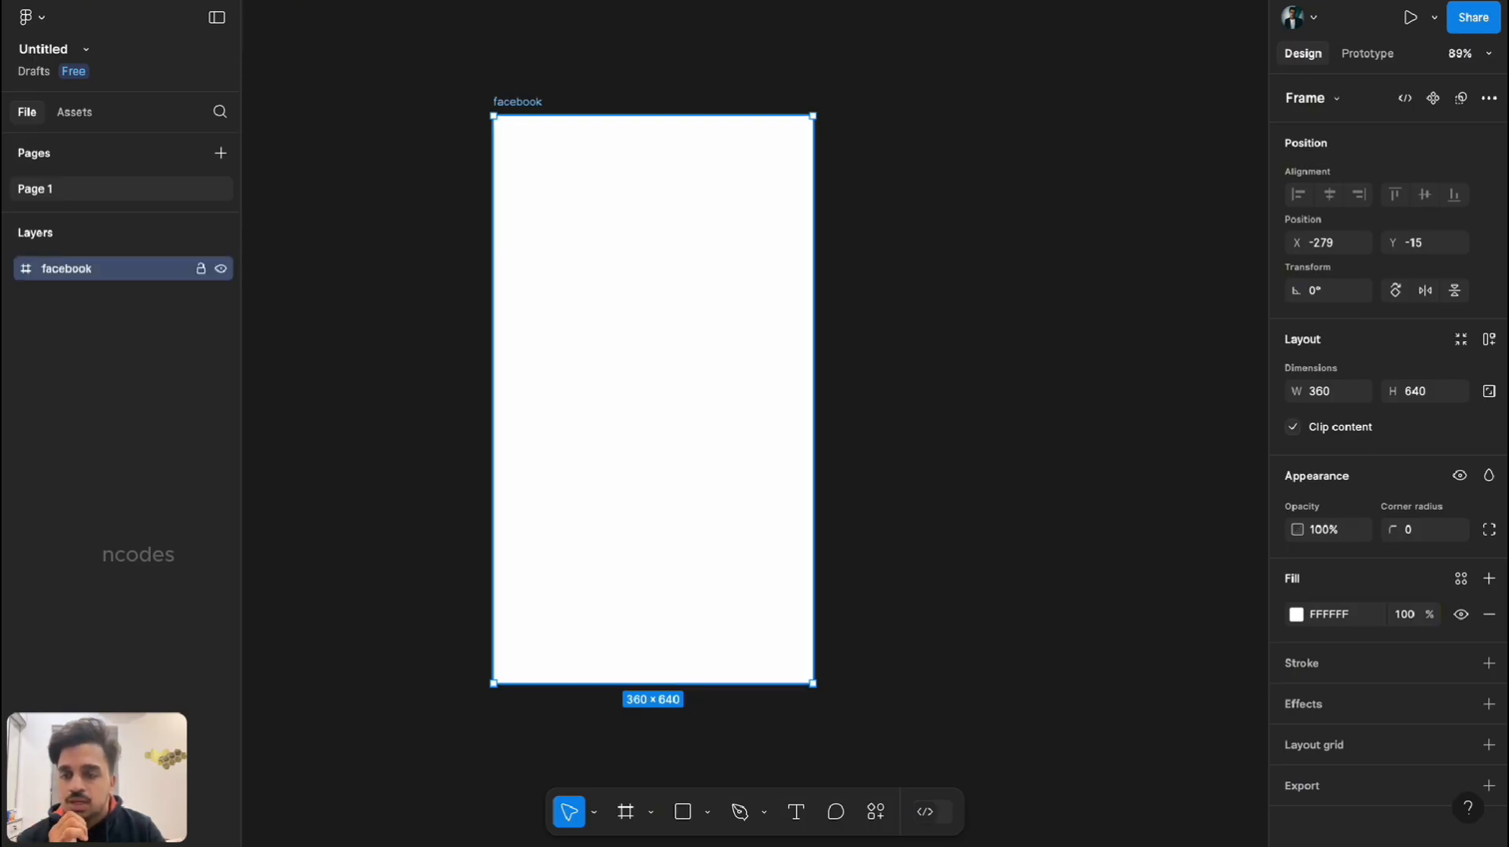
Lock and unlock the facebook frame, hide it and show it again, and clear the selection.
click(201, 268)
click(201, 269)
click(221, 269)
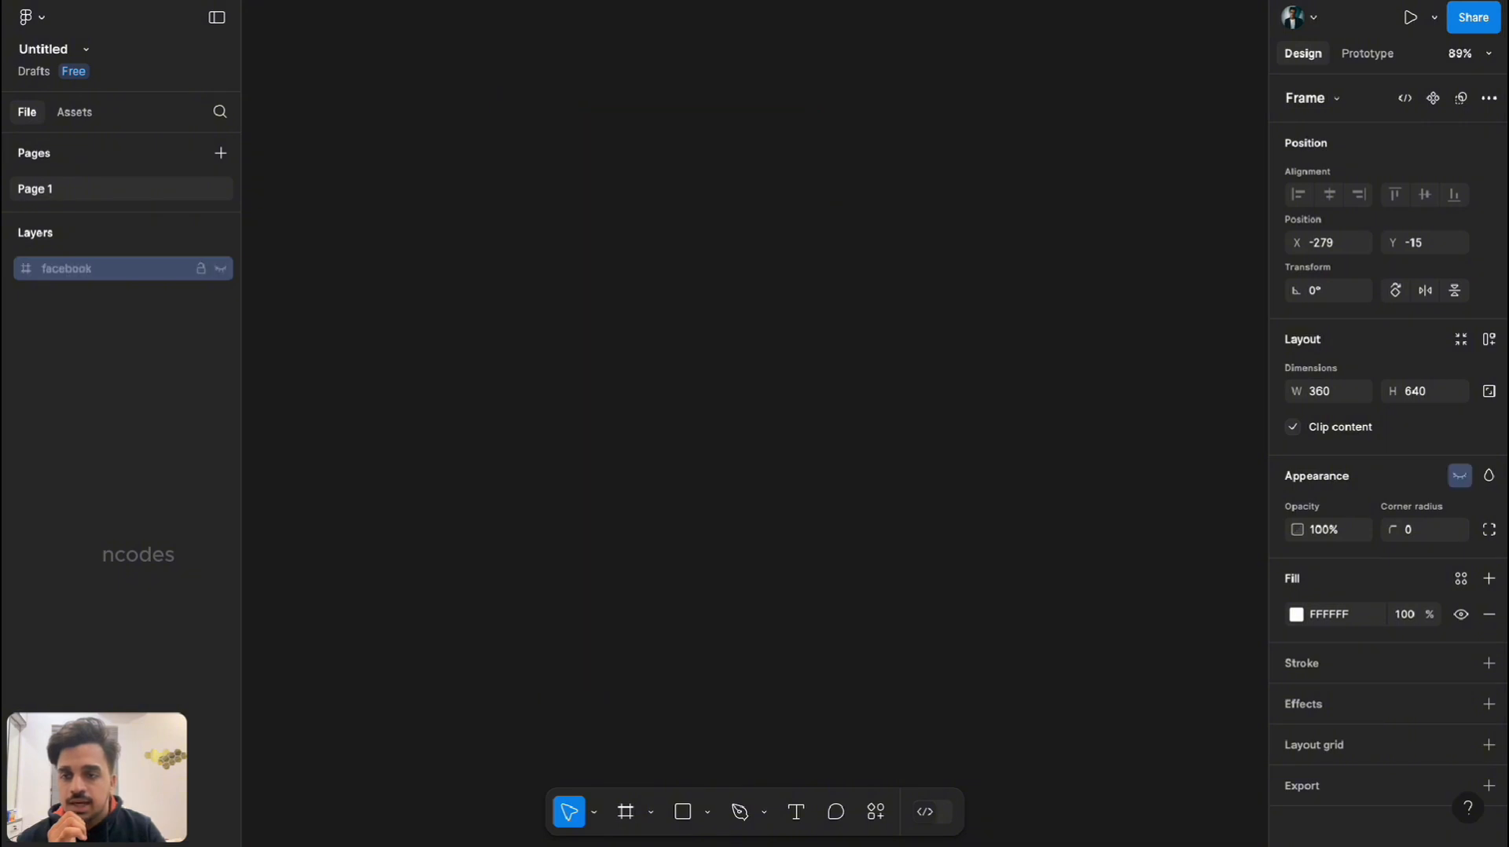
click(221, 269)
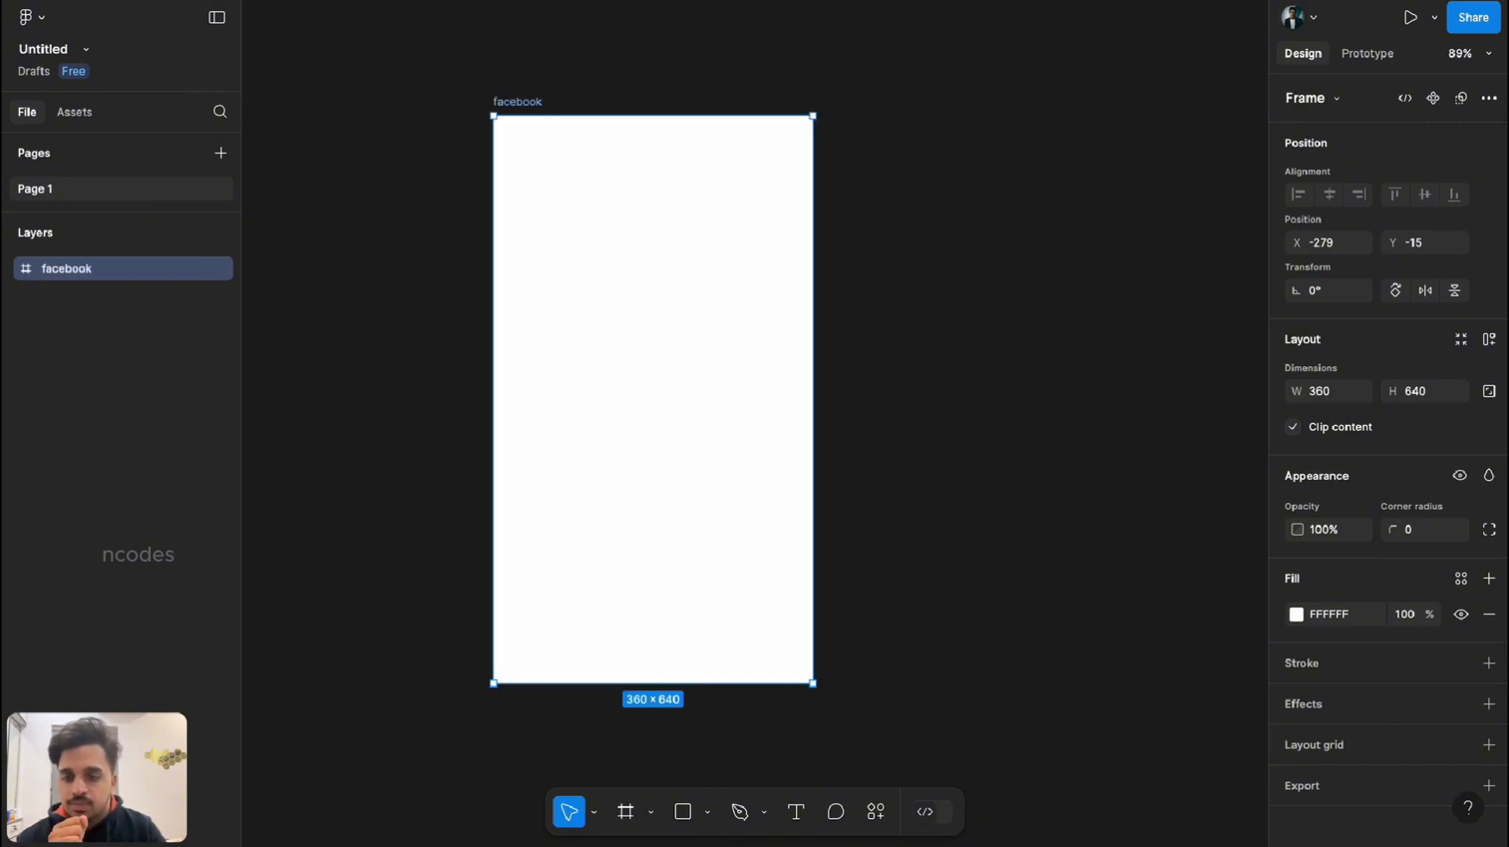
key(Escape)
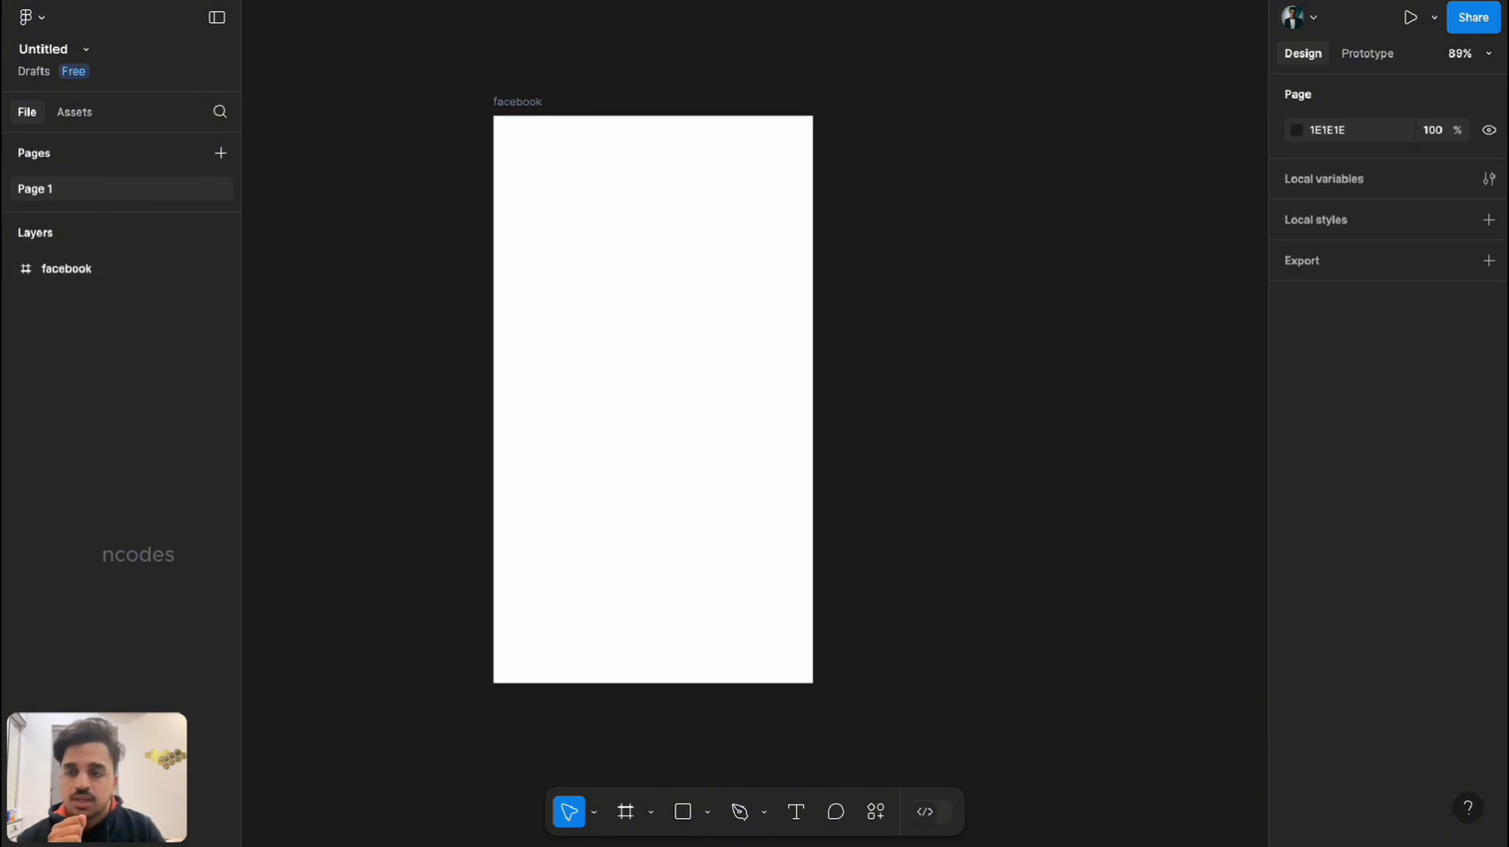
Draw a rectangle about 146 × 228 inside the facebook frame and move it up to about X 113, Y 146.
scroll(653, 399, down, 2)
scroll(687, 314, up, 1)
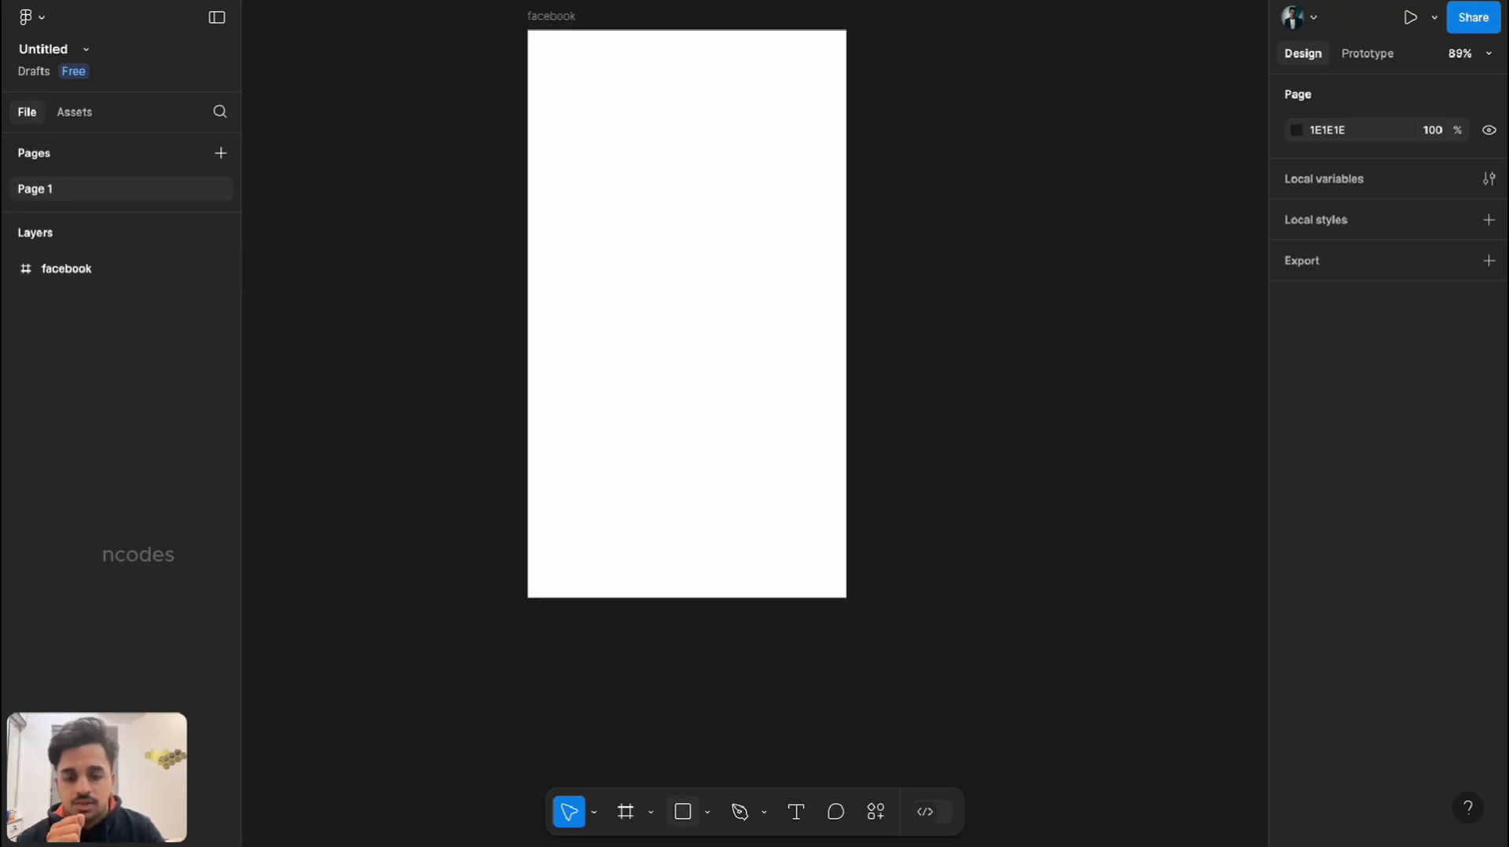
click(708, 811)
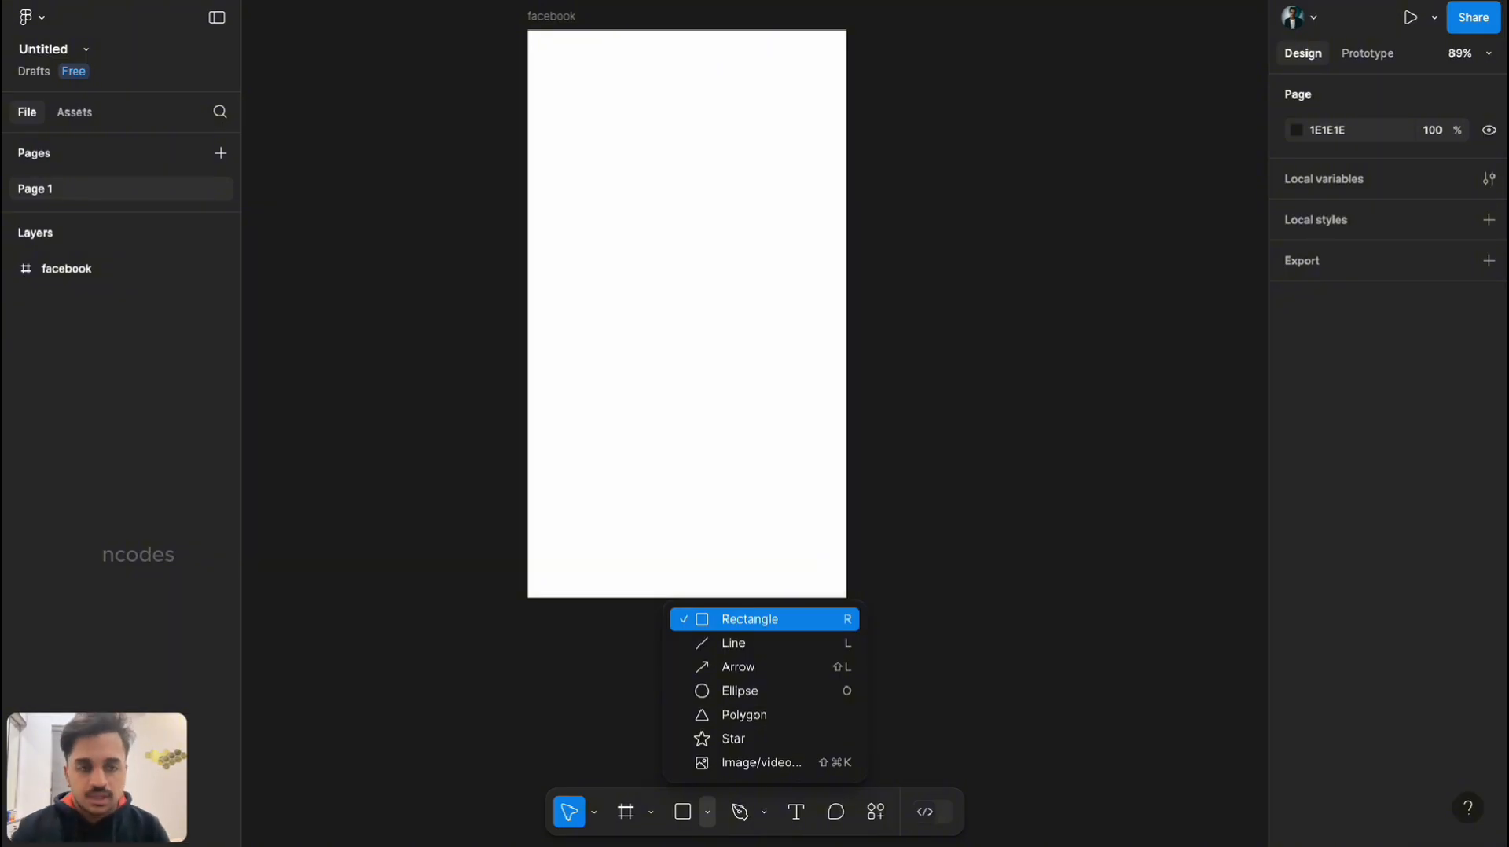
click(750, 619)
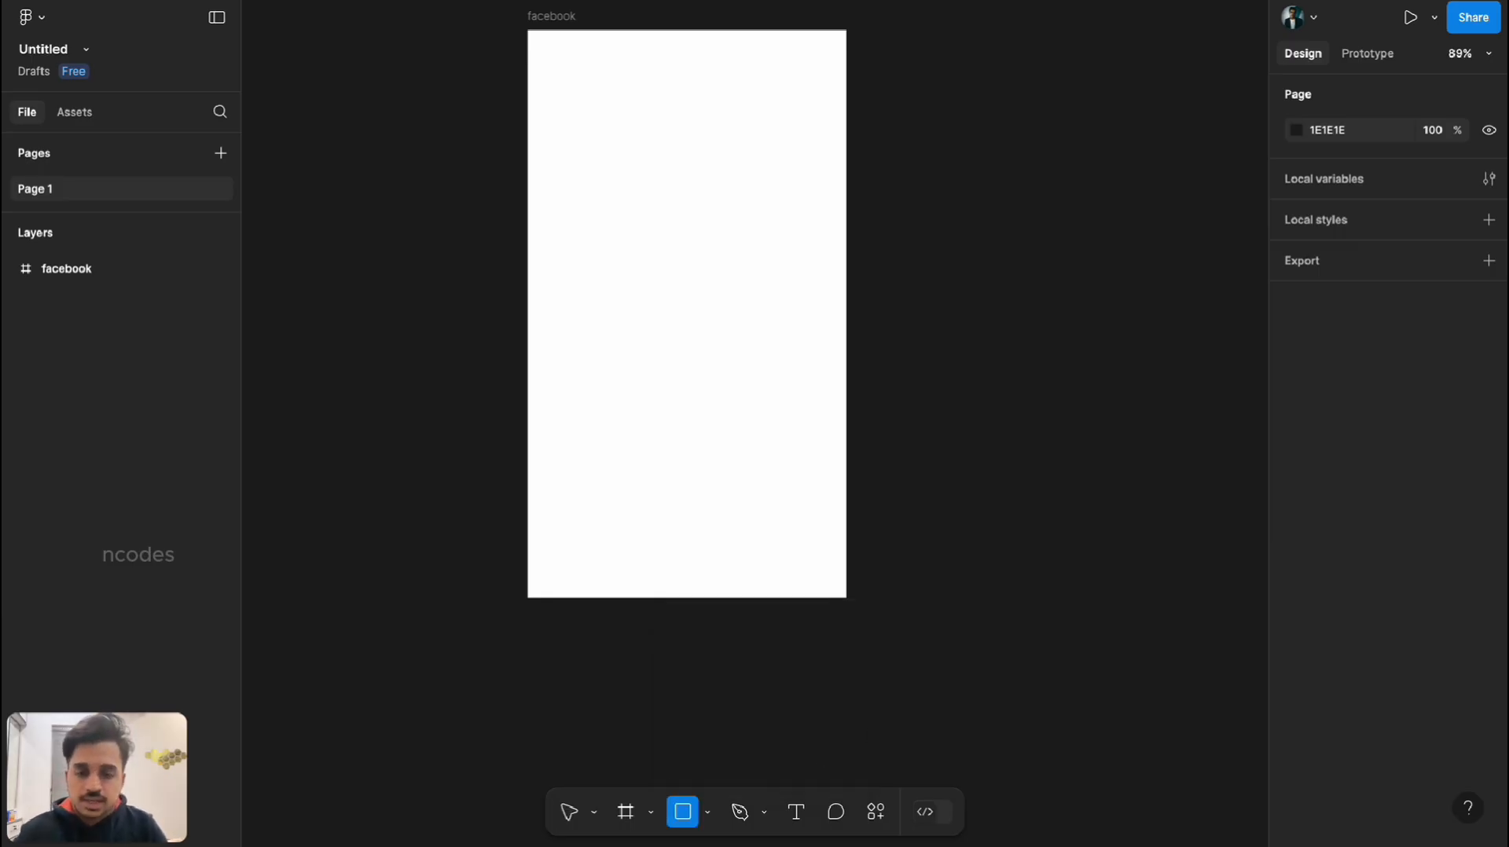
mouse_move(627, 186)
mouse_down()
mouse_move(693, 346)
mouse_move(756, 387)
mouse_up()
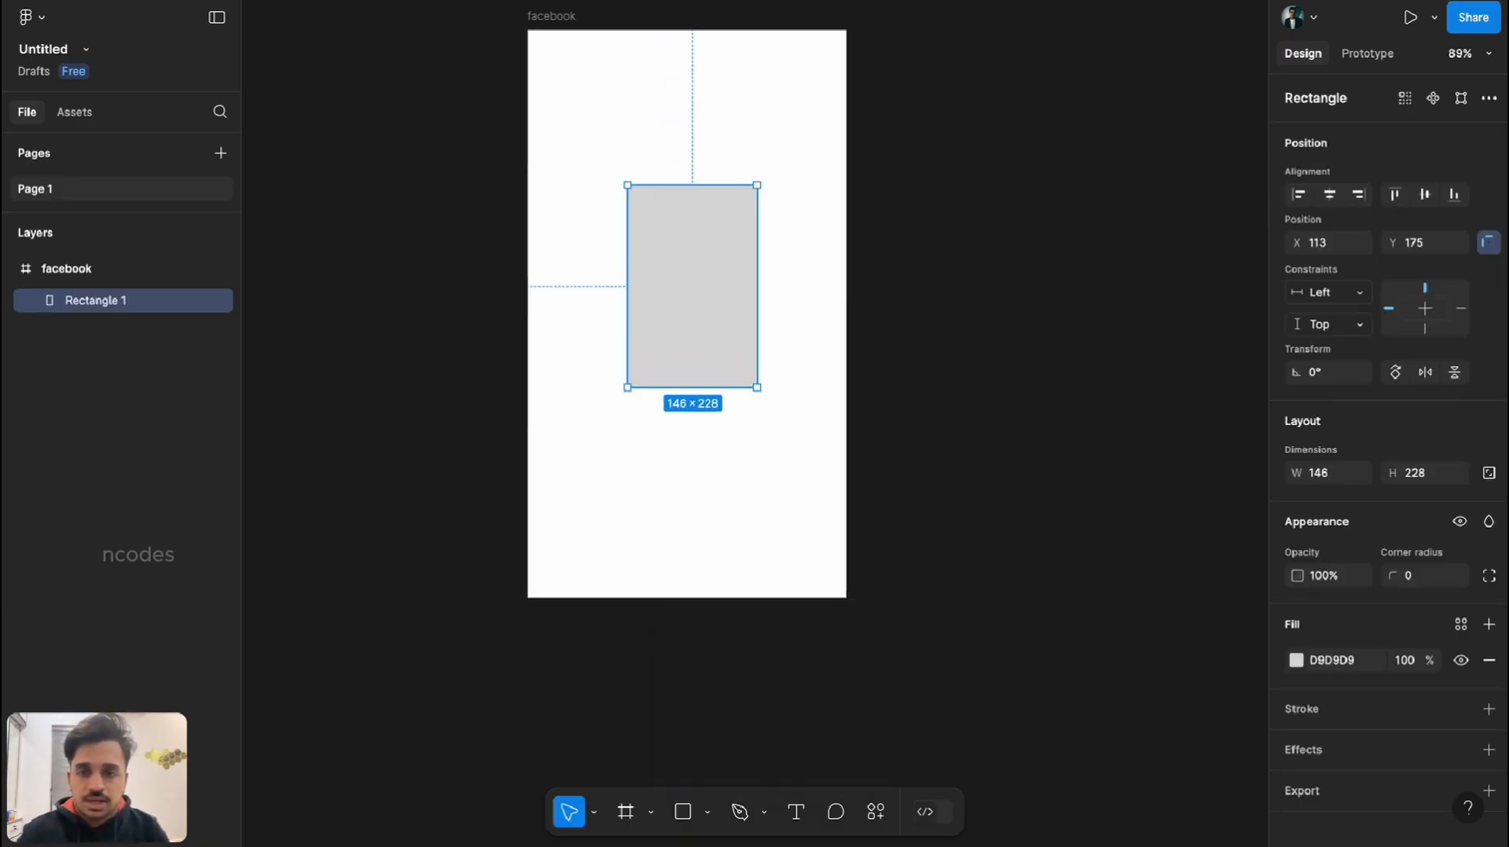
key(Escape)
drag(692, 286, 692, 261)
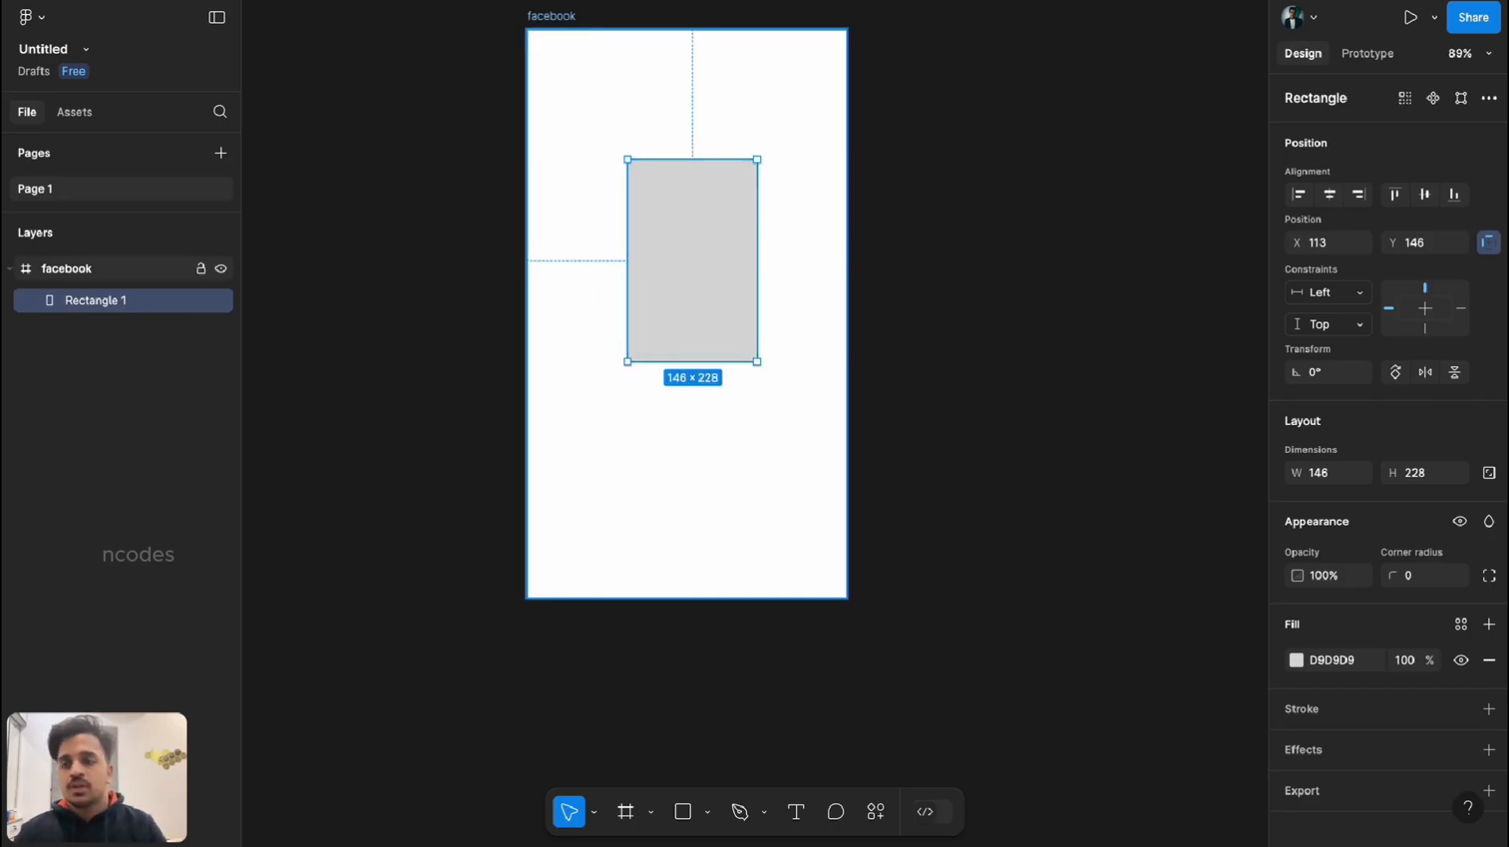
Collapse and re-expand the facebook frame's layer contents, and clear the selection.
click(9, 269)
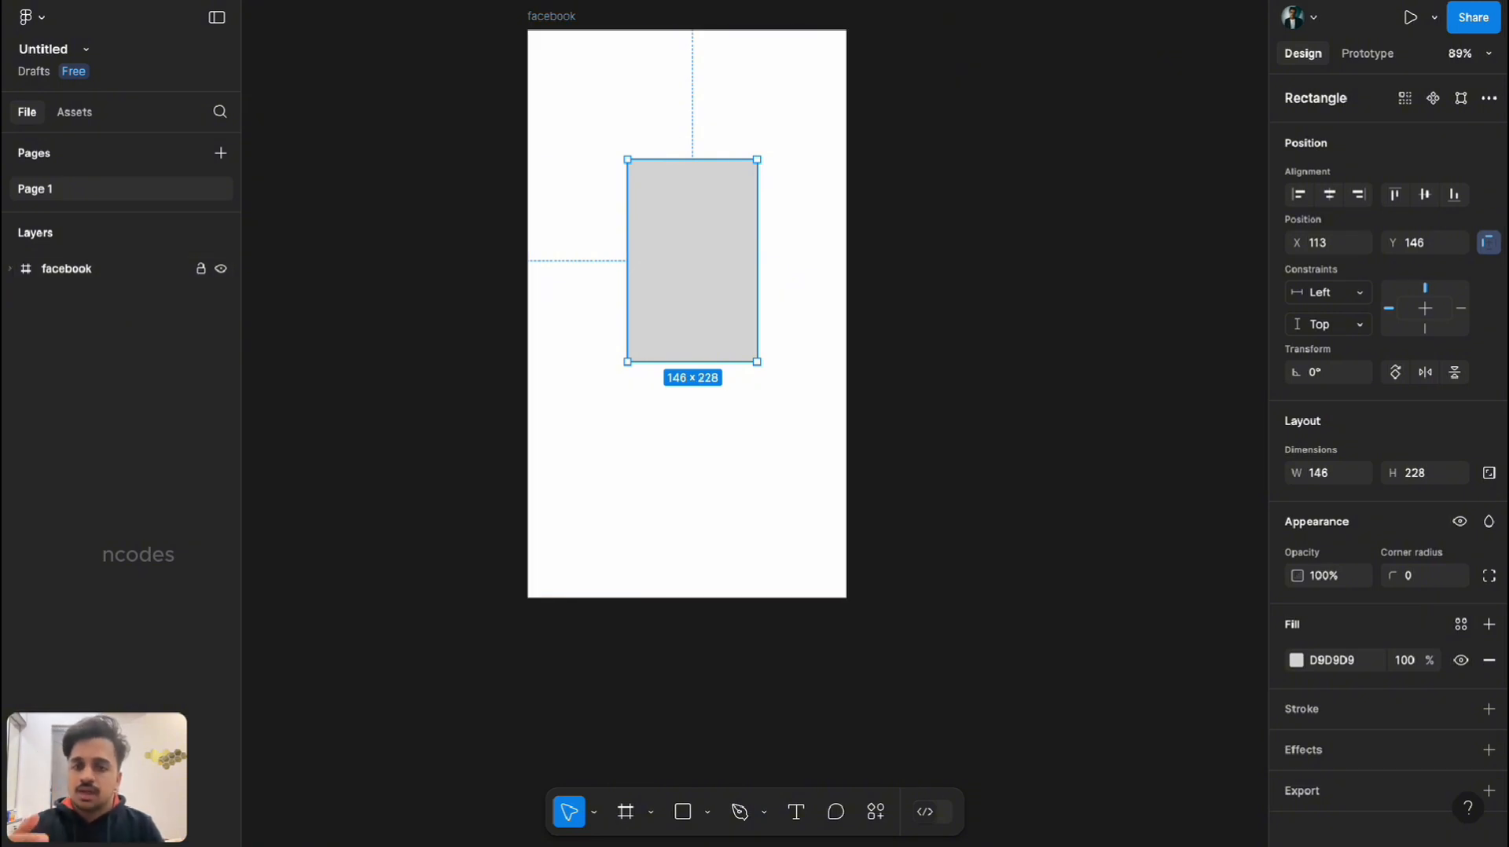
click(9, 269)
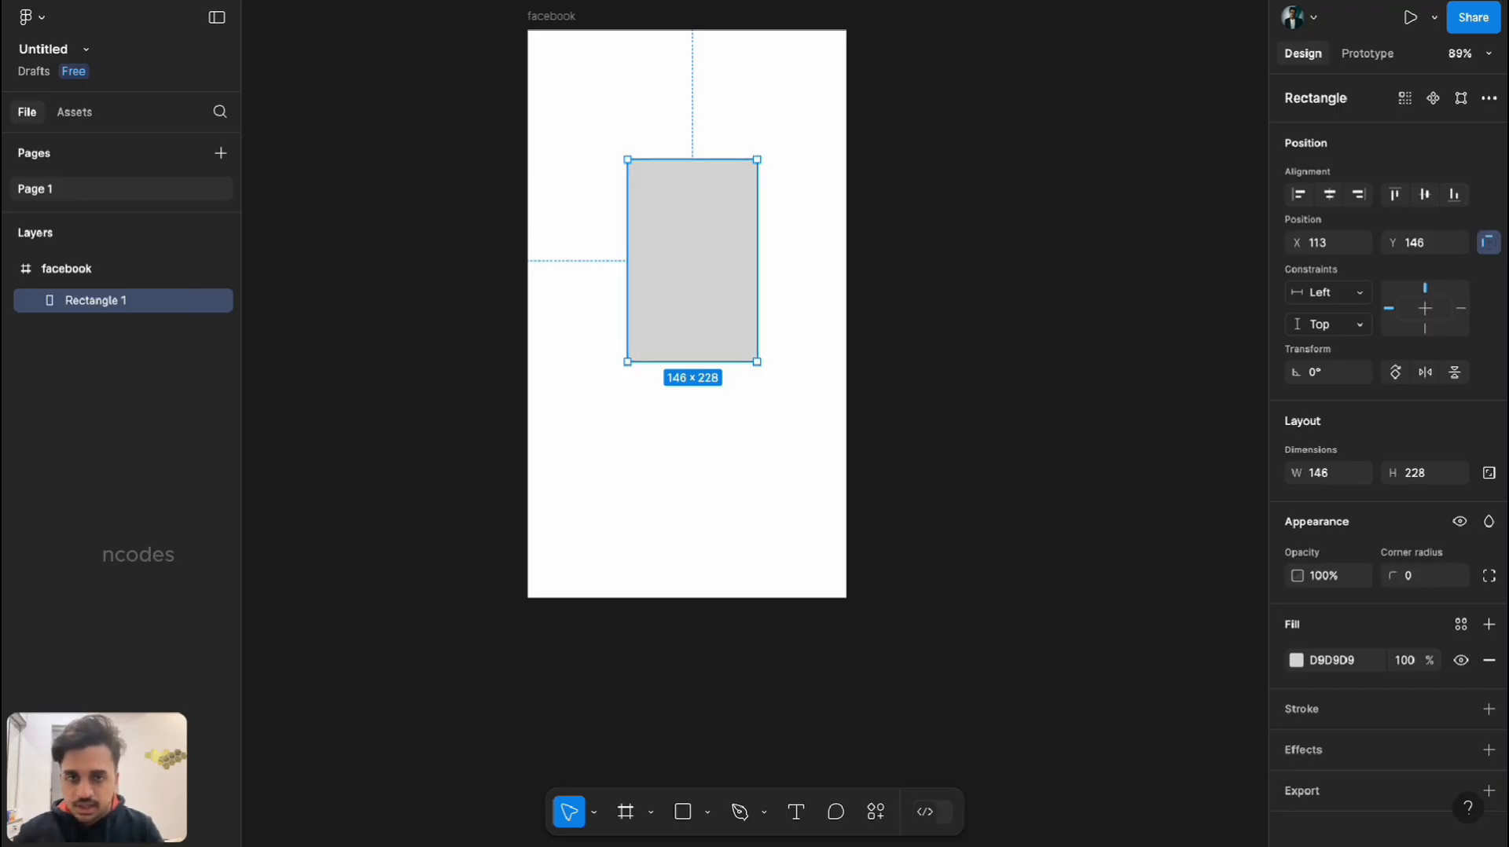
scroll(755, 424, up, 2)
key(Escape)
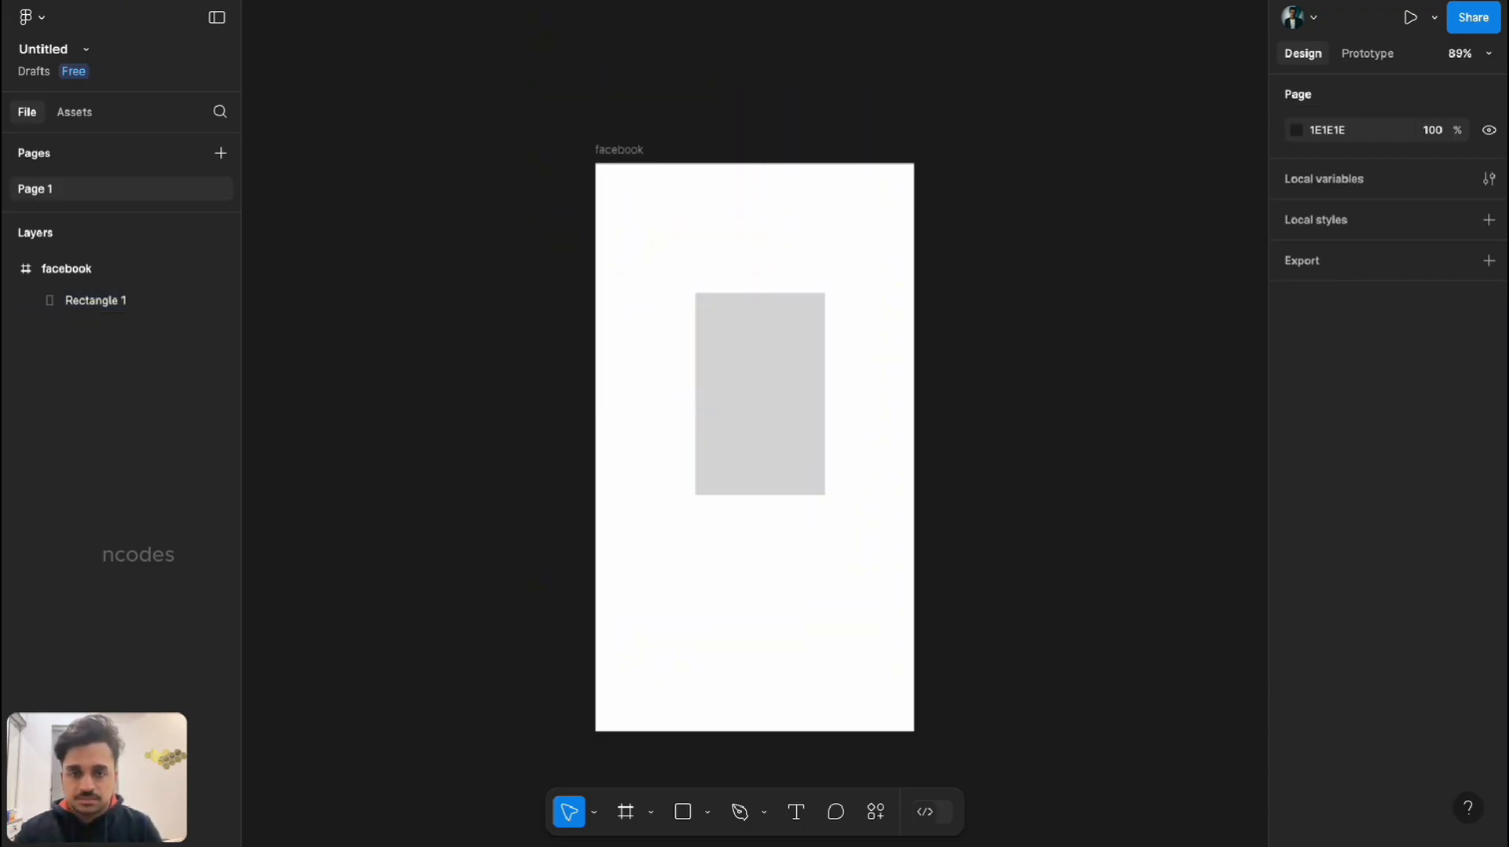
Move the facebook frame together with its rectangle to about X -332, Y -76.
click(618, 150)
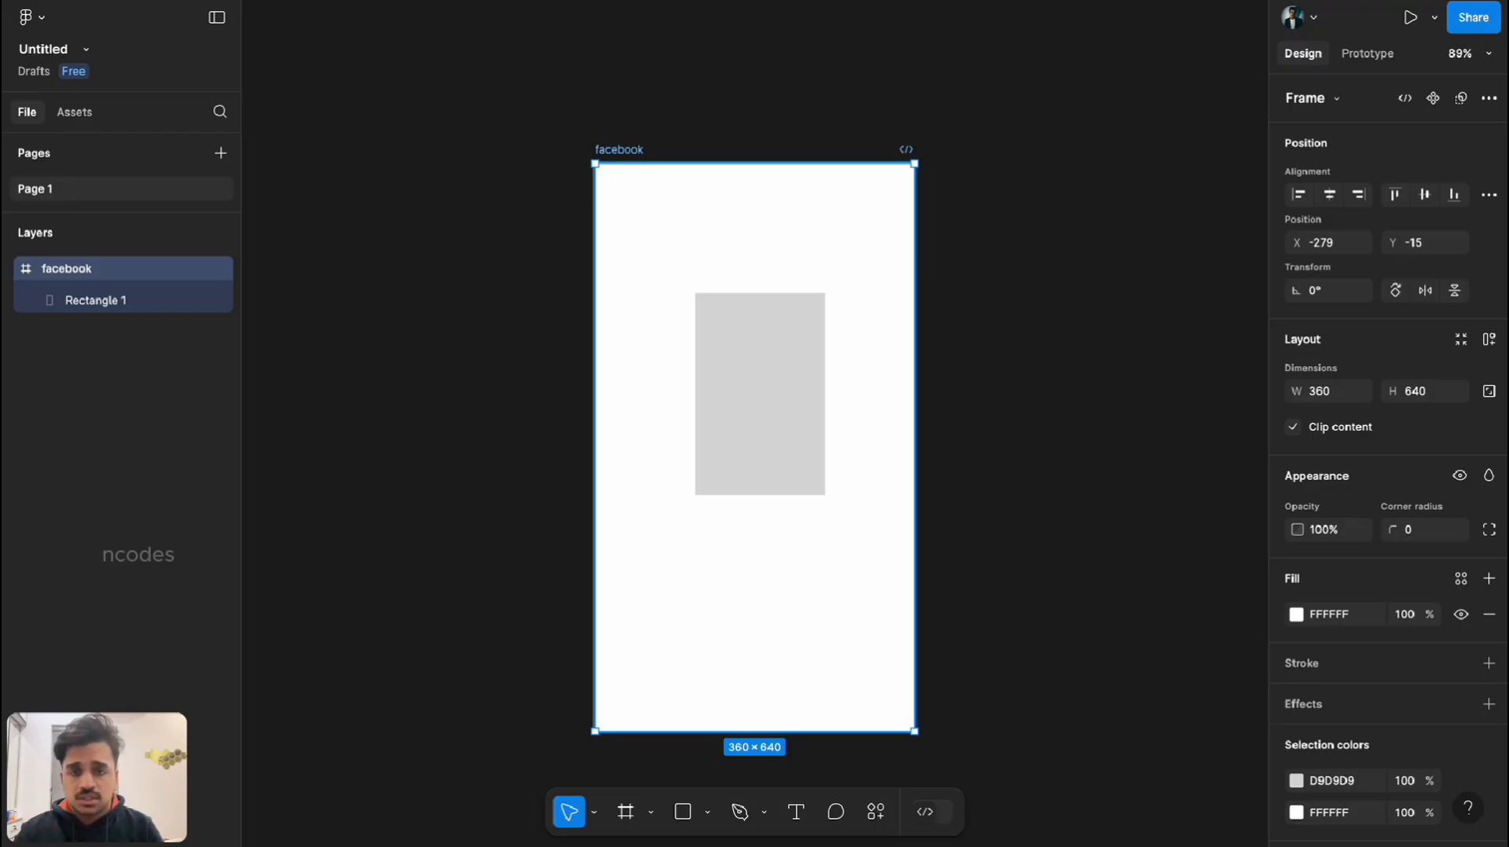
drag(619, 149, 503, 103)
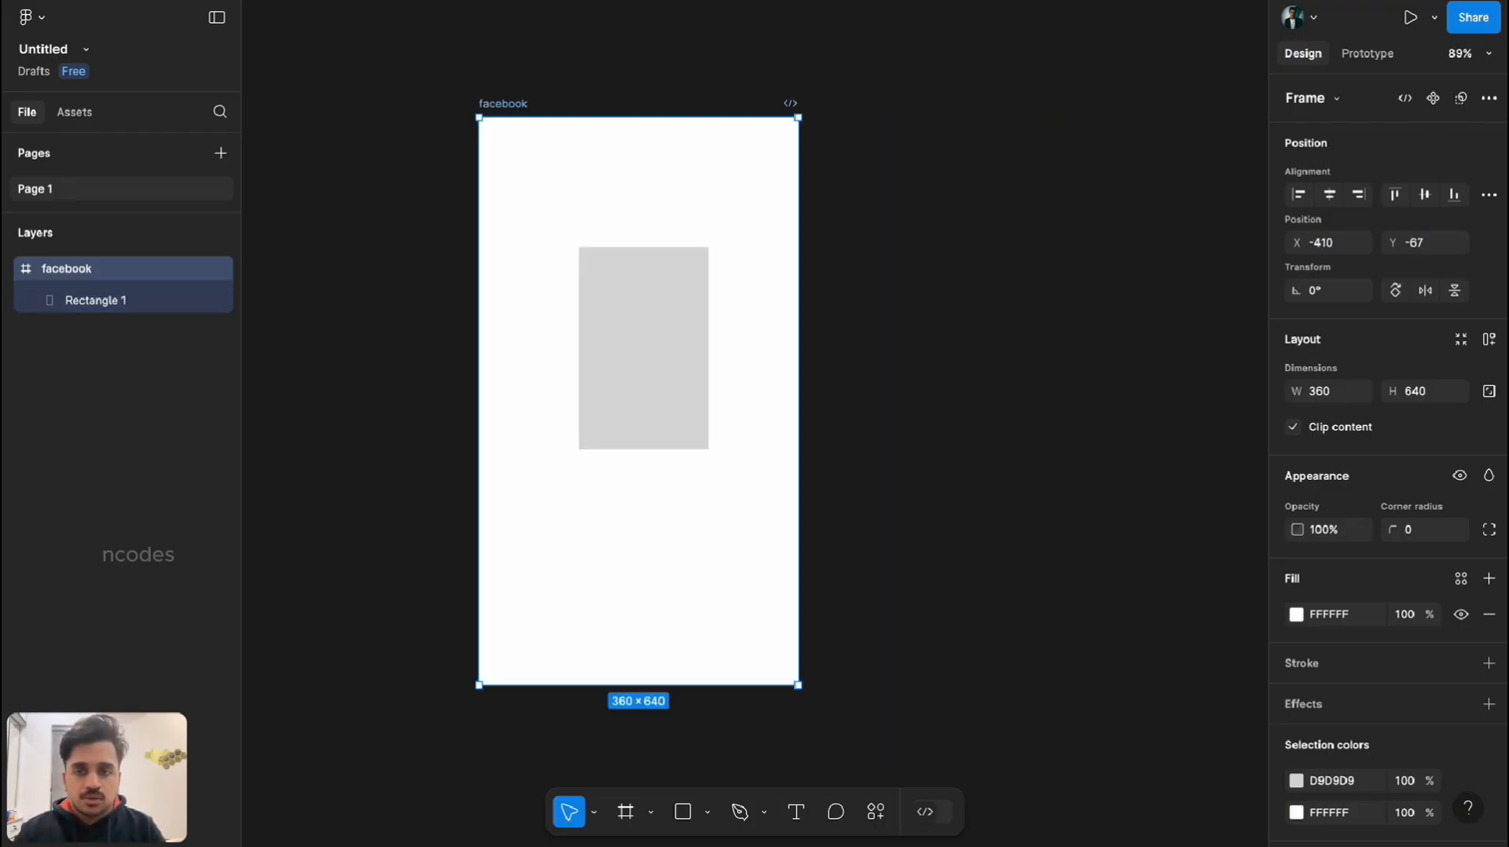
drag(503, 103, 572, 95)
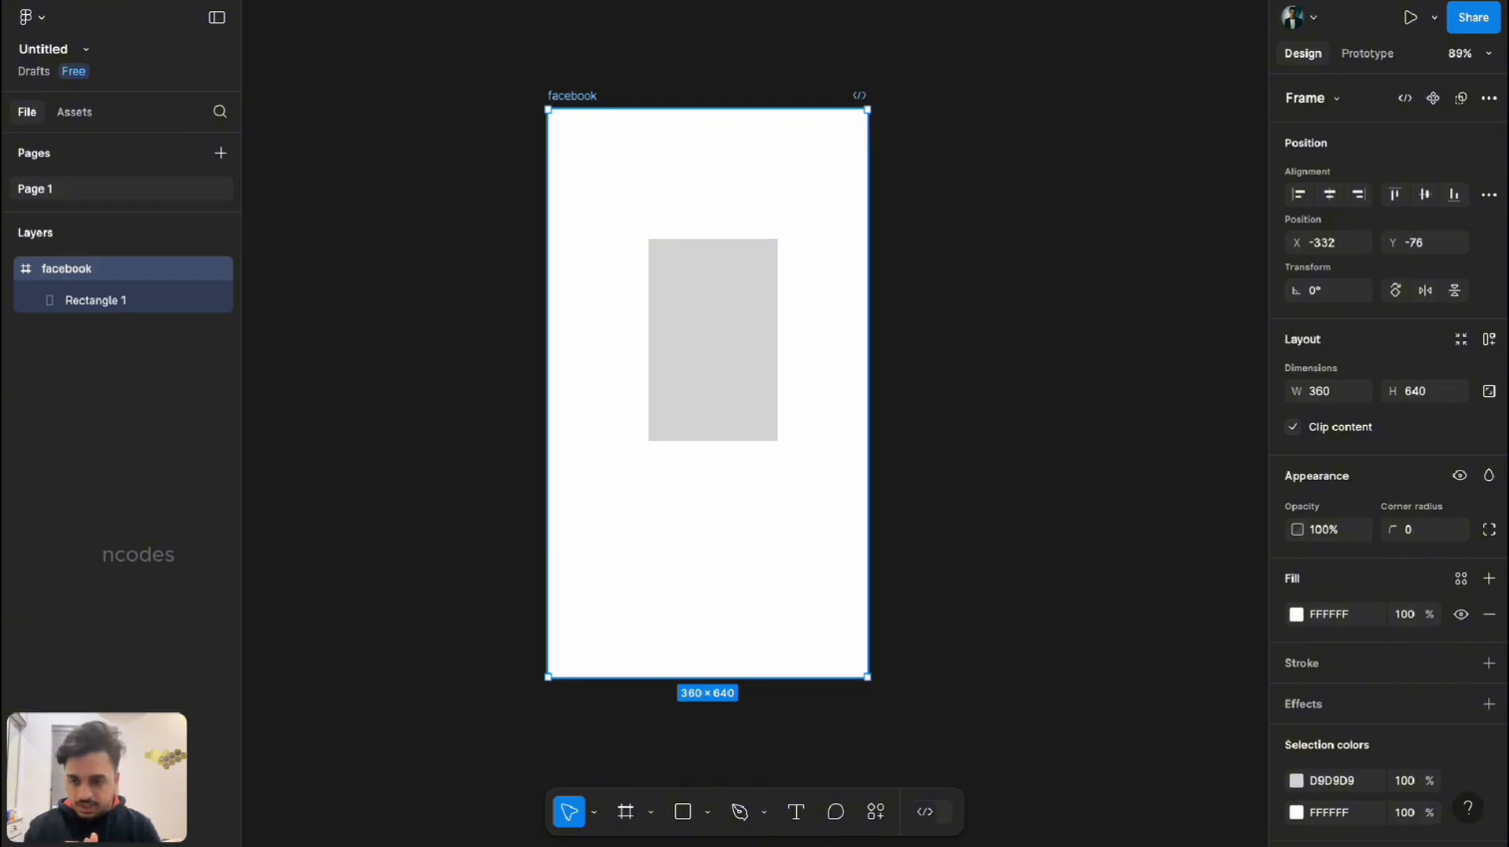
key(Escape)
Add a second rectangle on the canvas outside the facebook frame, to its right, and enlarge it to about 229 × 337.
scroll(707, 393, down, 3)
scroll(707, 393, right, 3)
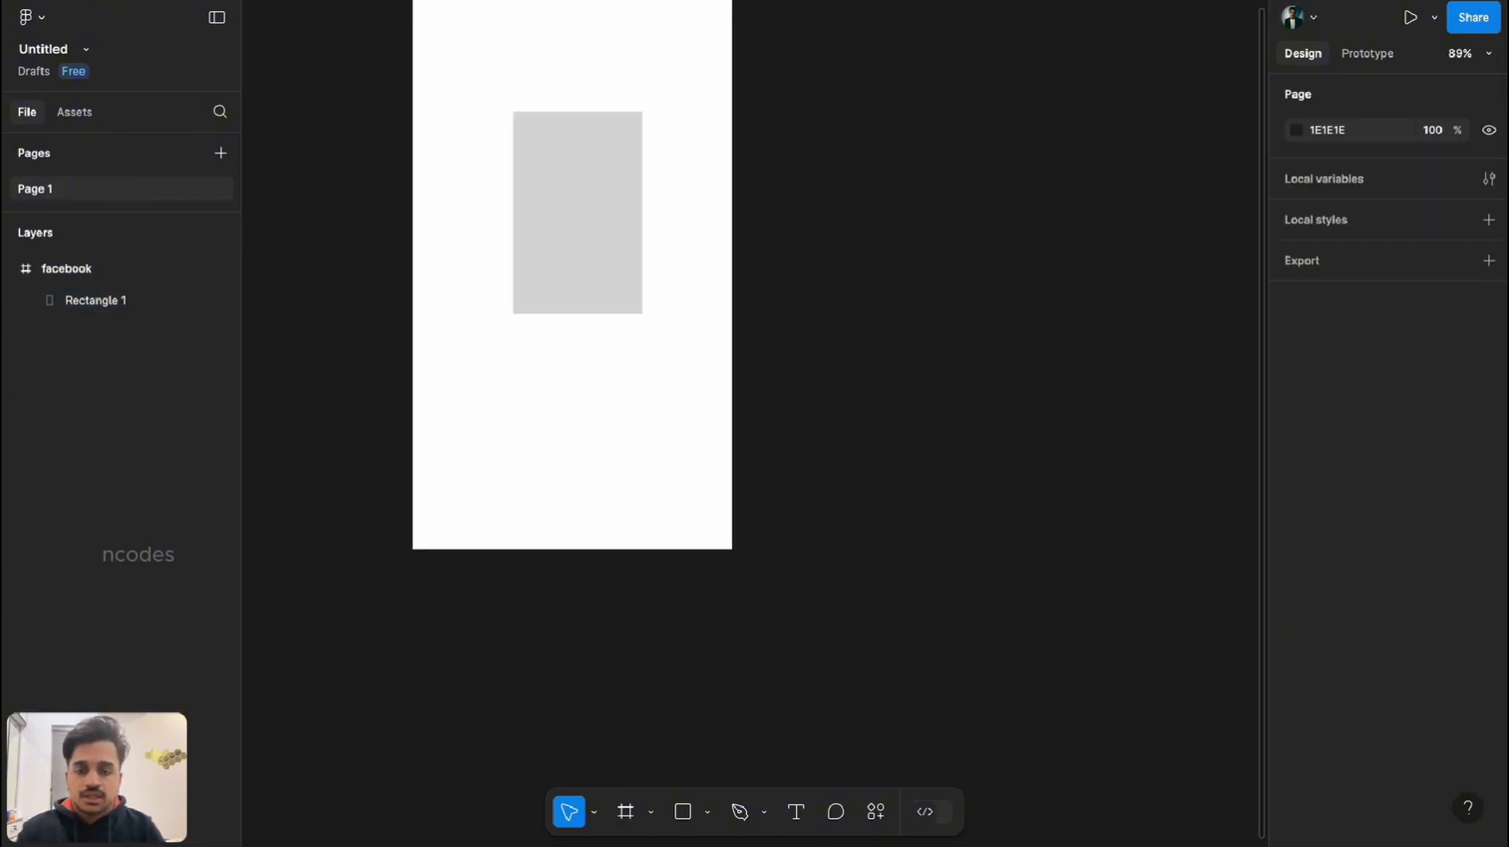
click(683, 811)
click(802, 313)
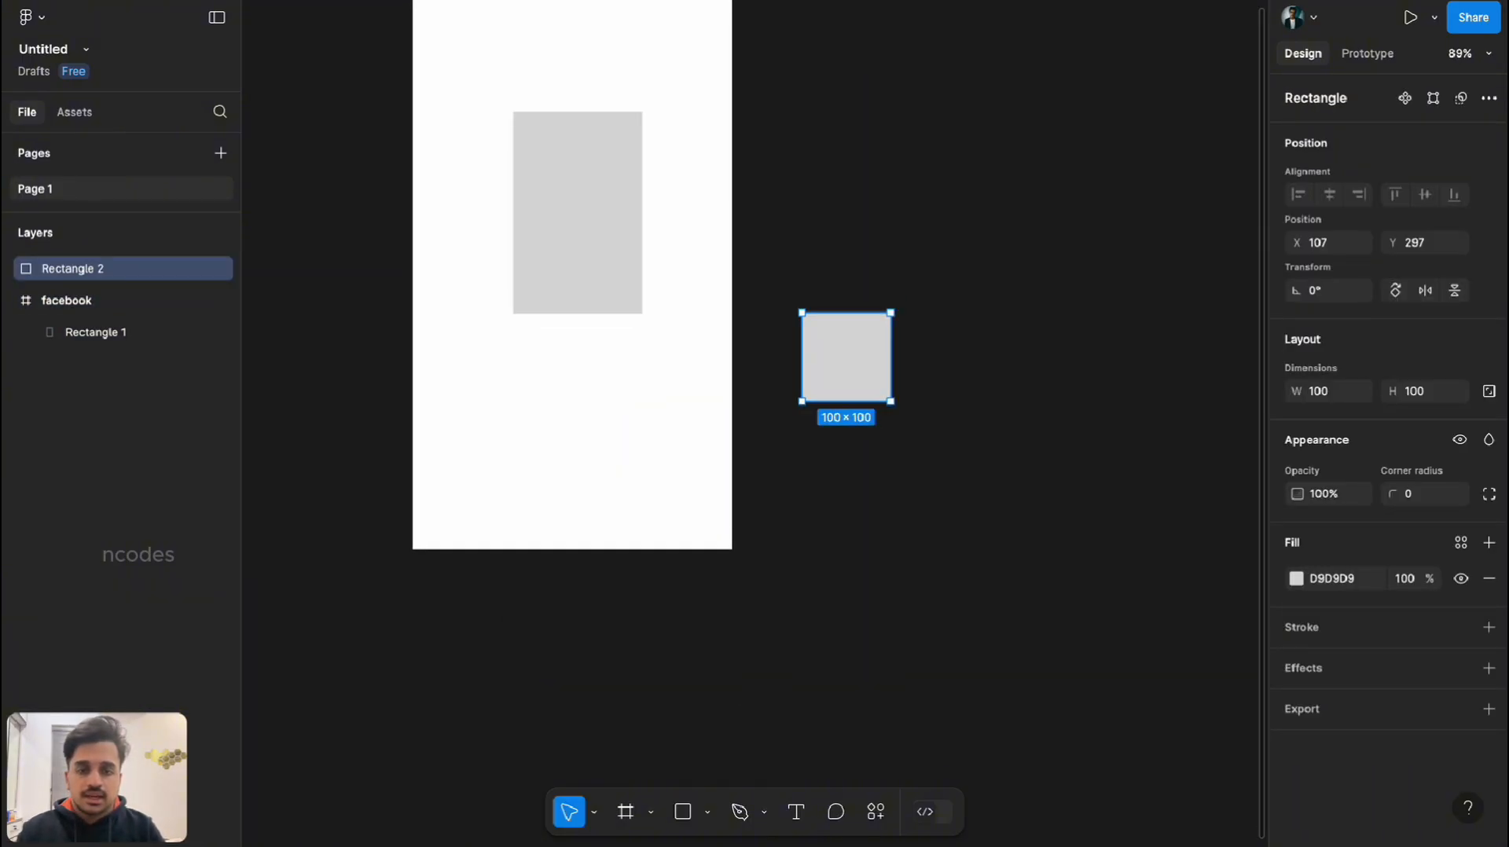
drag(891, 313, 1005, 103)
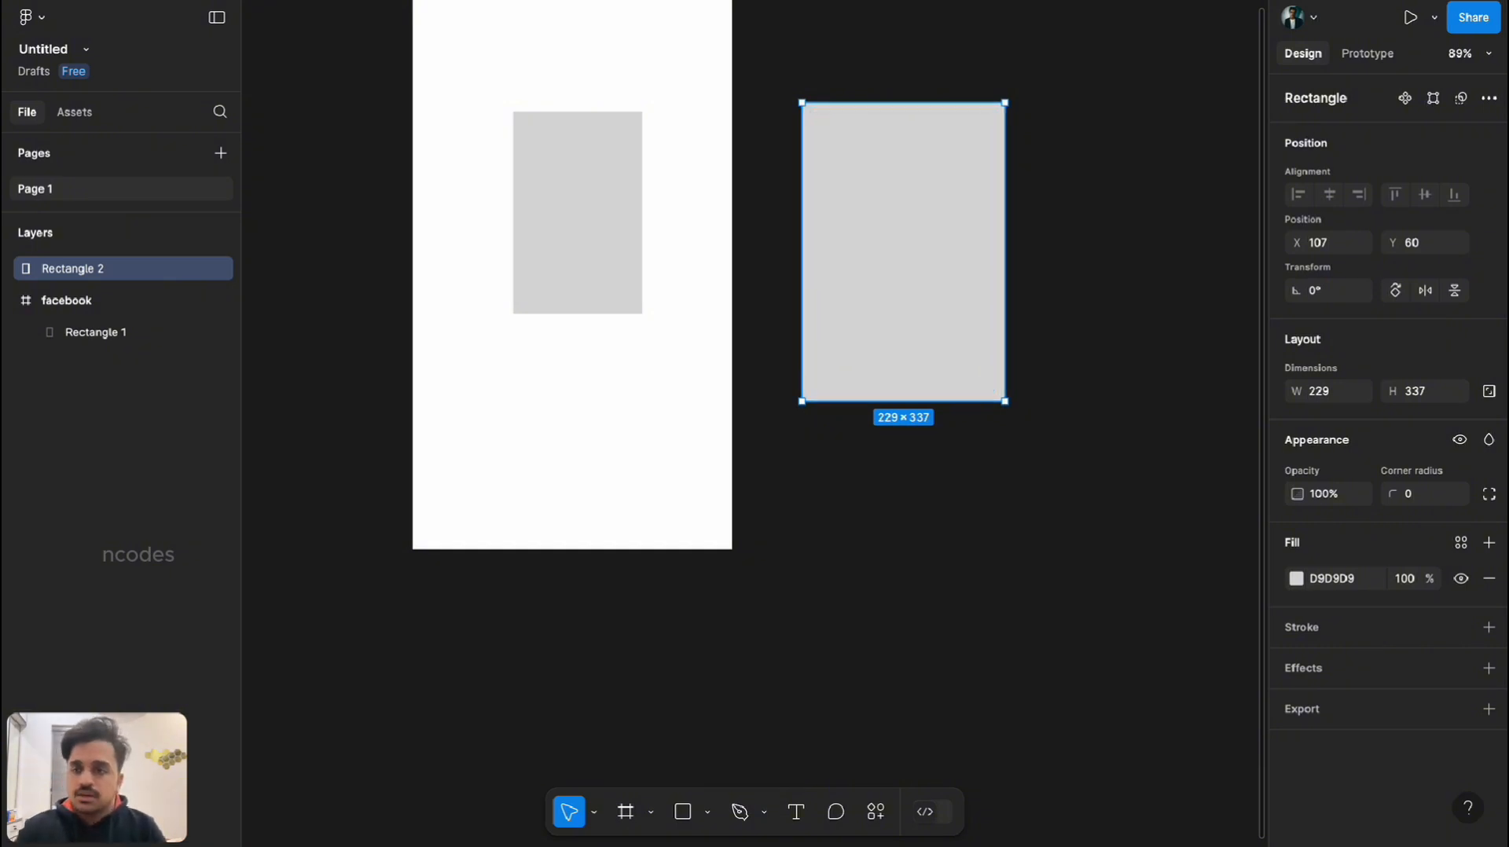
key(Escape)
click(118, 268)
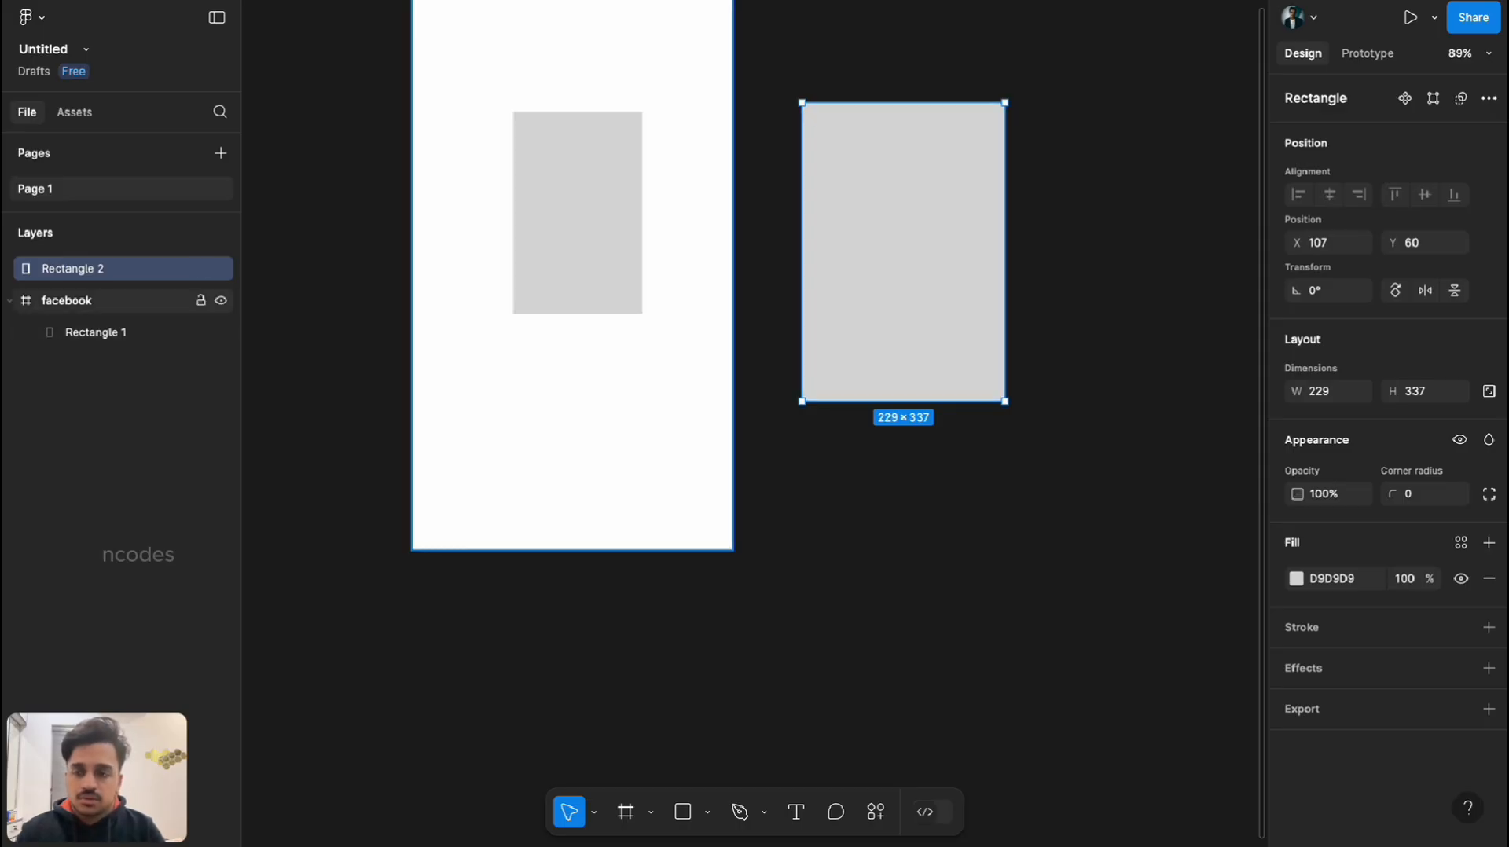
Move the facebook frame away from the separate rectangle to about X -401, Y -164.
scroll(754, 424, up, 3)
scroll(755, 425, left, 2)
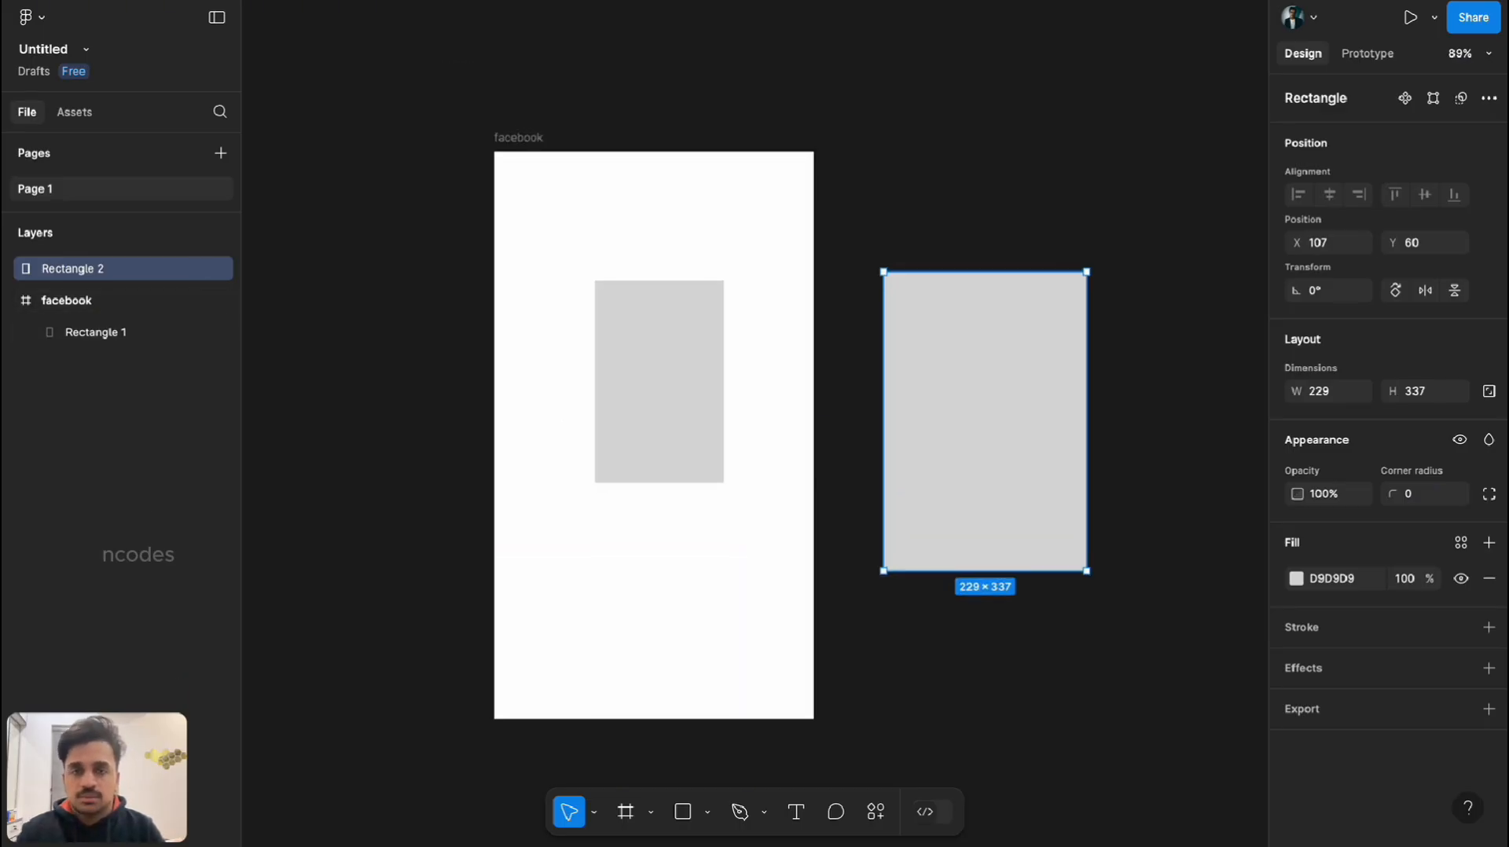
click(518, 137)
drag(549, 142, 799, 17)
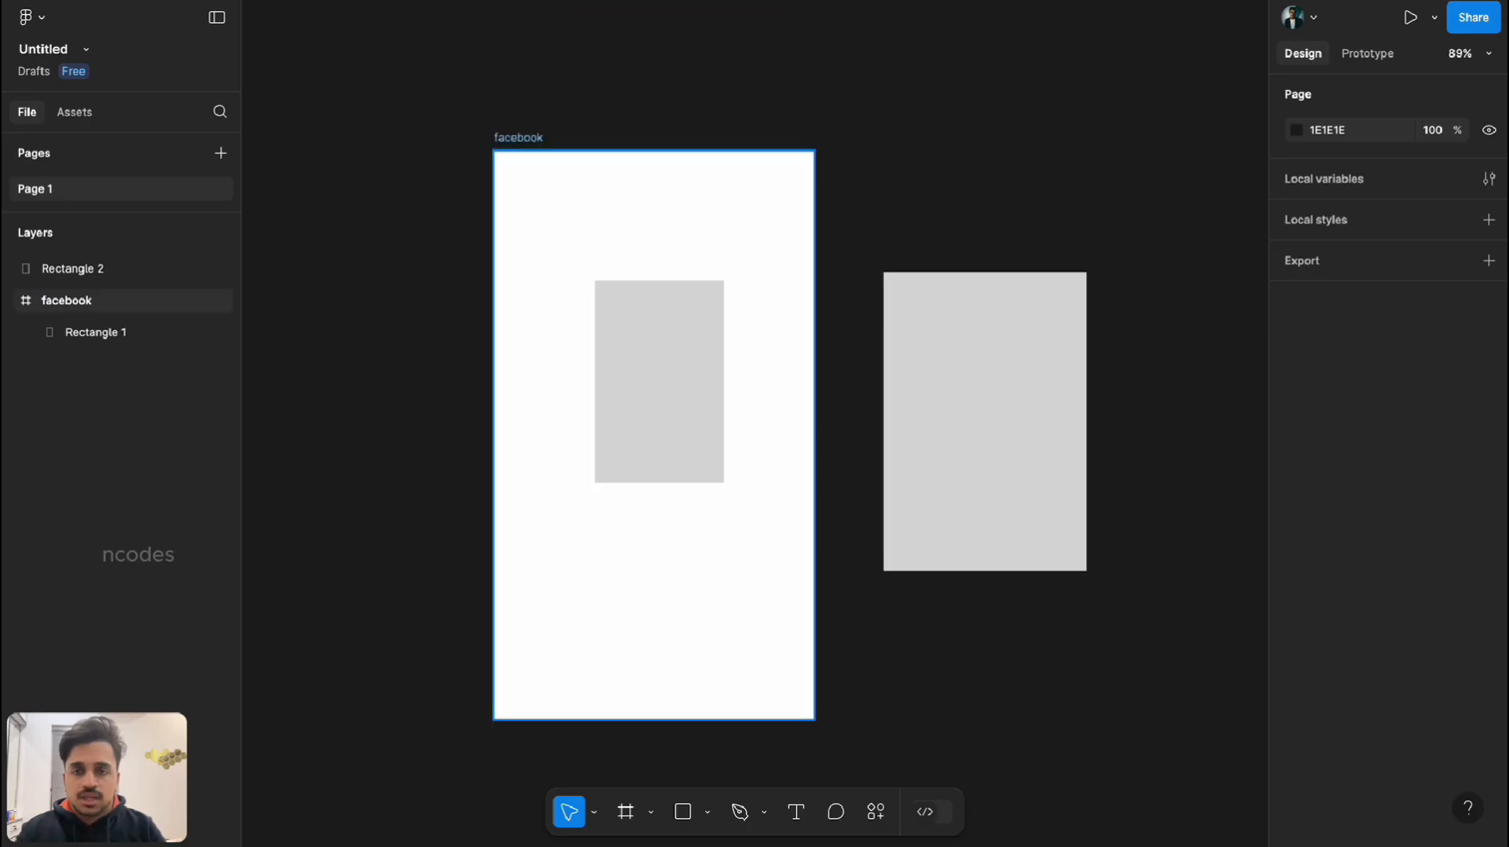
click(67, 301)
drag(518, 137, 458, 134)
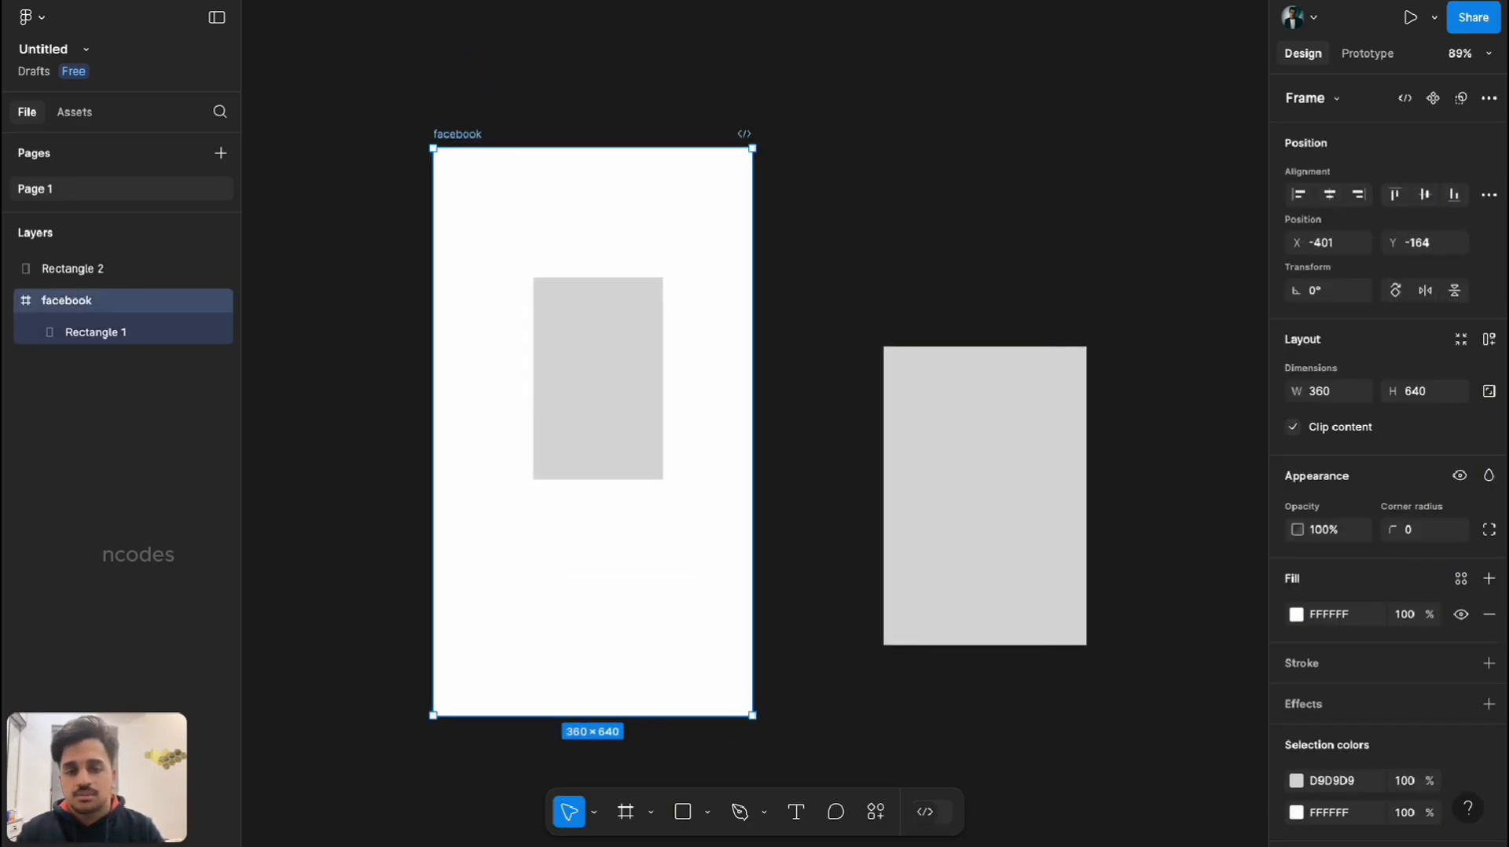
Rename the rectangle outside the facebook frame as shape1.
scroll(755, 424, down, 5)
scroll(755, 424, left, 2)
scroll(755, 425, up, 3)
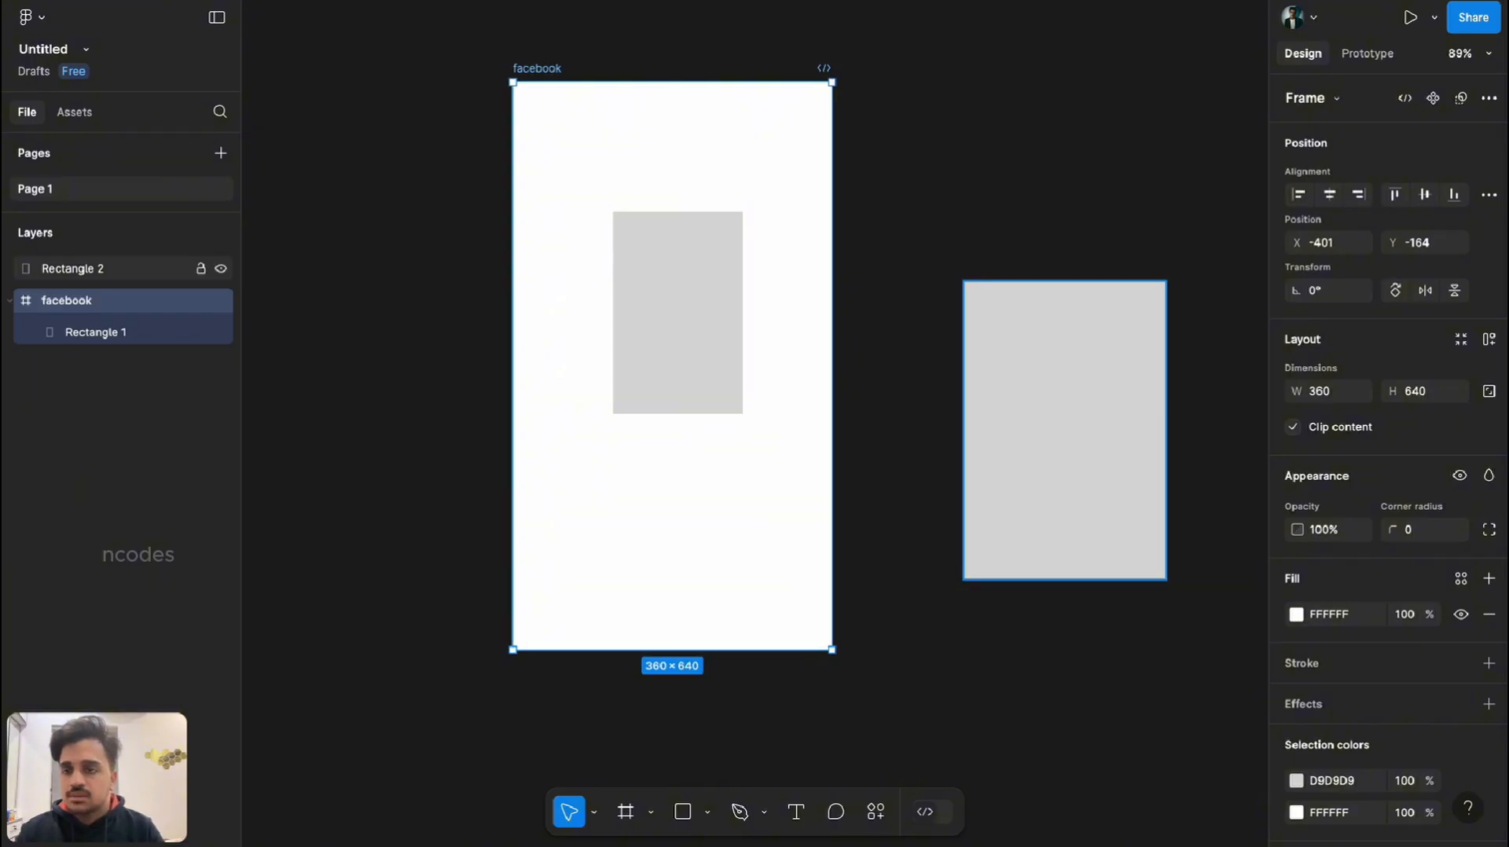
click(72, 268)
double_click(73, 268)
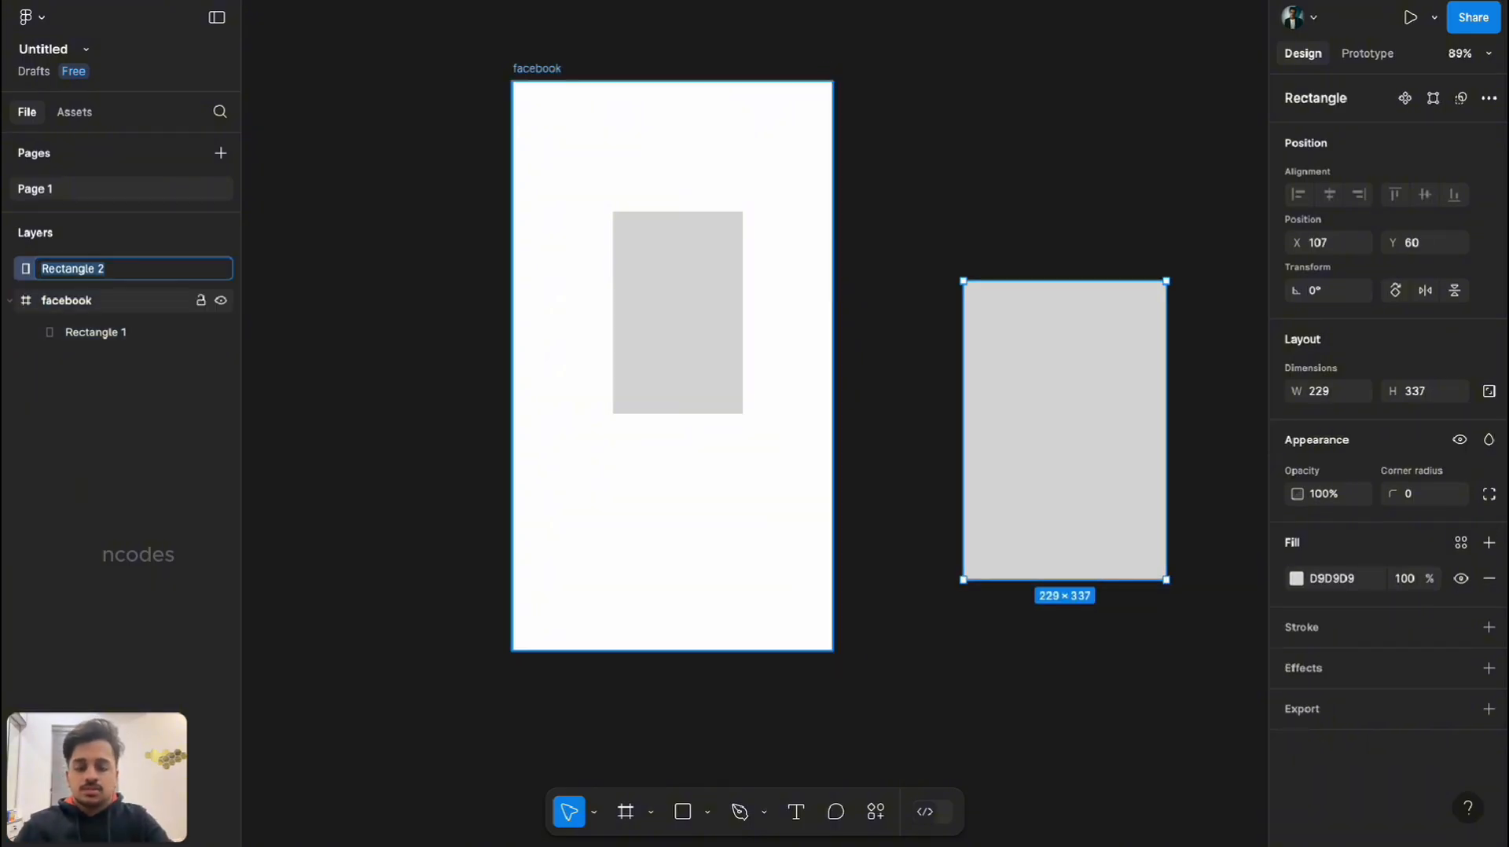
text(shape1)
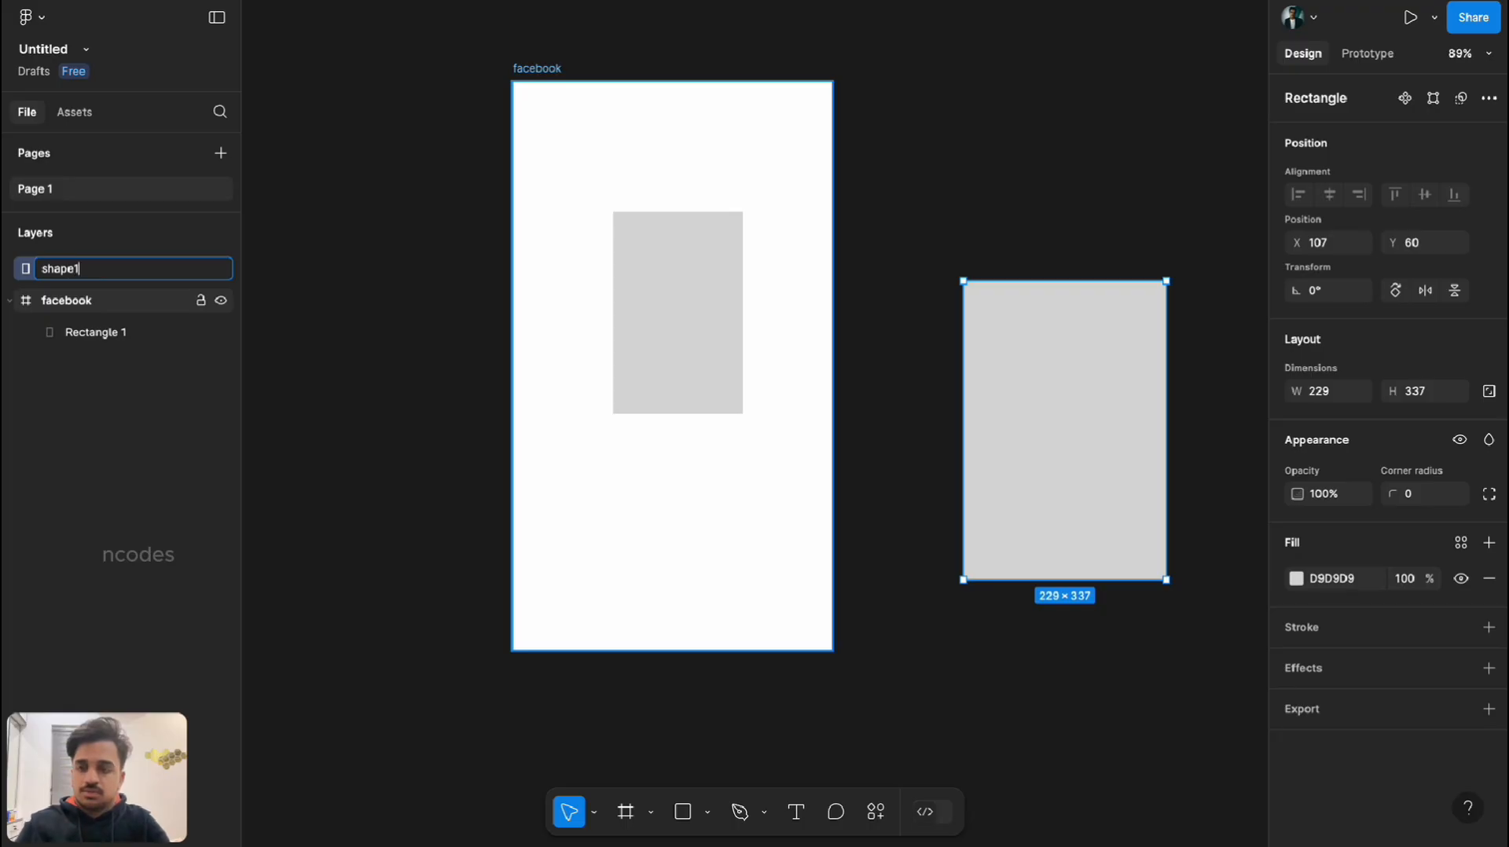
key(Return)
Rename the rectangle inside the facebook frame as shape2.
click(95, 332)
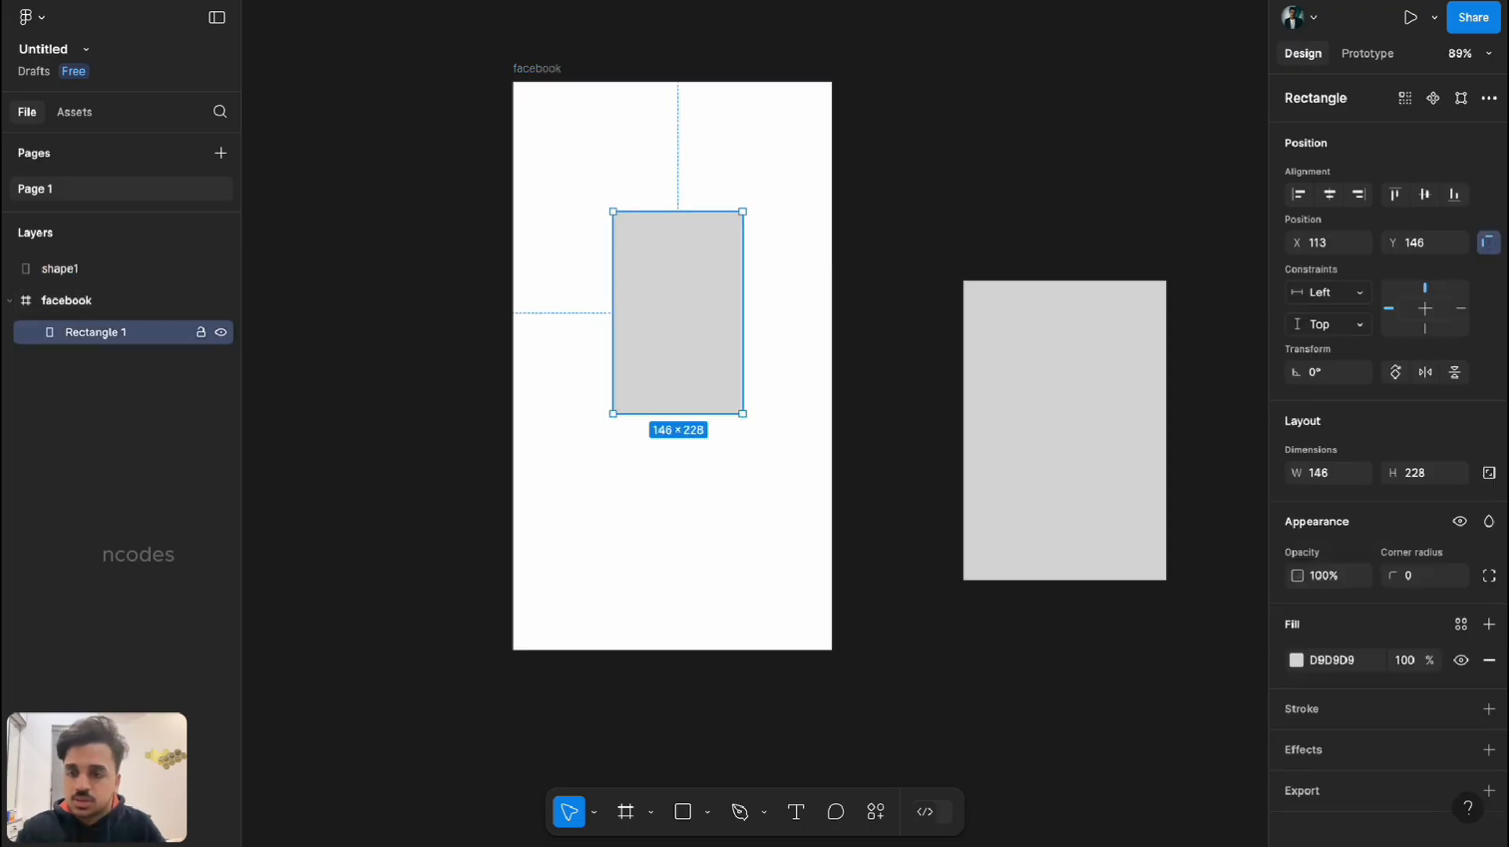
right_click(95, 332)
click(130, 440)
text(sha)
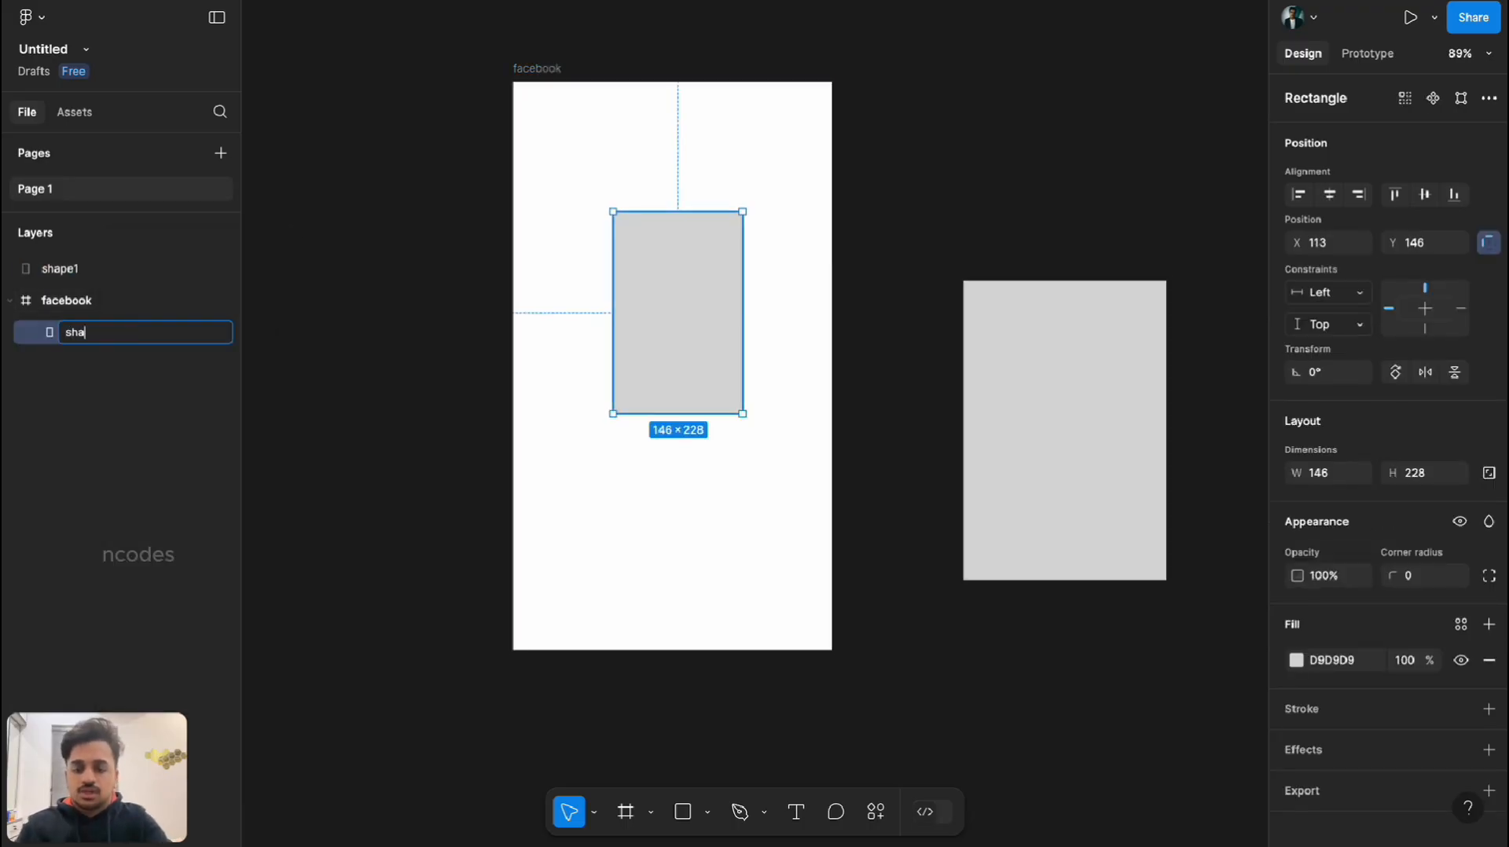
text(pe2)
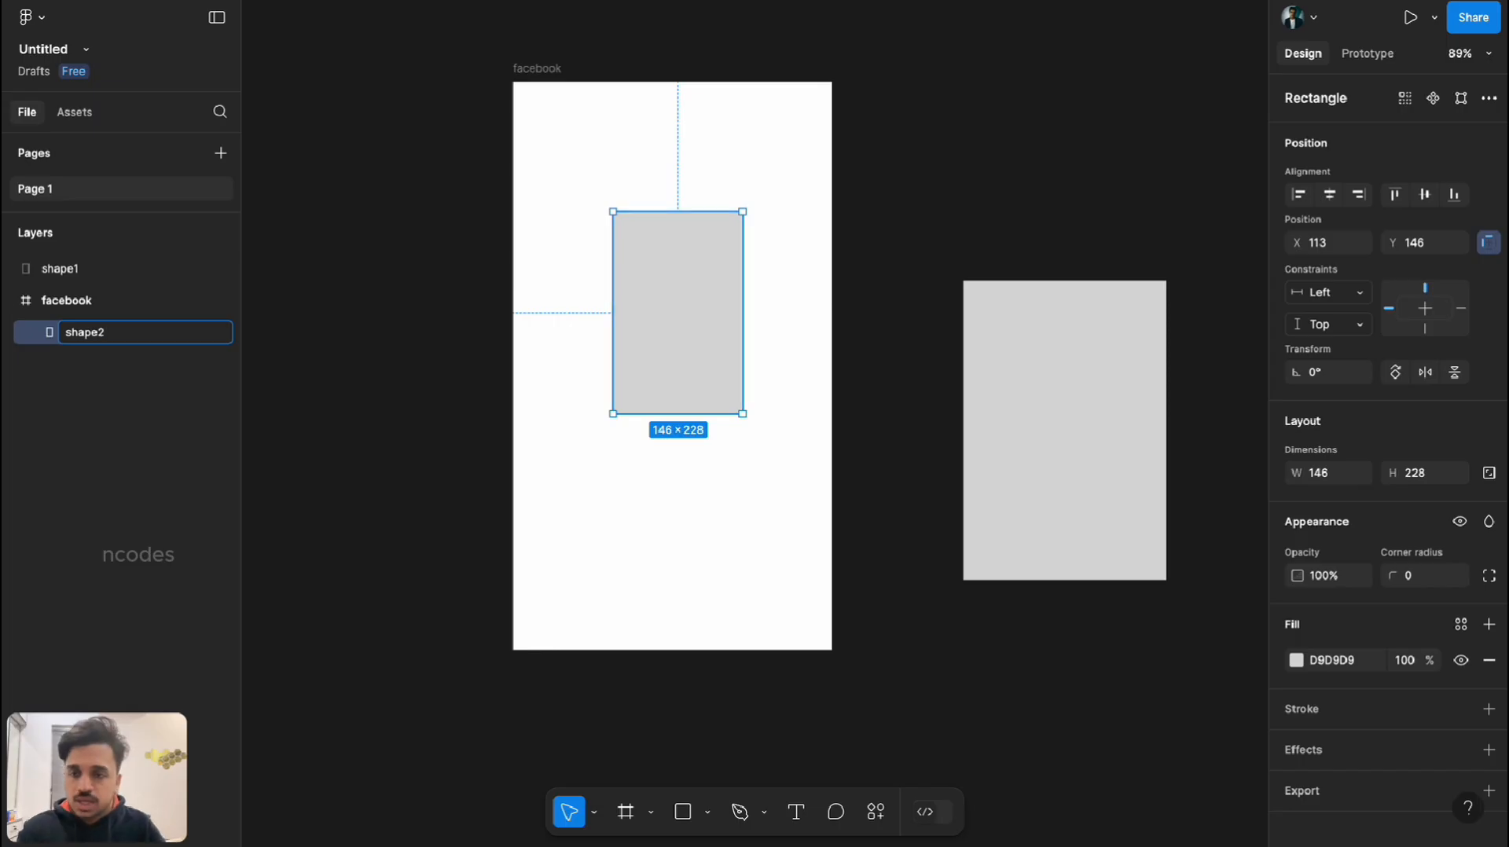
key(Return)
key(Escape)
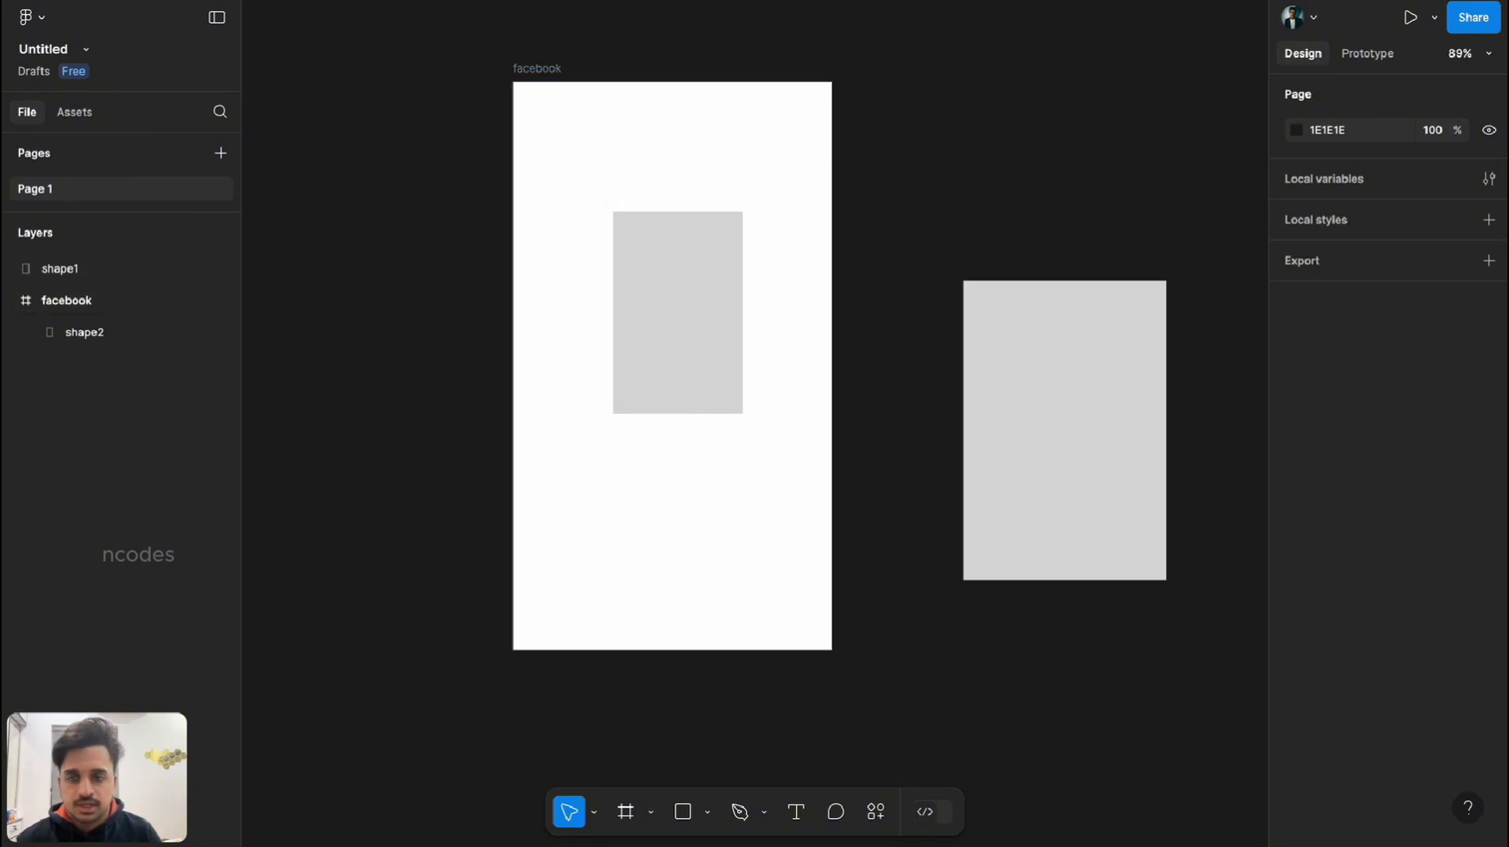
Reorder shape1 beneath the facebook frame, and nest it inside the frame above shape2 in the layer list.
click(110, 268)
key(ctrl+bracketleft)
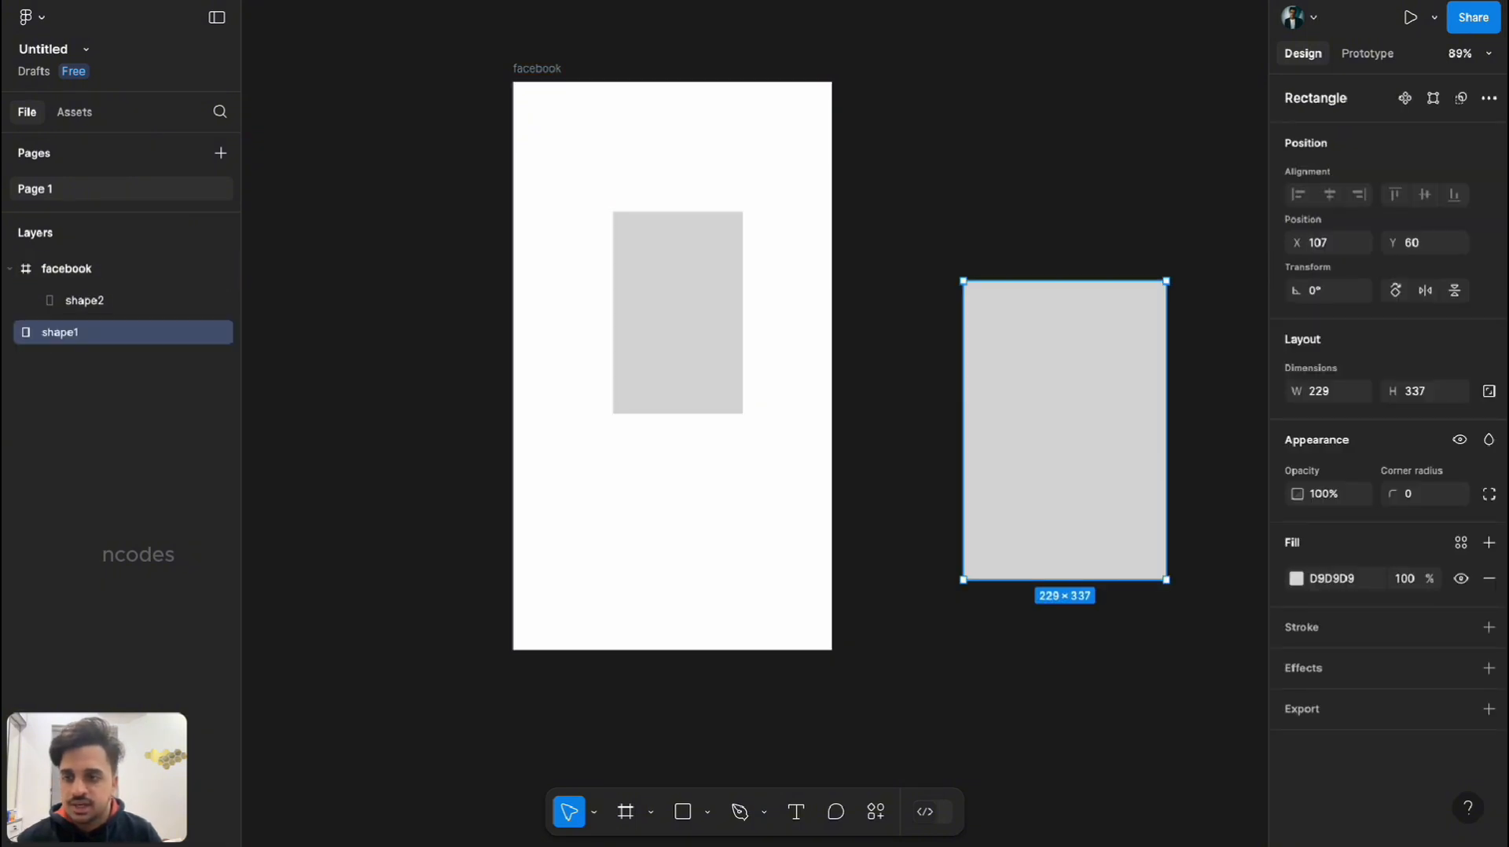
drag(79, 332, 94, 269)
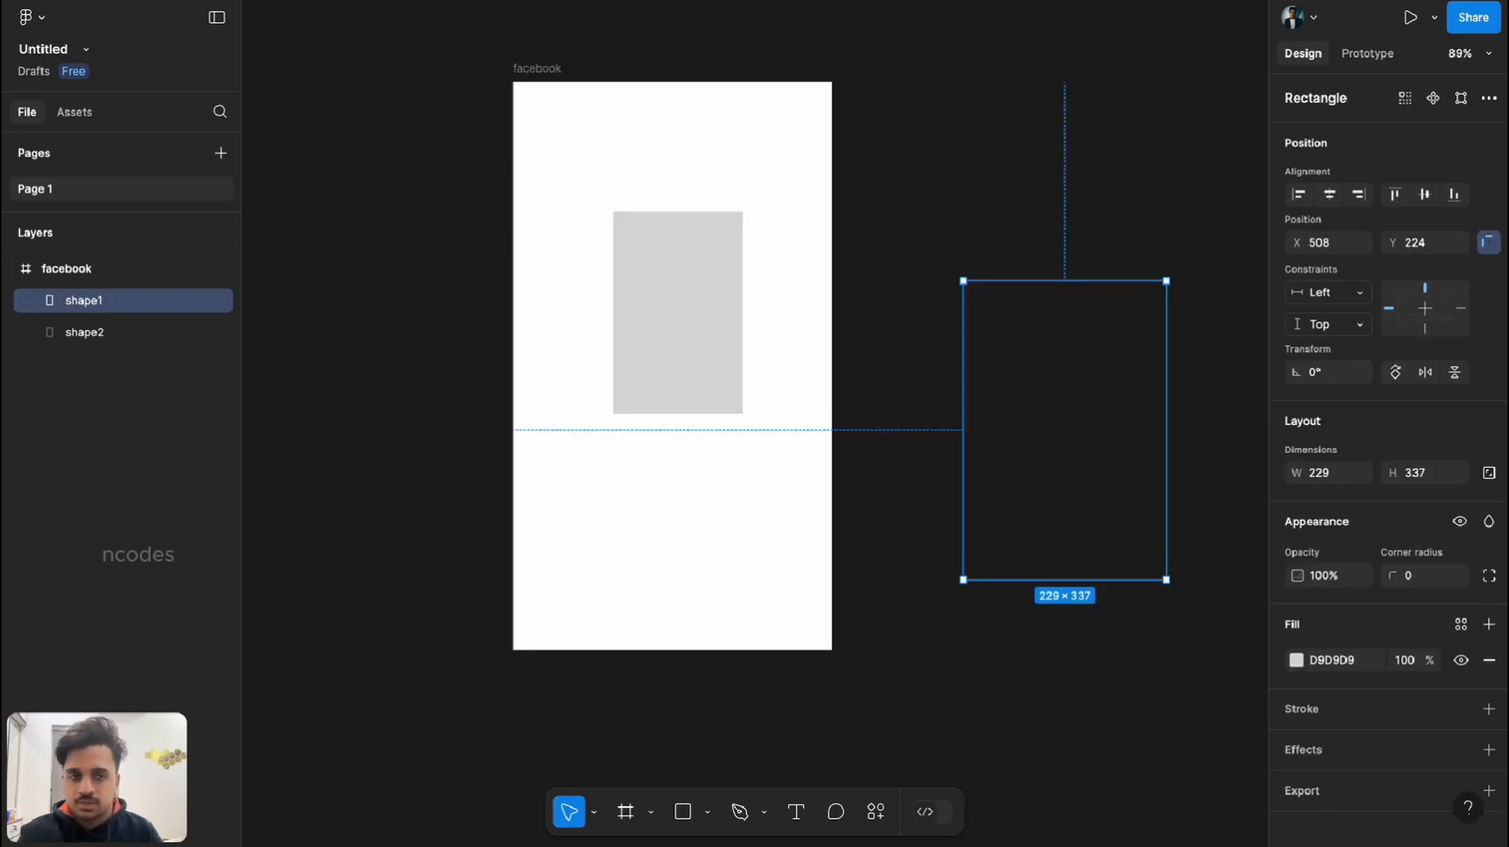
Place shape1 in the lower part of the facebook frame and raise shape2 to about X 113, Y 33.
drag(1065, 430, 640, 453)
drag(676, 252, 676, 152)
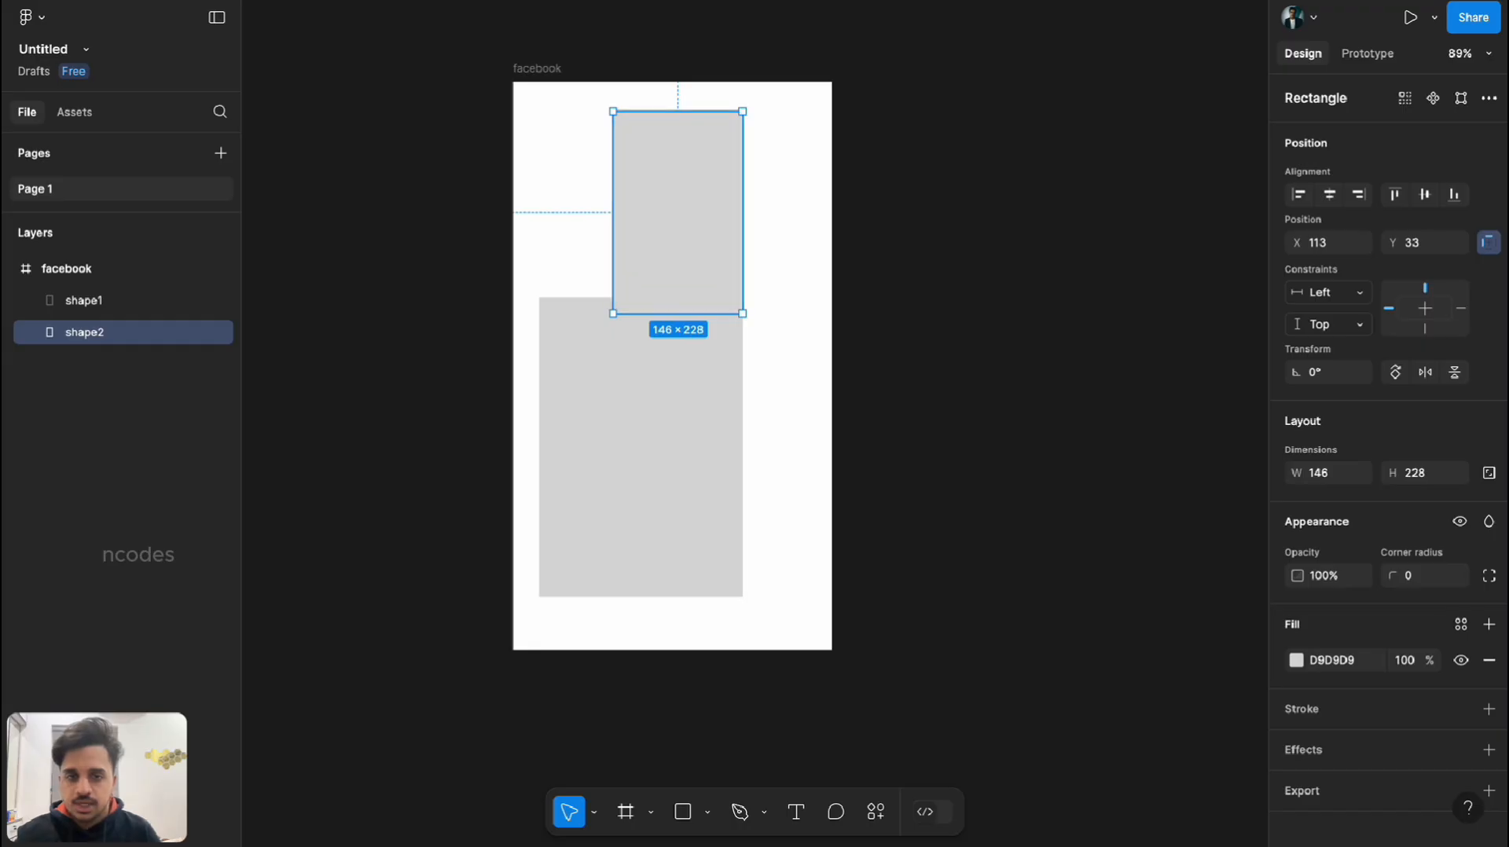
key(Escape)
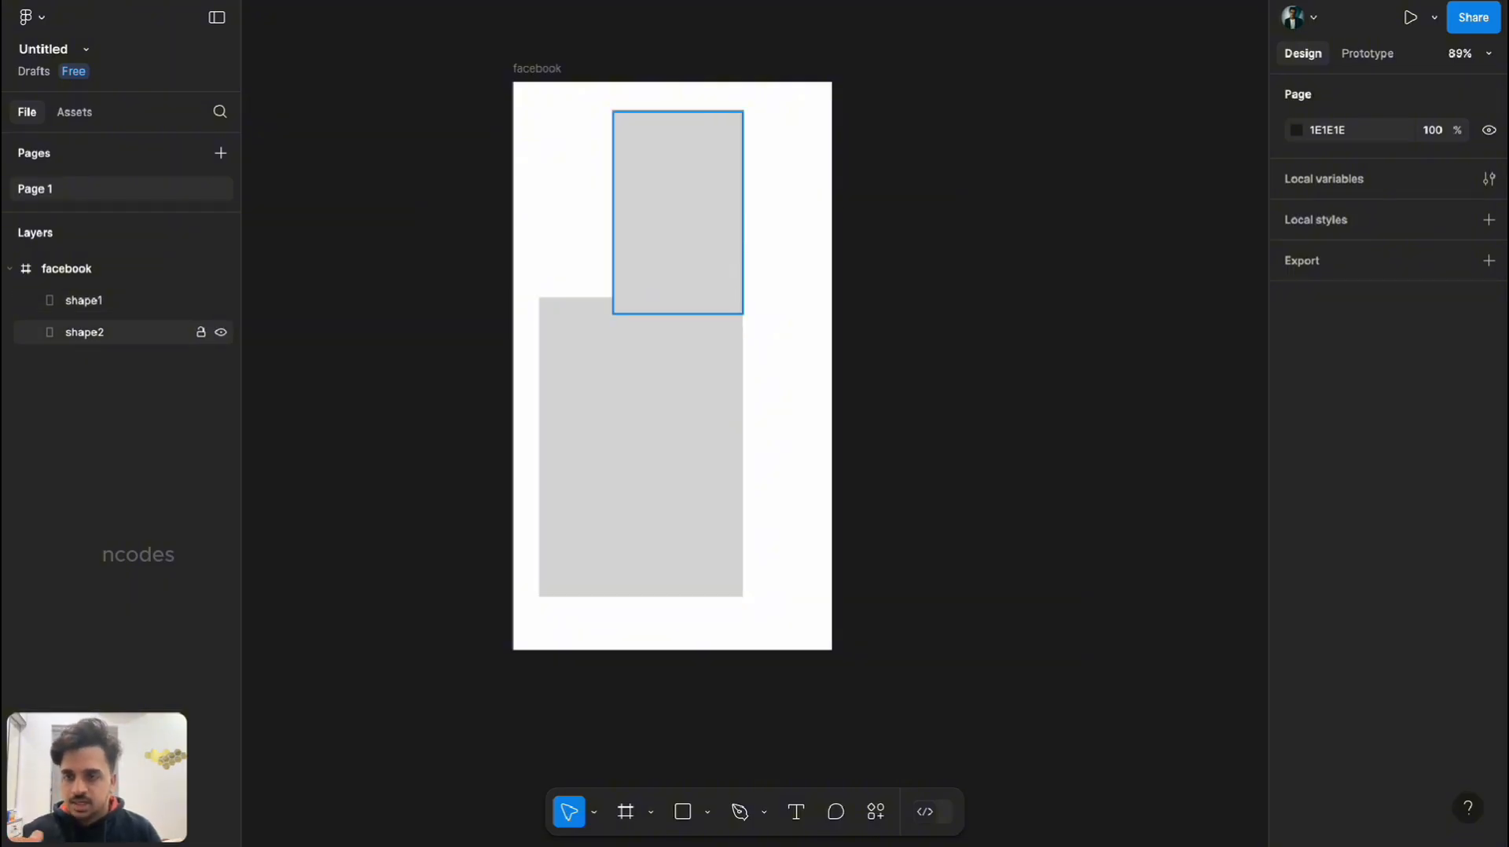
Change the fill of shape2 to black (000000).
click(84, 332)
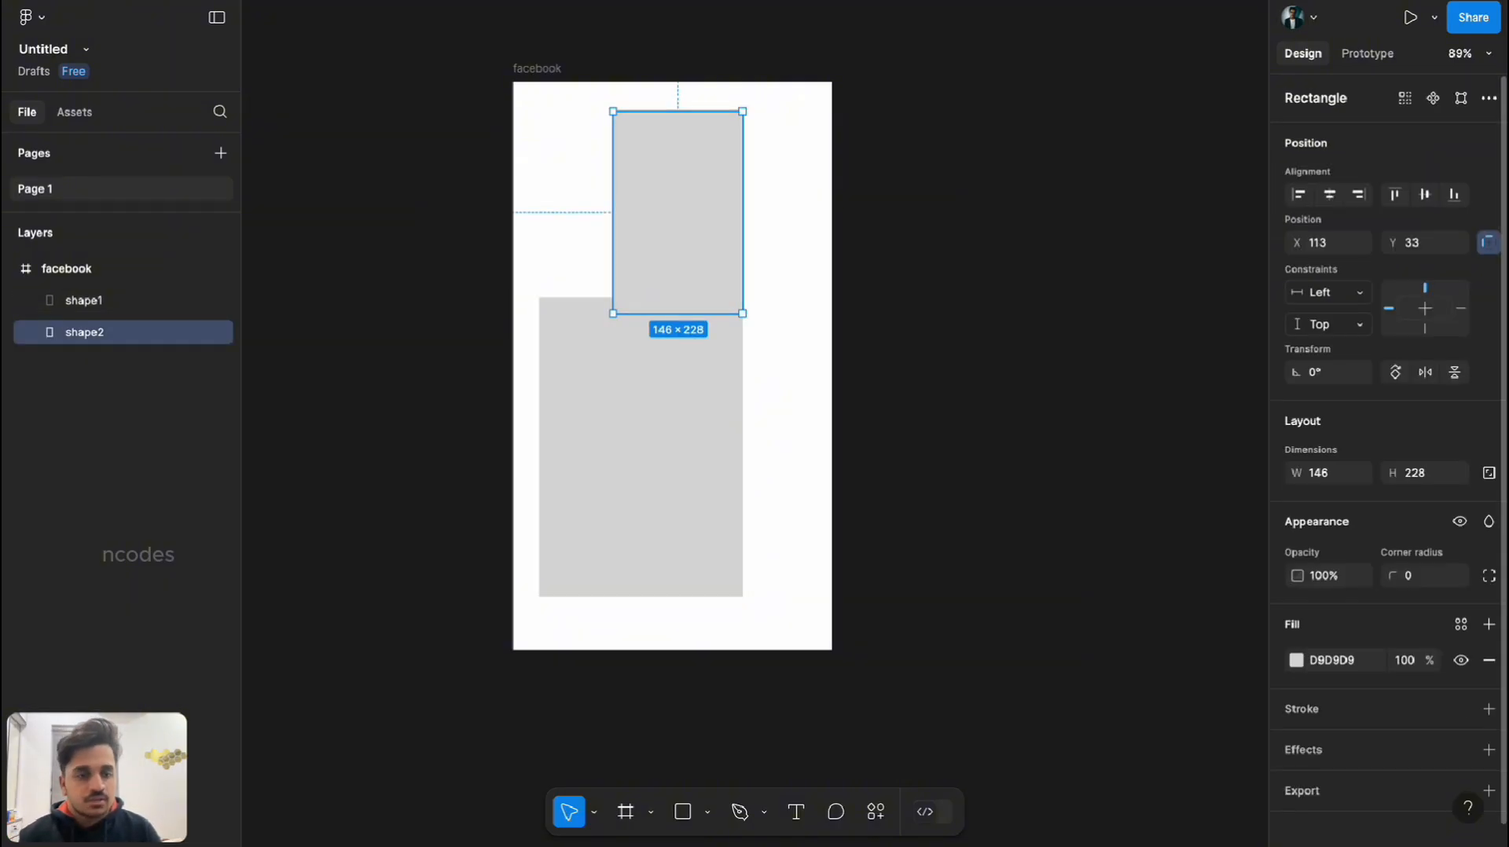
click(1296, 660)
click(1095, 582)
key(Escape)
key(Escape)
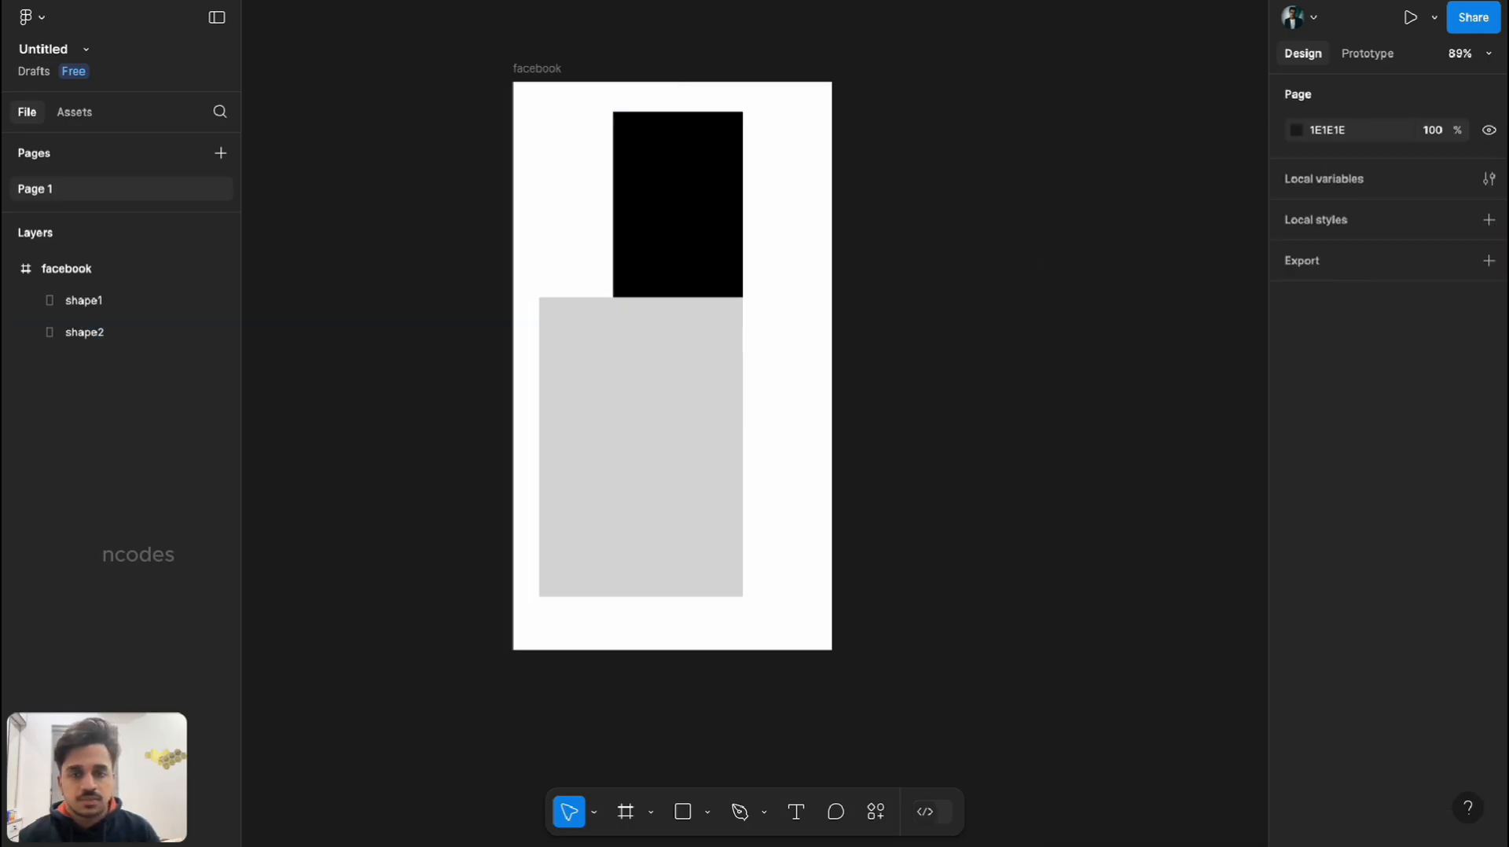
Move the black shape2 to about X 71, Y 135 so that it overlaps shape1.
click(84, 332)
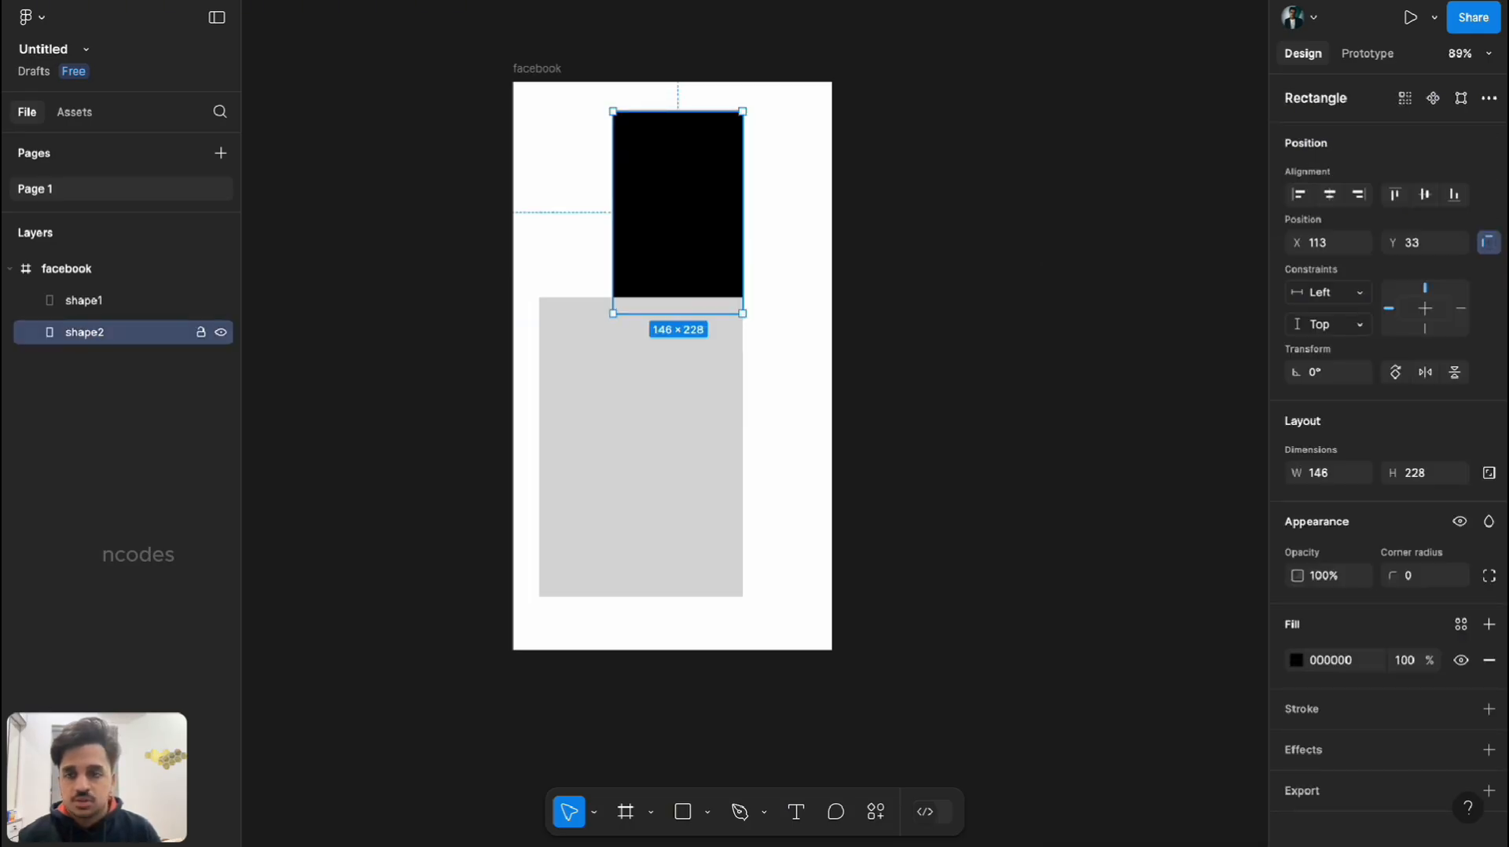
click(84, 300)
key(Escape)
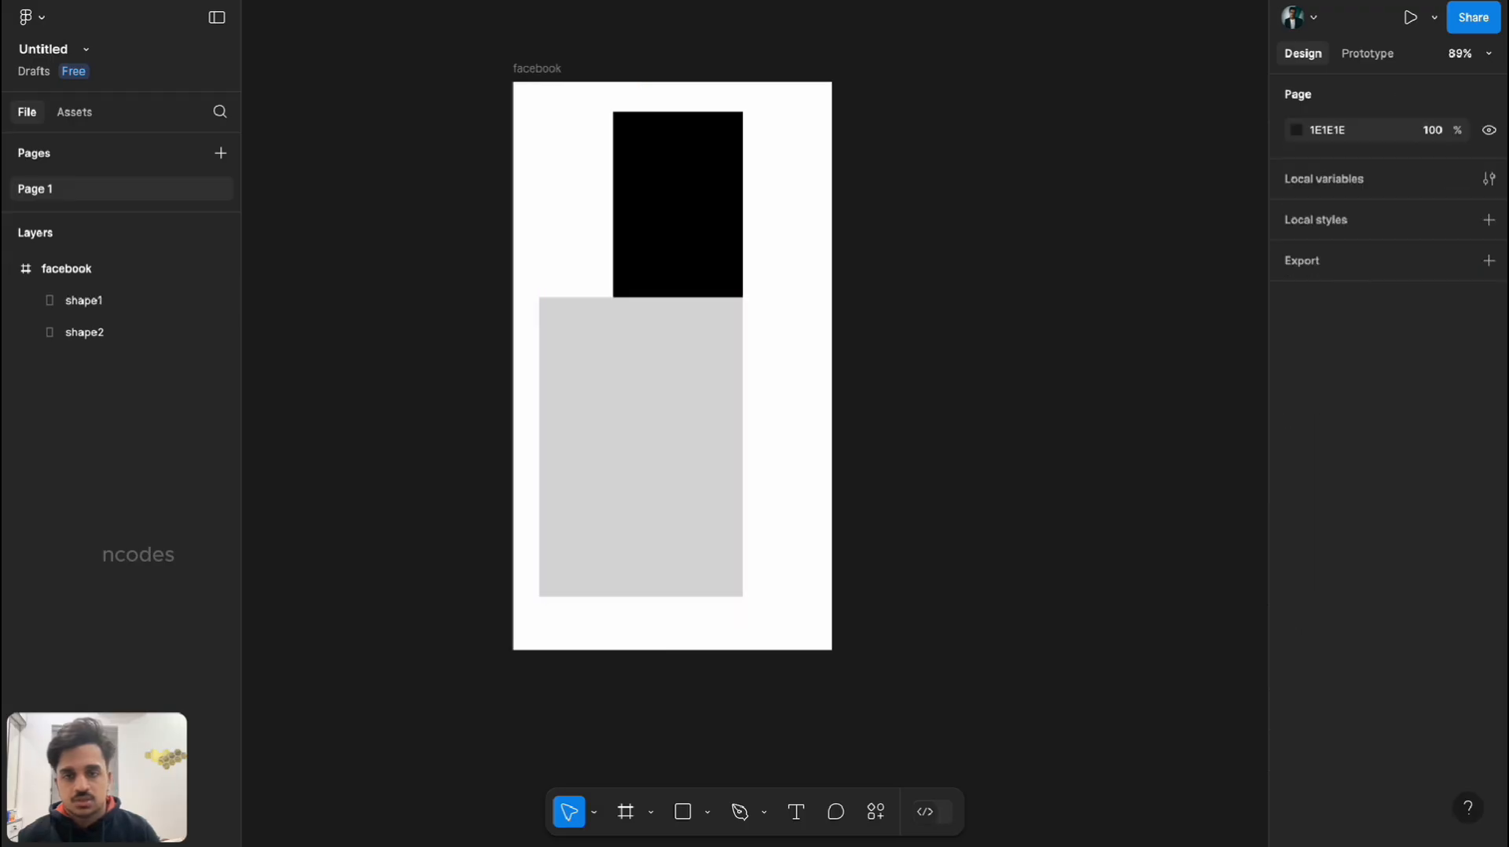
drag(677, 204, 641, 296)
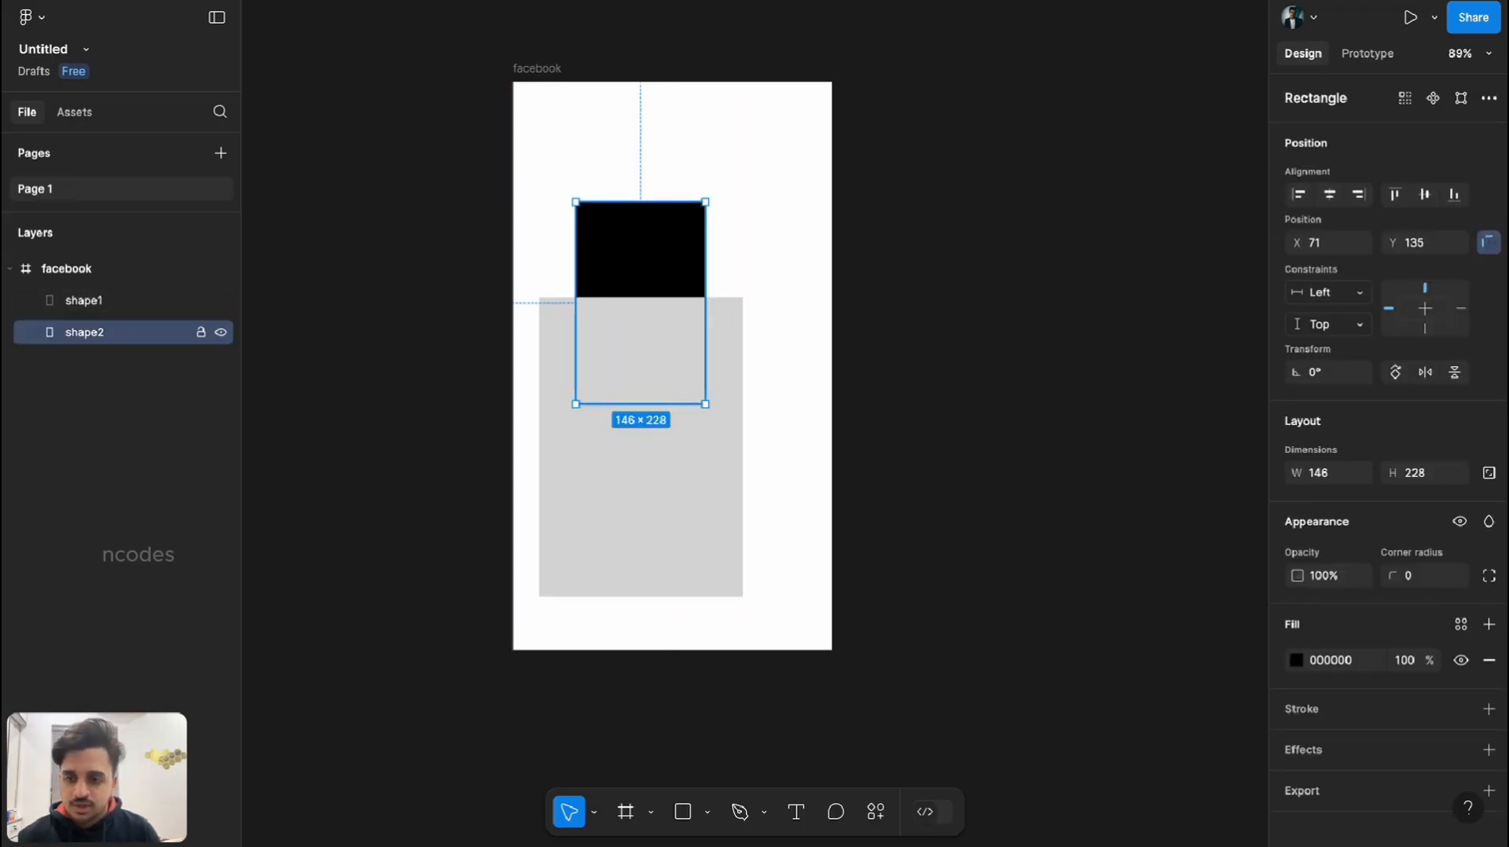
Move shape2 above shape1 in the layer order, and put it back below shape1.
drag(118, 332, 118, 286)
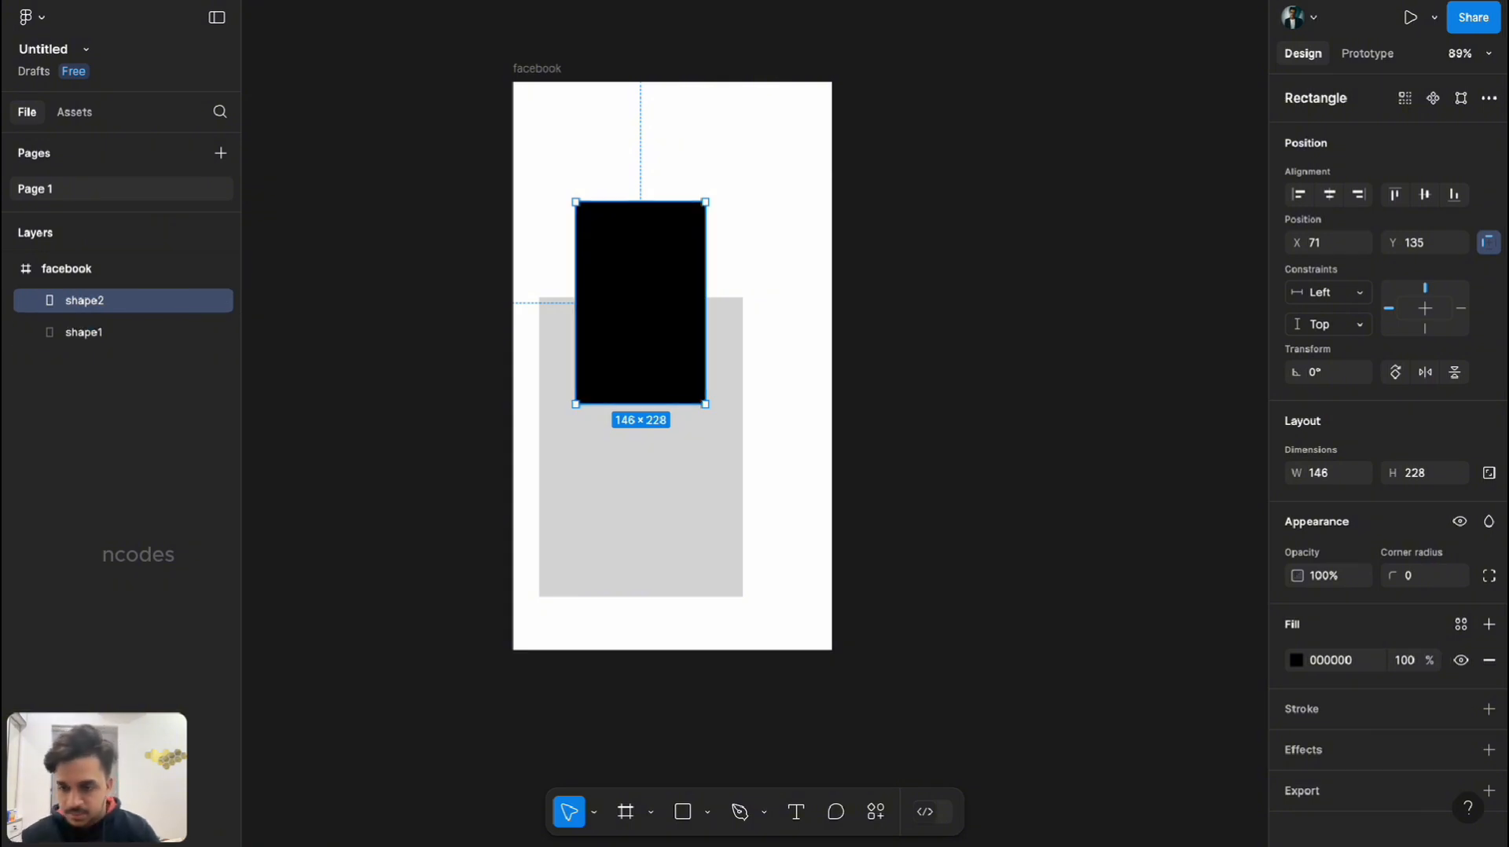
drag(118, 300, 118, 345)
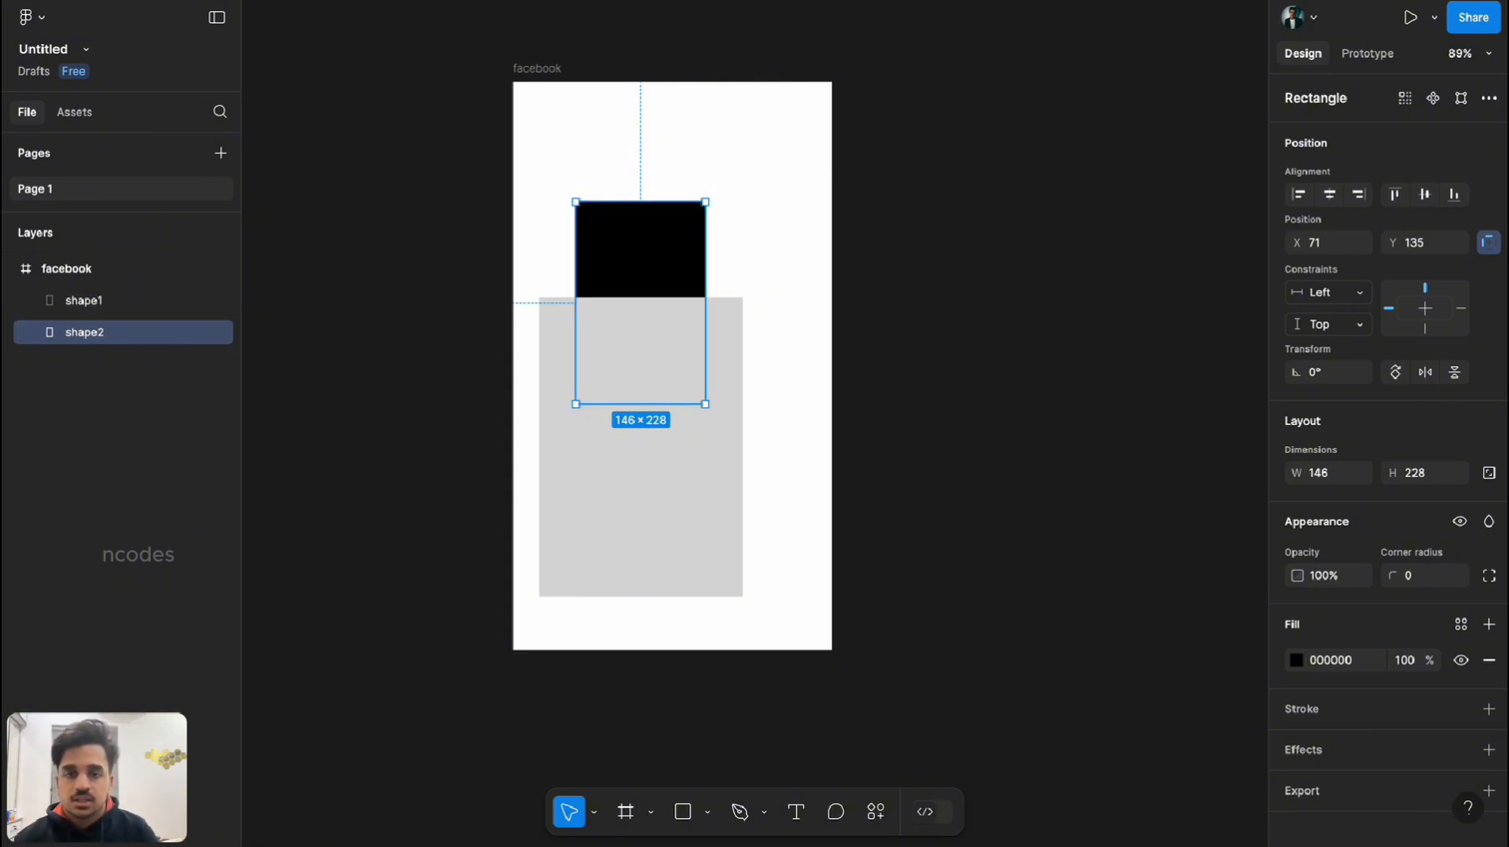
Bring shape2 to the front of the facebook frame, and send it backward behind shape1.
right_click(588, 214)
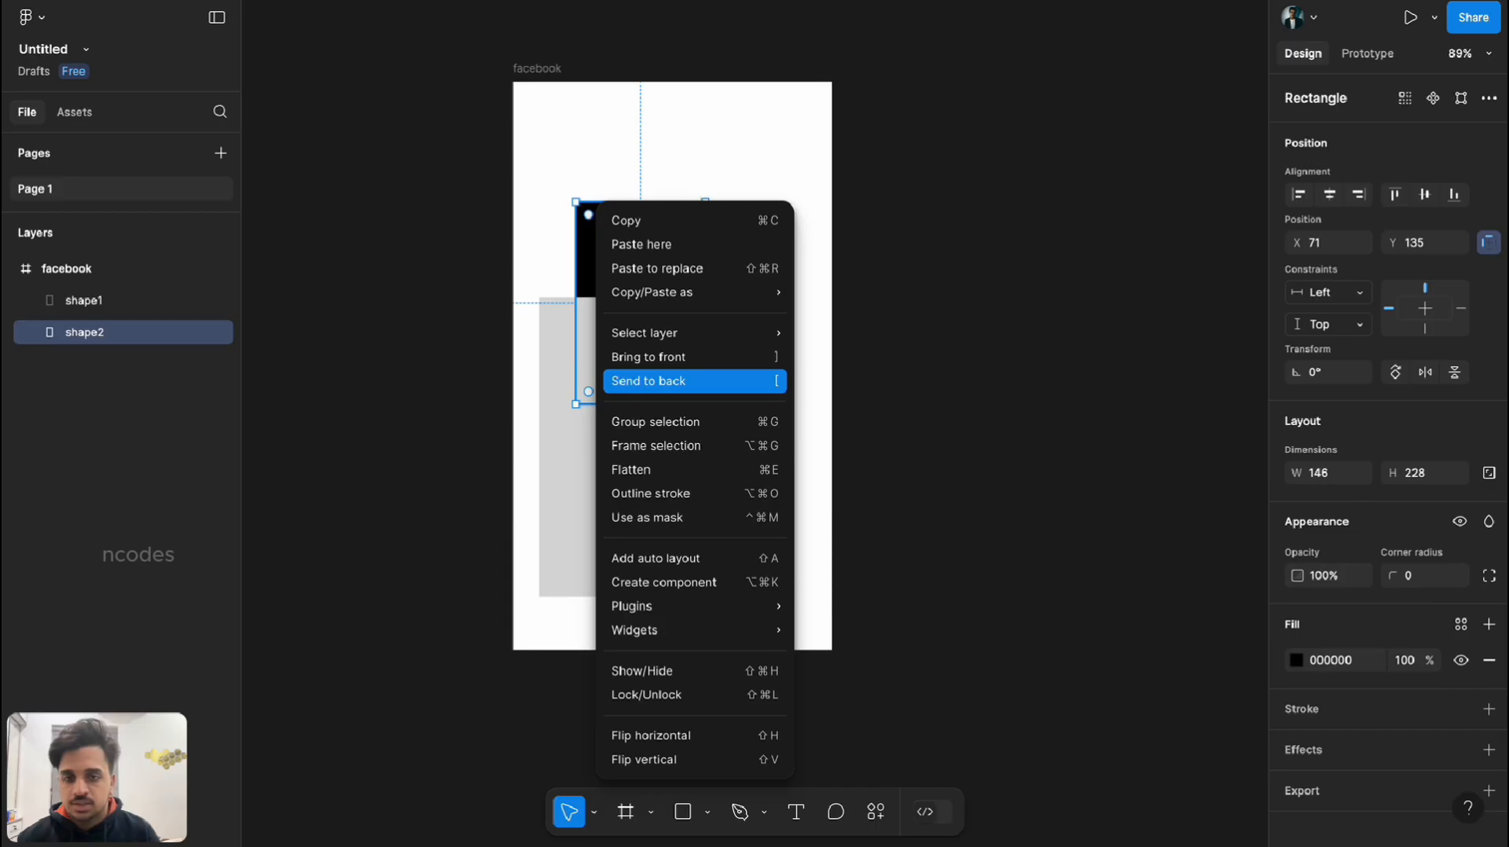
click(649, 356)
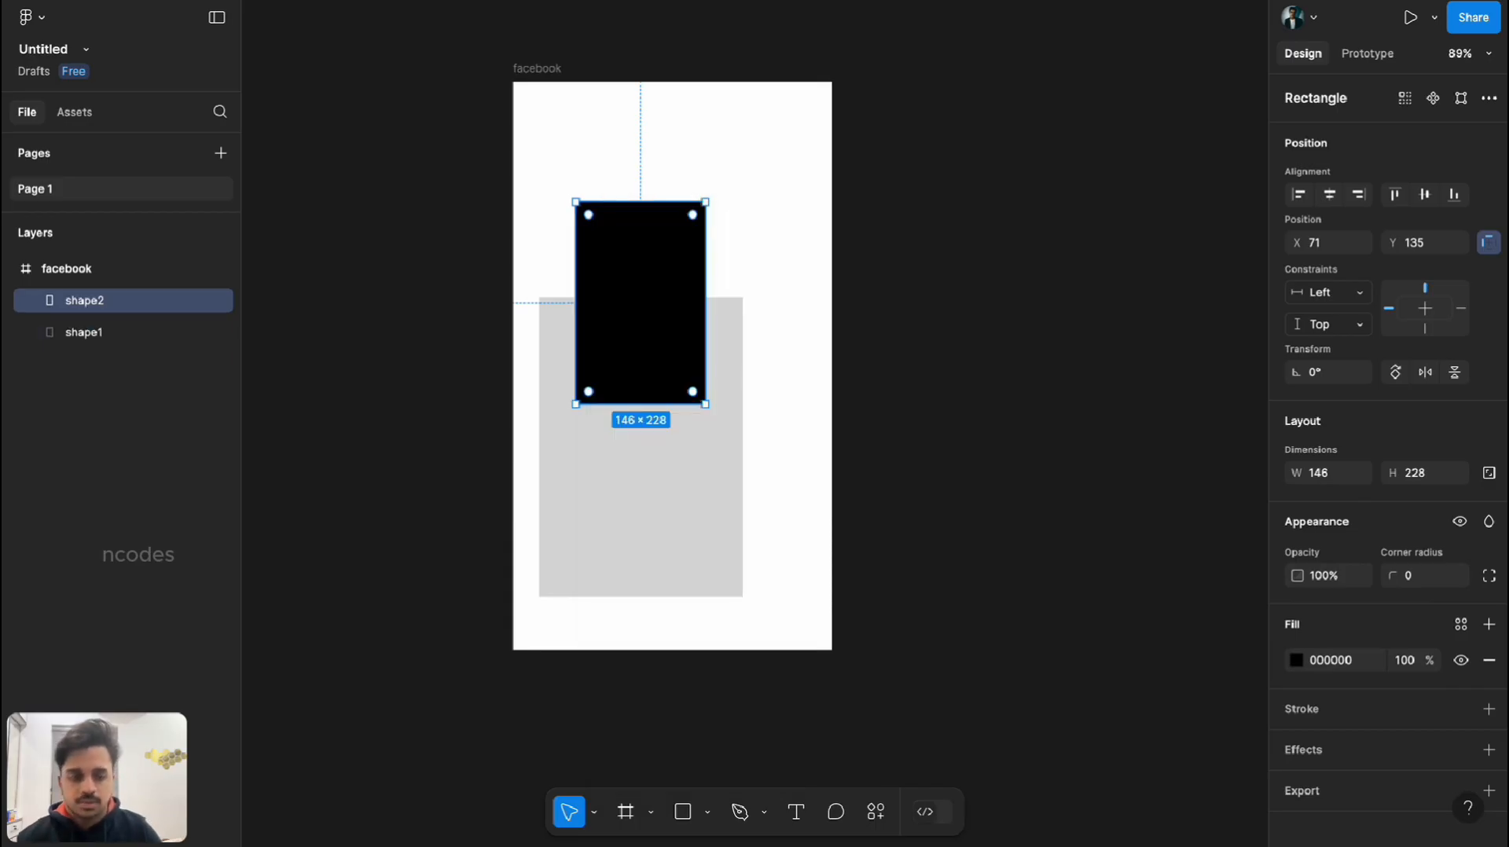
key(ctrl+[)
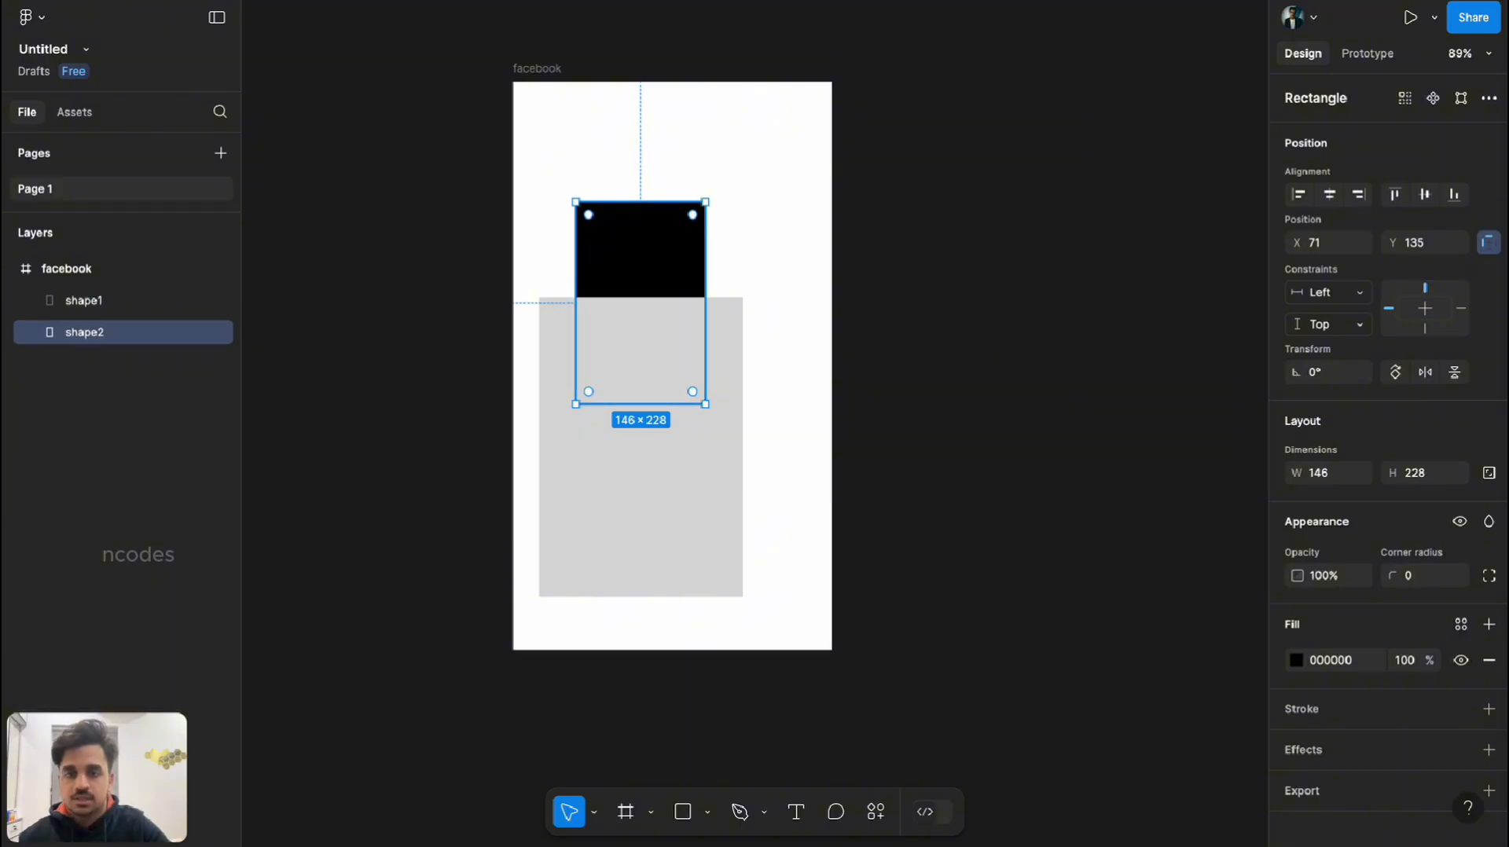
Check the selectable layers under shape2, and bring shape2 forward over shape1.
right_click(668, 206)
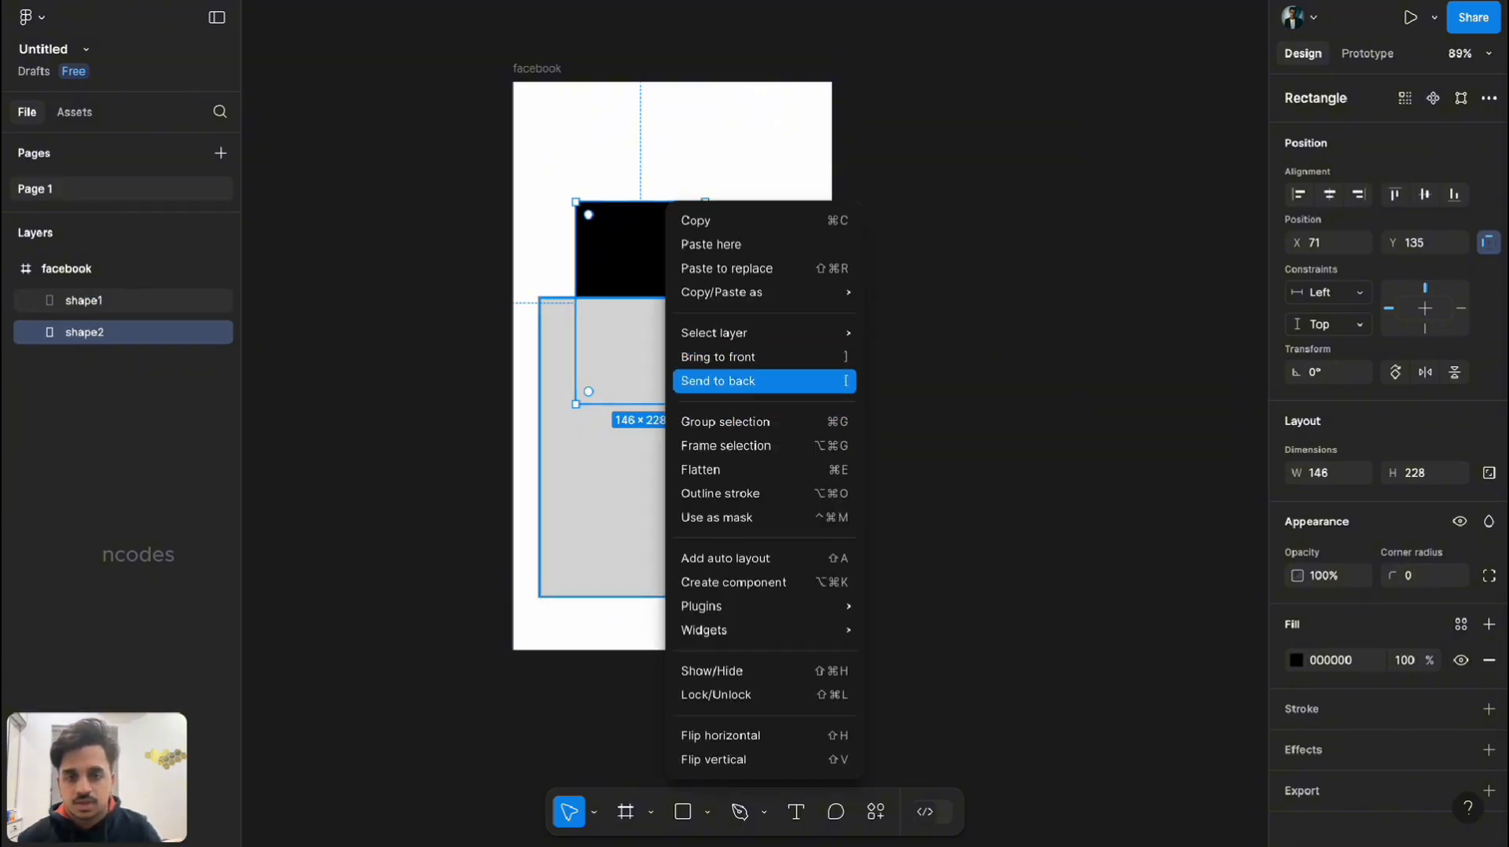
mouse_move(762, 333)
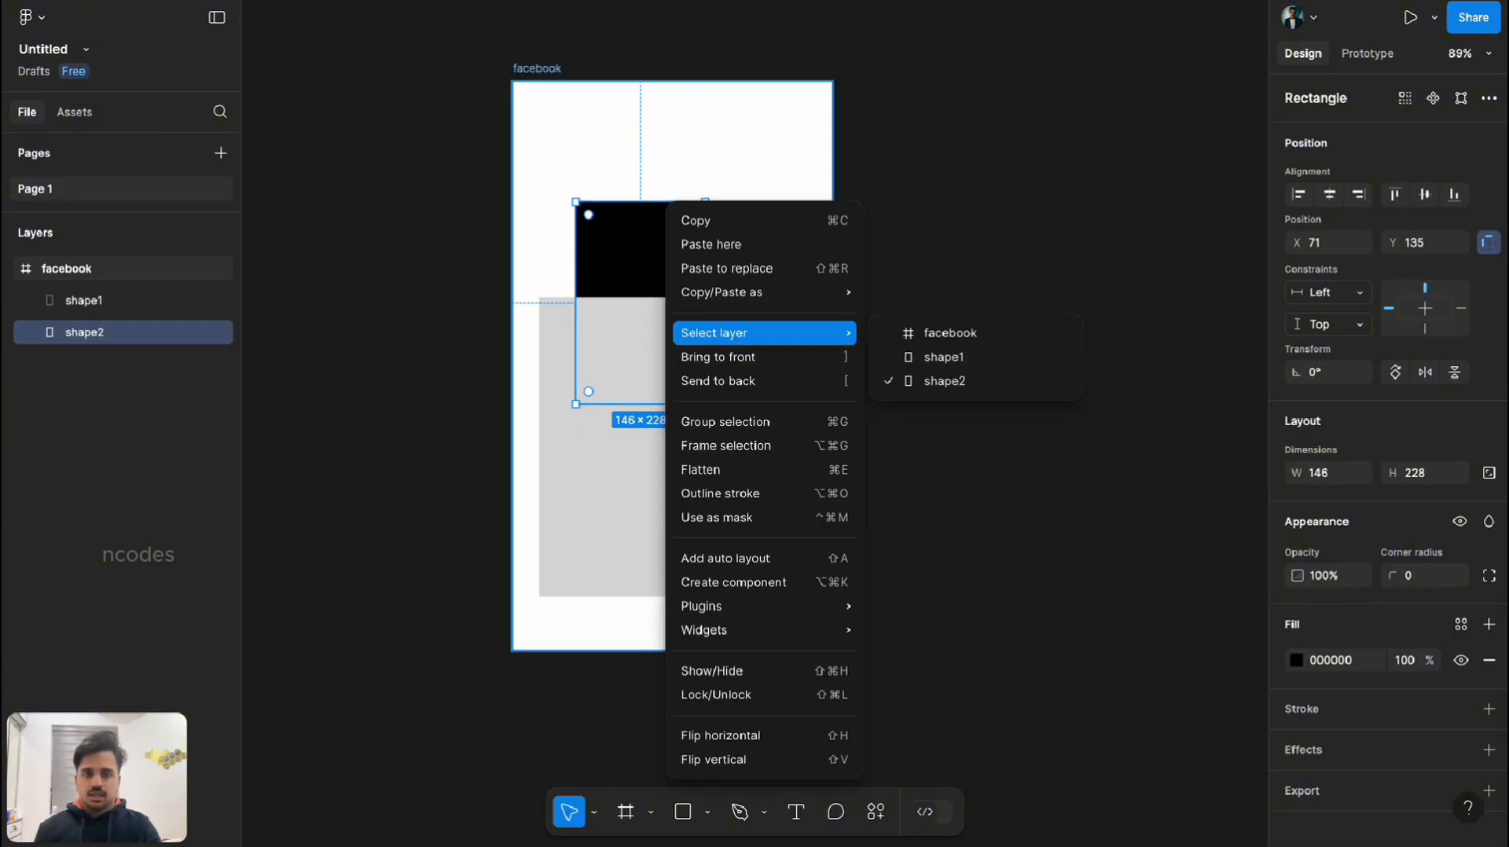
key(Escape)
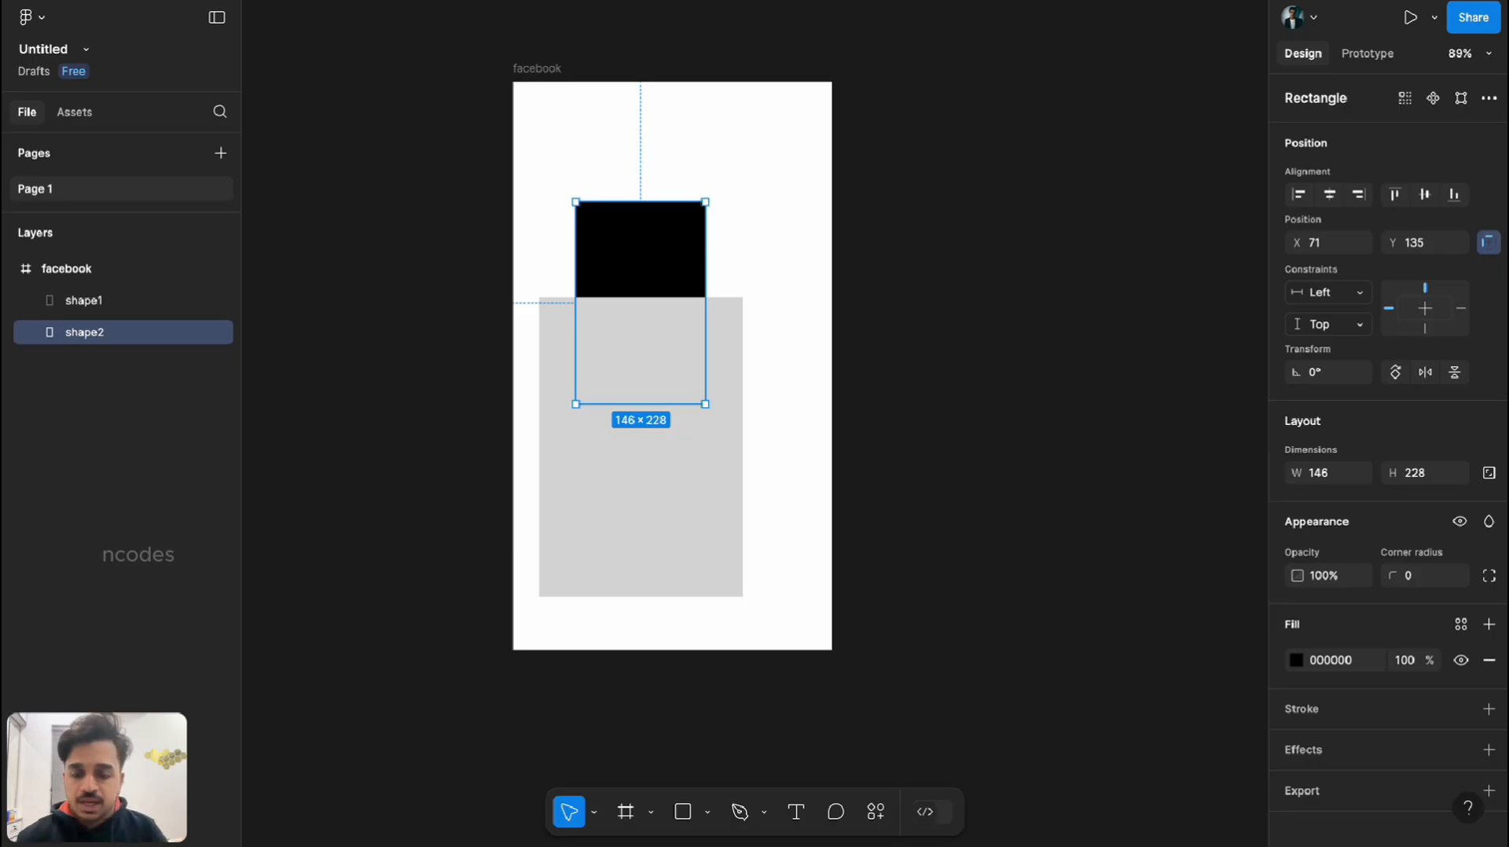
key(ctrl+bracketright)
key(Escape)
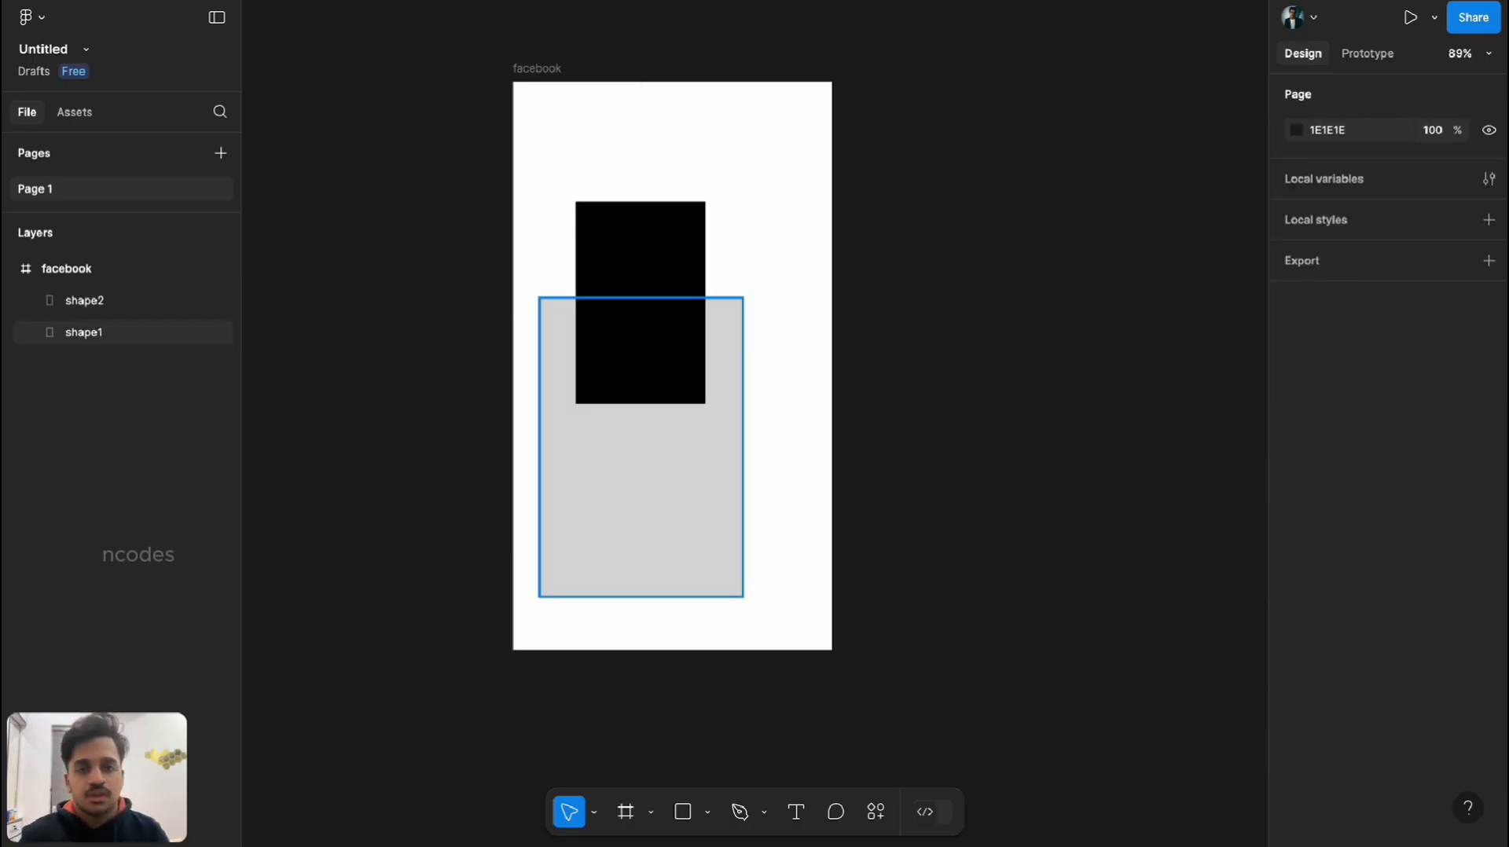
Align shape2 to the left edge of the facebook frame, and centre it horizontally in the frame.
scroll(754, 365, down, 1)
click(696, 243)
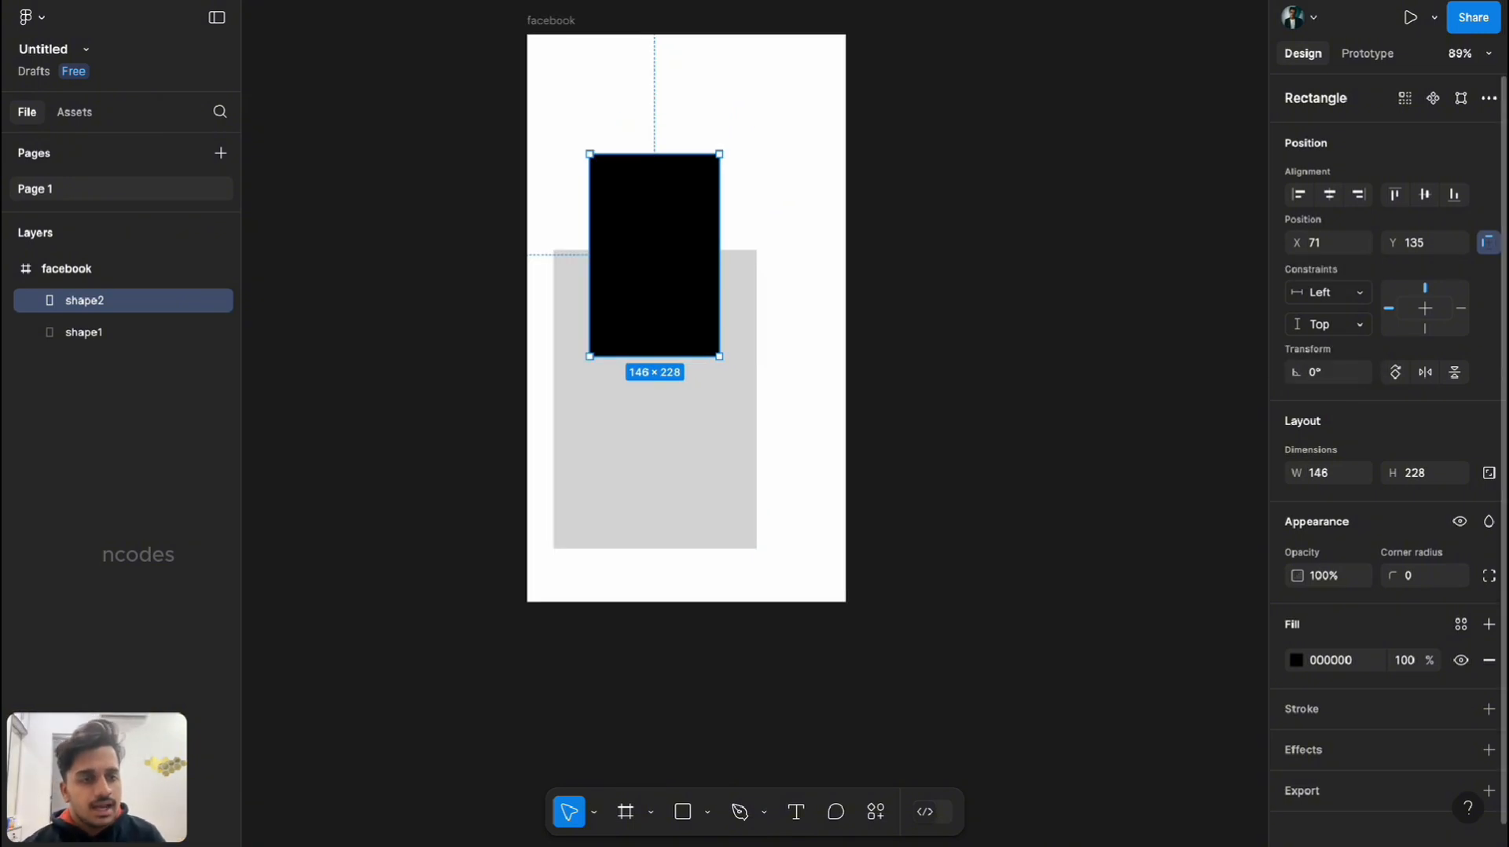
scroll(1387, 456, down, 1)
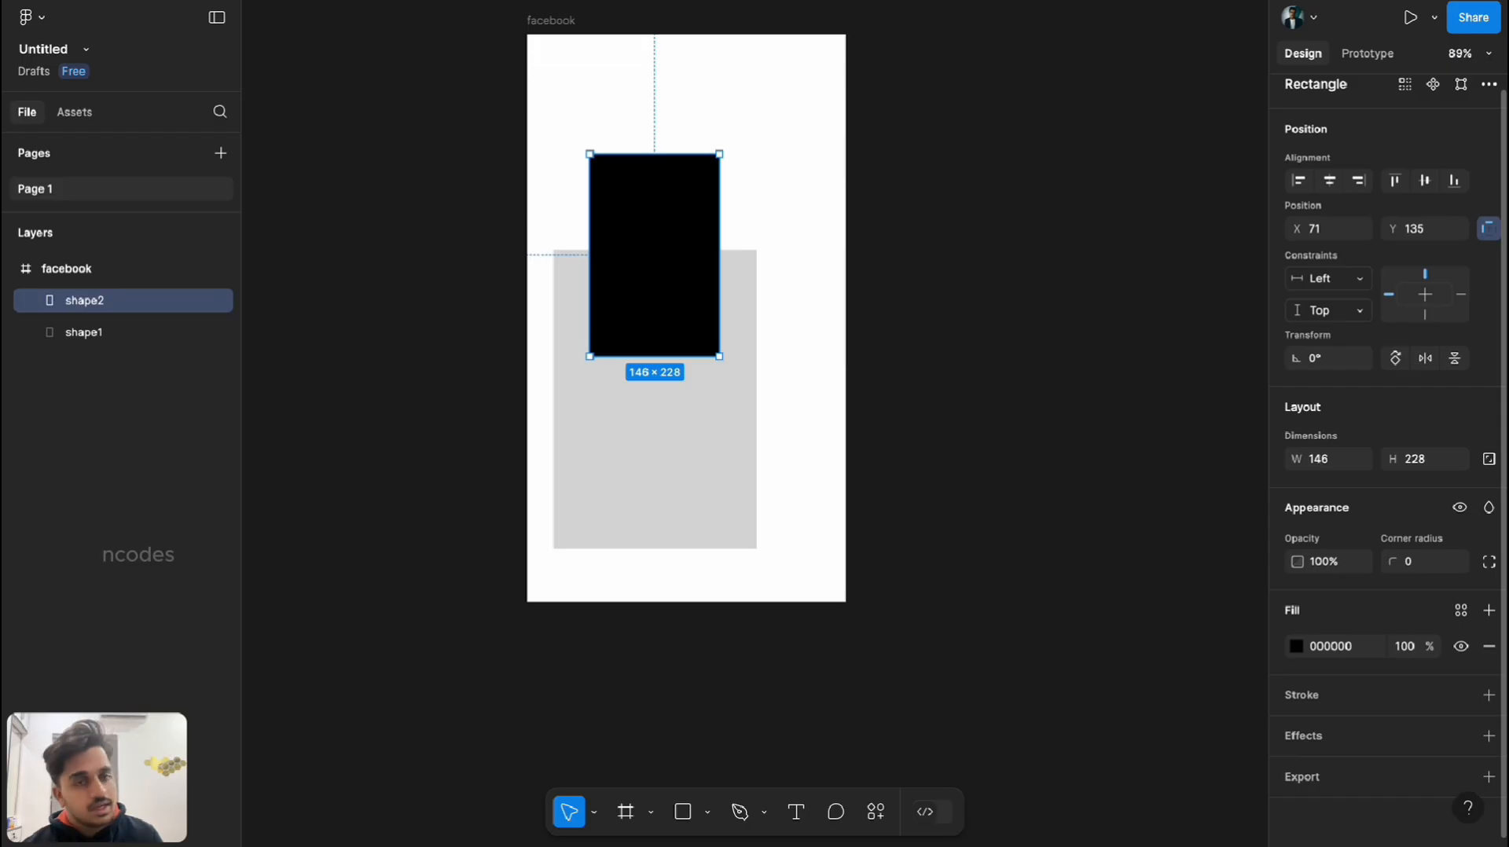
click(1298, 180)
click(1329, 179)
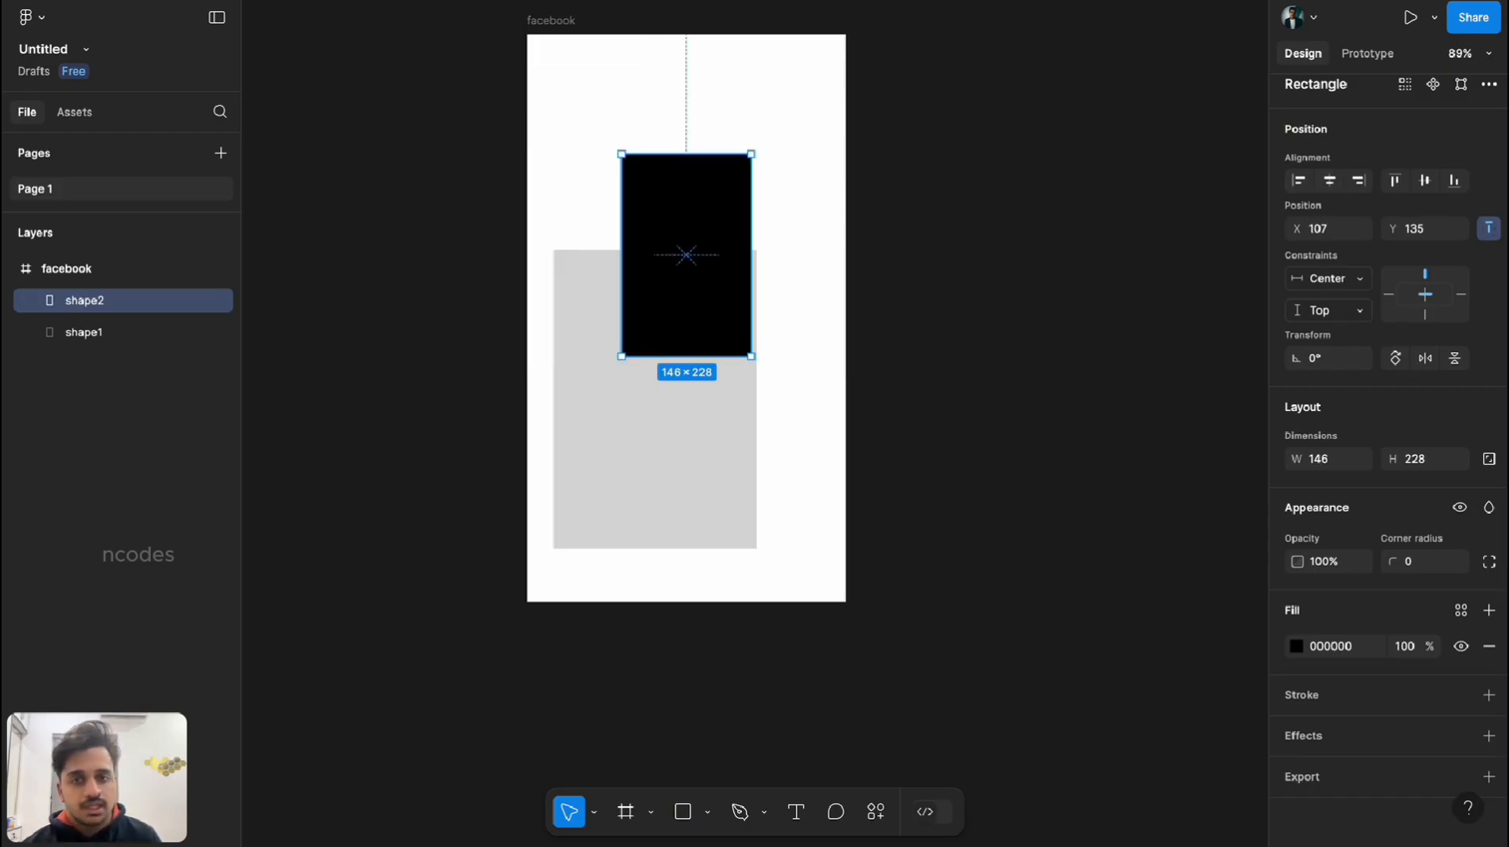
Align shape2 to the facebook frame's right edge, and try top alignment before centring it vertically.
drag(686, 255, 686, 193)
click(1358, 180)
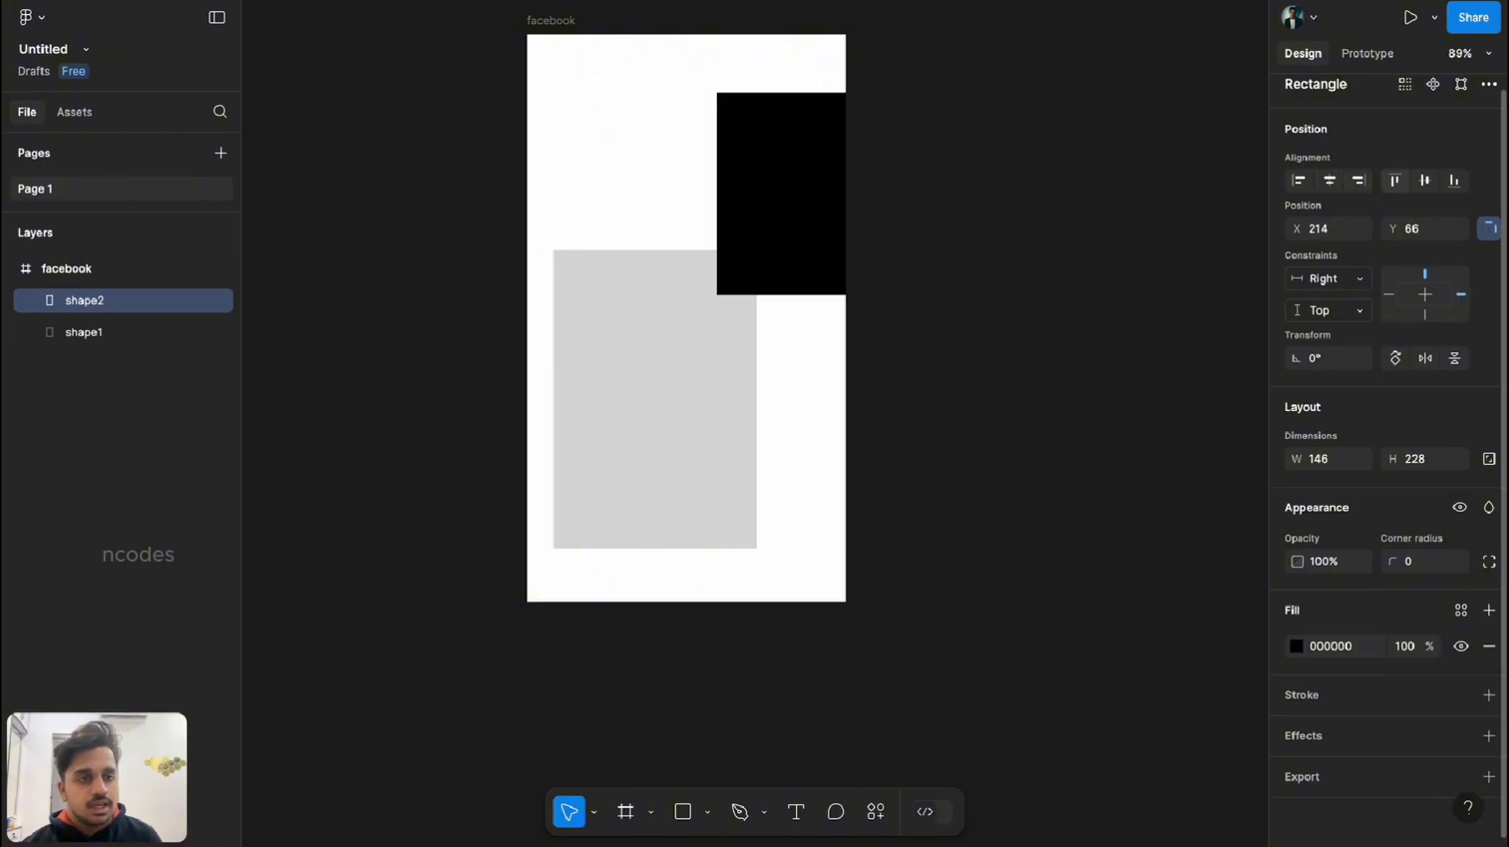
click(1395, 180)
click(1425, 180)
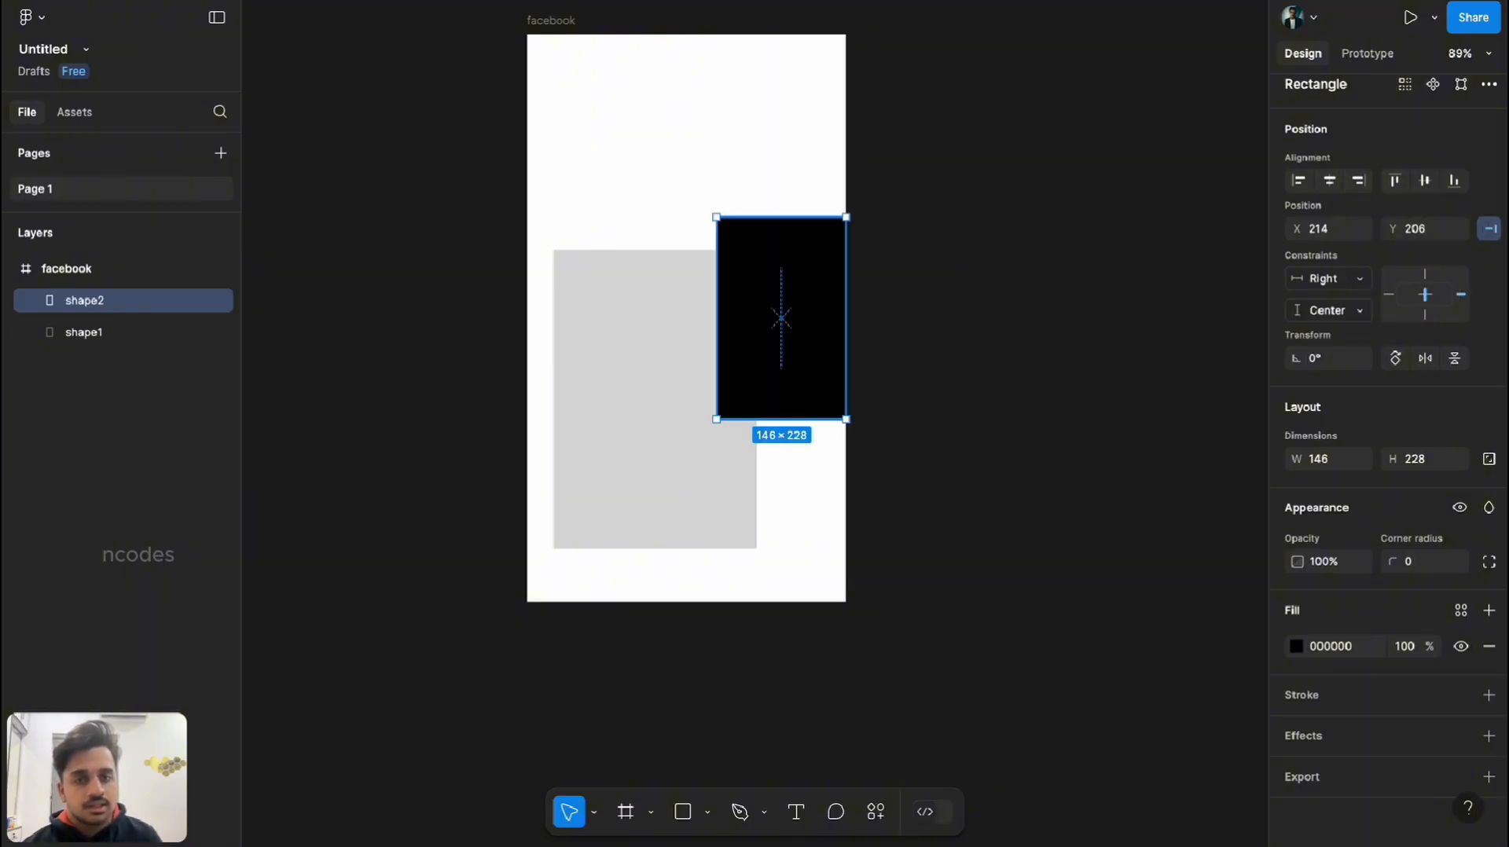
Move shape2 to about X 144, Y 155 inside the facebook frame and deselect it.
drag(781, 318, 719, 272)
click(1328, 228)
click(1424, 229)
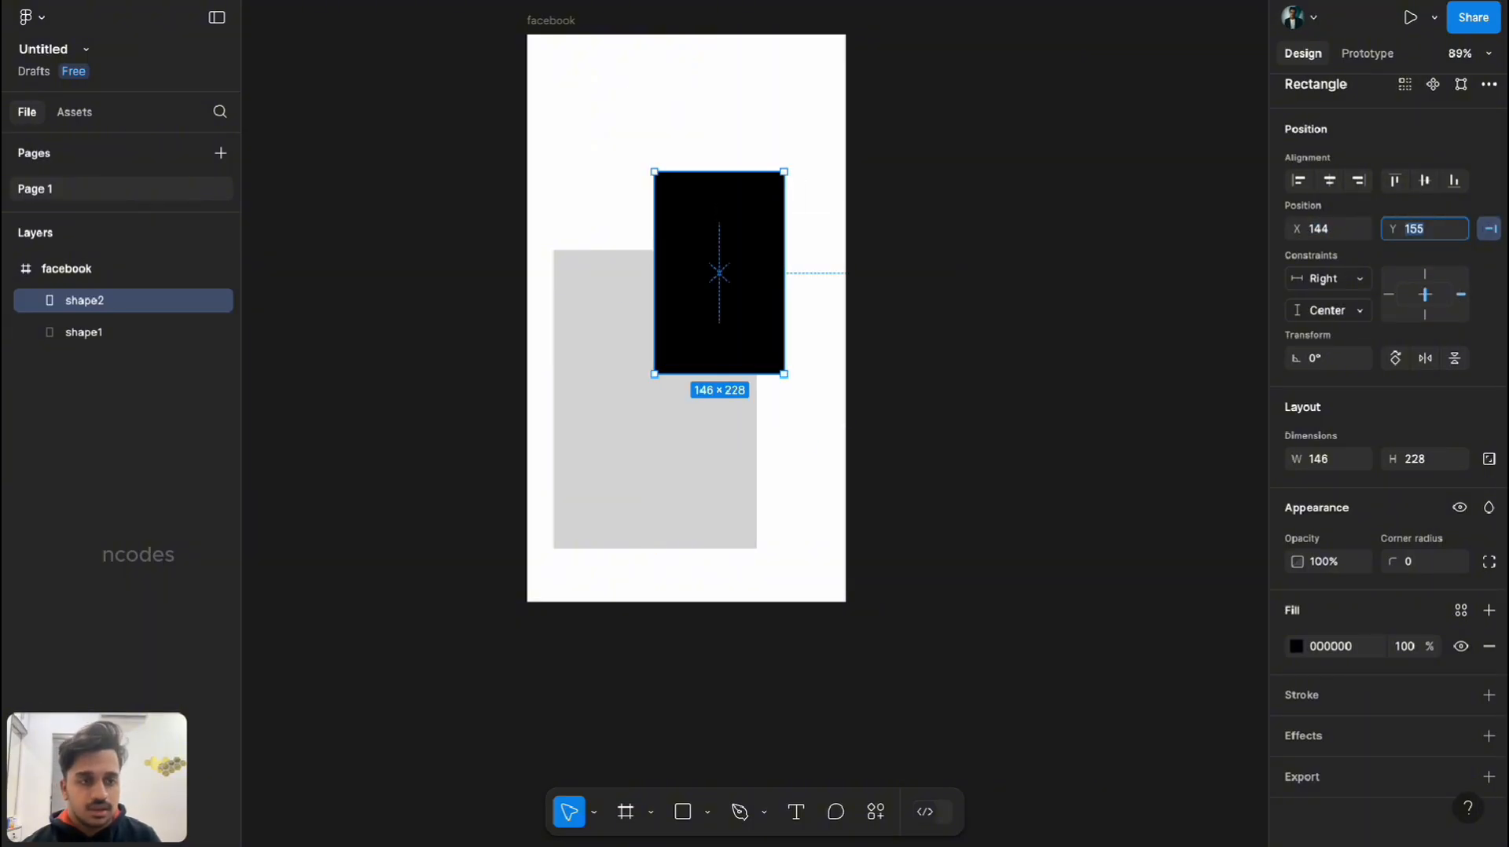
click(1053, 315)
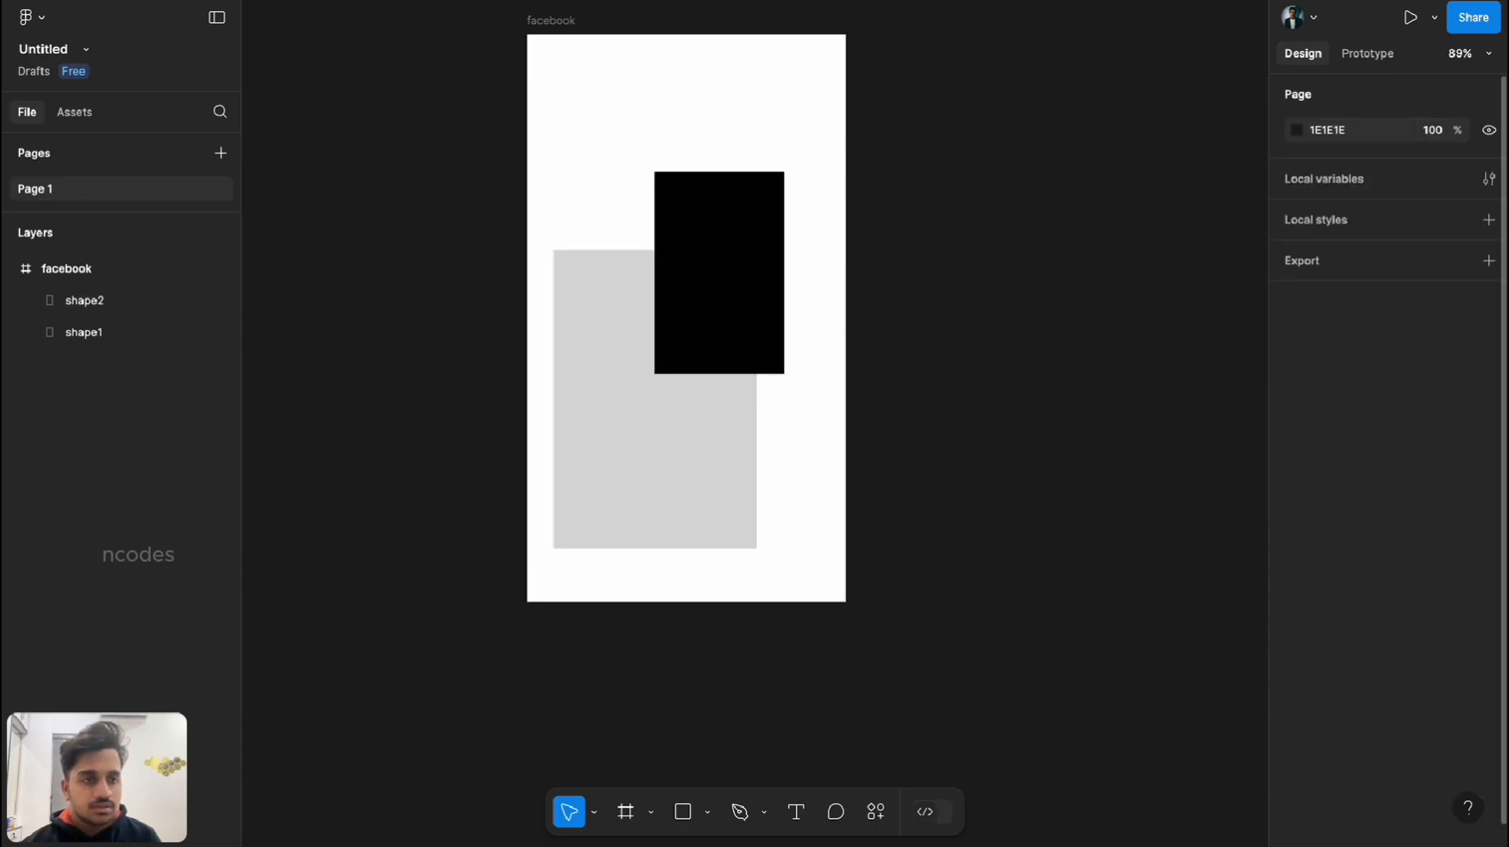
View the file's local variables and close them.
click(1488, 179)
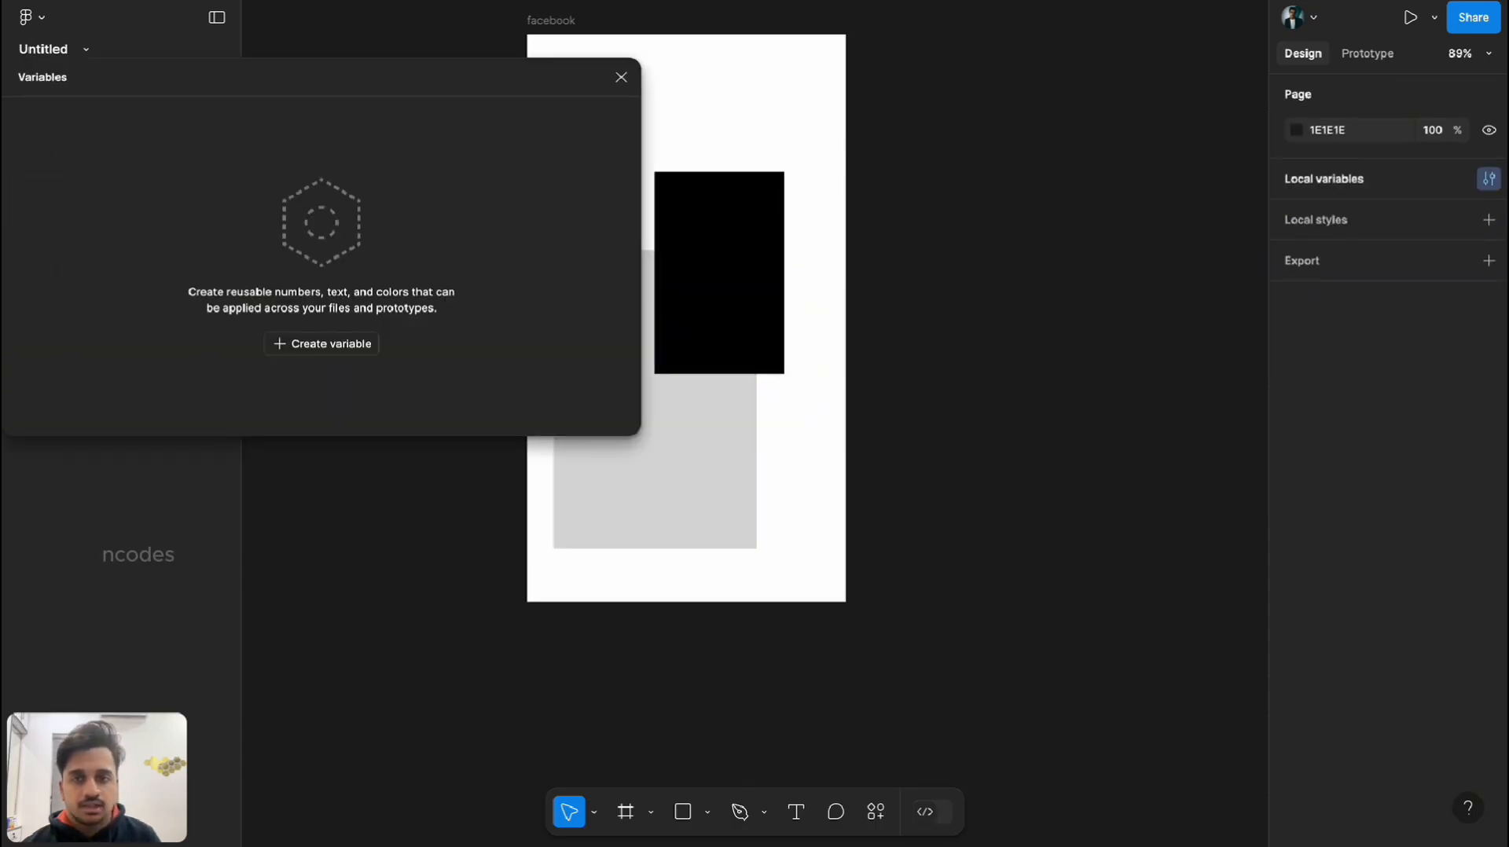
click(620, 77)
Round the corners of shape2 to a radius of 46 and move it to about X 120, Y 79.
click(717, 259)
scroll(1386, 456, down, 1)
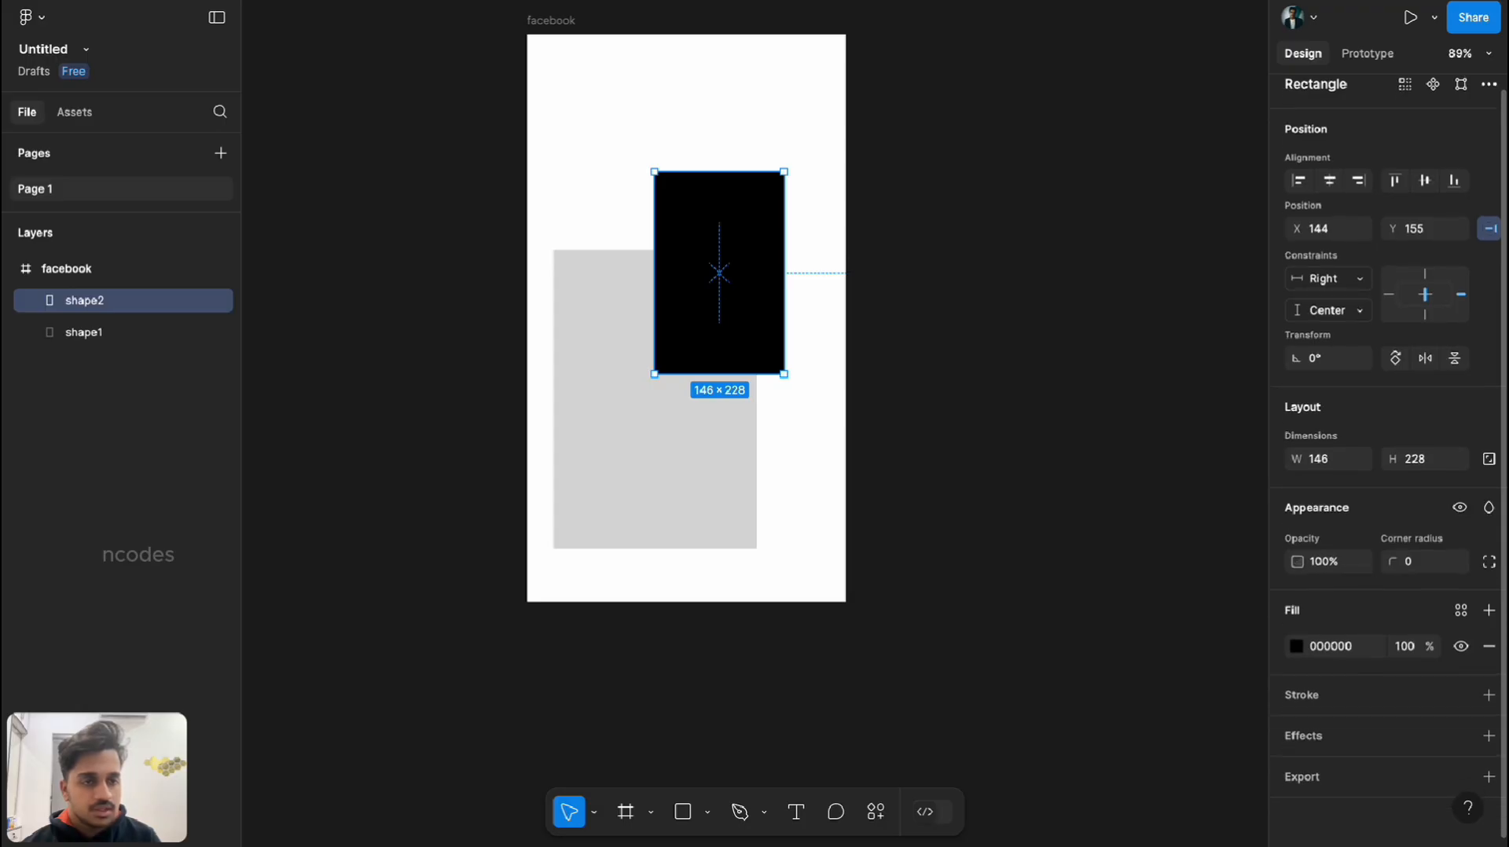
key(Return)
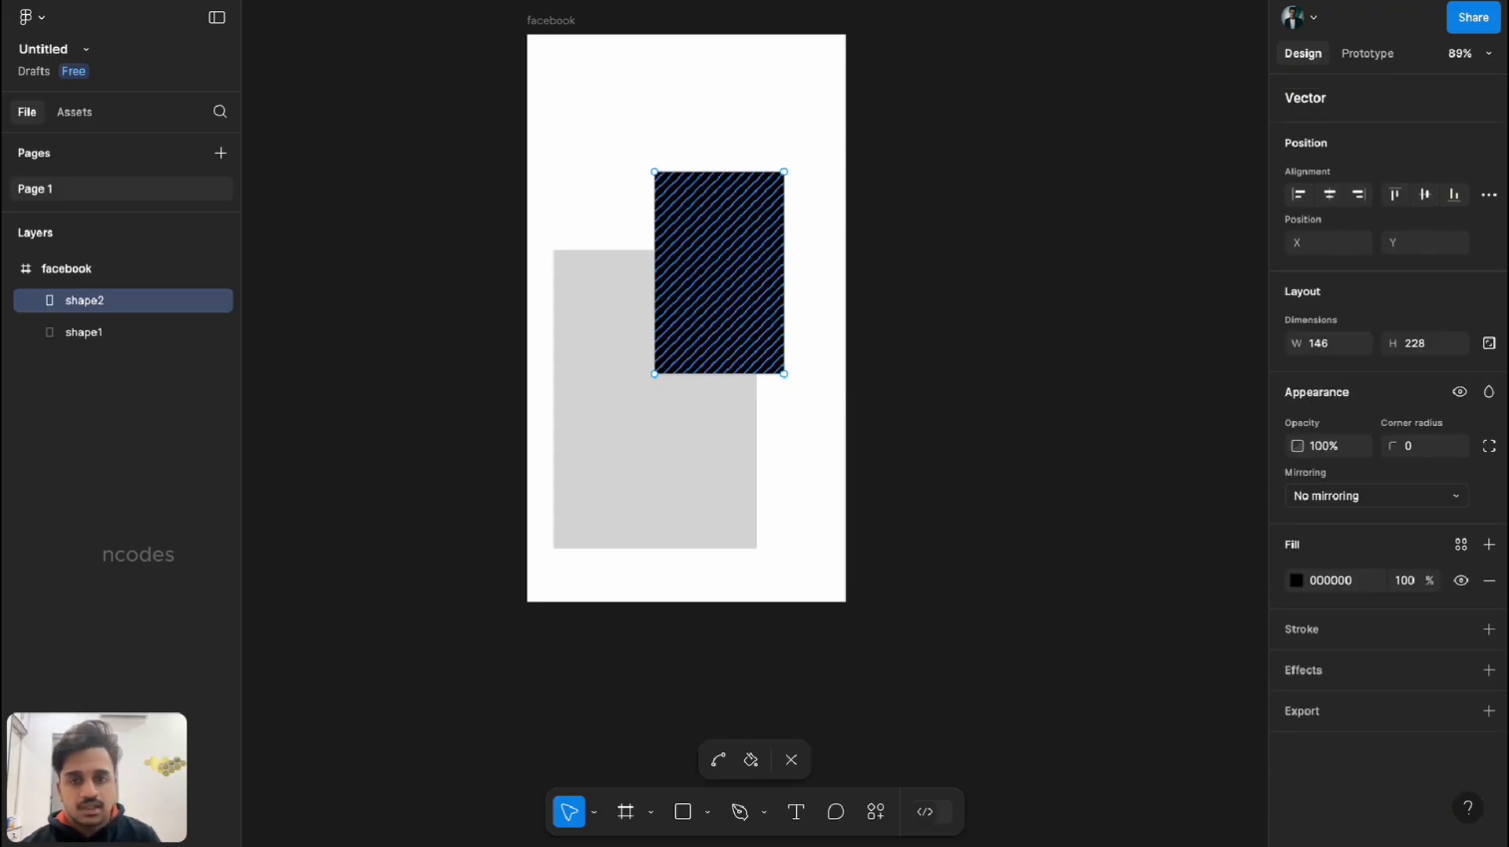
key(Escape)
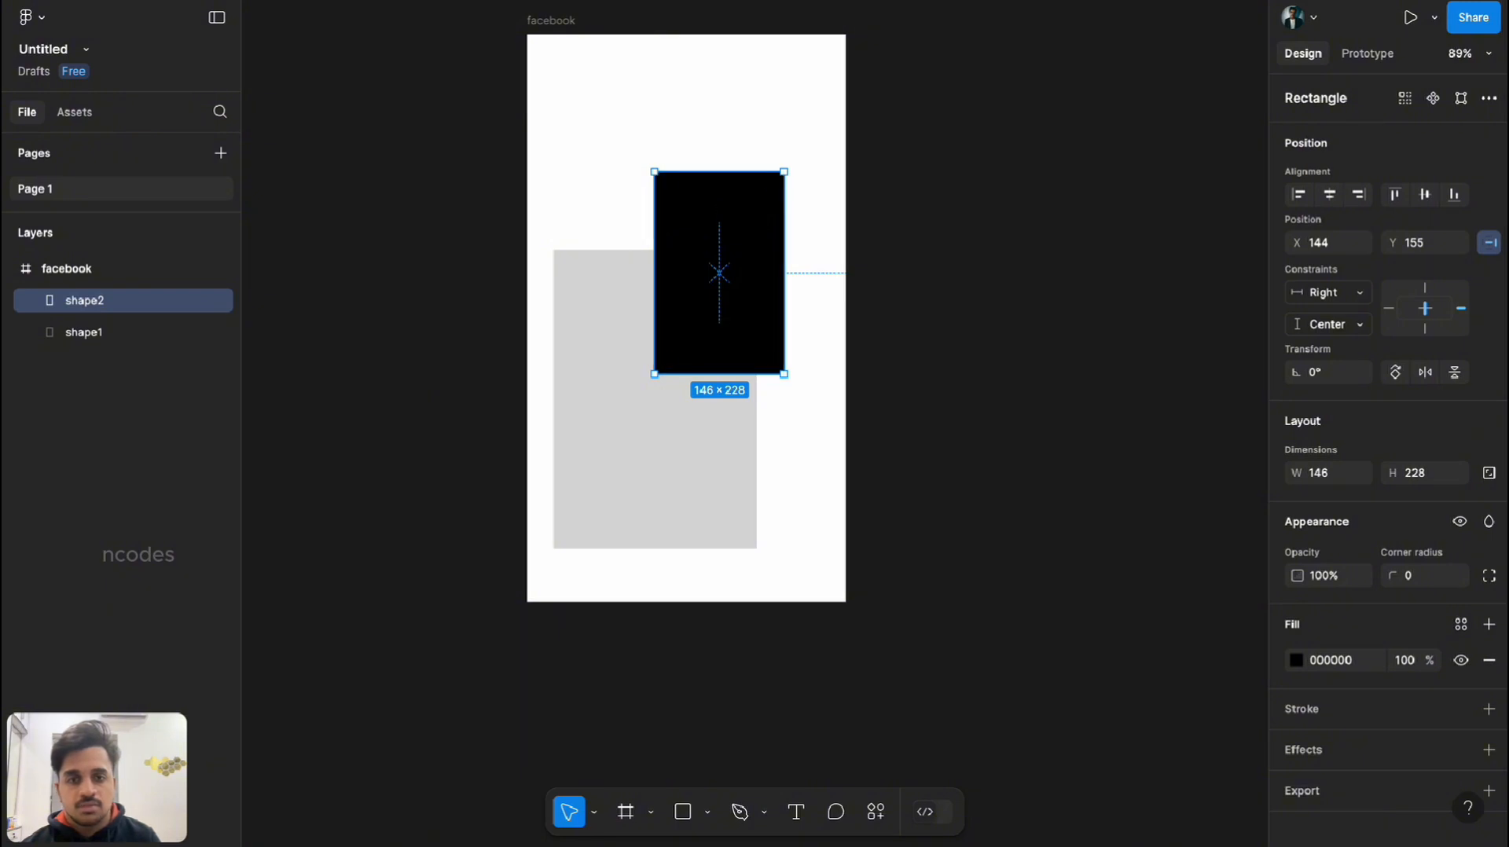
drag(771, 185, 750, 205)
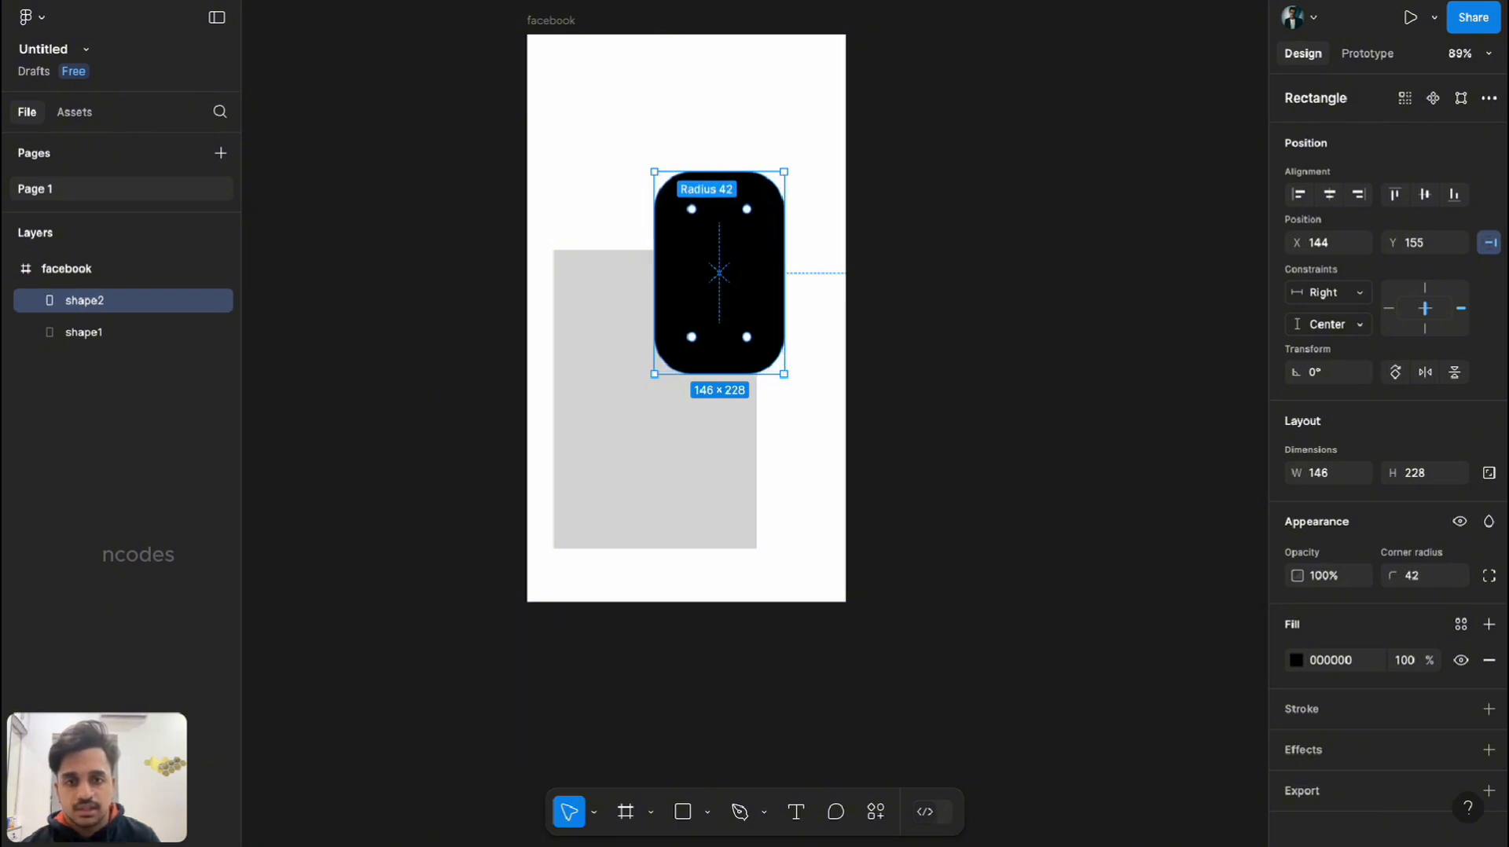
key(Escape)
drag(717, 273, 697, 206)
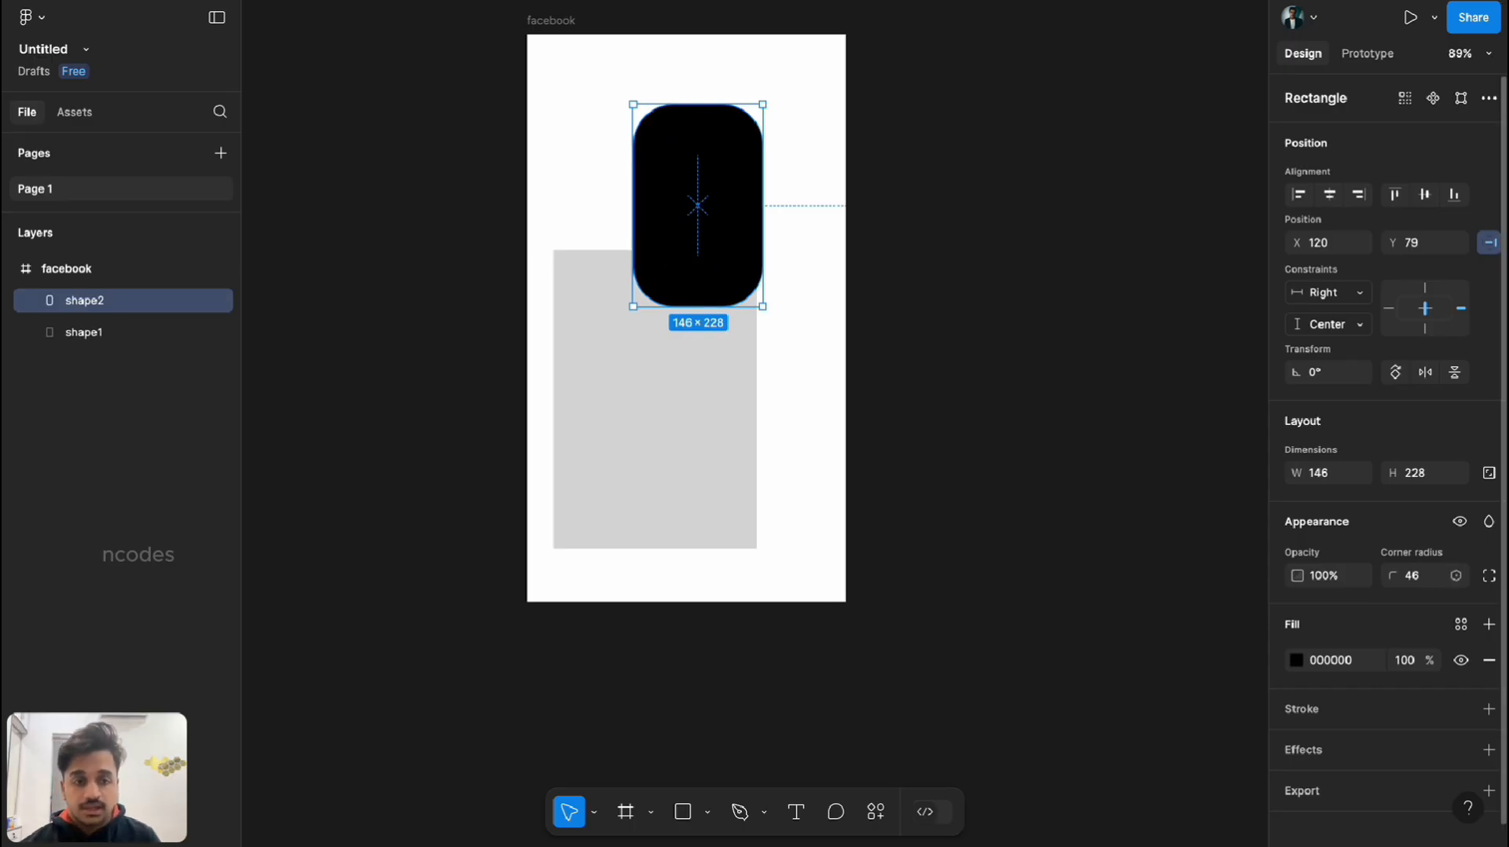
Examine shape2's individual corner radii and corner smoothing settings.
scroll(1360, 575, down, 1)
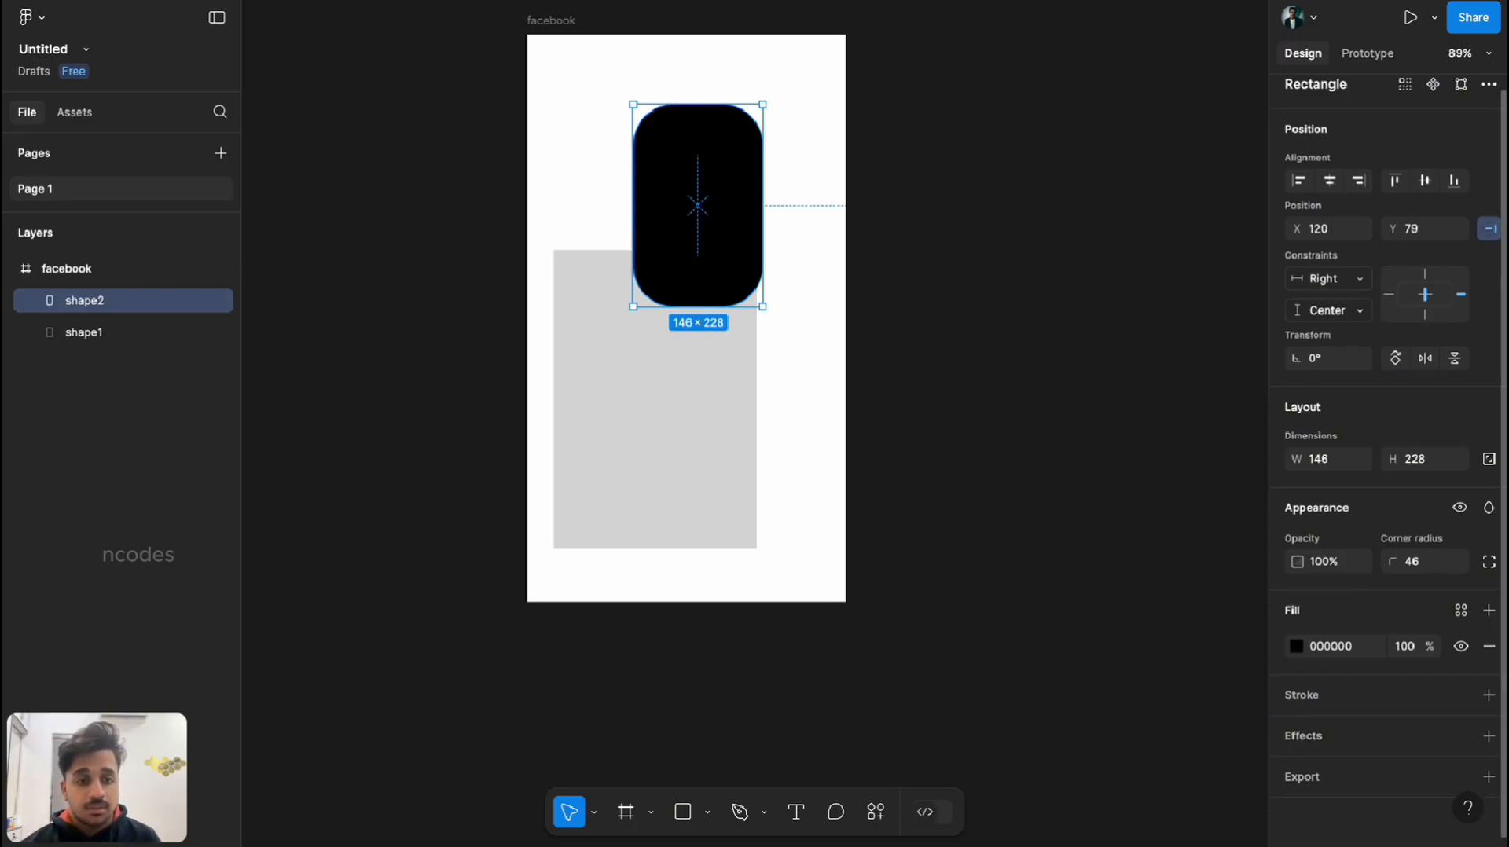
click(1414, 562)
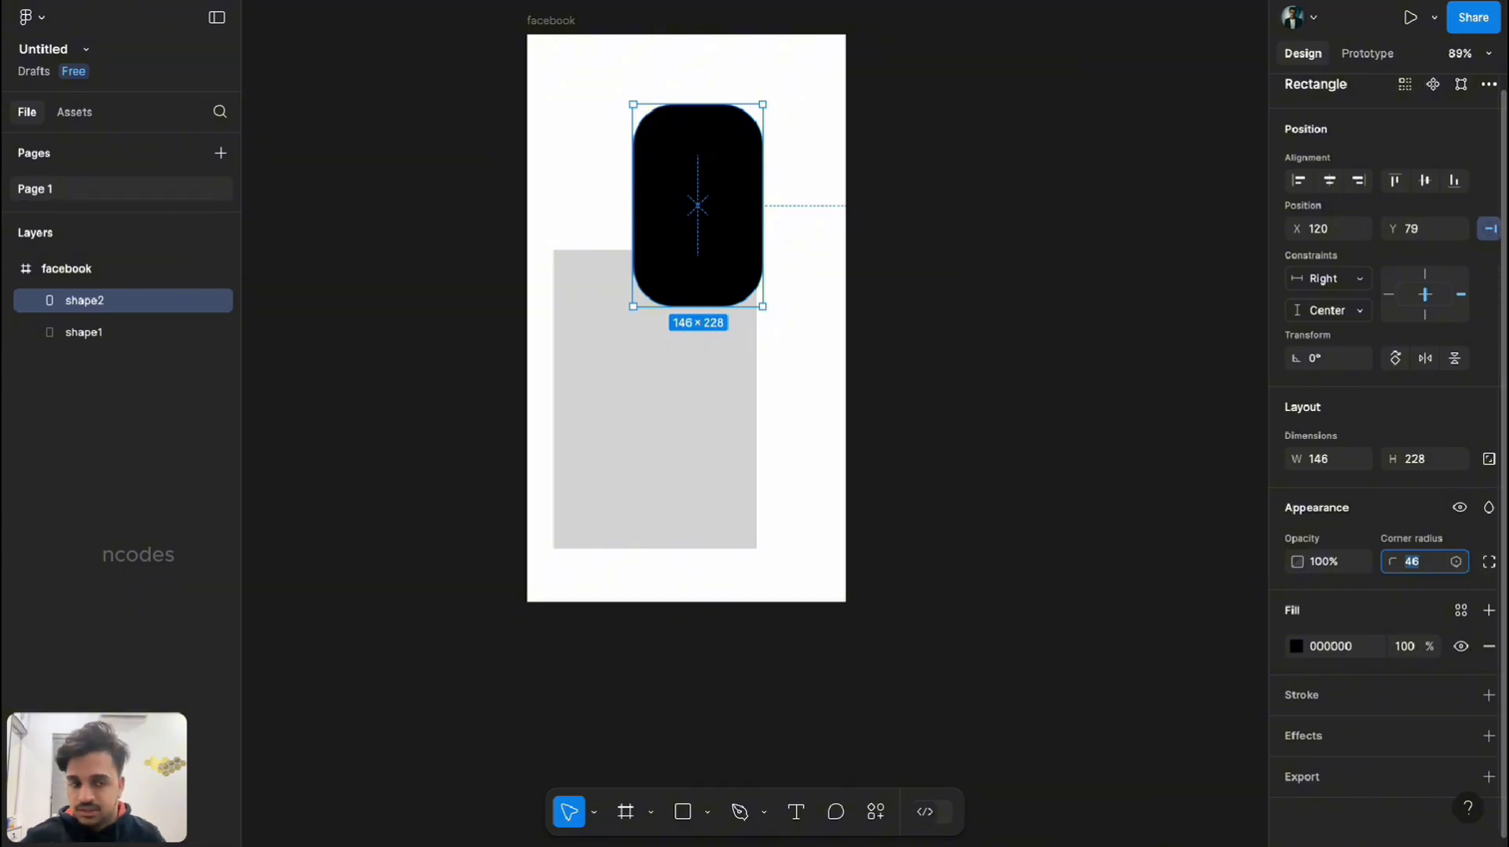
click(1488, 562)
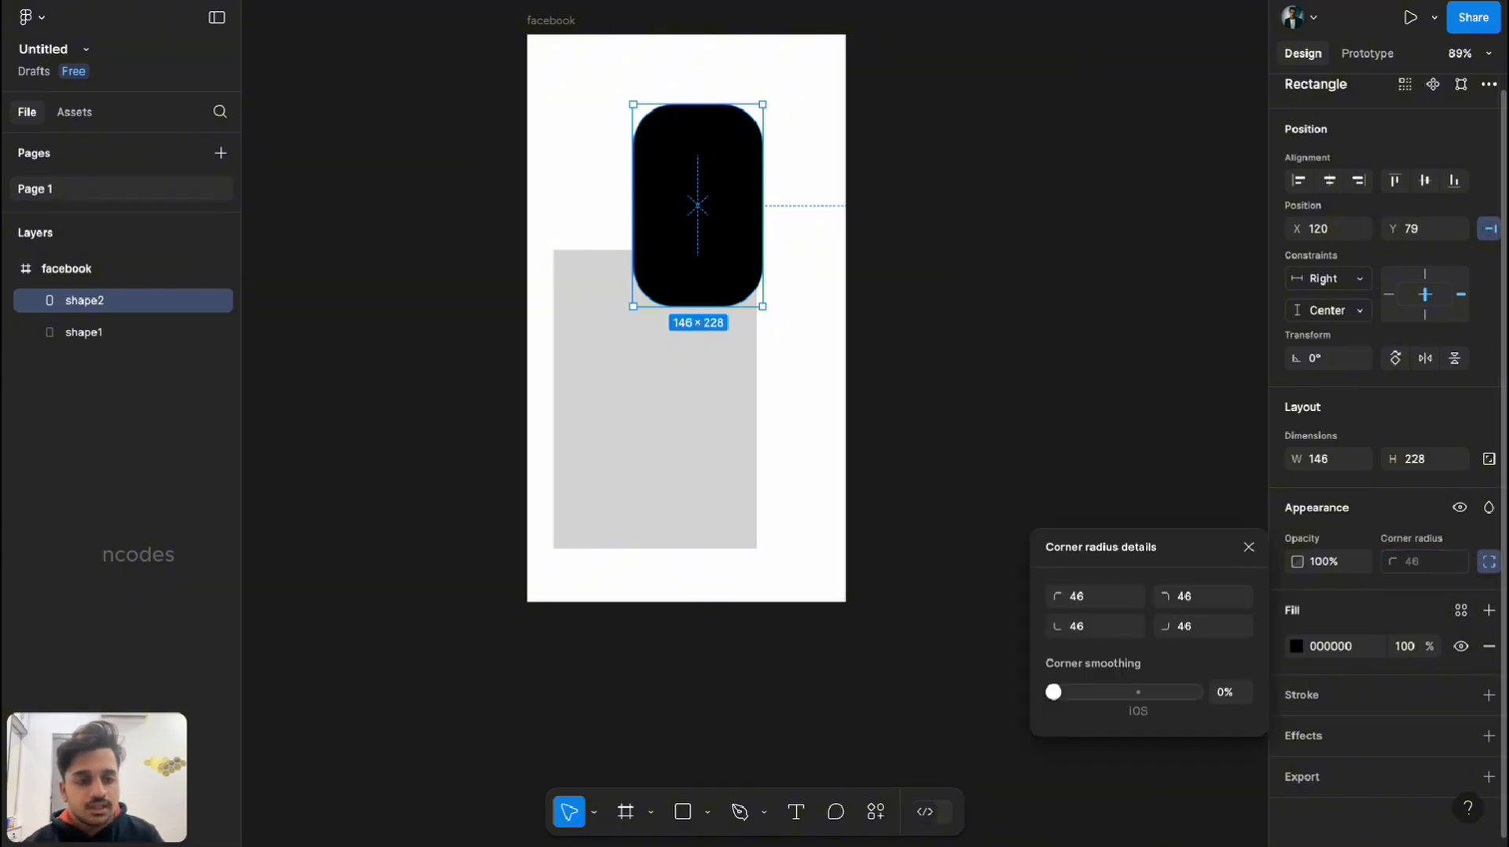
click(1248, 547)
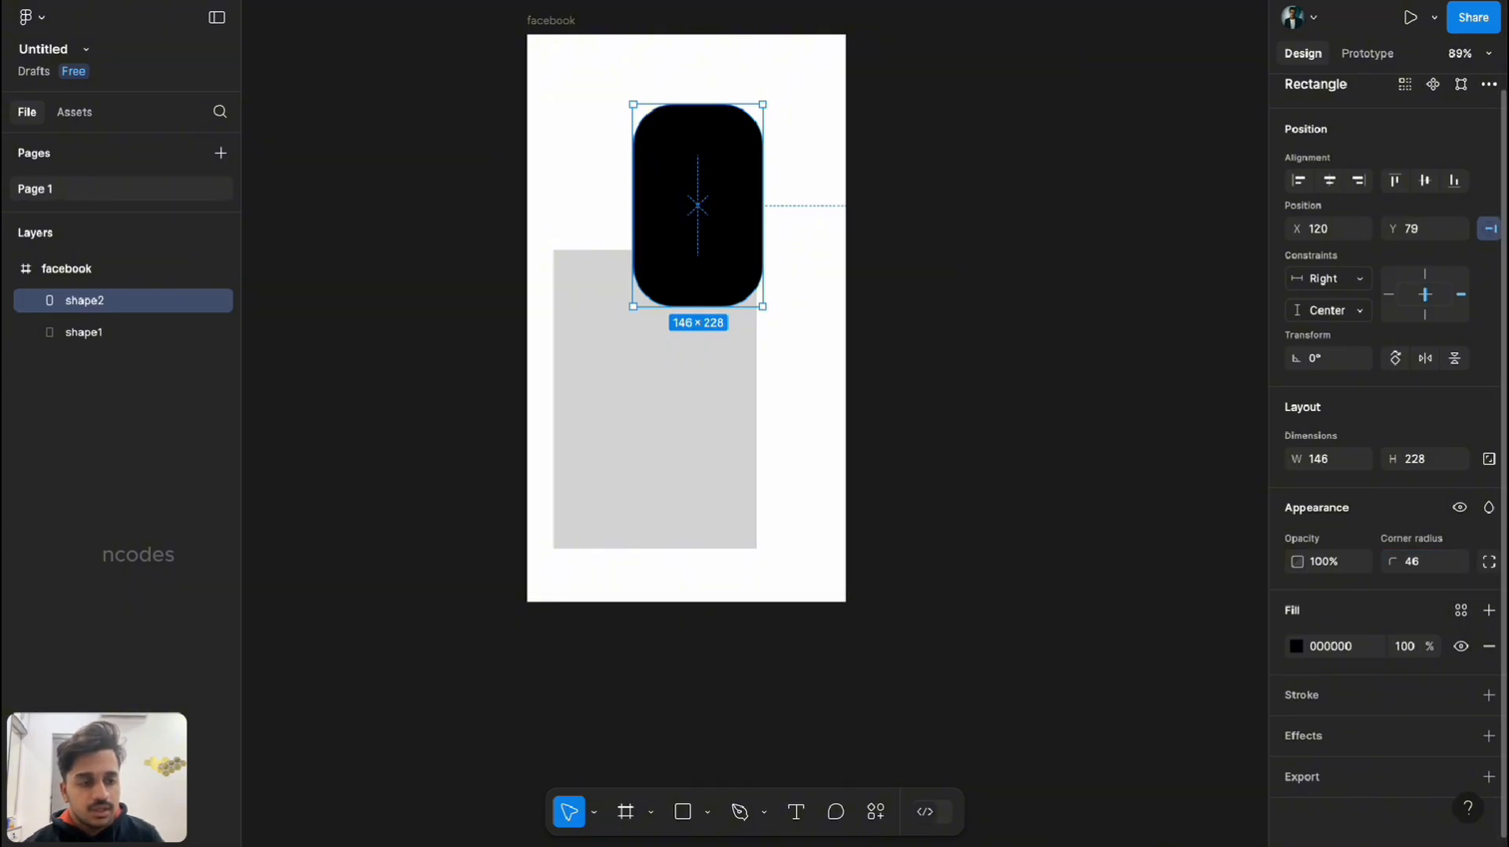
Set shape2's corner smoothing to the iOS mark and deselect the shape.
click(1489, 562)
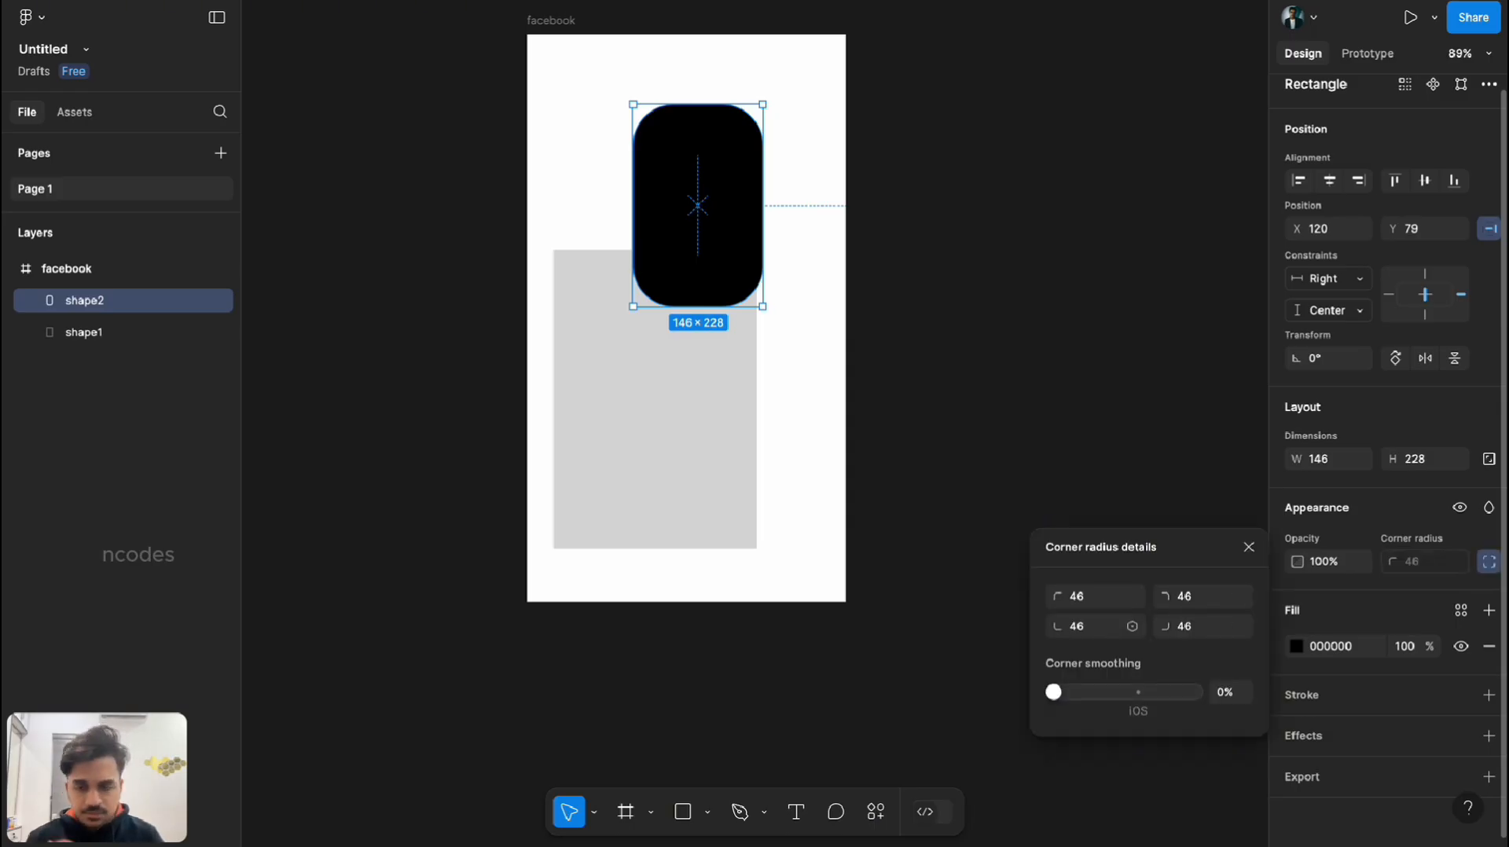
drag(1053, 692, 1138, 691)
click(962, 503)
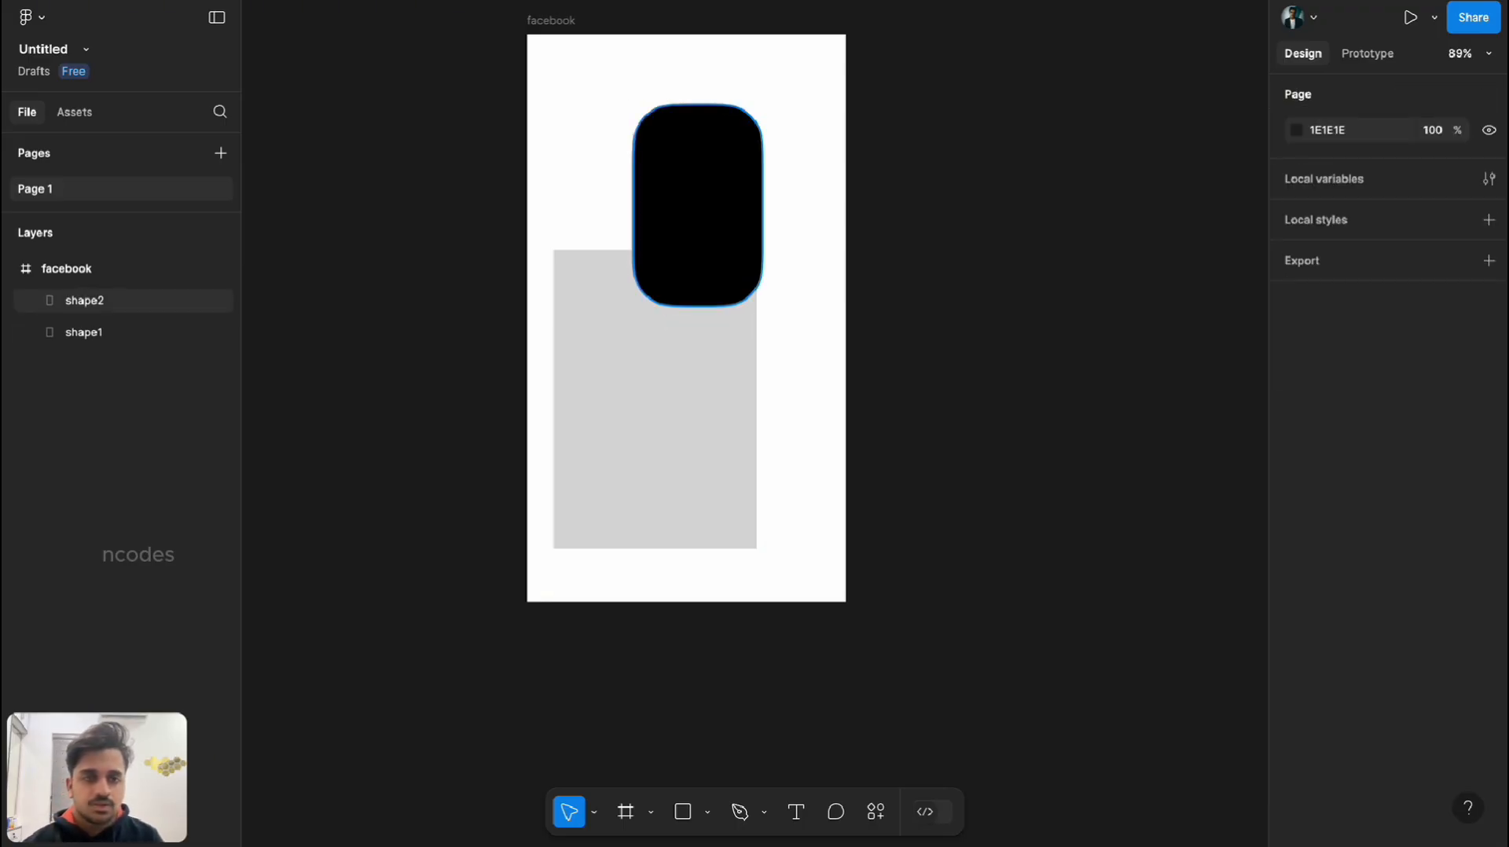
Change shape2's fill to a muted dark red, 6F4343.
click(698, 206)
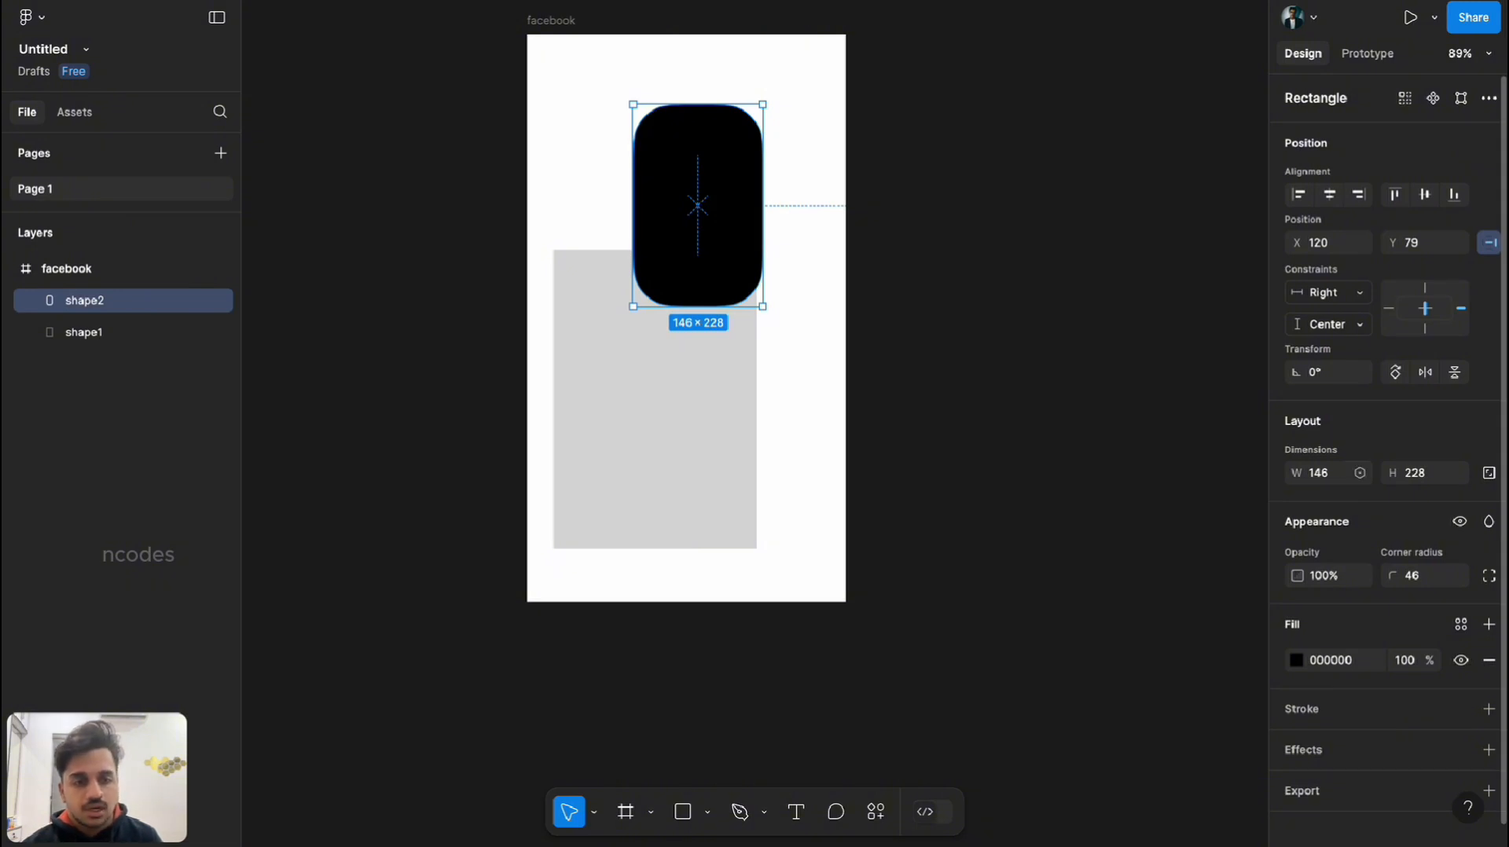
click(1330, 473)
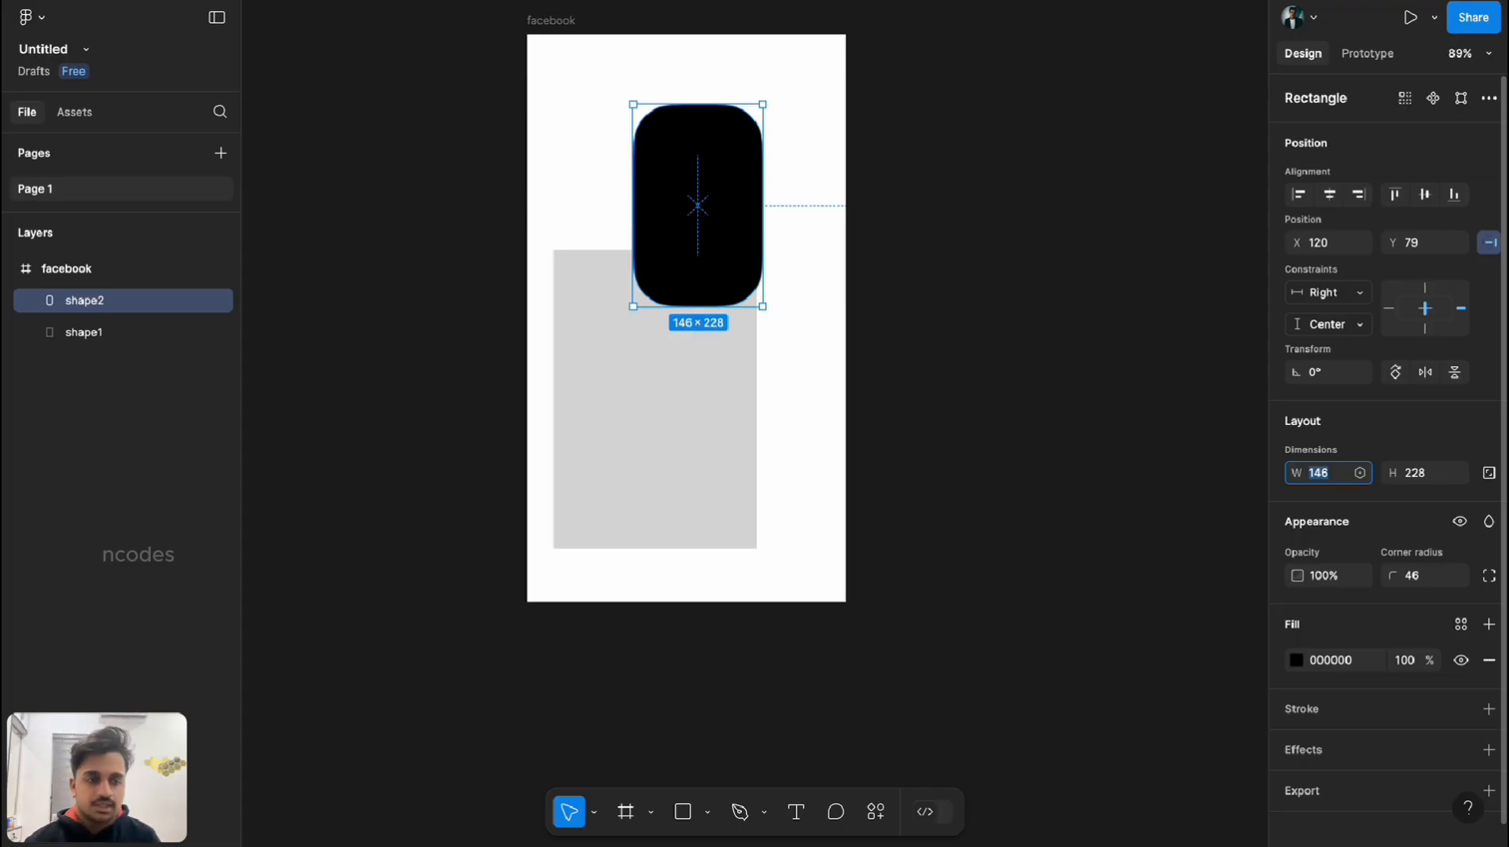
scroll(1391, 456, down, 1)
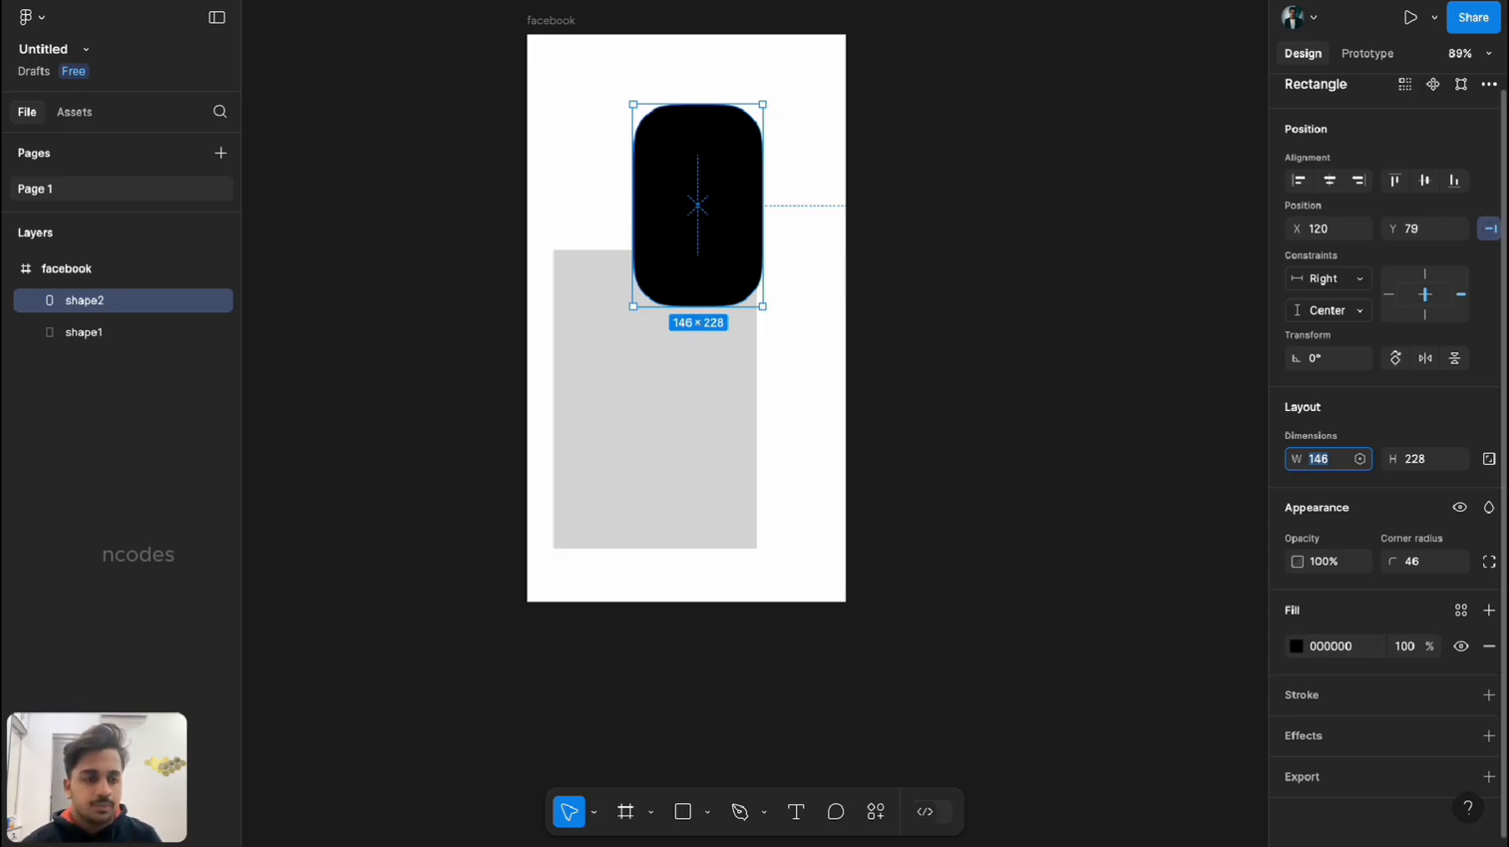
click(1330, 646)
click(1297, 646)
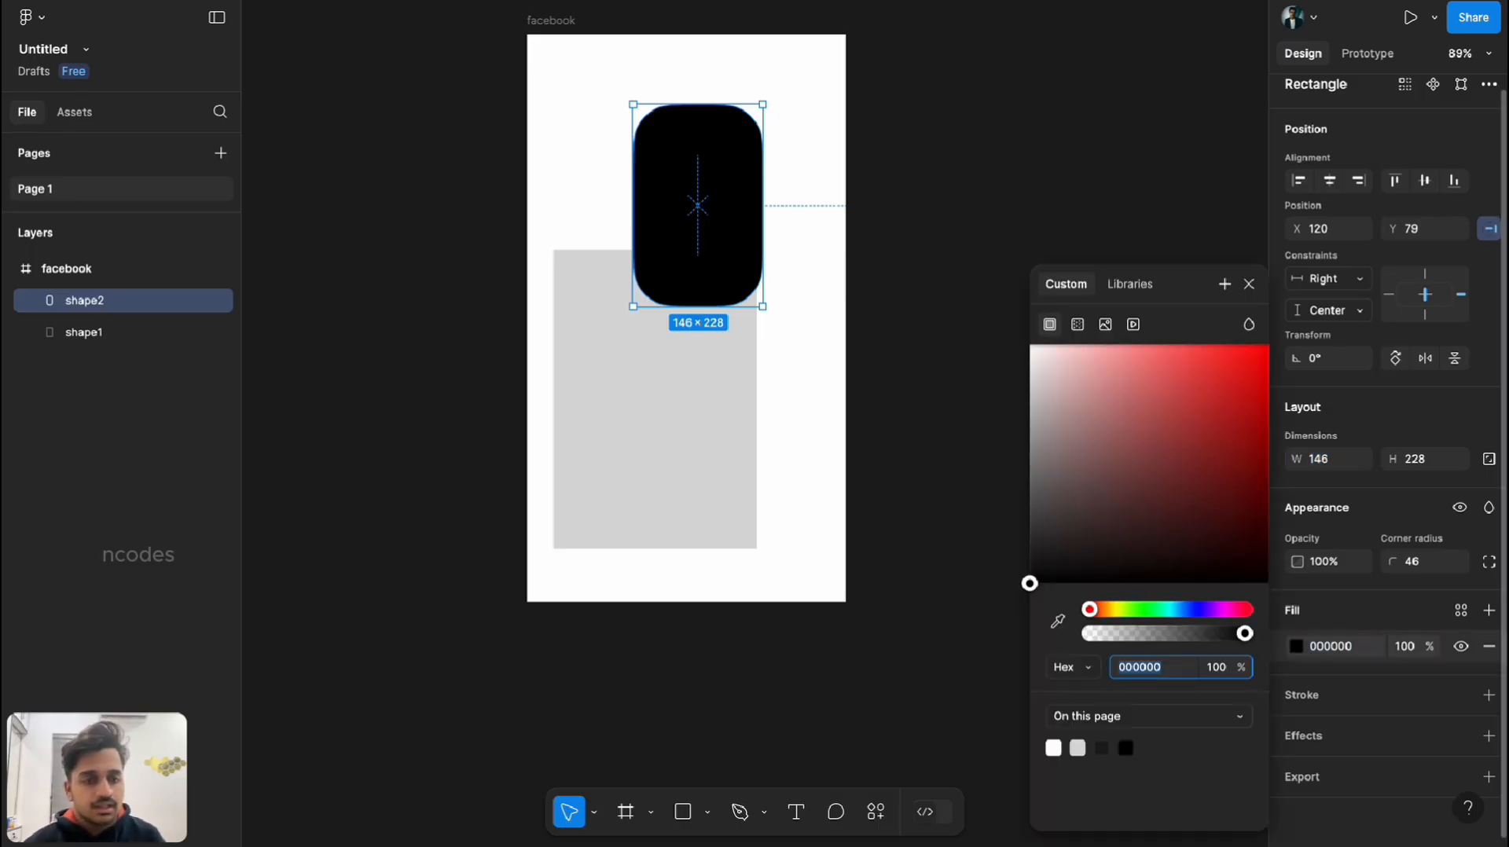
click(1104, 434)
drag(1104, 435, 1125, 480)
Try sampling shape1's grey D9D9D9 as shape2's fill with the eyedropper, and undo it.
key(i)
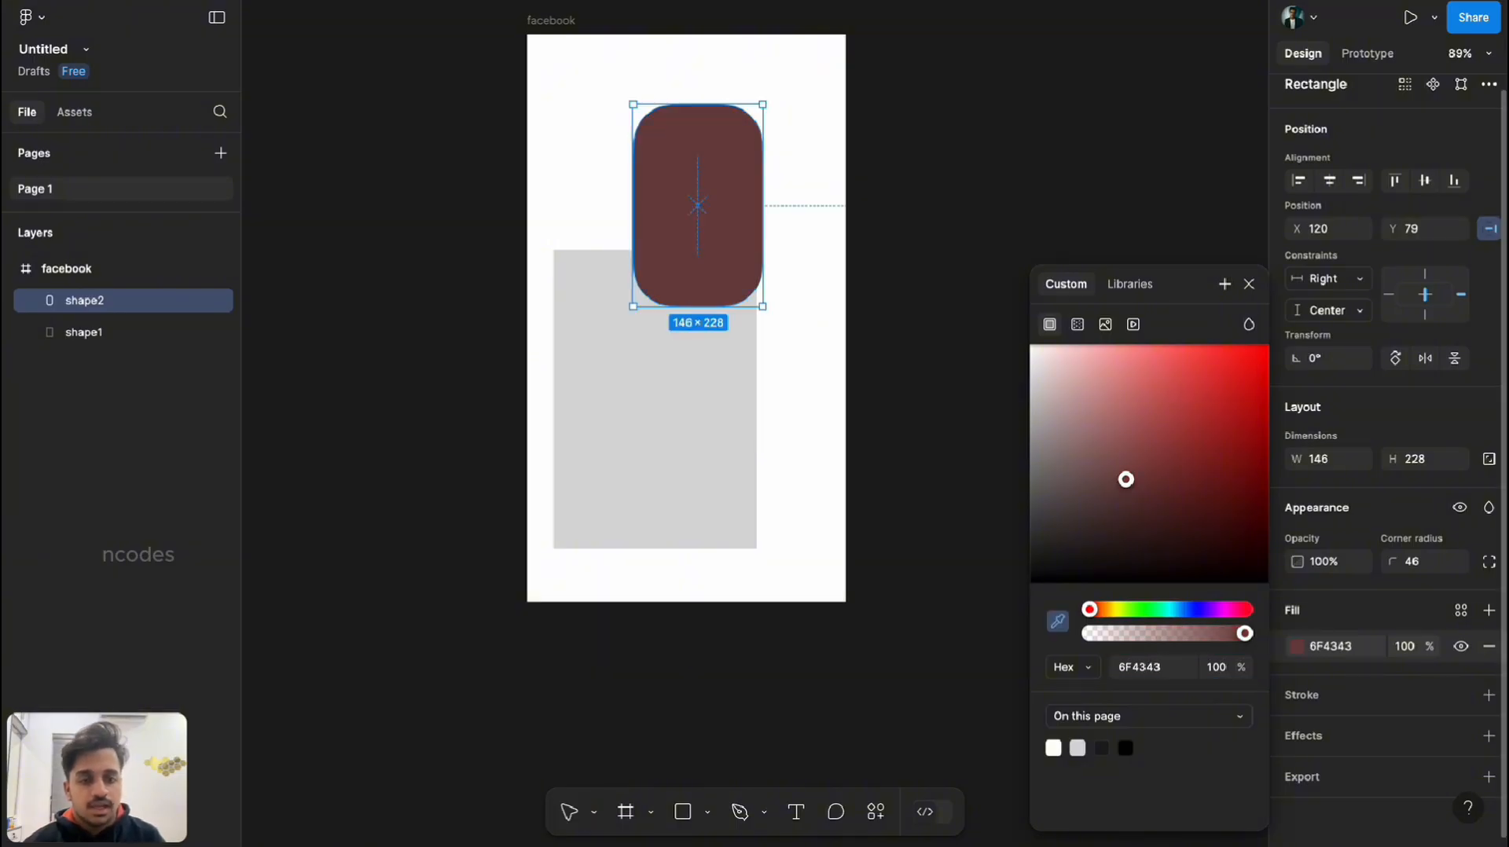
click(715, 416)
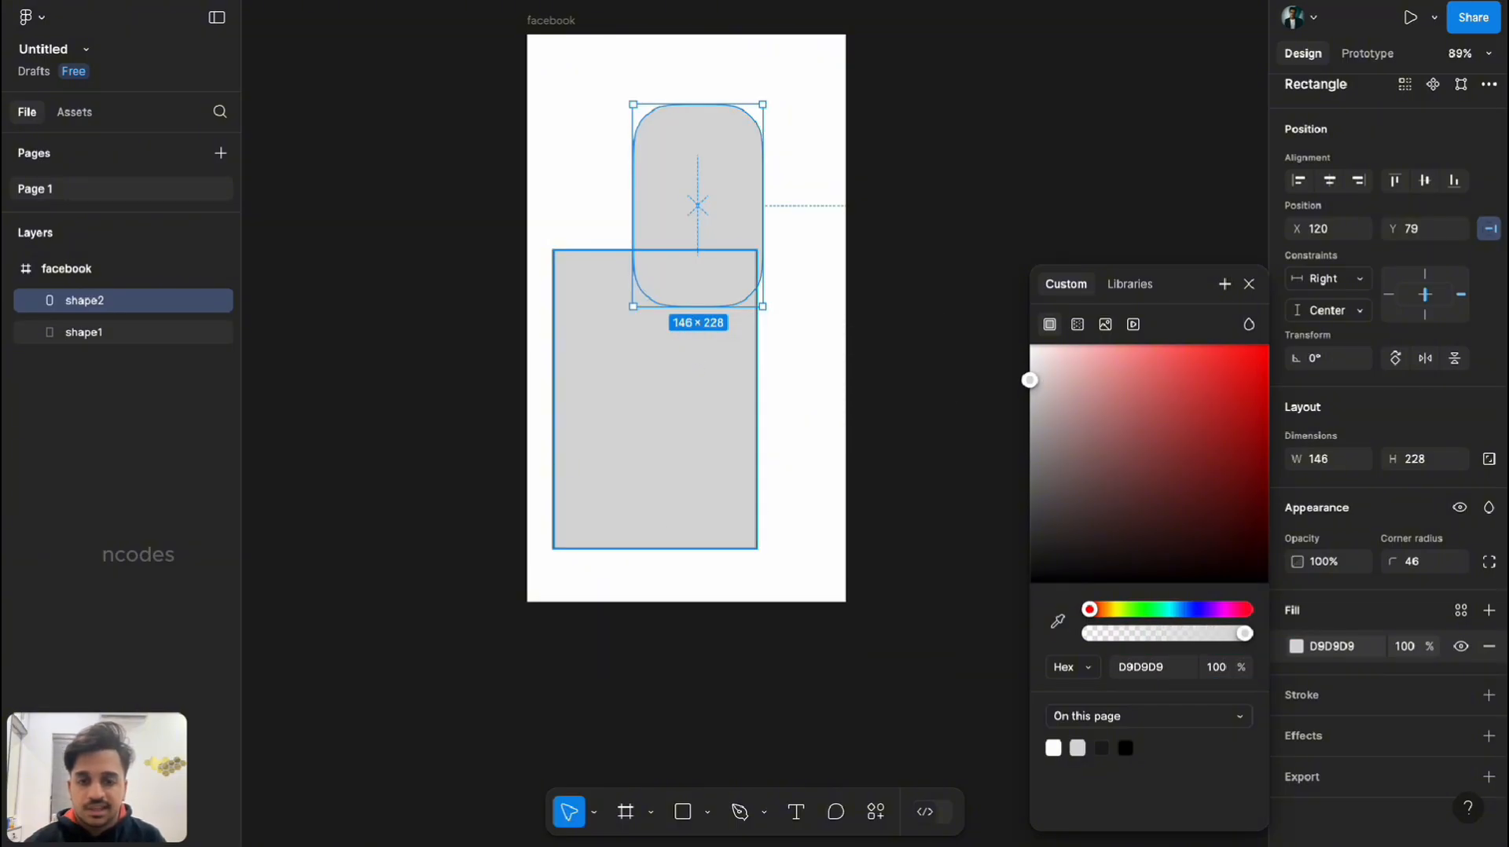
key(ctrl+z)
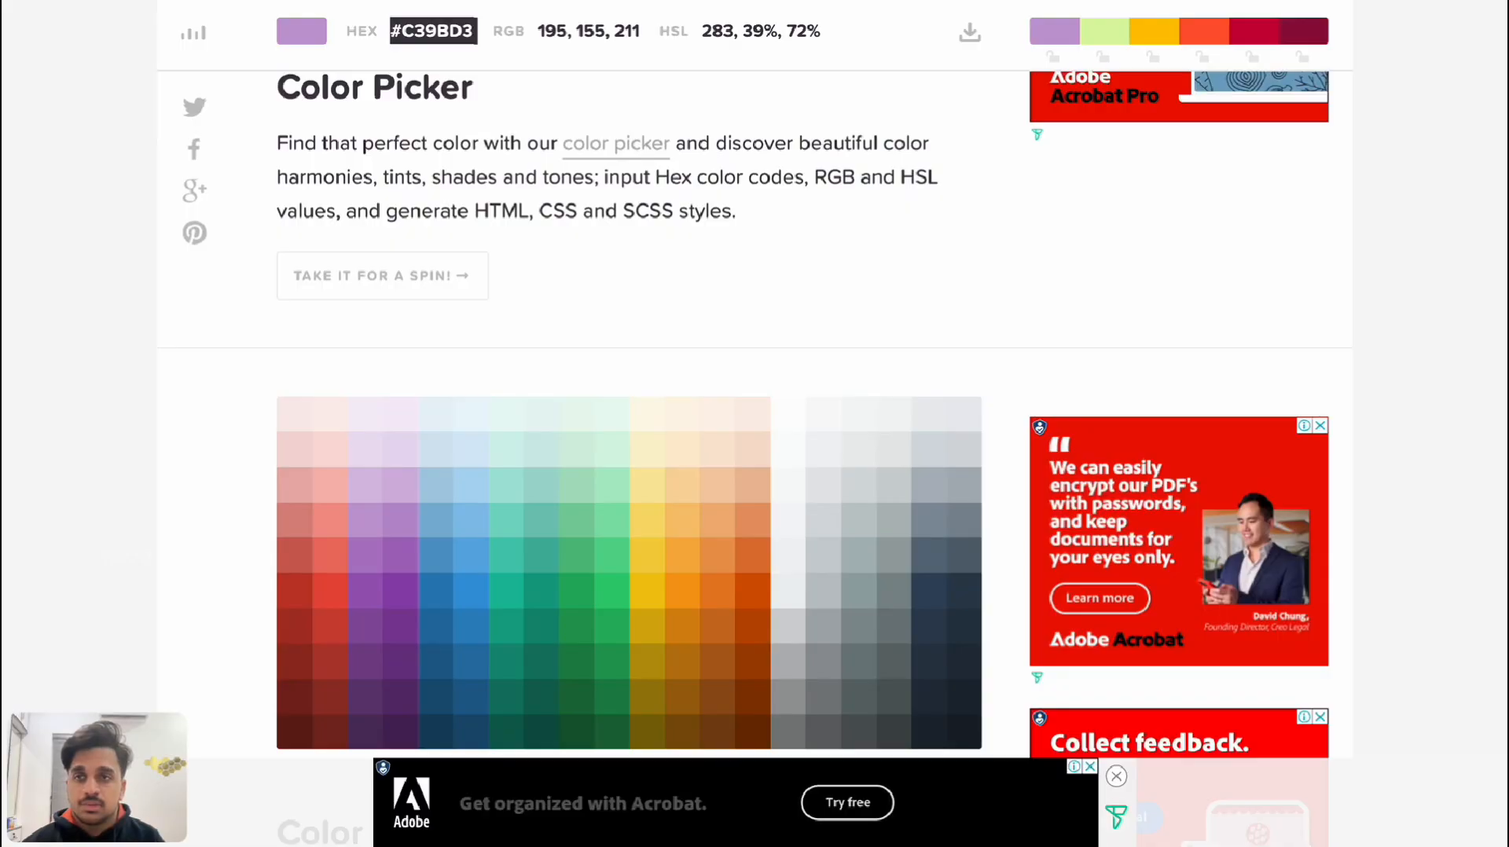
Pick the dark blue #1F618D from the colour website's palette and copy its hex code.
scroll(629, 393, down, 3)
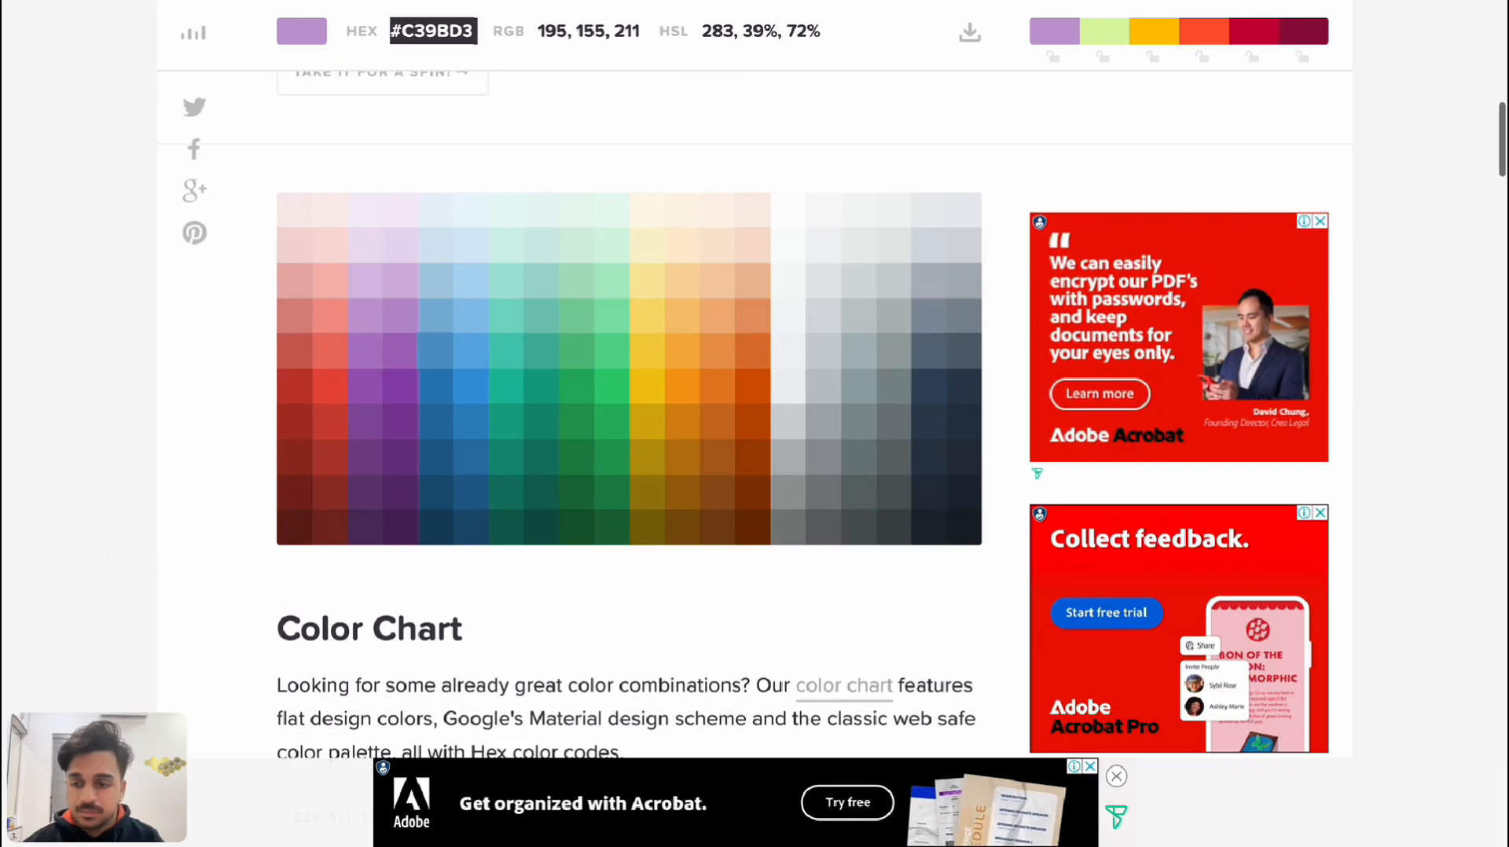
click(437, 457)
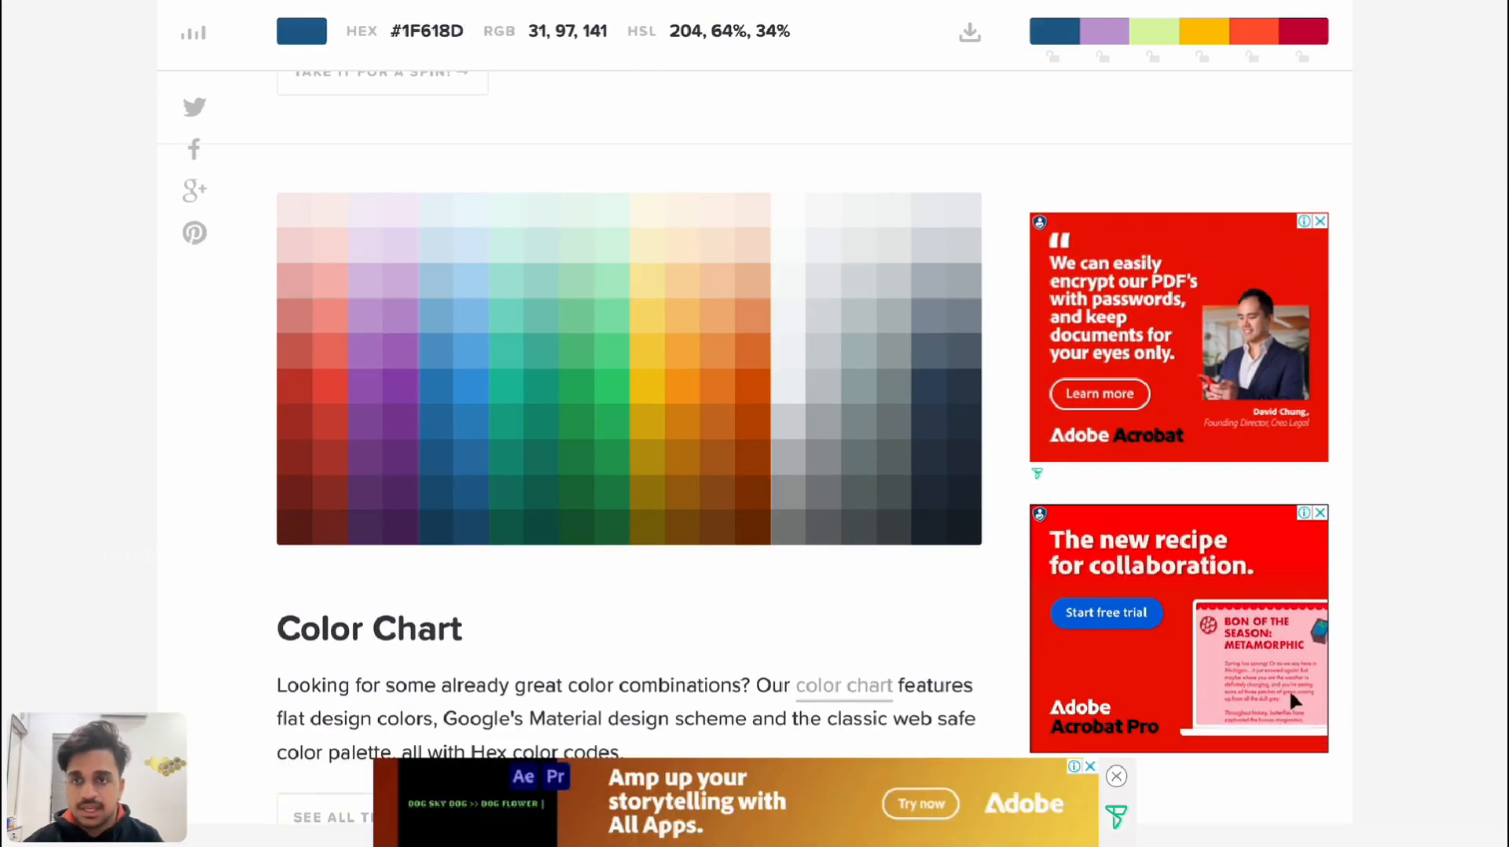
click(427, 32)
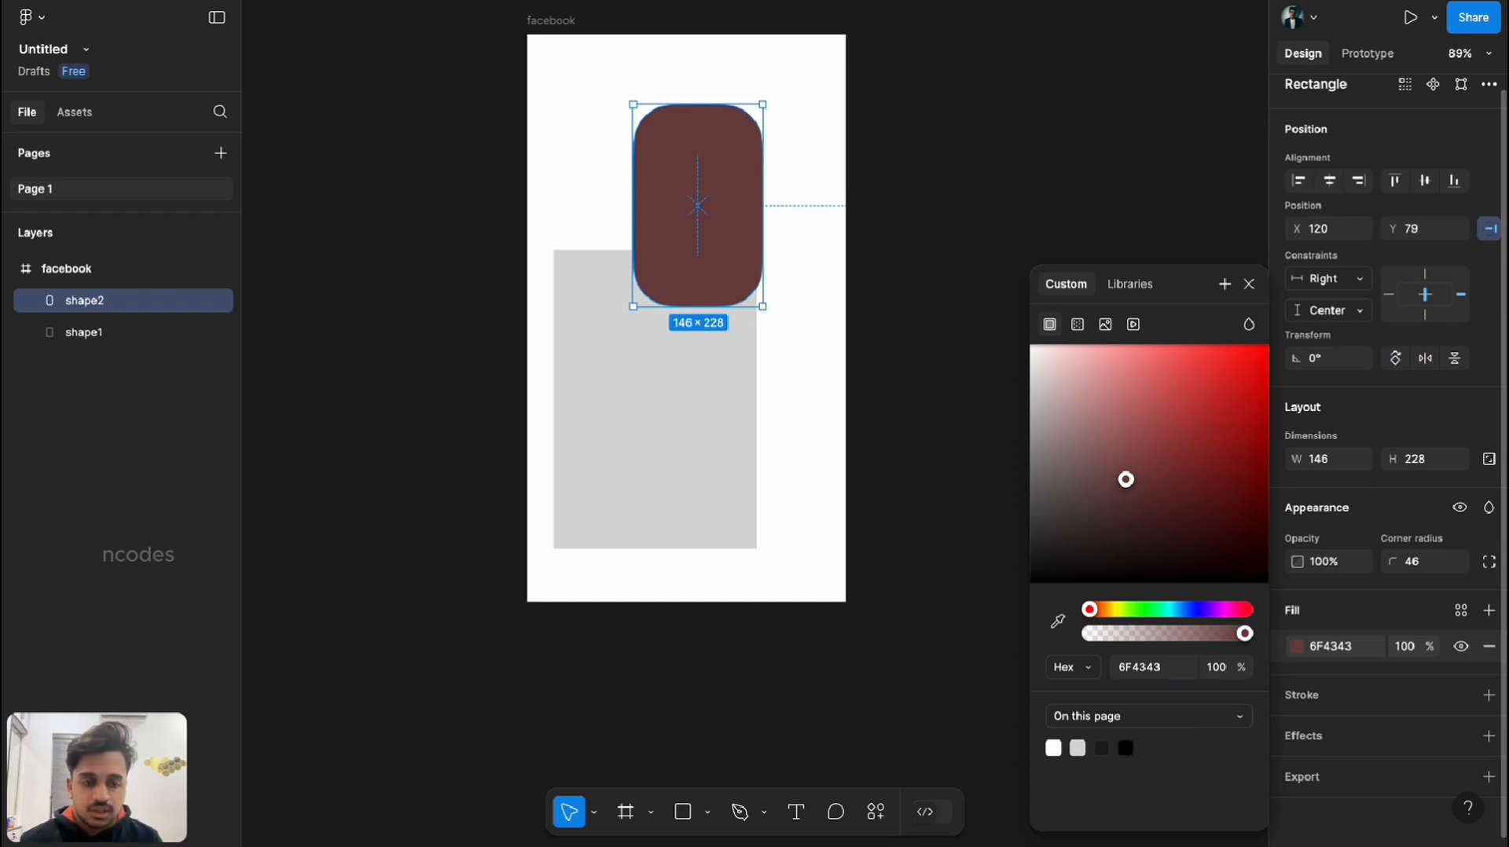
Set shape2's fill to 1F618D and move the shape to about X 107, Y 173.
click(1141, 667)
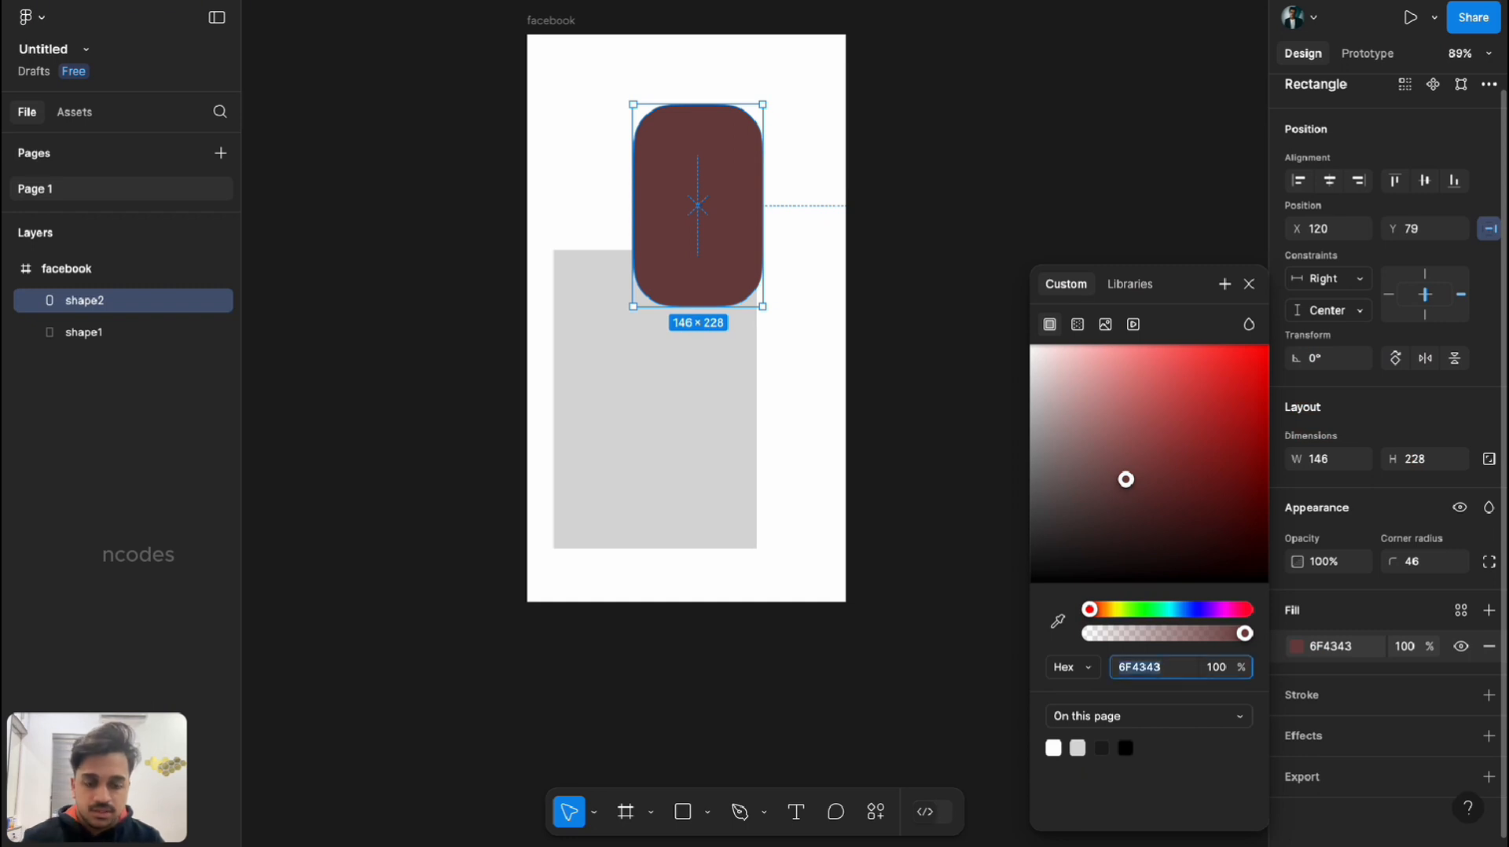
text(#1f618d)
key(Return)
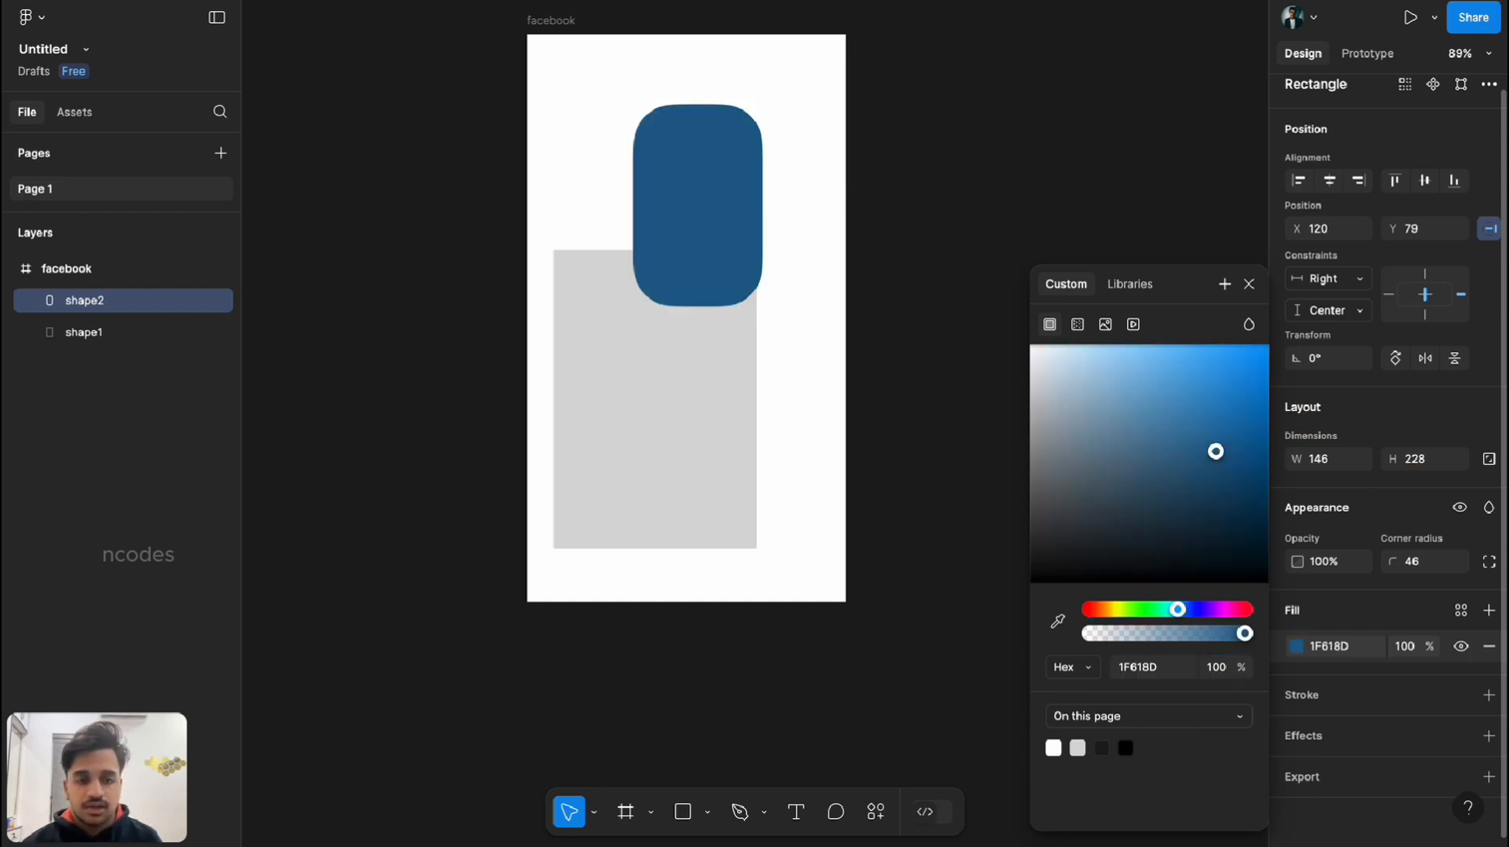
drag(698, 206, 686, 289)
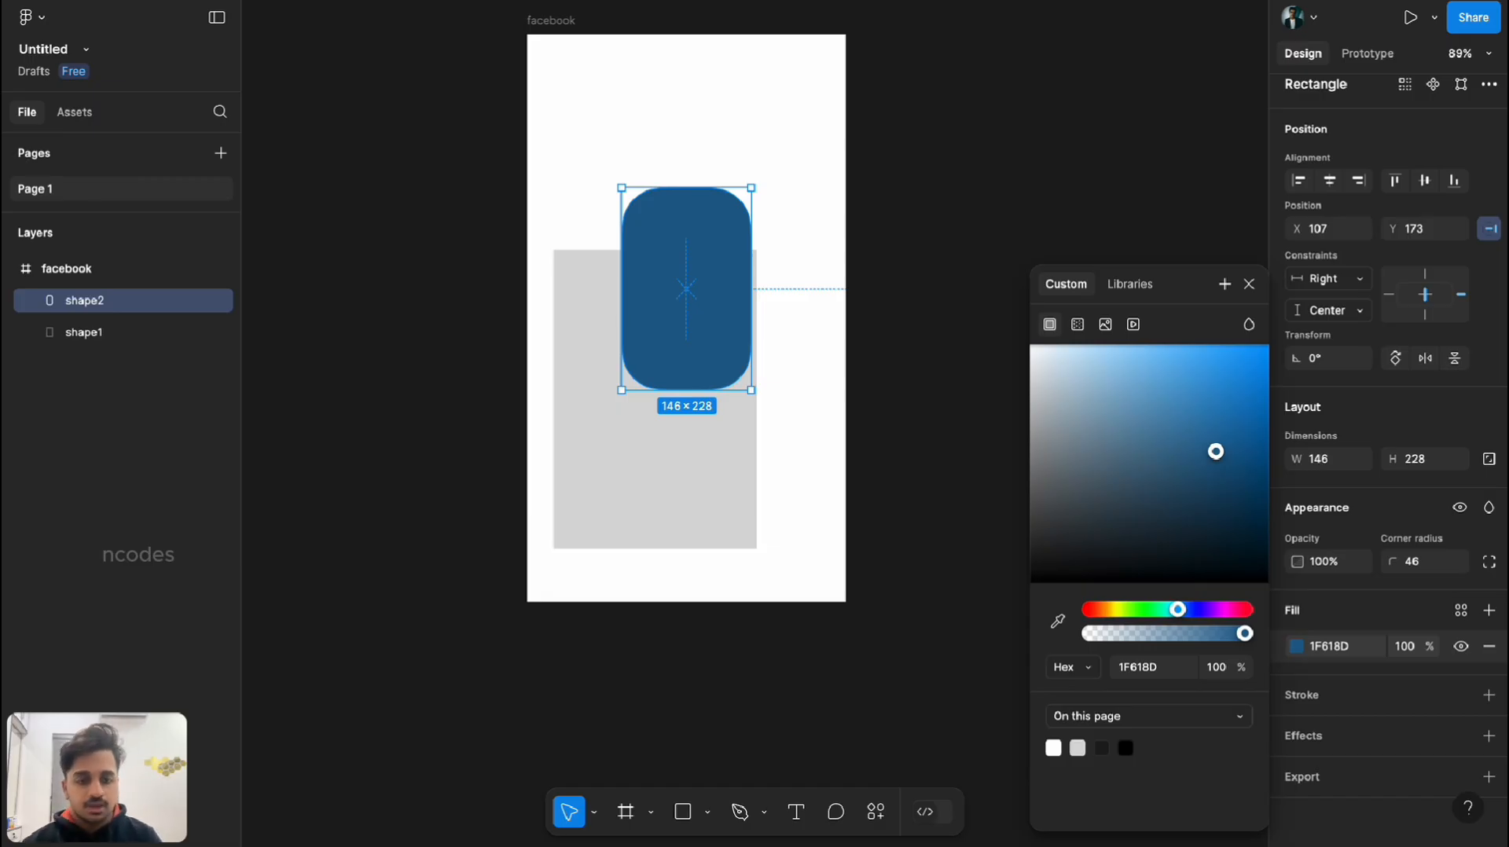
key(Escape)
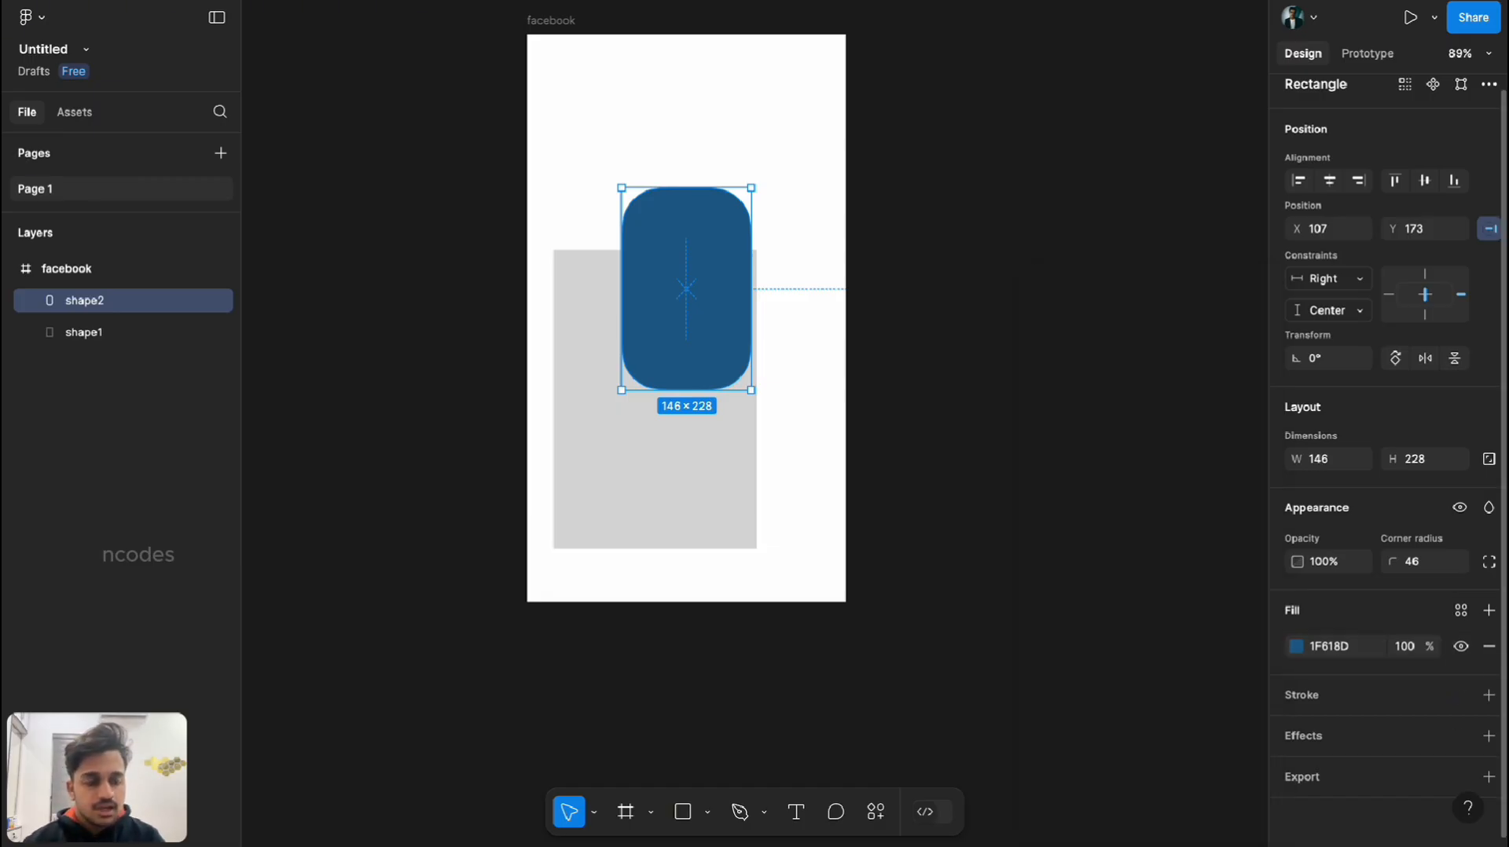
Add a stroke to shape2 and keep its colour black, 000000.
click(1489, 695)
scroll(1489, 695, down, 2)
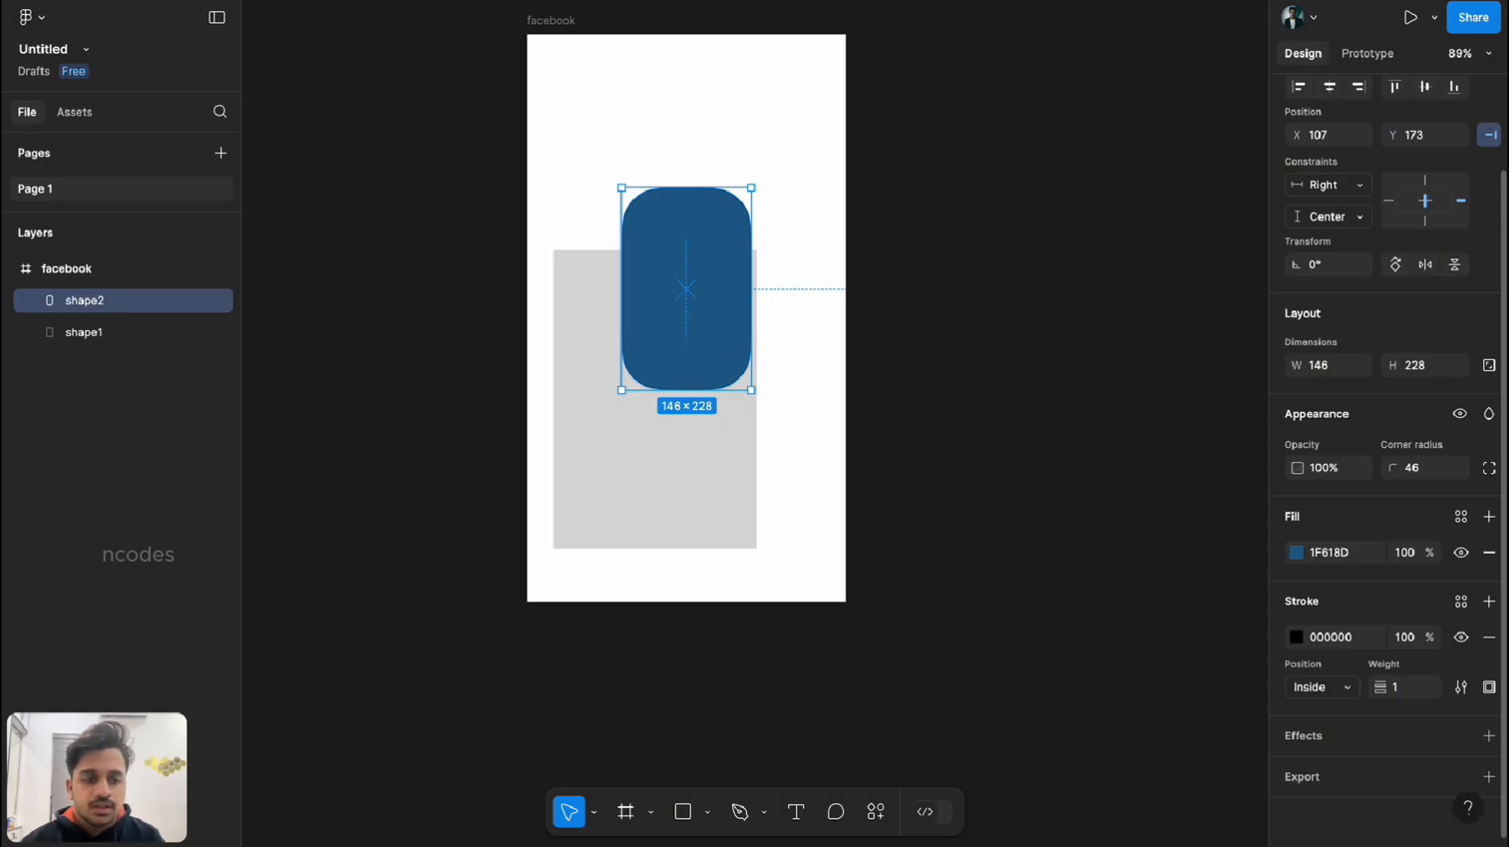
click(1330, 637)
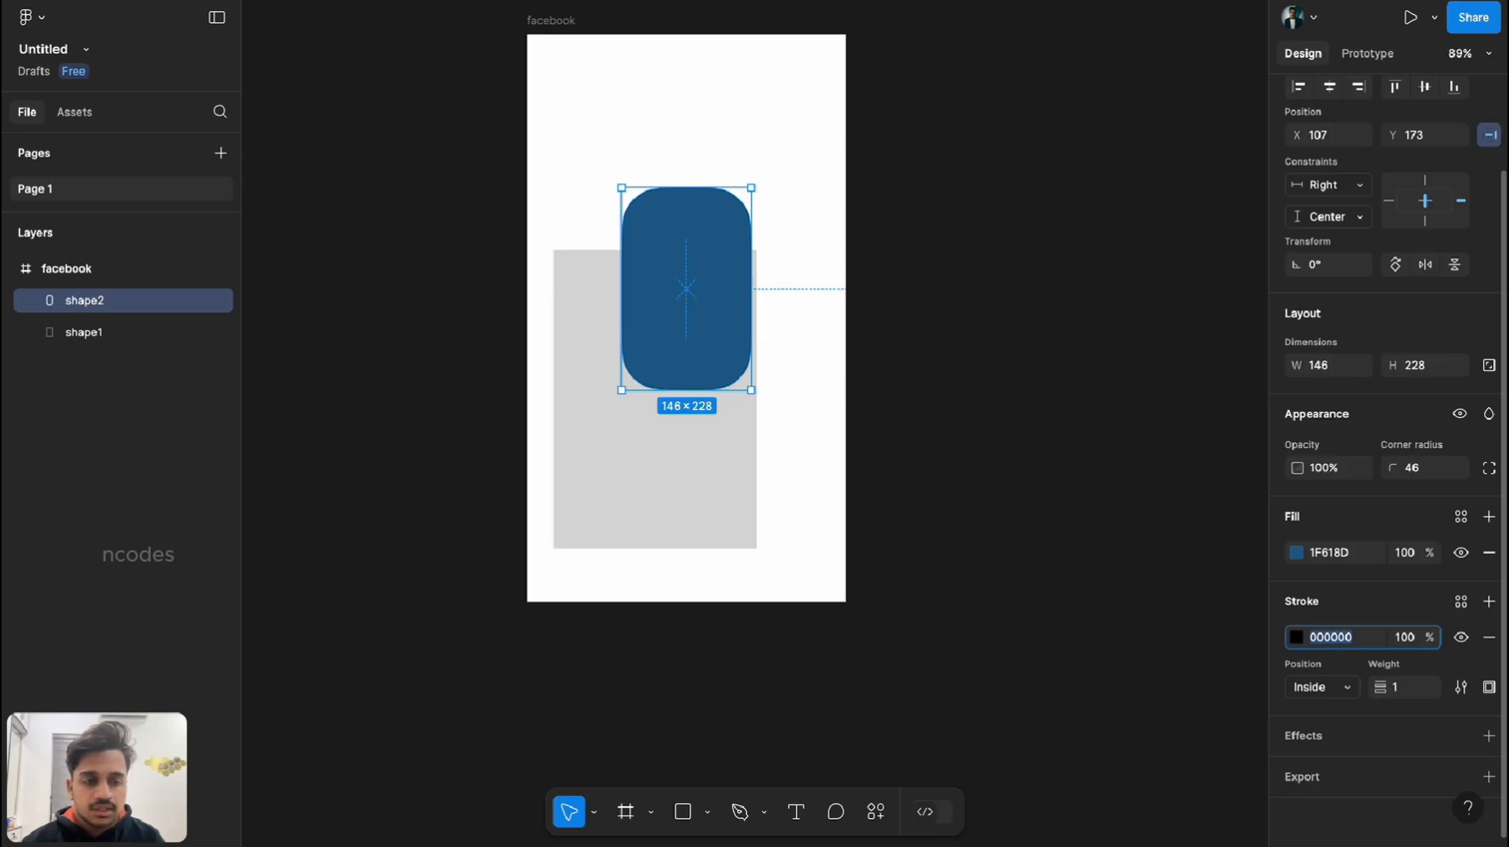
click(1296, 636)
mouse_move(1052, 345)
mouse_down()
mouse_move(1088, 386)
mouse_move(1120, 568)
mouse_move(1085, 583)
mouse_up()
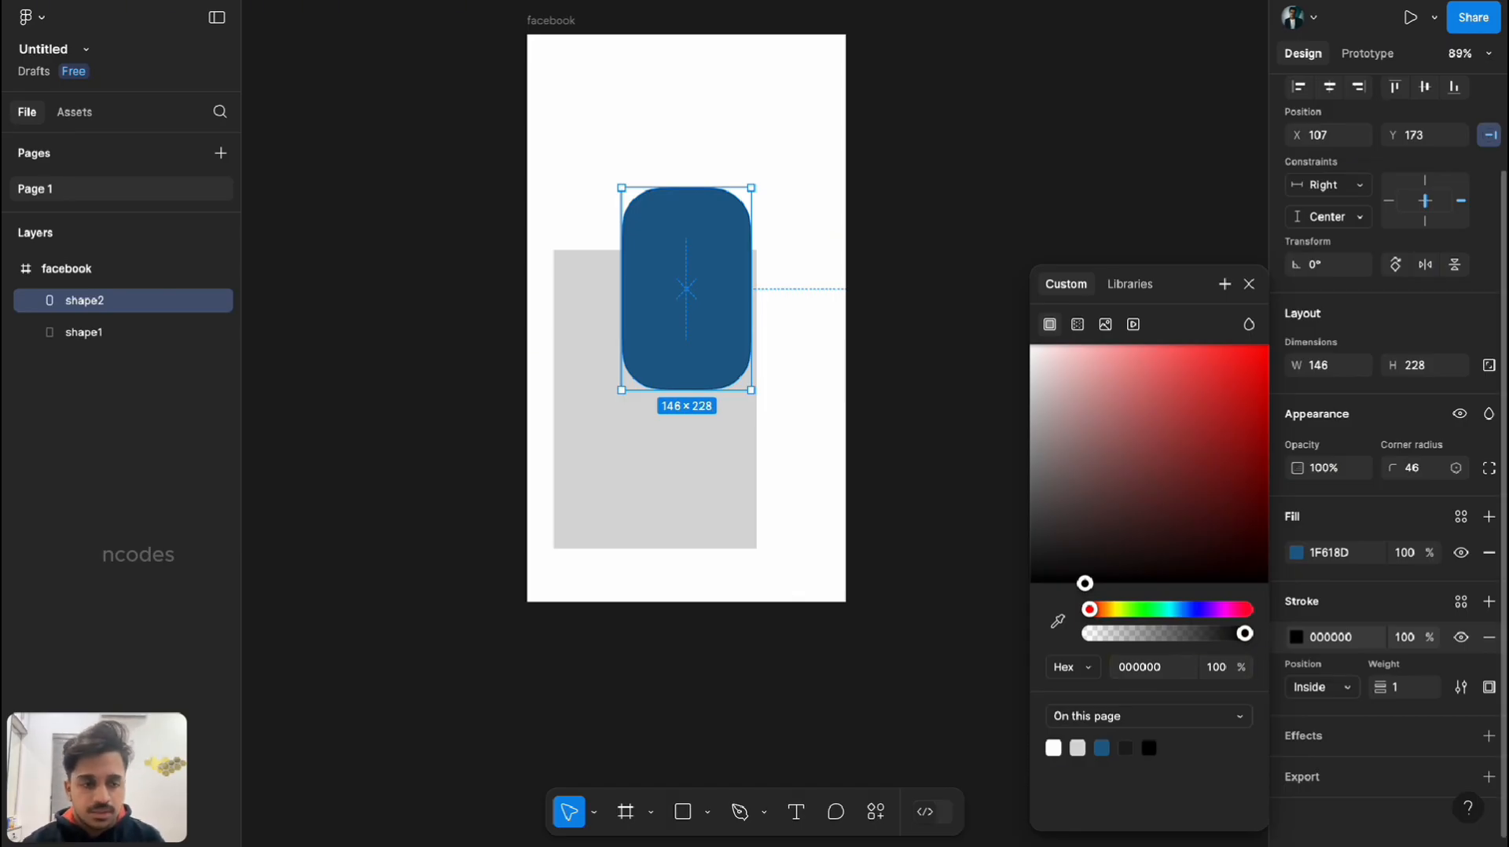
Add a drop shadow to shape2 and switch its stroke position to Center and back to Inside.
click(1488, 735)
click(1320, 687)
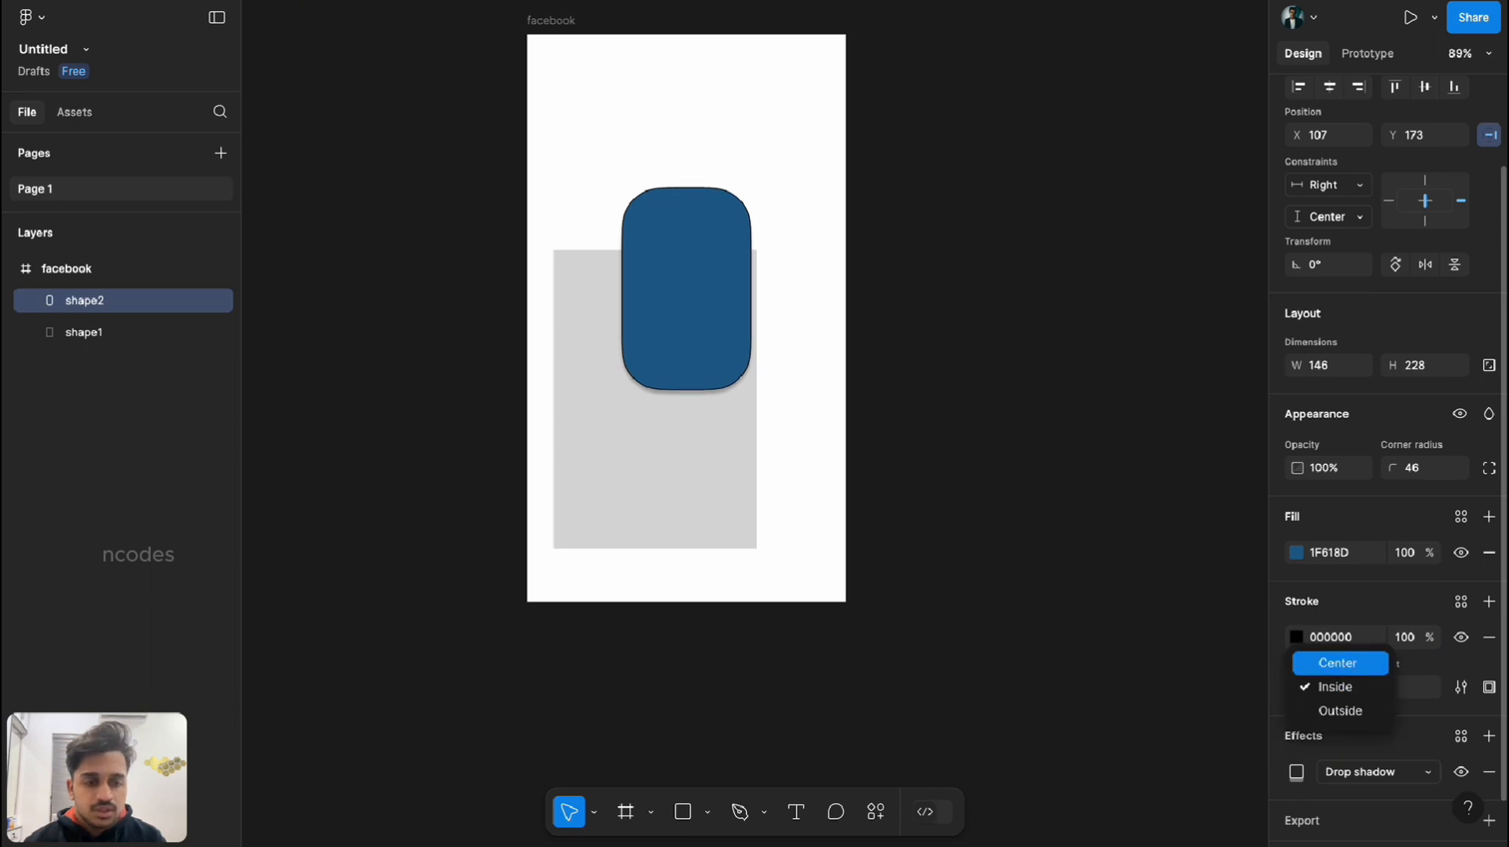
click(1336, 663)
click(1321, 687)
click(1336, 711)
Set shape2's stroke weight to 5.
click(1393, 687)
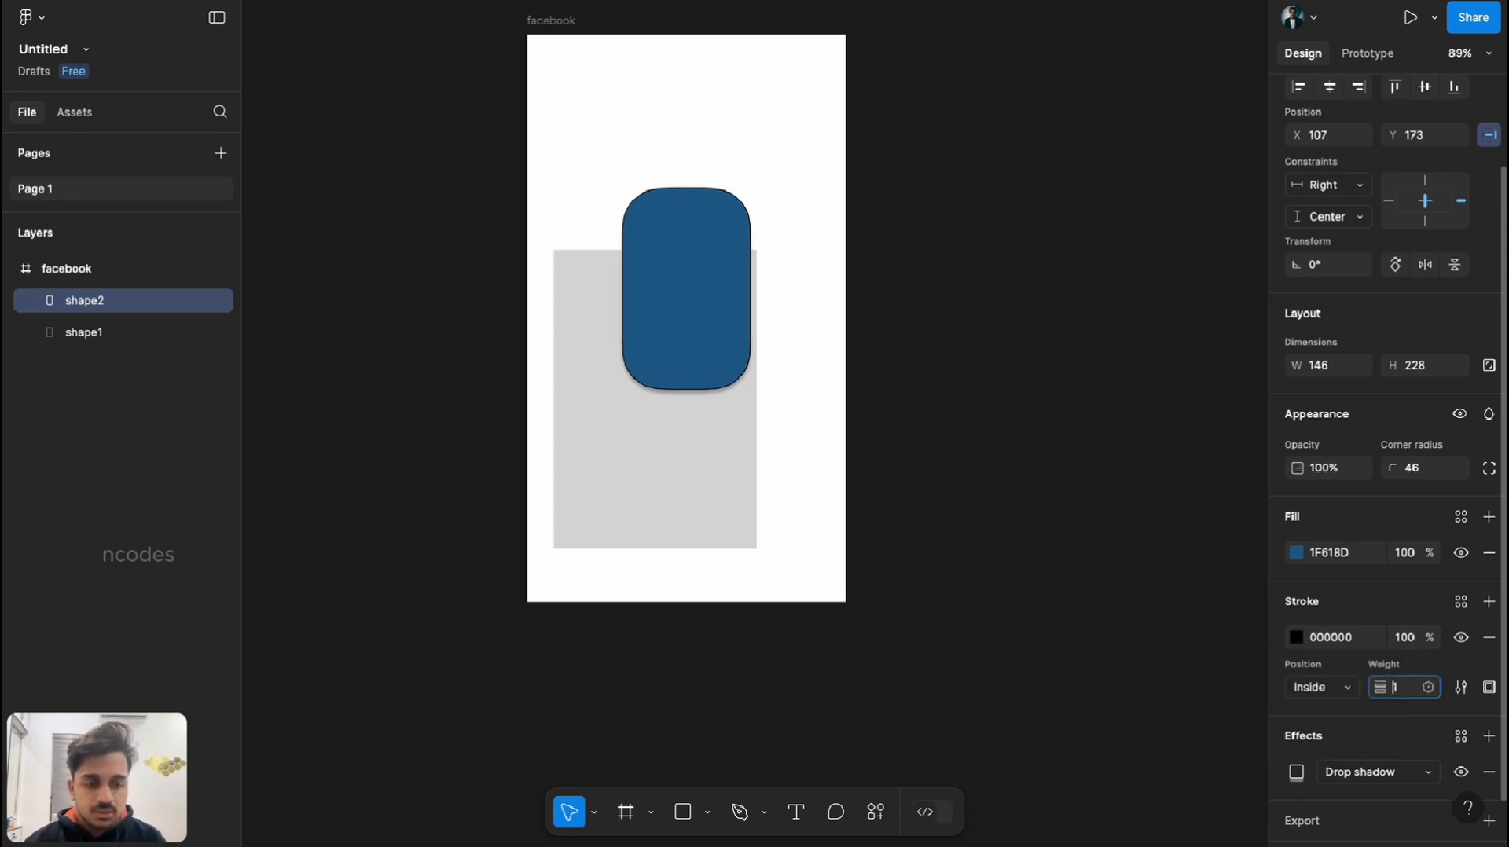
key(Return)
key(BackSpace)
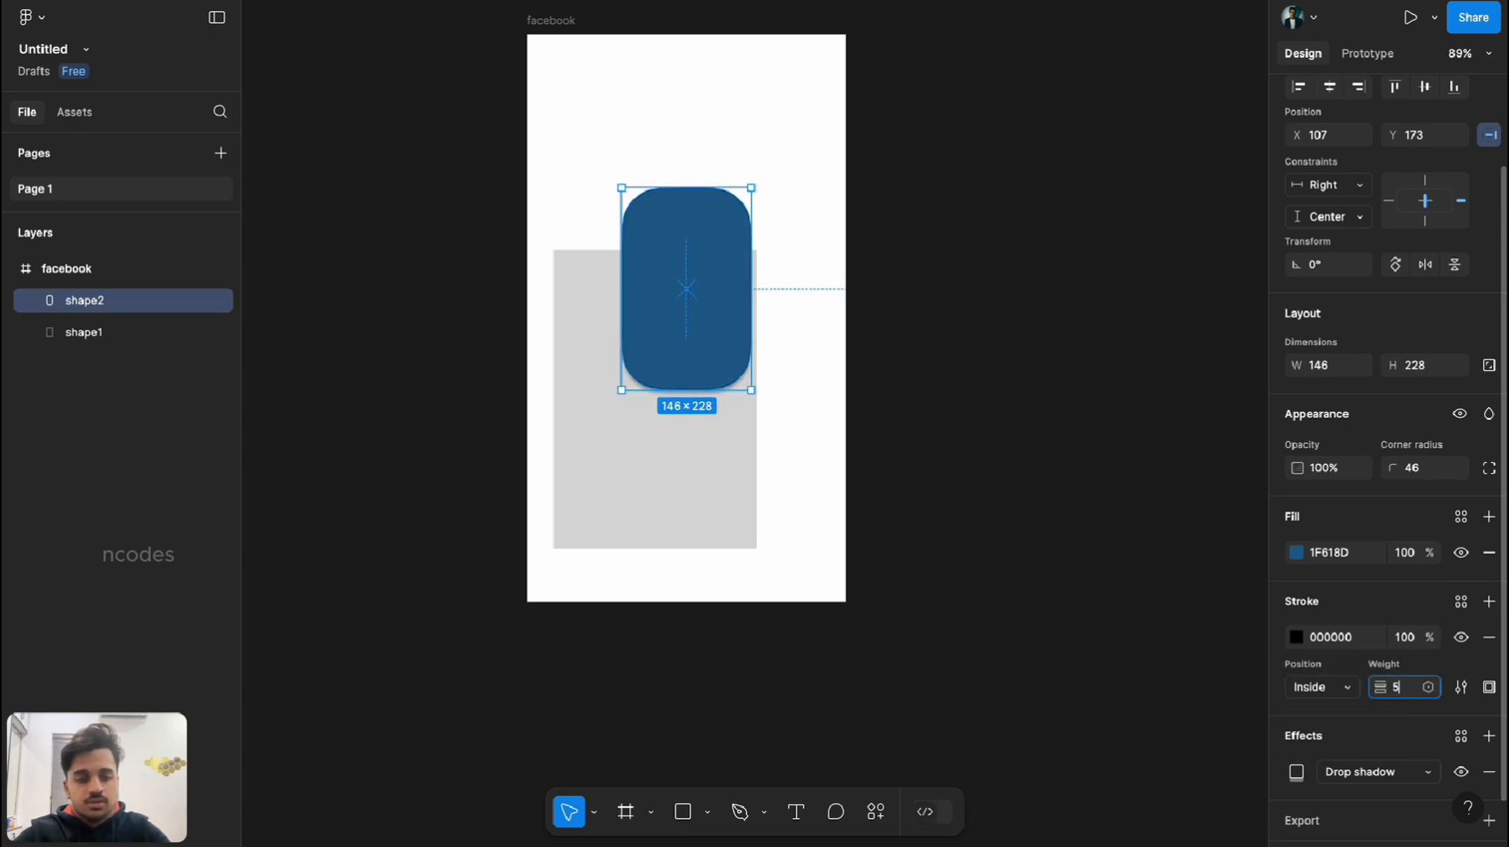
text(5)
key(Return)
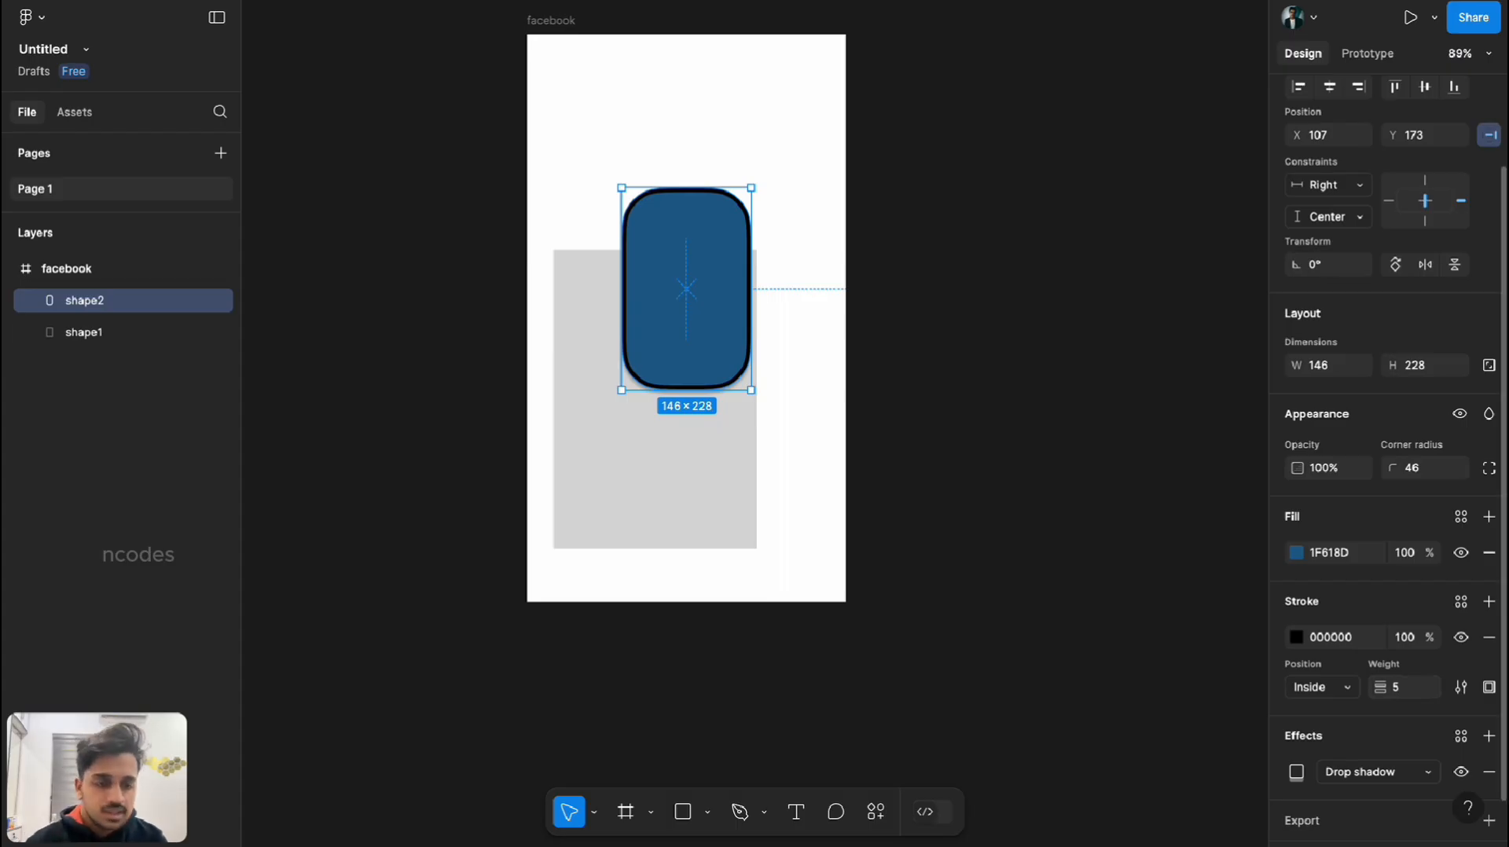
Try the Outside and Center stroke positions on shape2, and return the stroke to Inside.
click(1321, 687)
click(1332, 710)
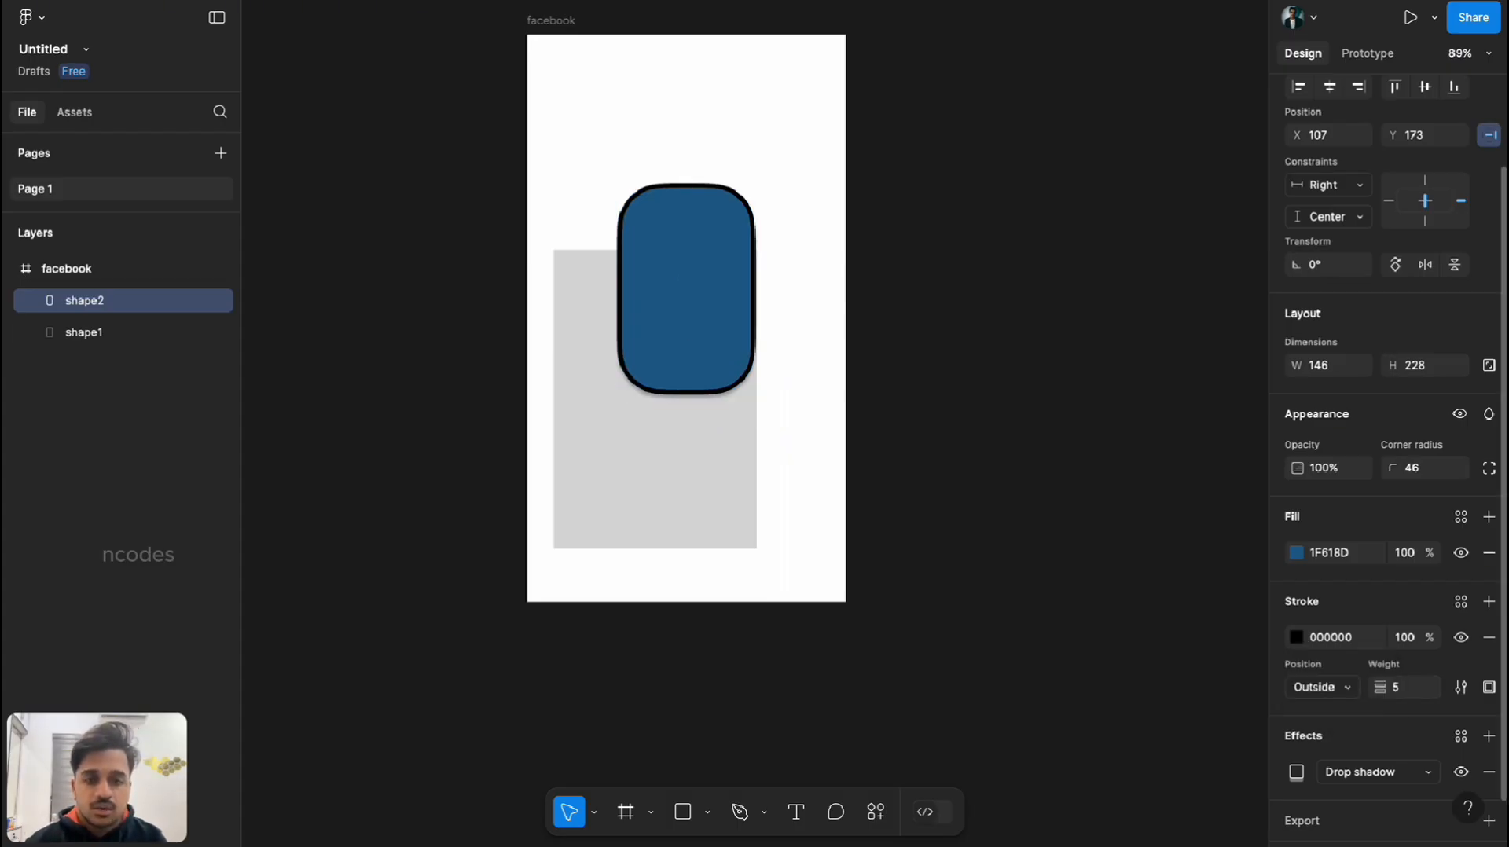
click(1321, 686)
click(1328, 638)
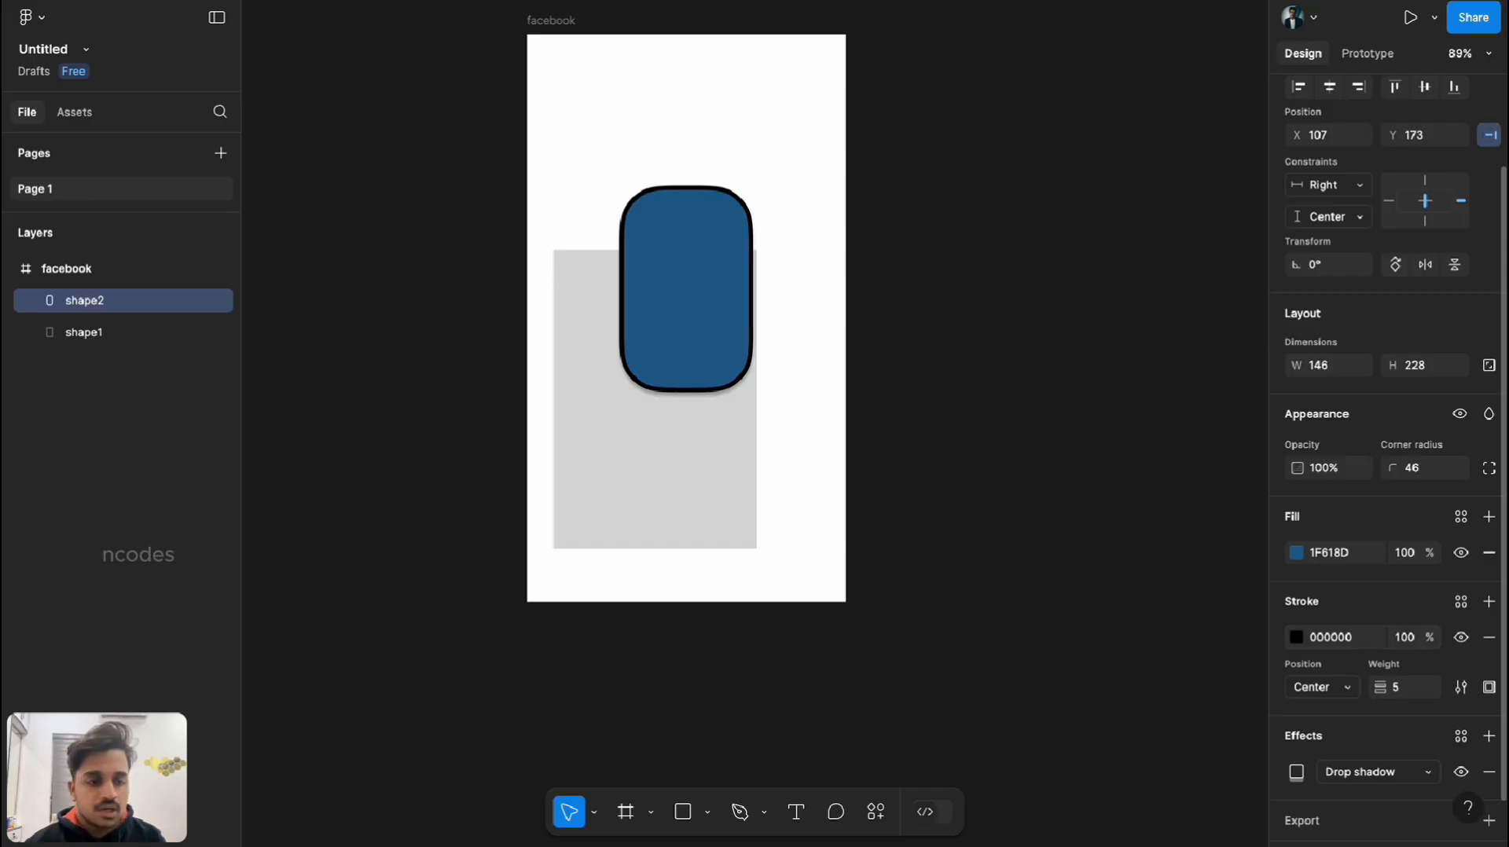
click(1321, 687)
click(1328, 710)
Recolour shape2's drop shadow to a red shade and deselect the shape.
scroll(1395, 455, down, 1)
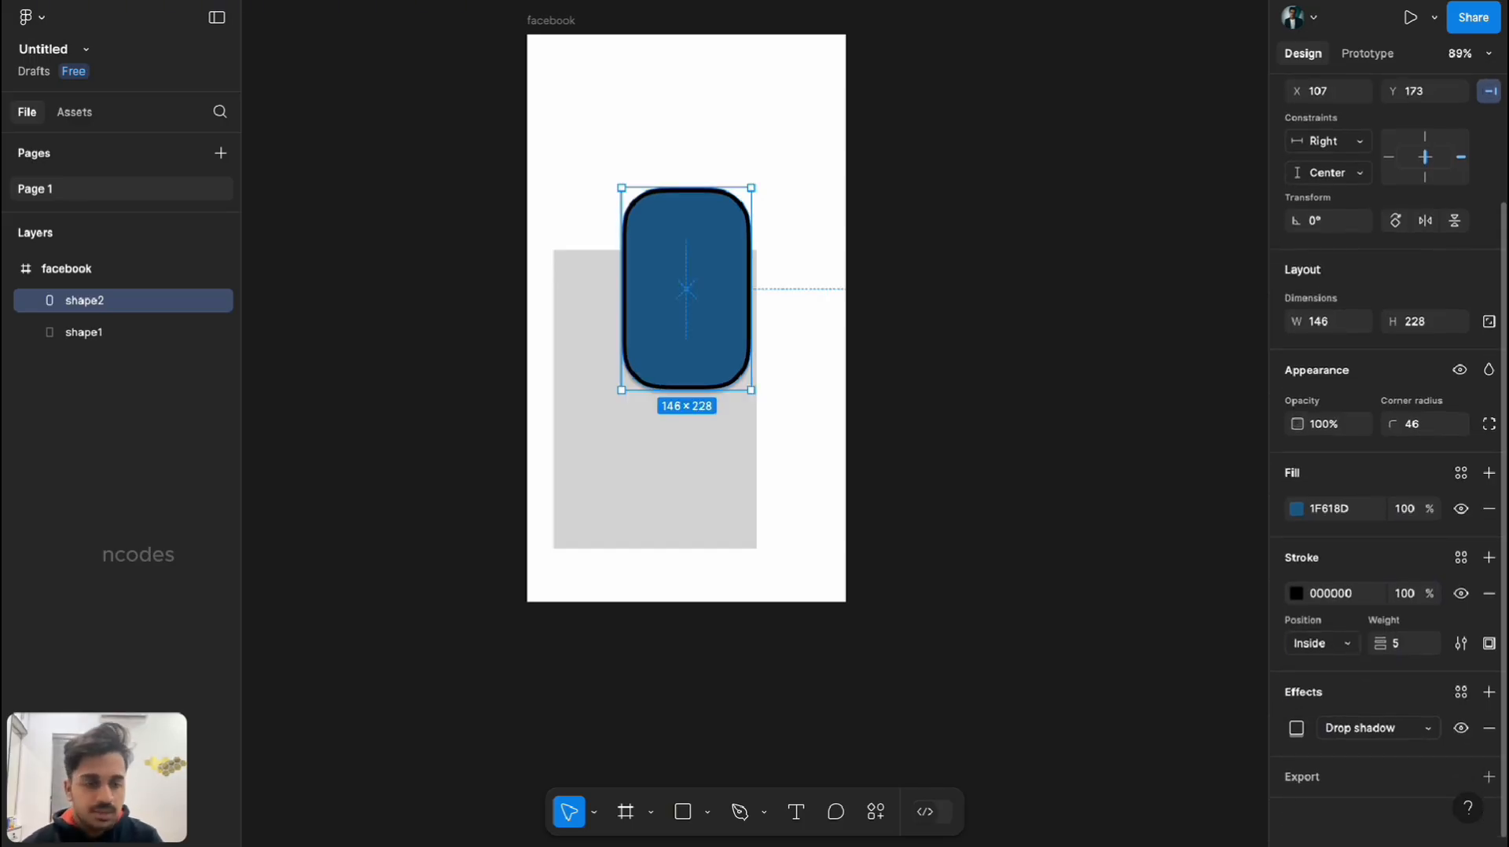
click(1378, 728)
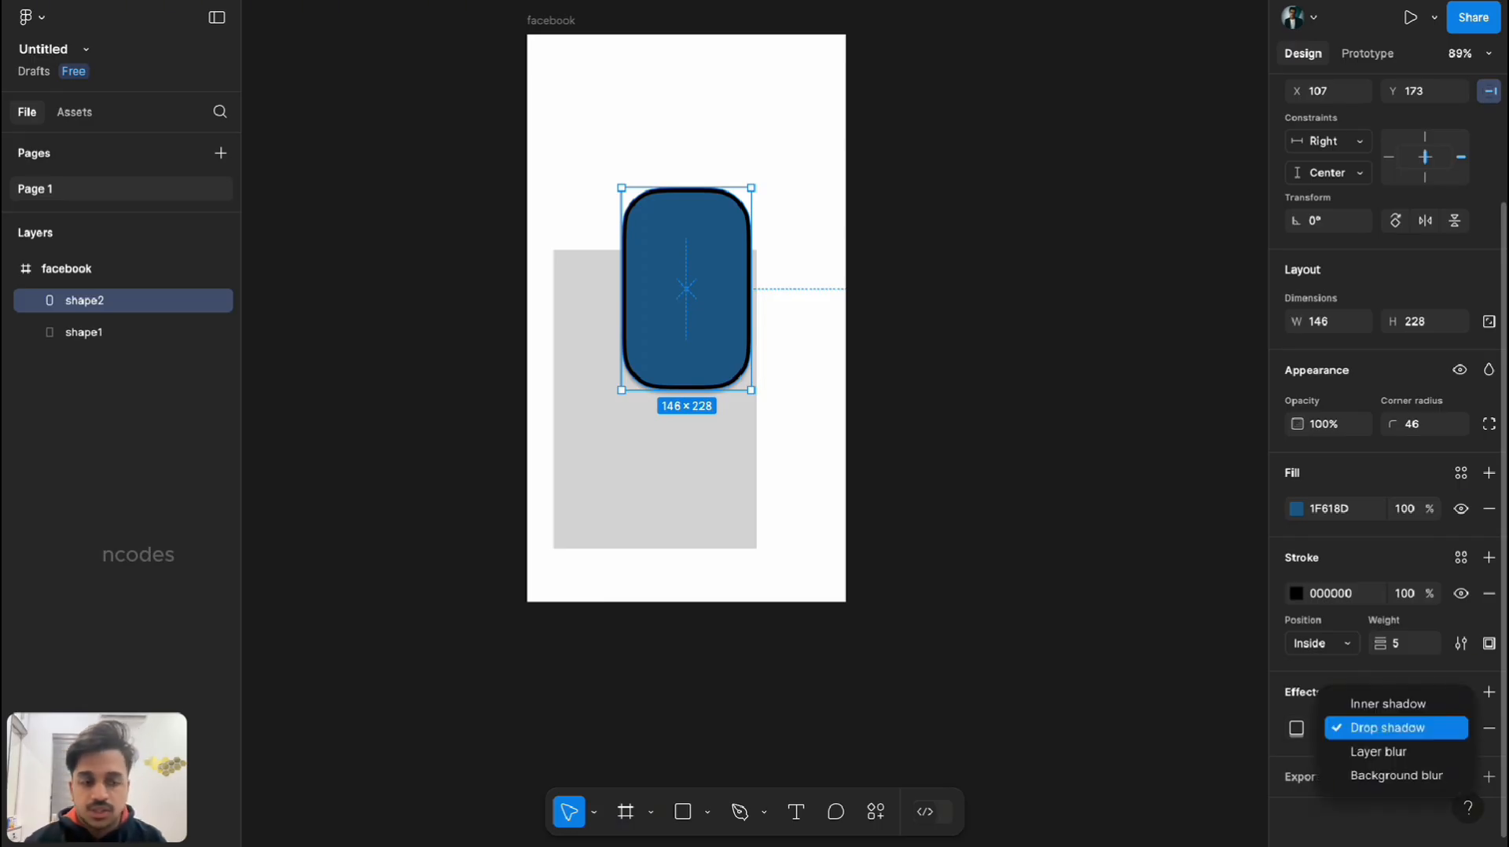
click(1387, 727)
click(1297, 728)
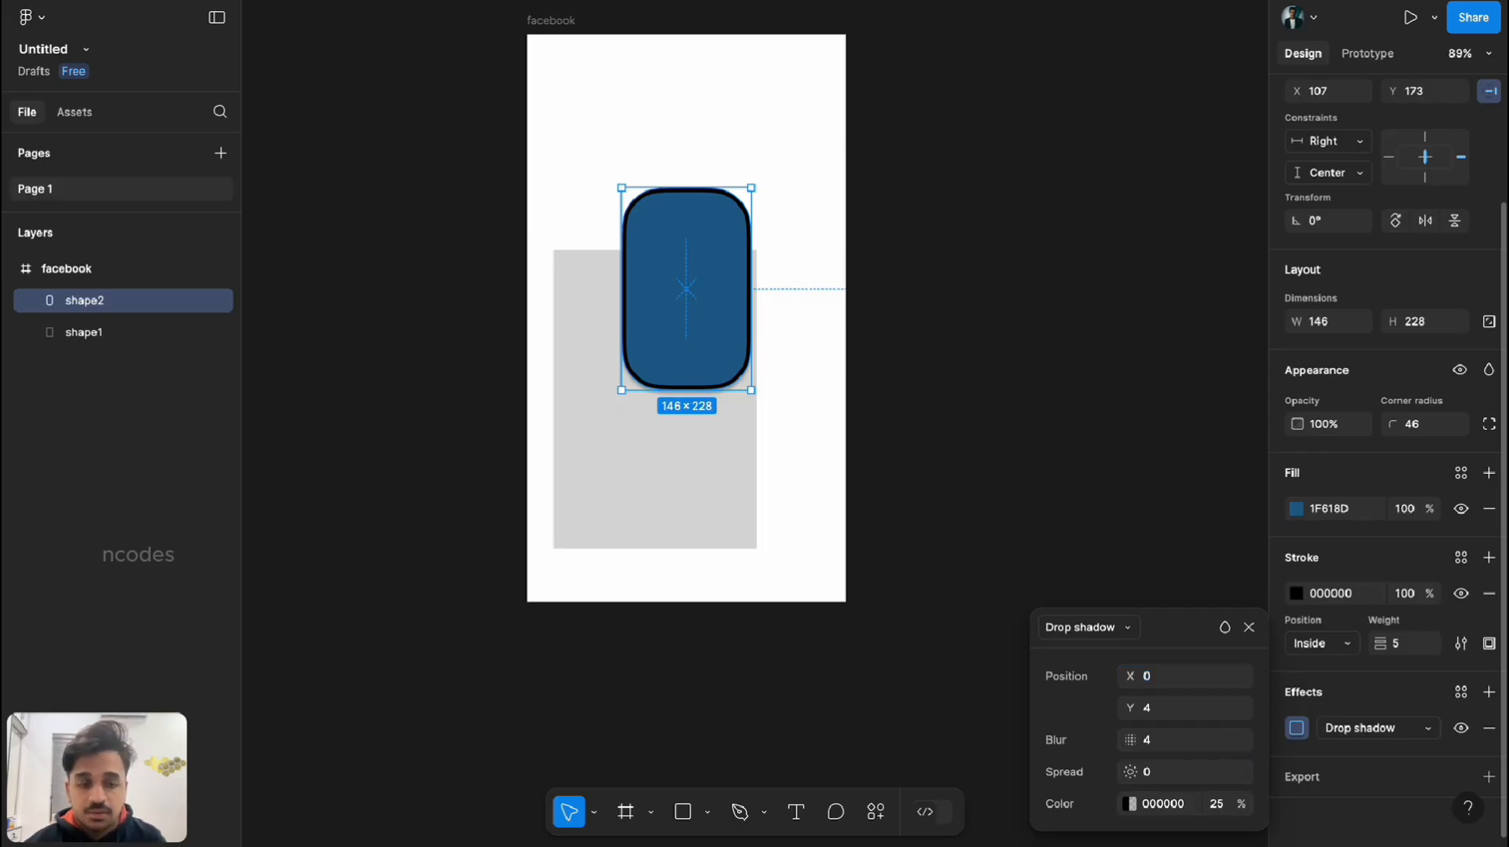
click(1128, 804)
drag(790, 583, 990, 350)
key(Escape)
key(Escape)
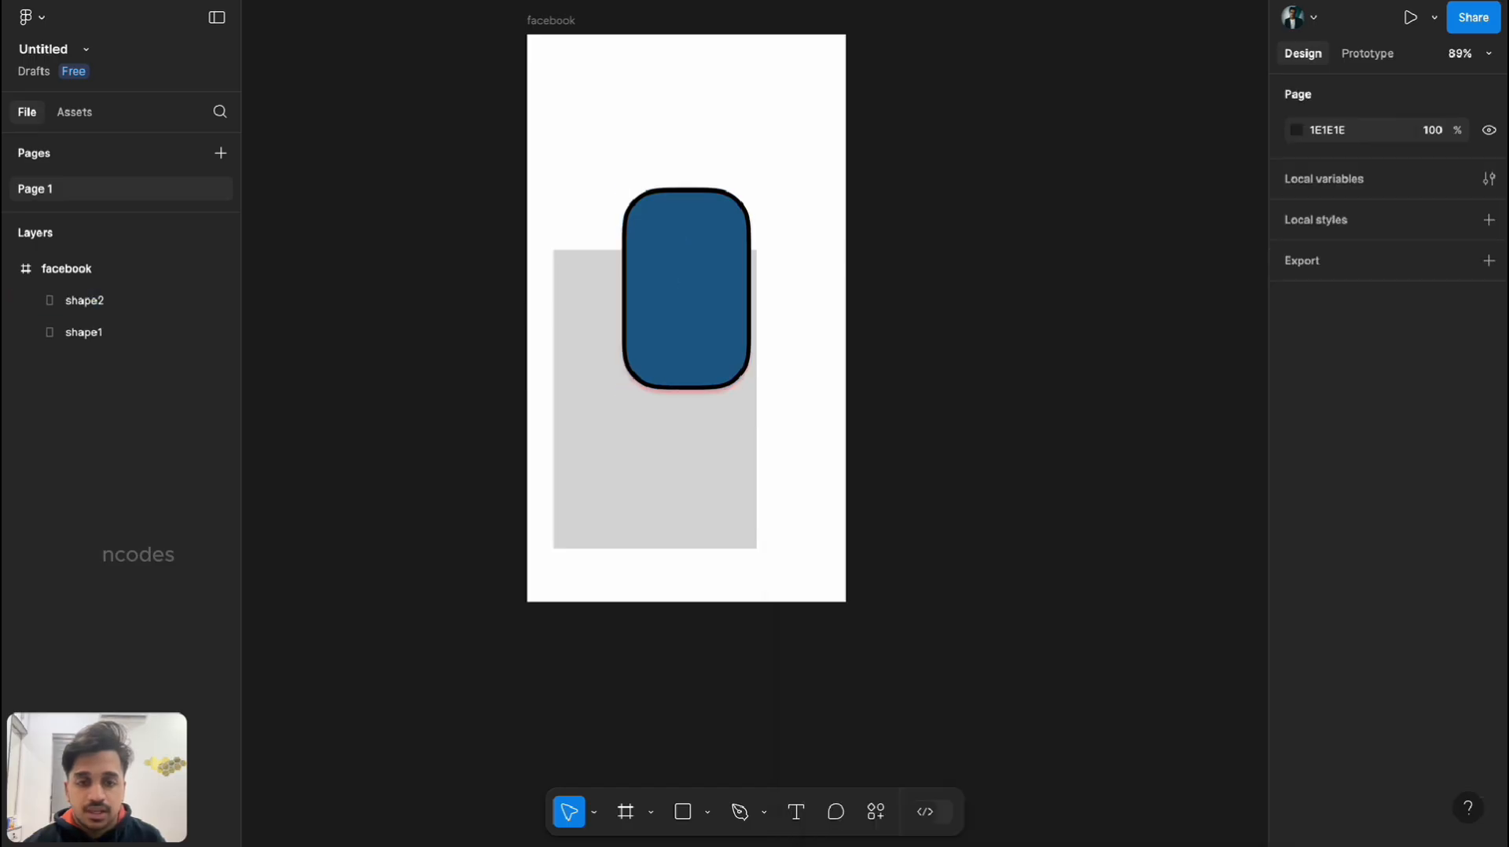
View the effect types available for shape2 and keep the drop shadow.
click(686, 290)
scroll(1425, 157, down, 2)
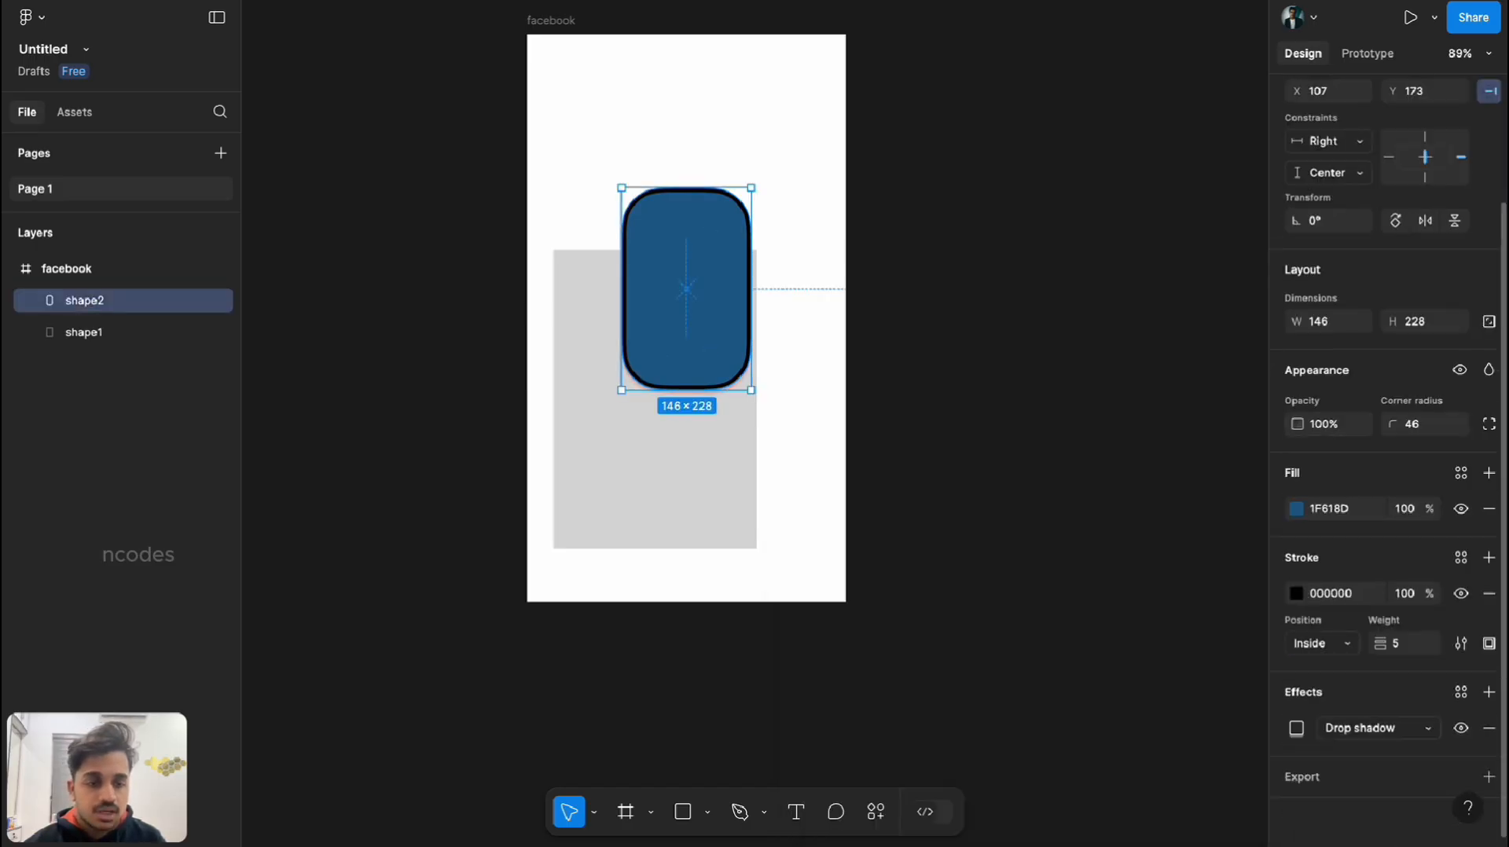
click(1375, 728)
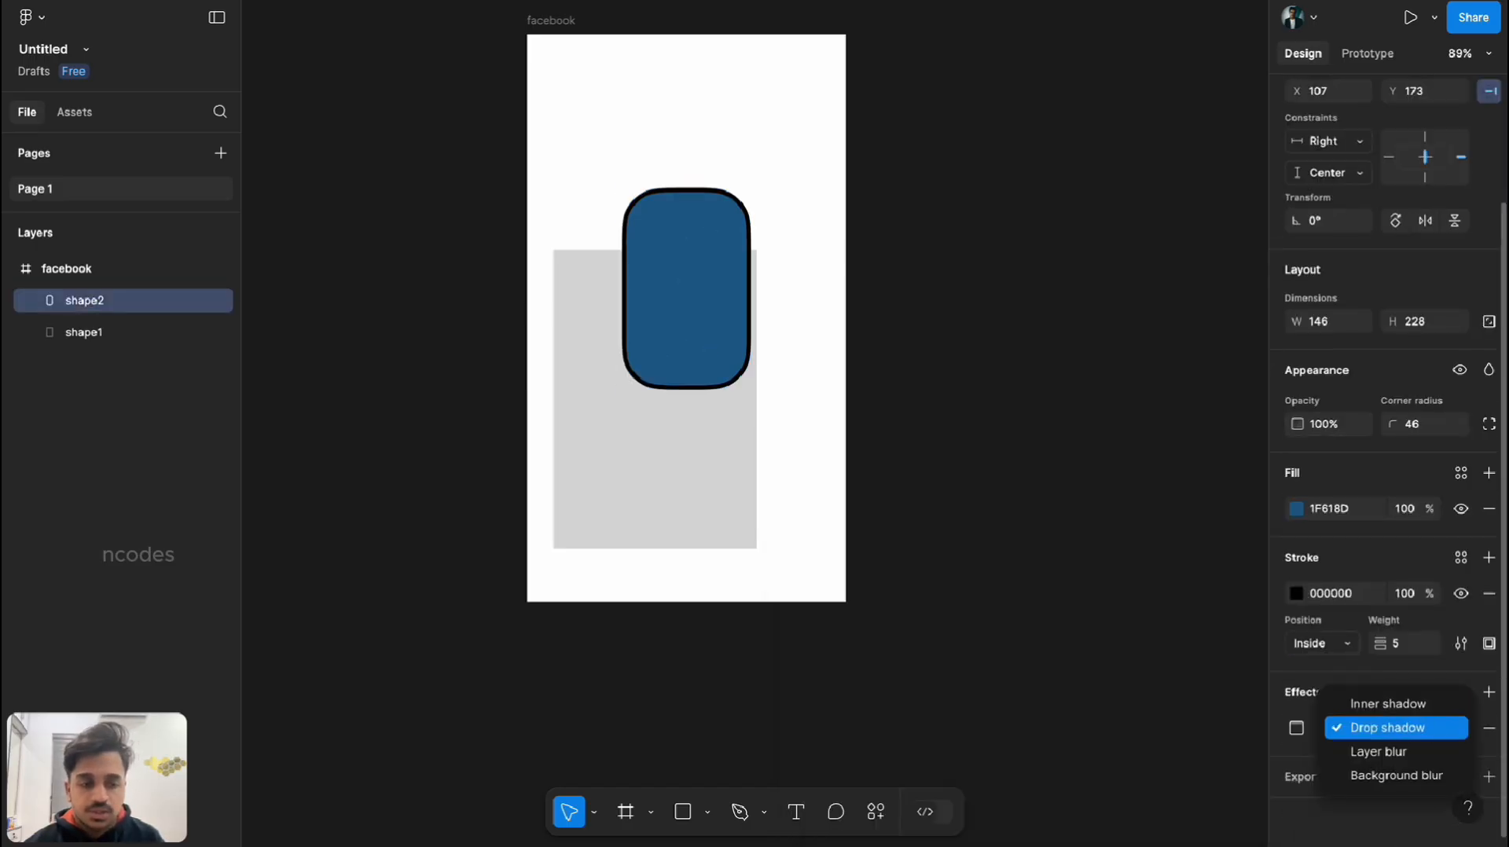
key(Escape)
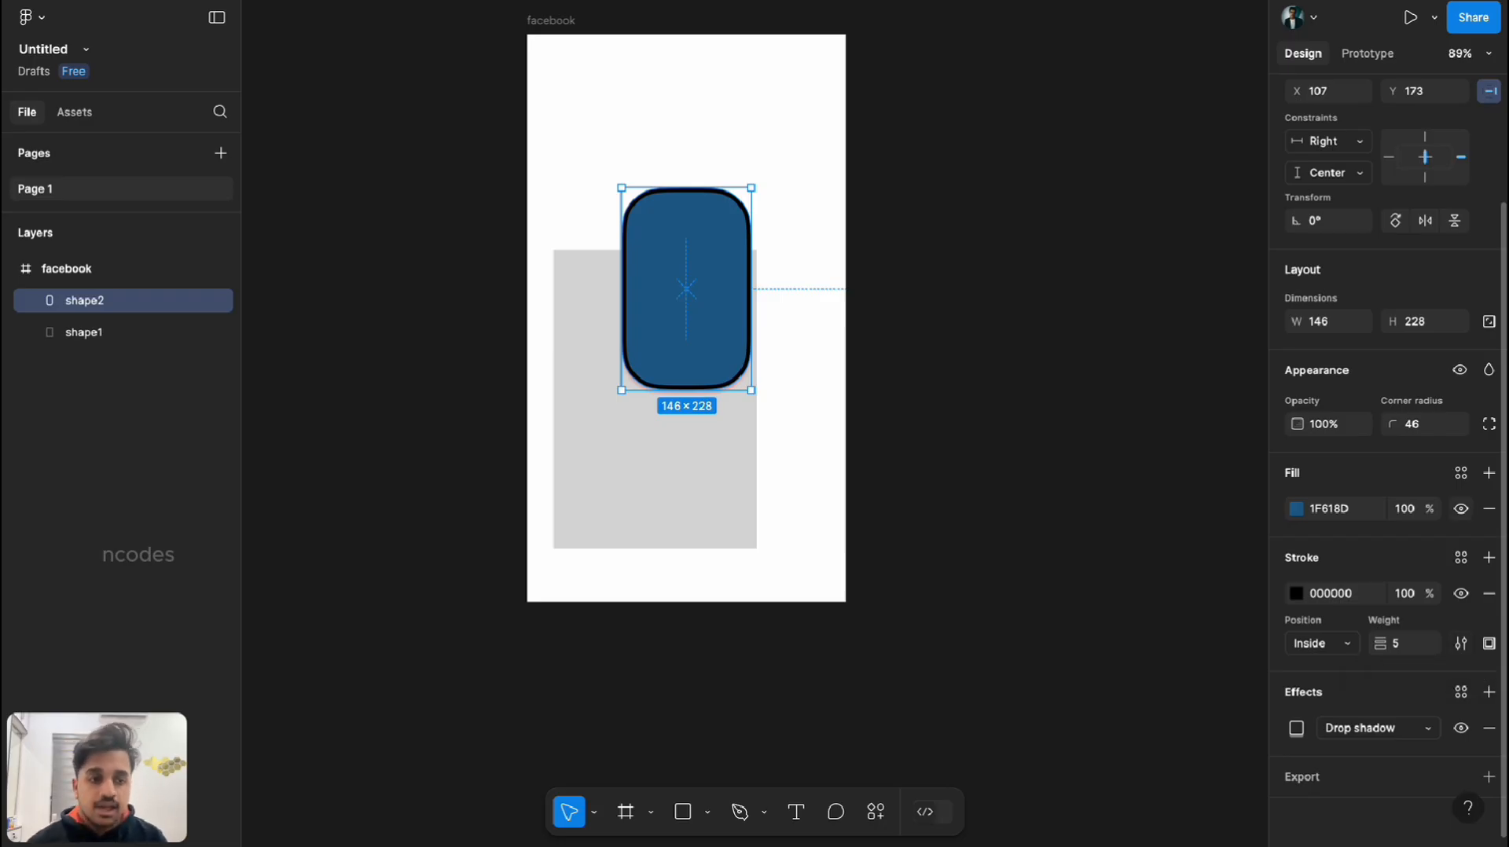
Hide and show again first shape2's stroke and then its fill.
click(1461, 509)
click(1461, 509)
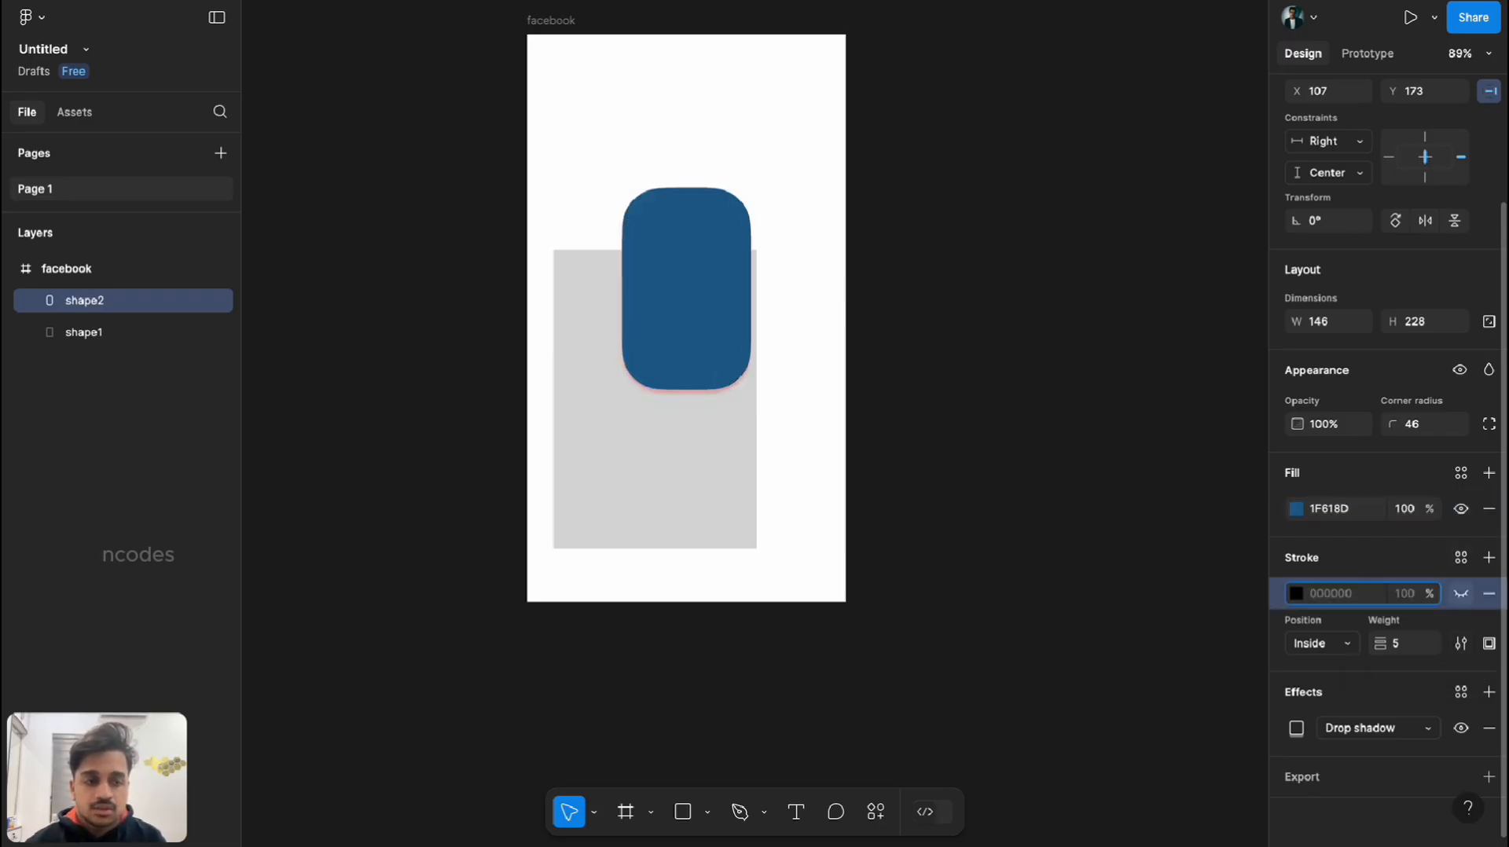
click(1461, 509)
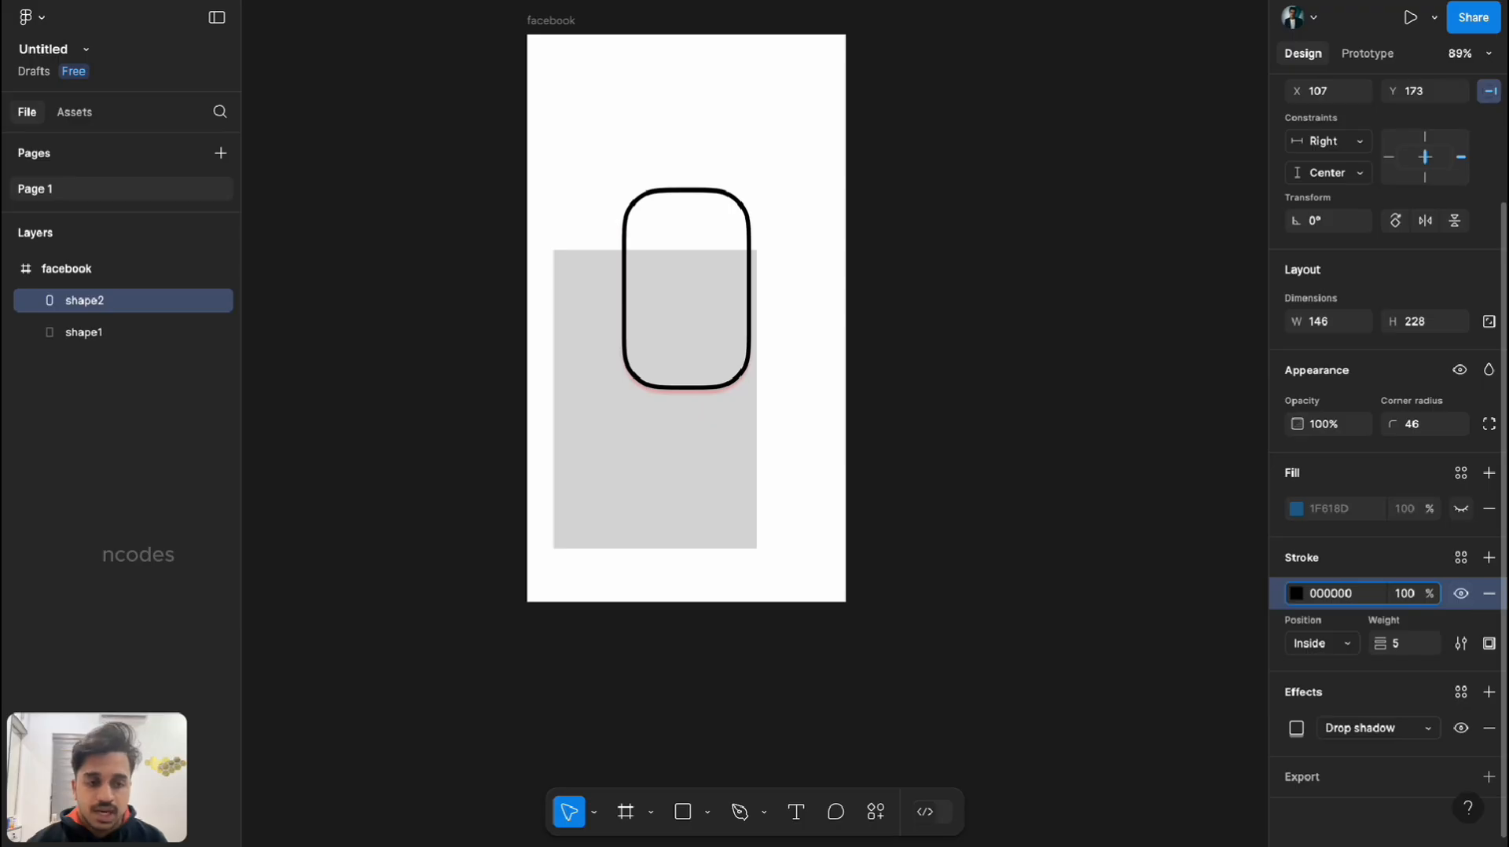
click(1461, 509)
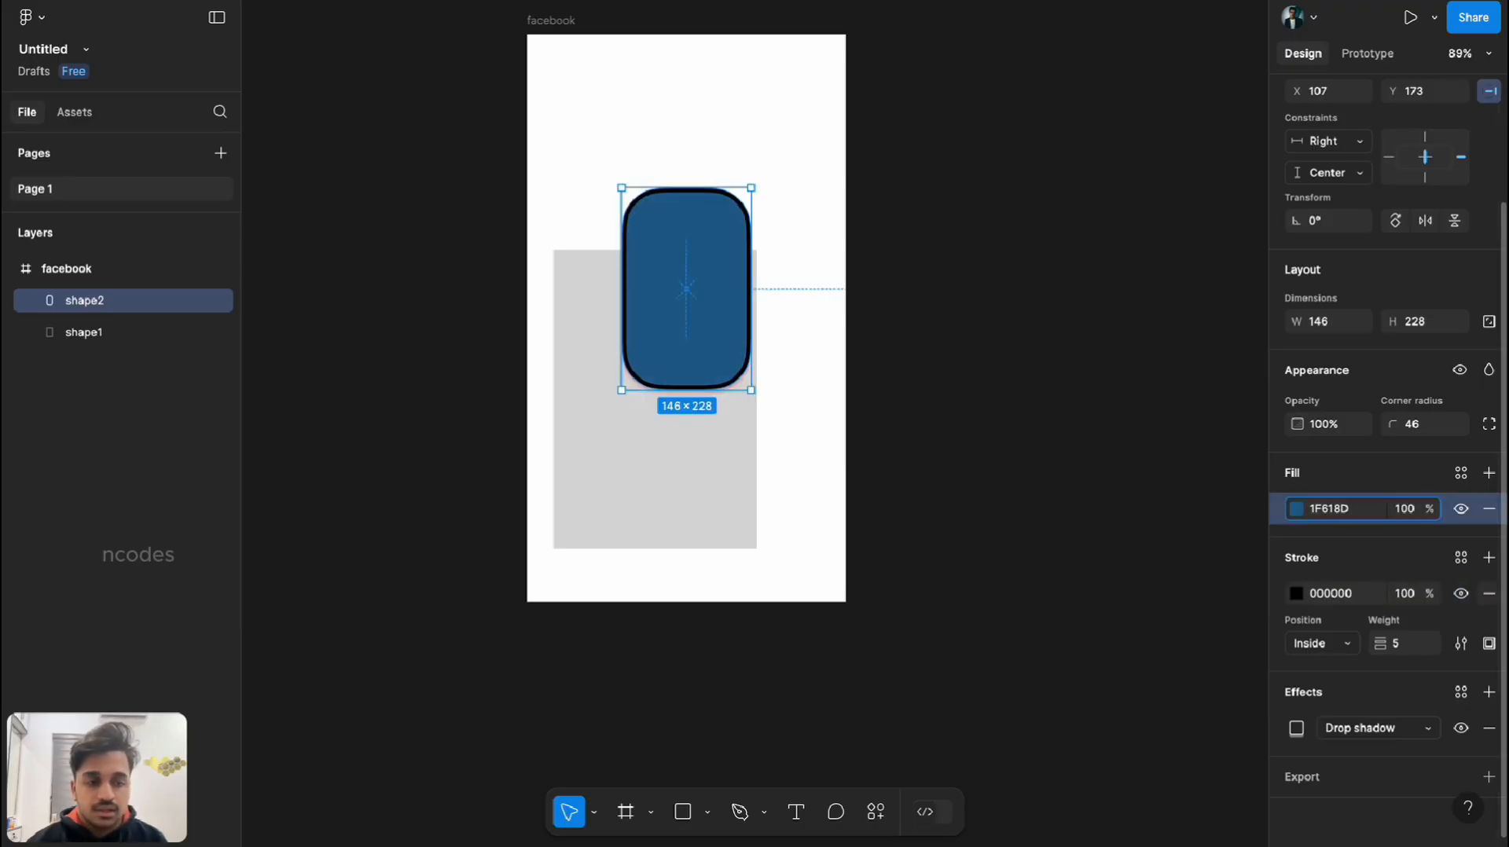
Try removing shape2's stroke and drop shadow, and undo both removals.
click(1488, 593)
click(1489, 634)
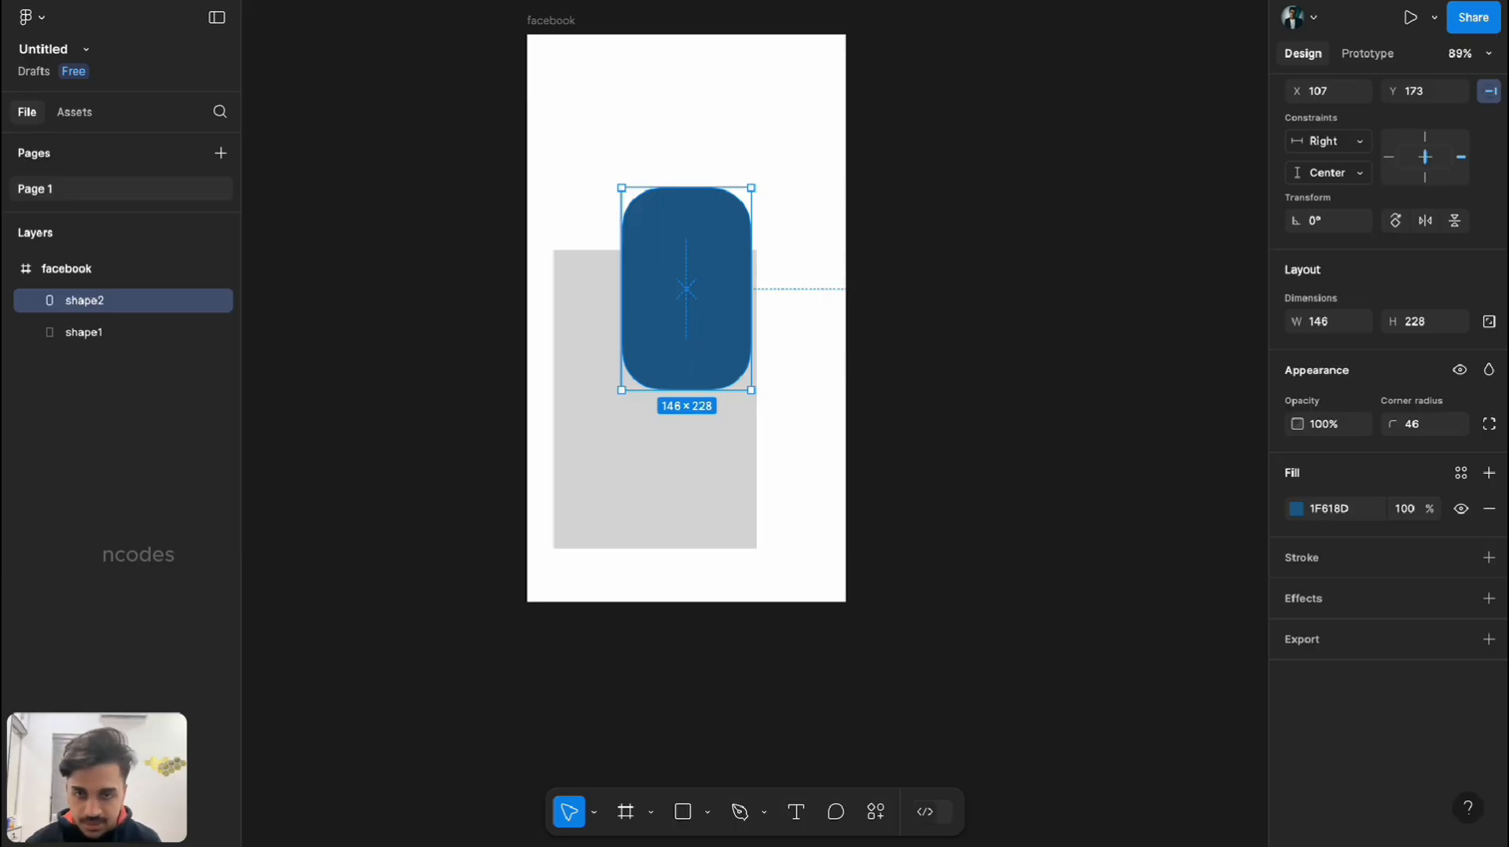
key(ctrl+z)
key(ctrl+z)
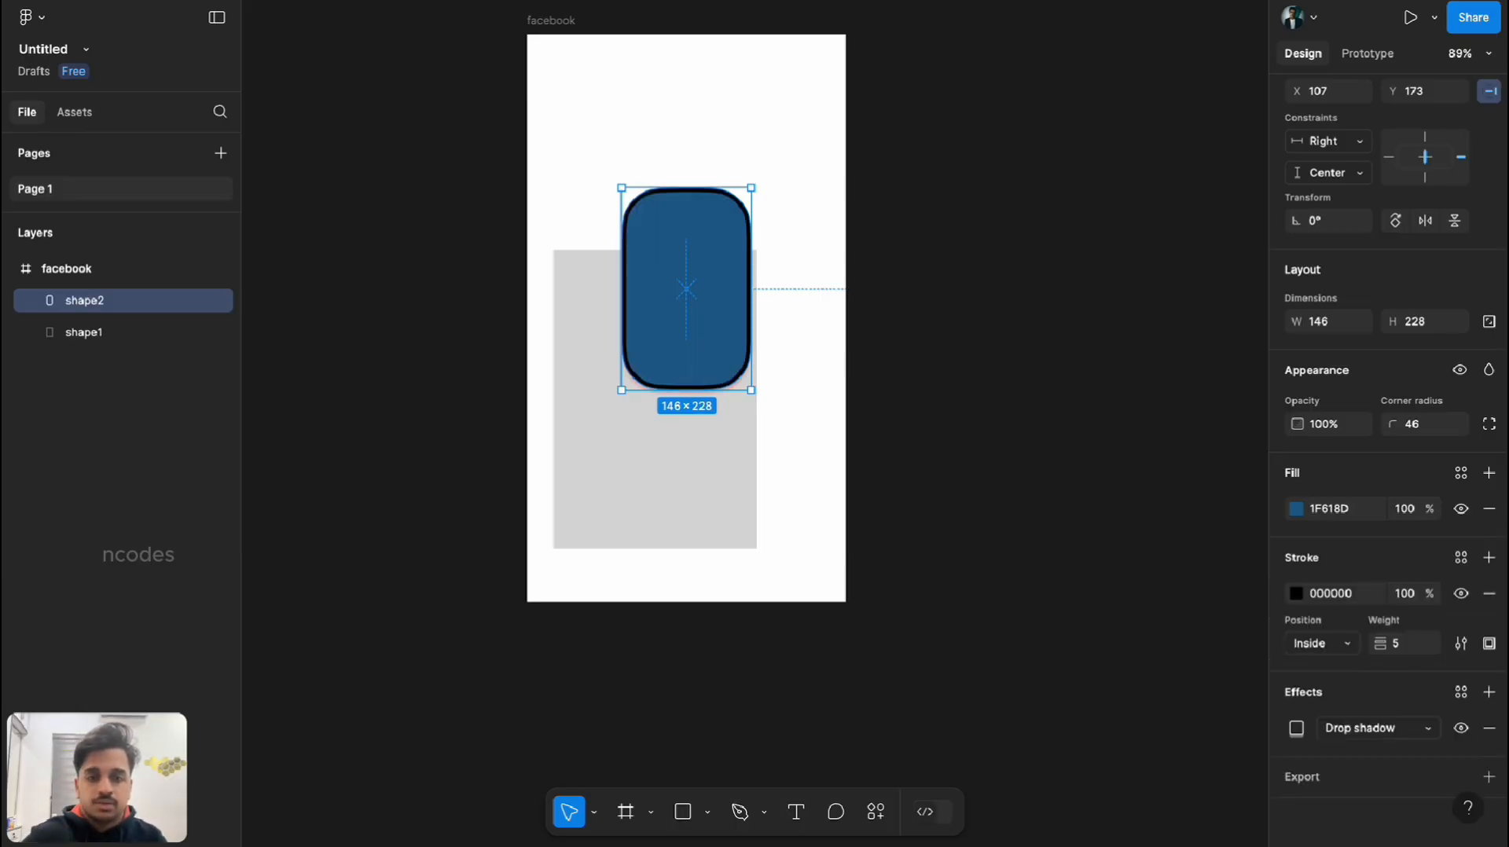
Move shape2 down over shape1, to about X 91, Y 274.
drag(686, 288, 671, 378)
scroll(786, 377, down, 2)
scroll(786, 377, up, 2)
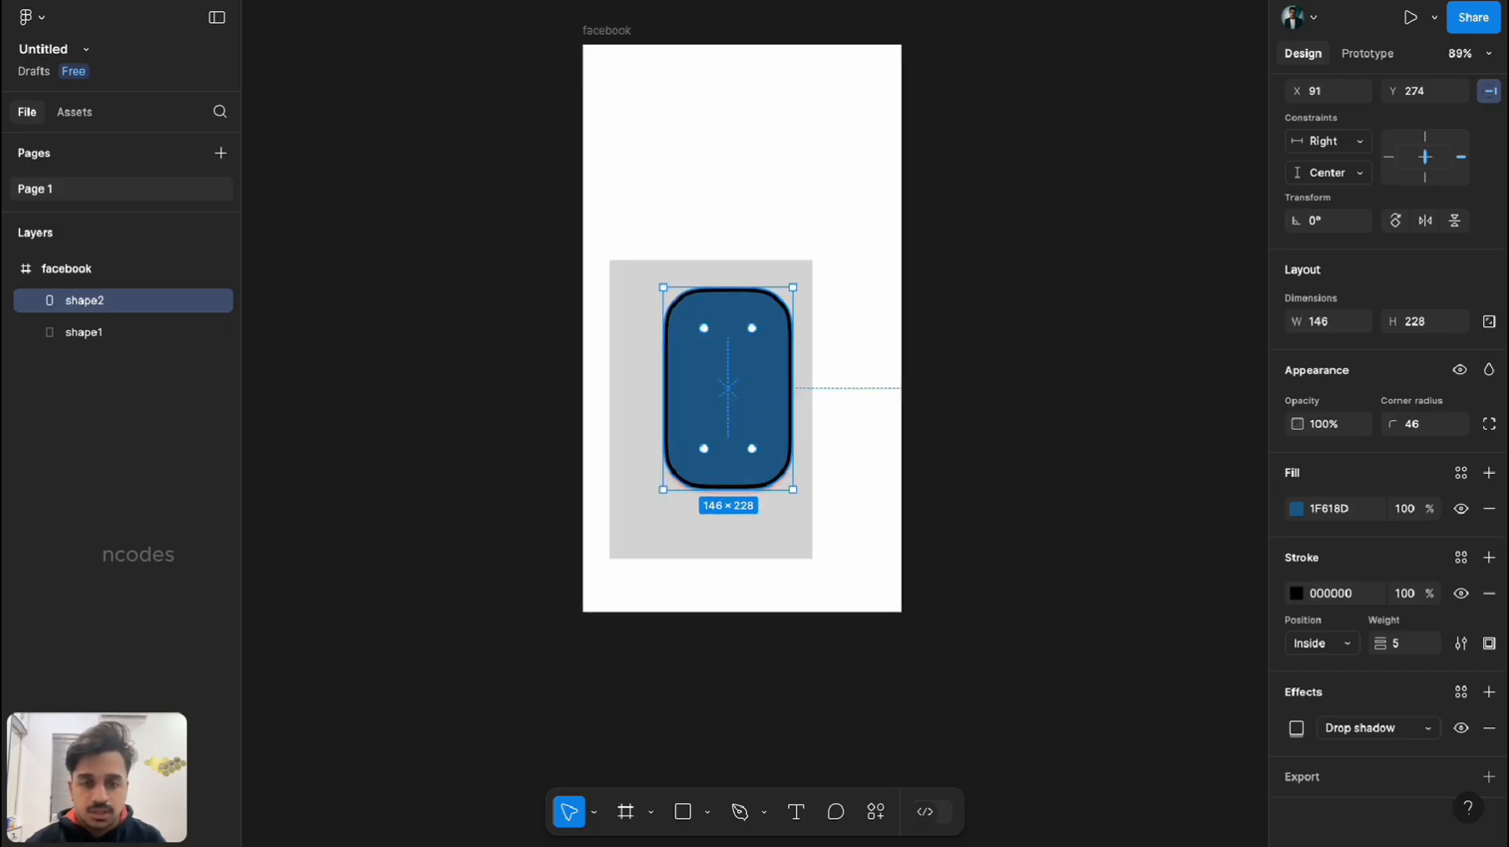
Add an export setting to shape2, view the available file formats and keep PNG.
click(1488, 776)
scroll(1387, 471, down, 2)
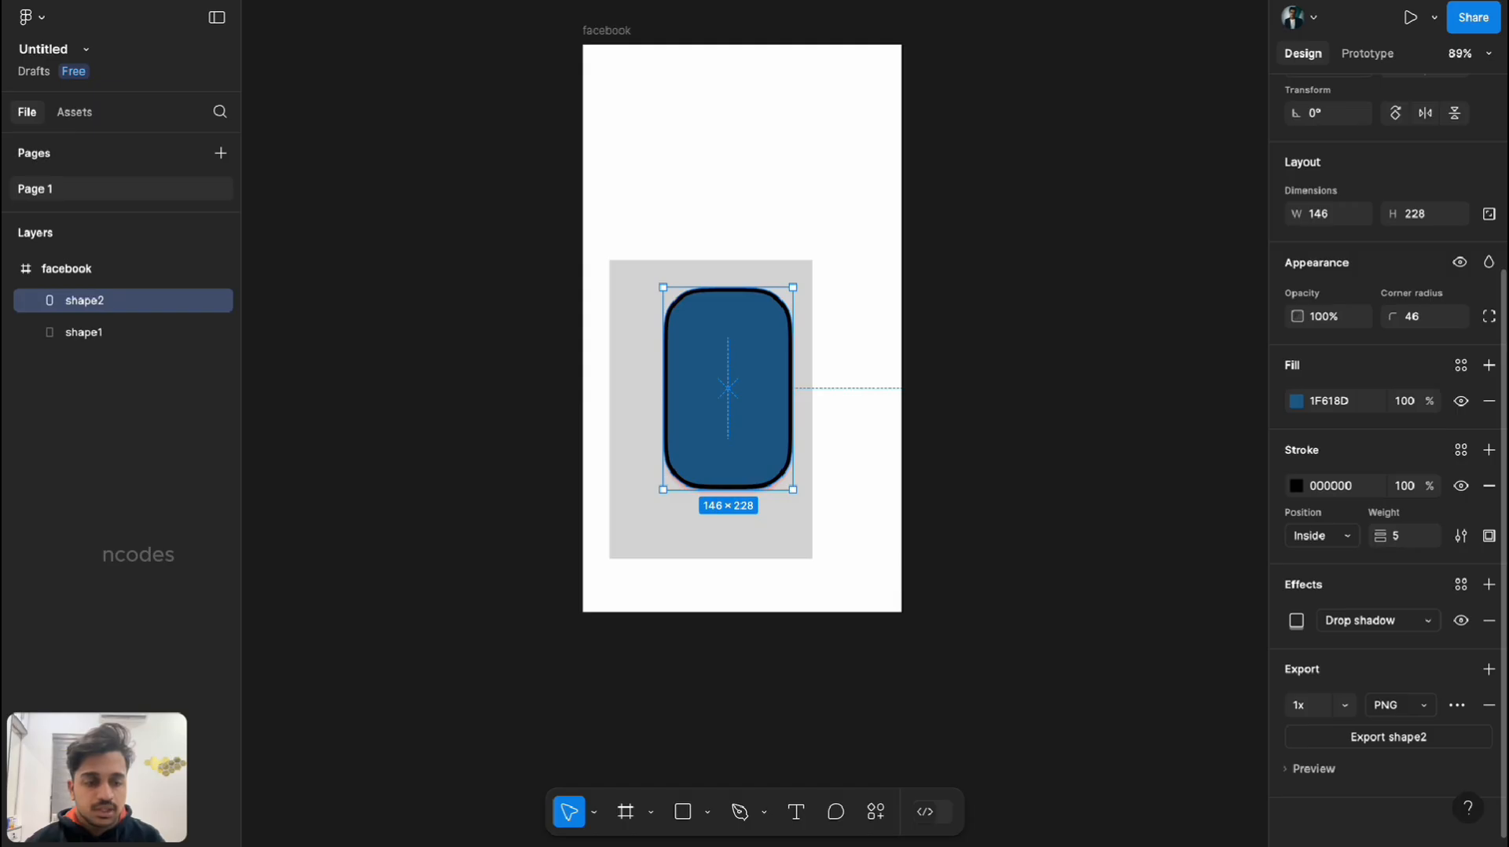
click(1400, 705)
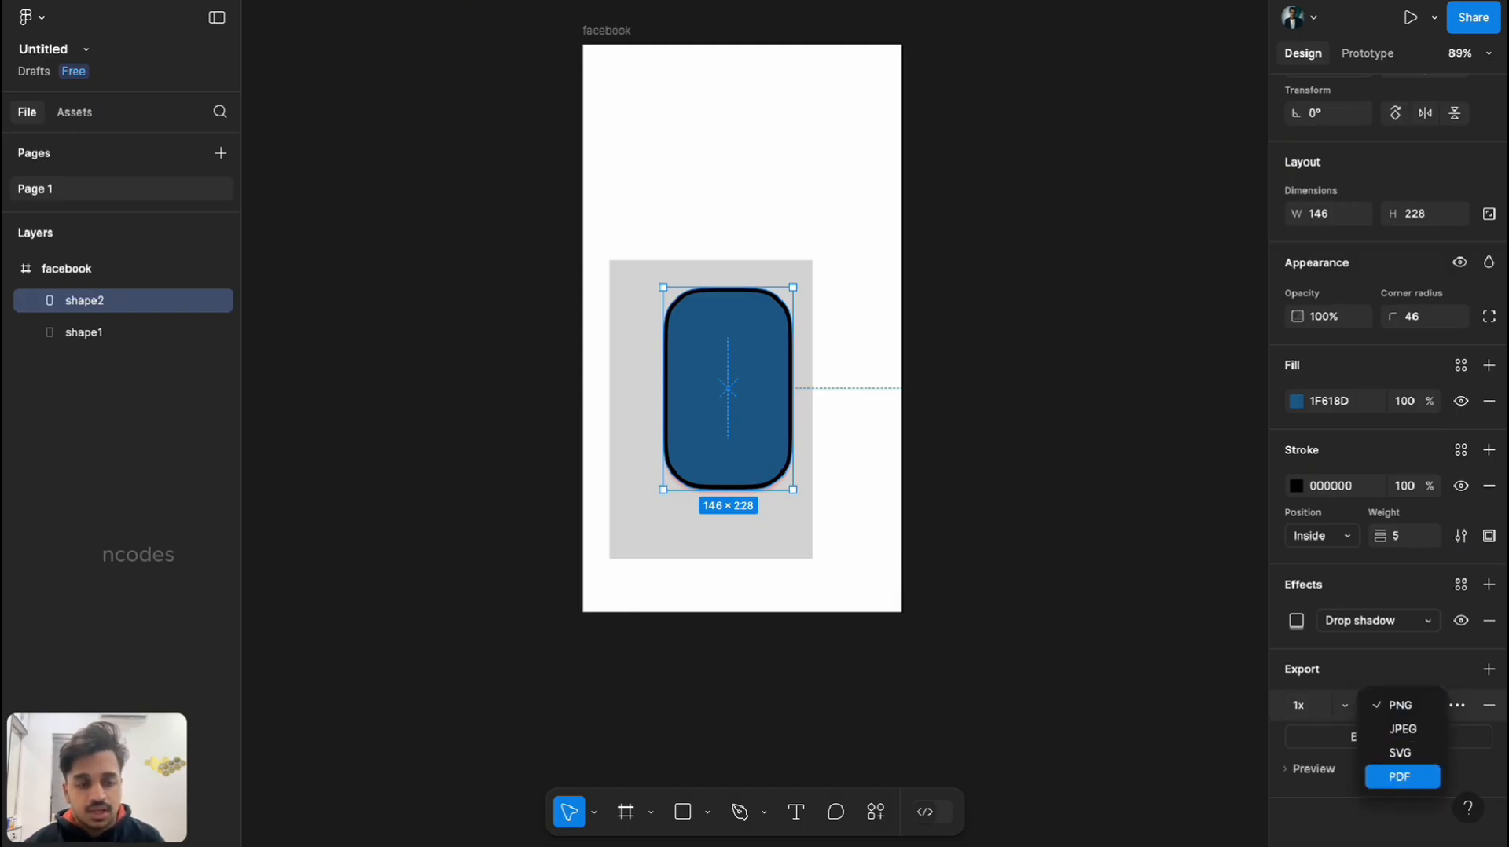
click(1400, 705)
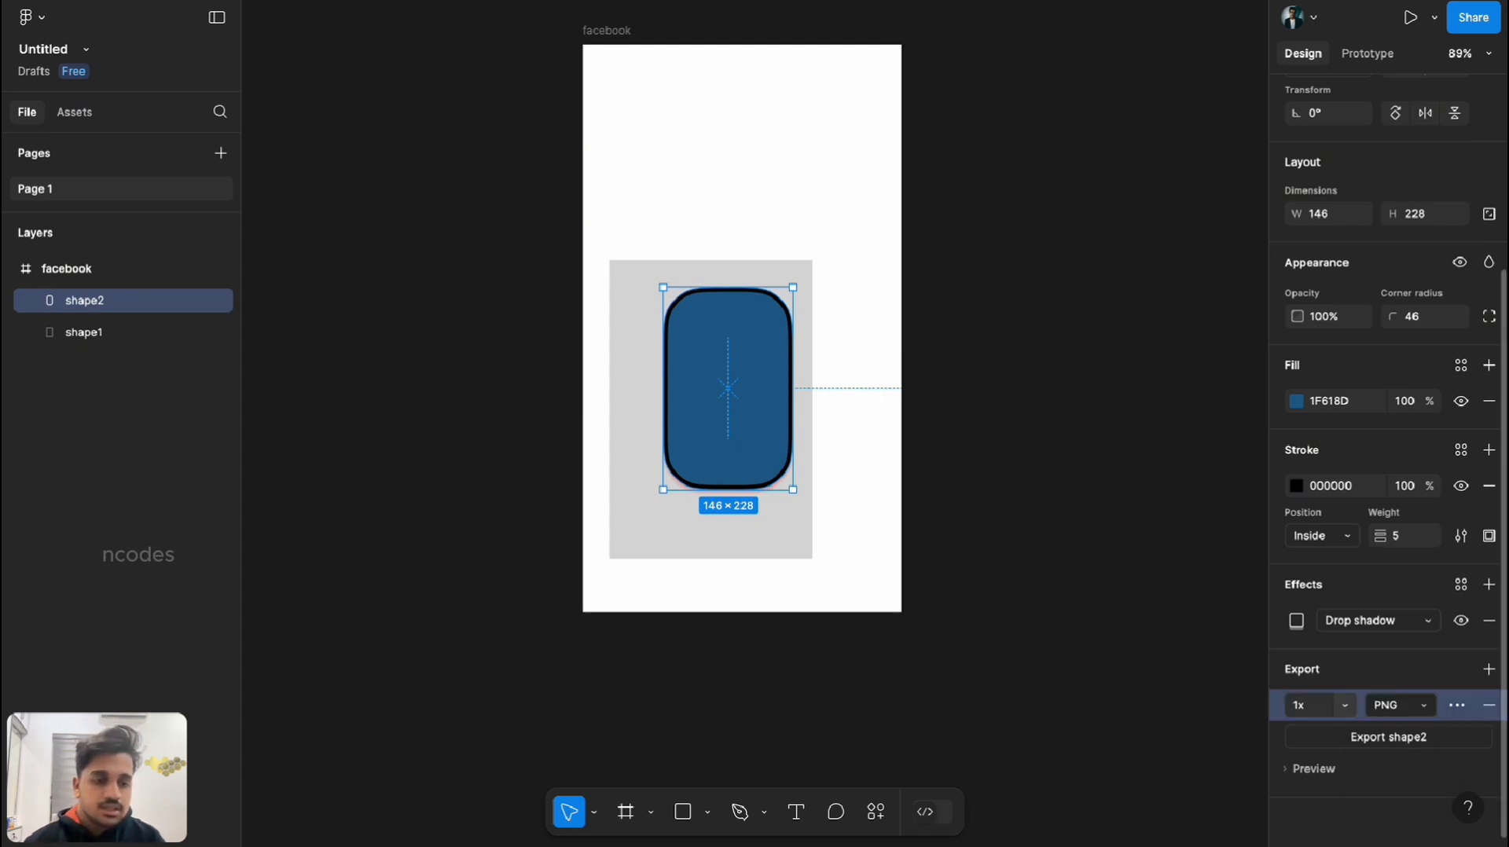
Export shape2 as a PNG at 1x scale and clear the selection.
click(1345, 705)
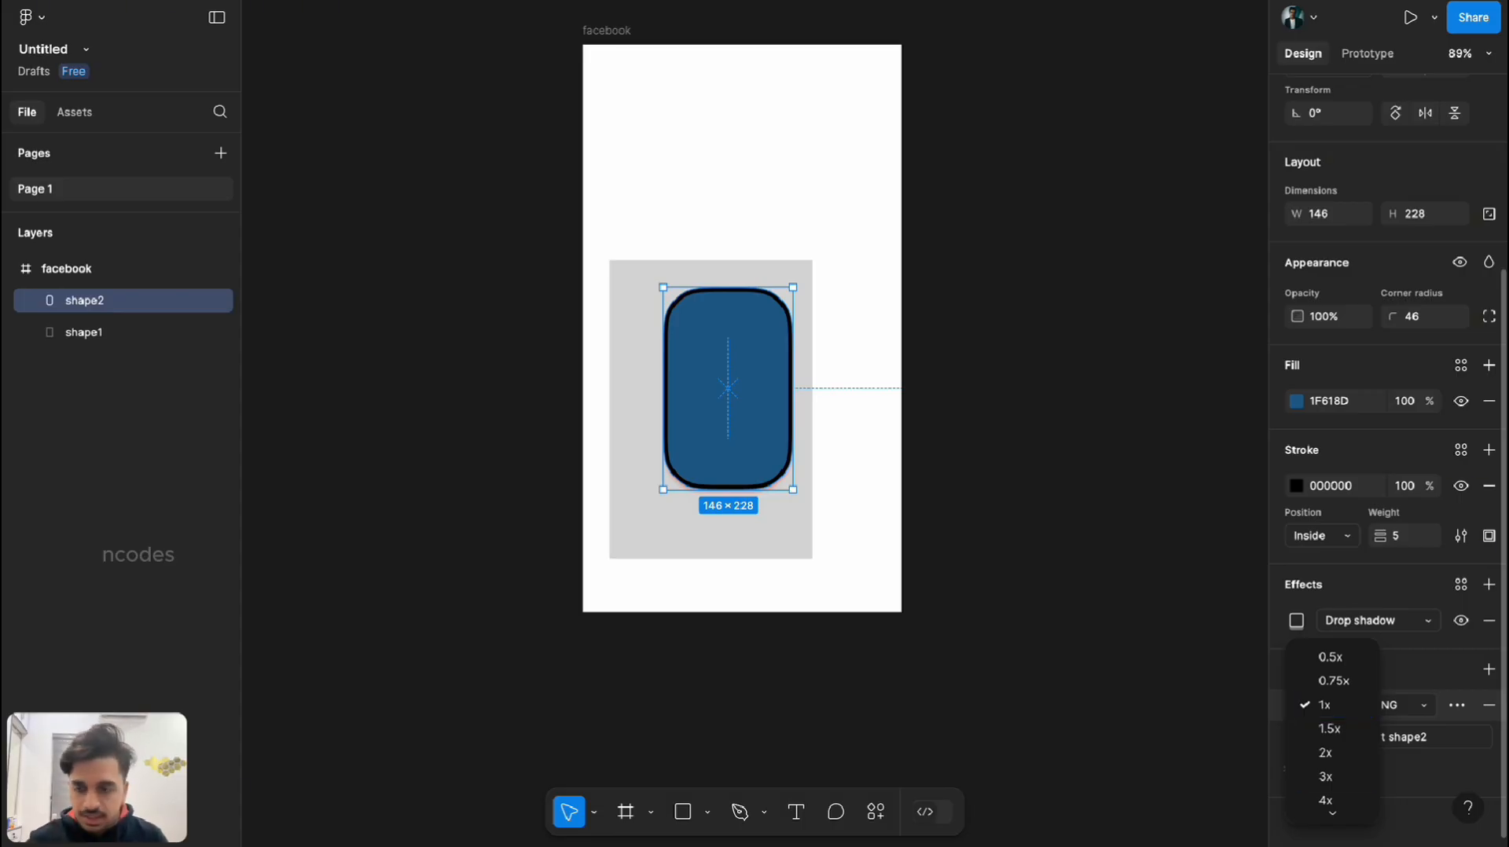
click(1407, 705)
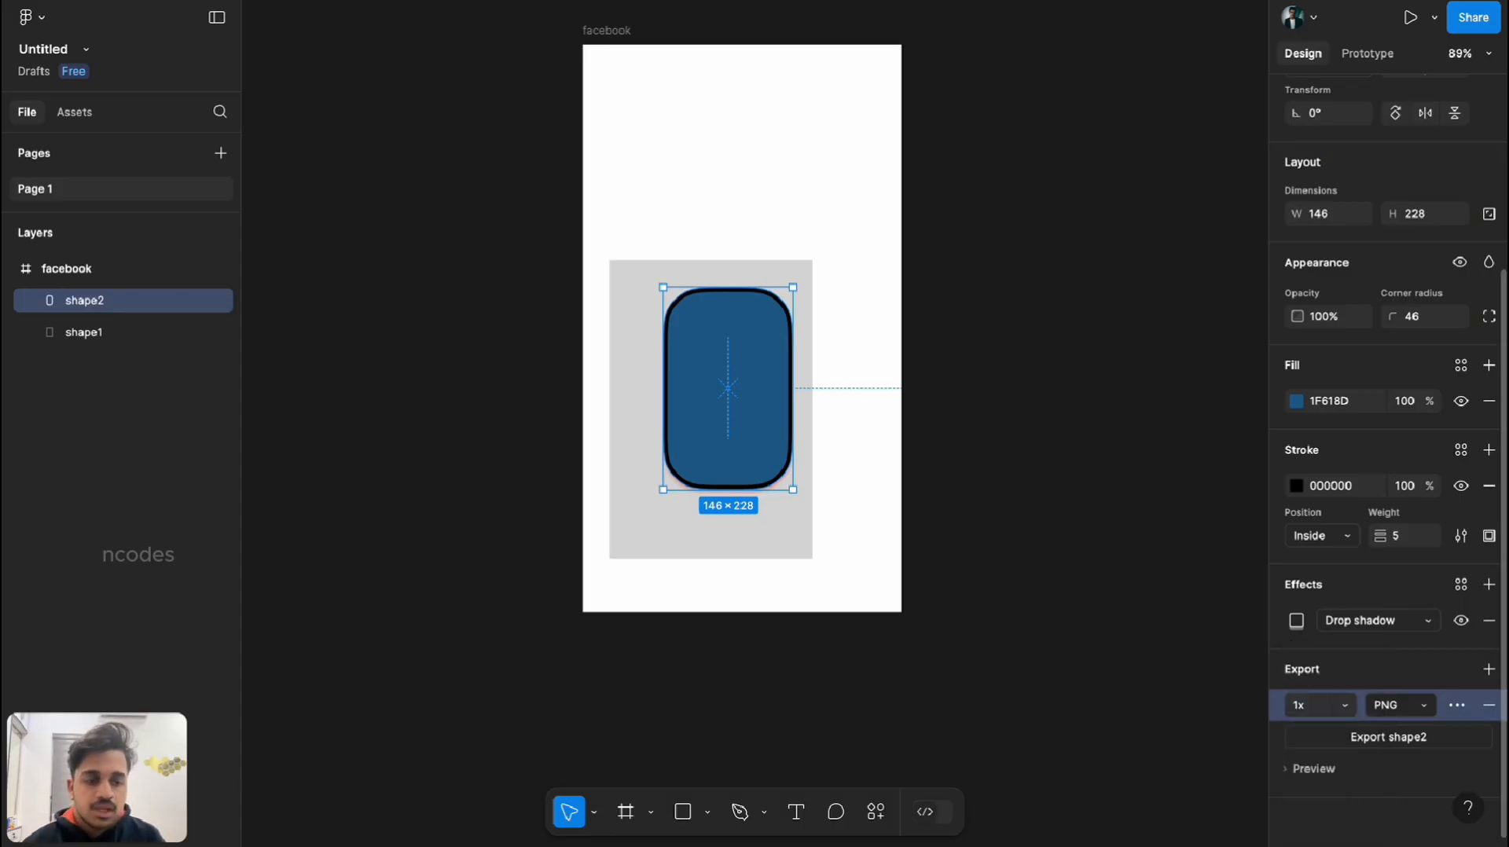
click(1406, 705)
click(1403, 705)
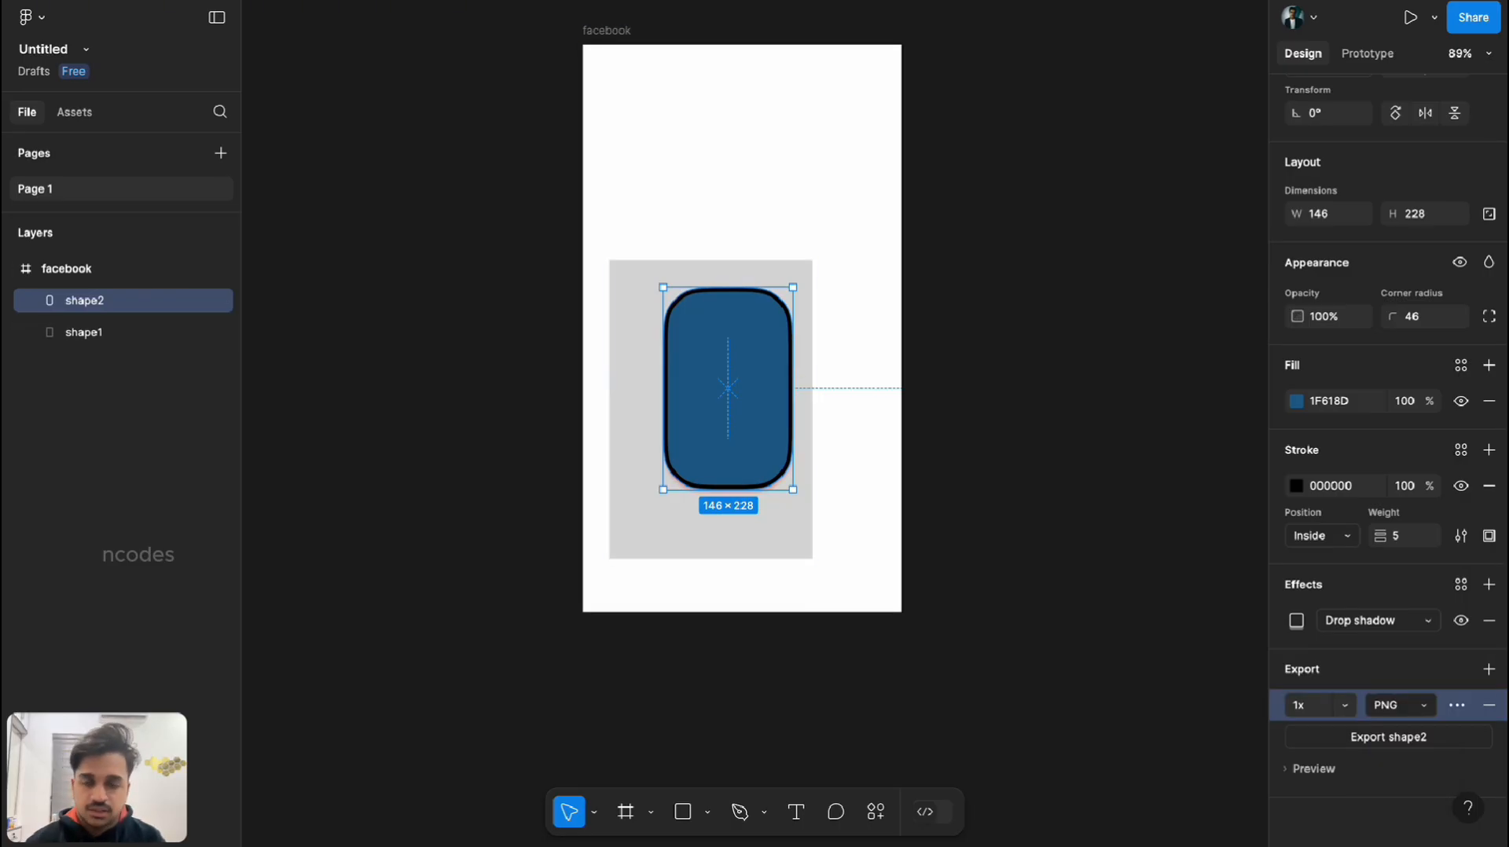
click(1388, 737)
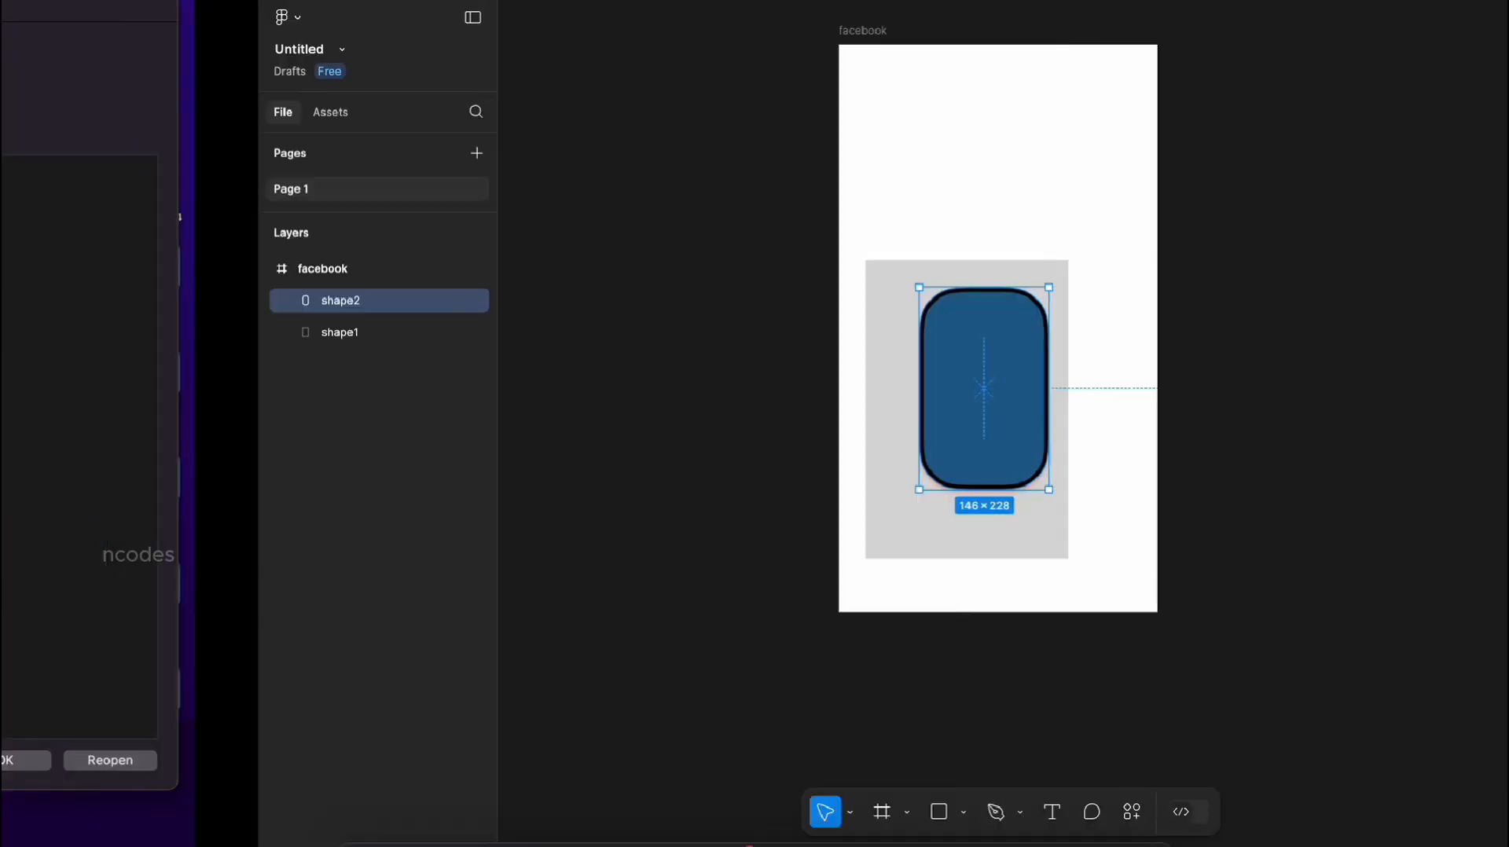
key(Escape)
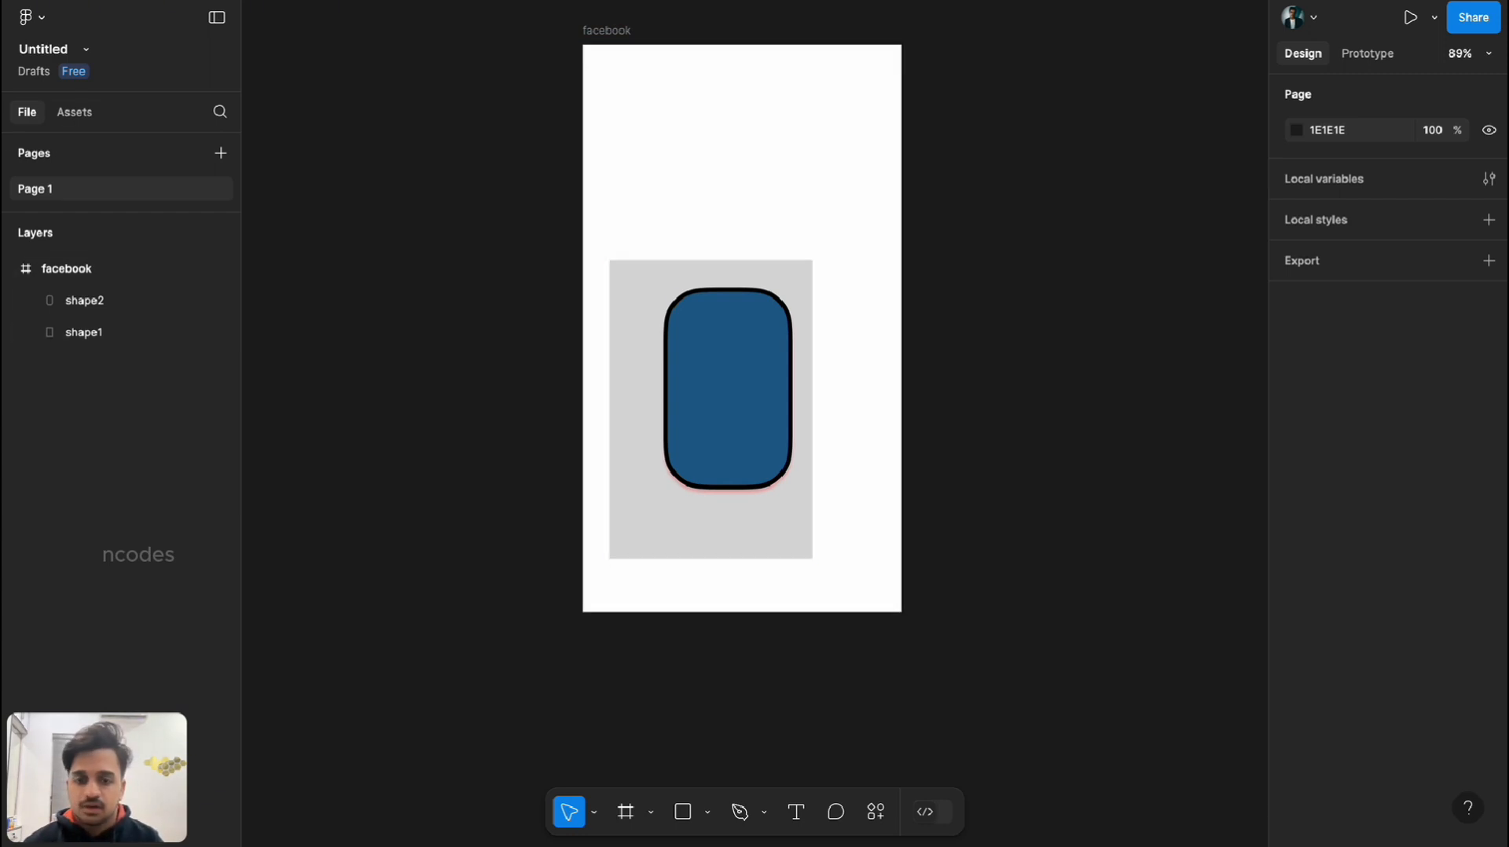
Draw a circle about 138 × 138 inside the facebook frame, above shape1.
click(708, 811)
click(723, 690)
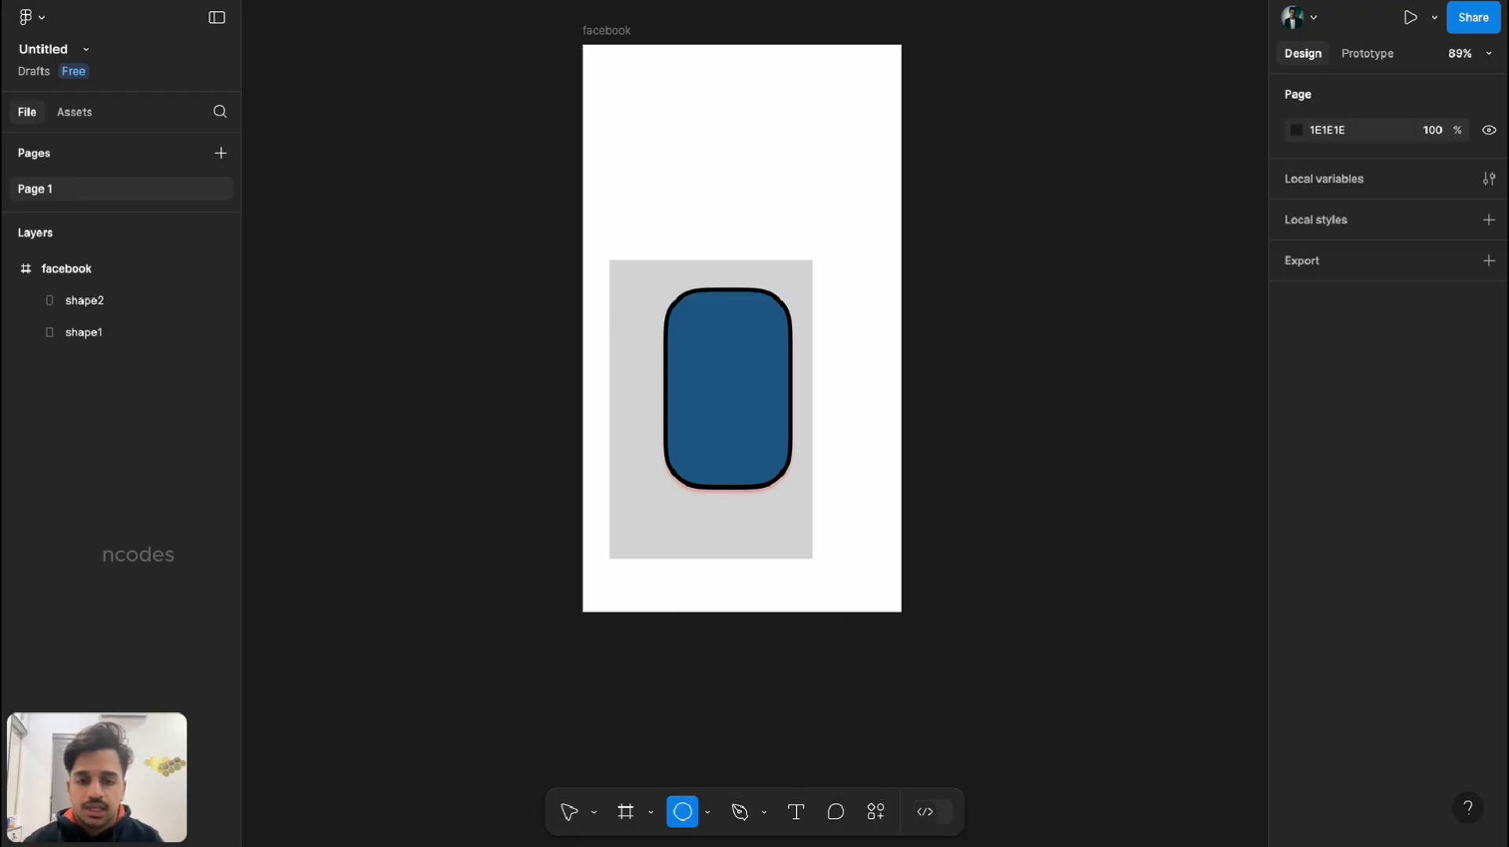
mouse_move(646, 109)
mouse_down()
mouse_move(758, 276)
mouse_move(770, 233)
mouse_up()
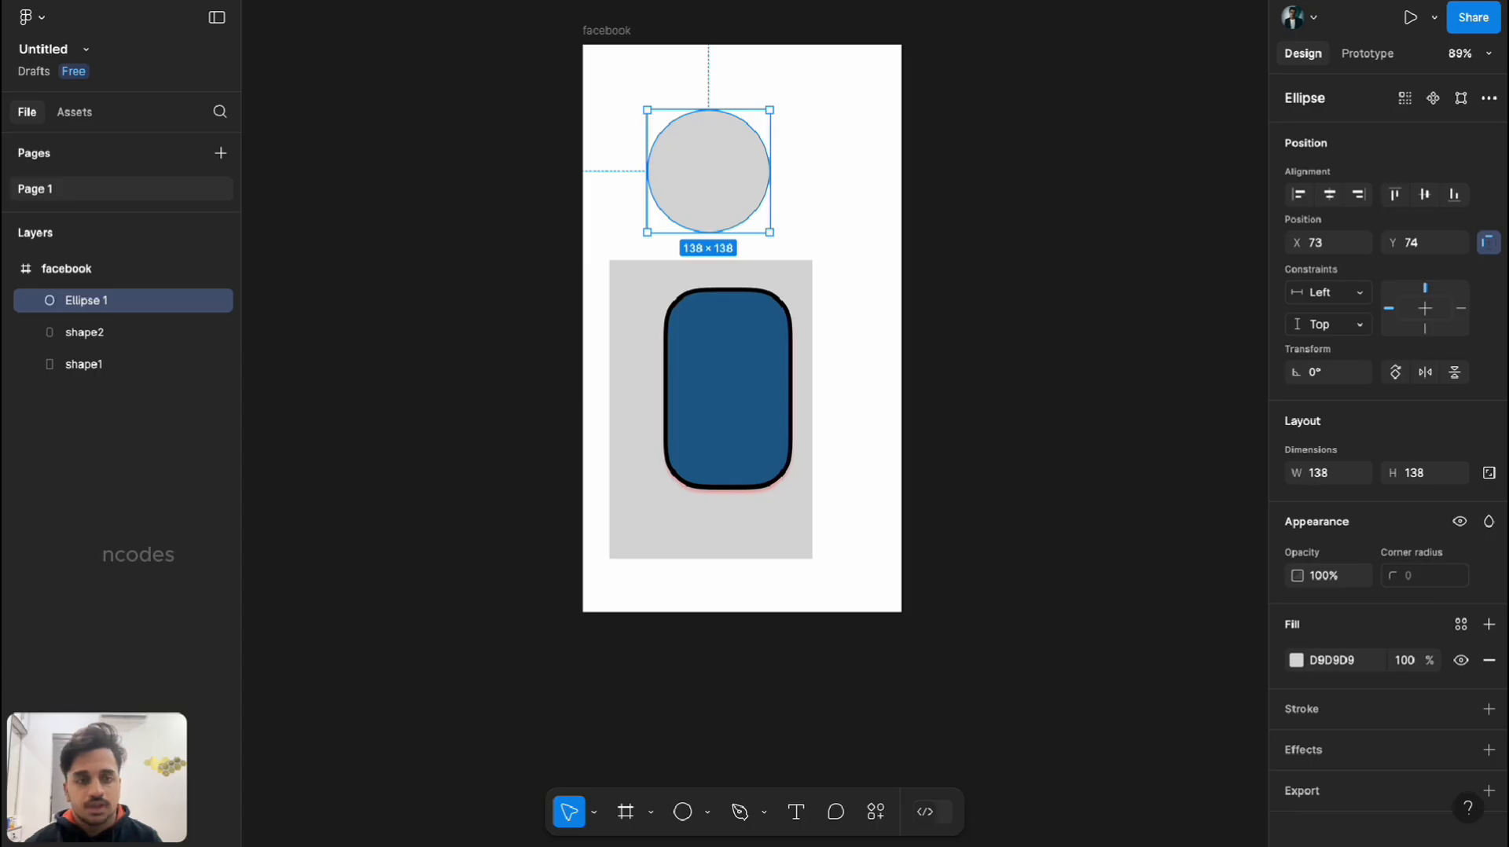
scroll(1395, 456, down, 1)
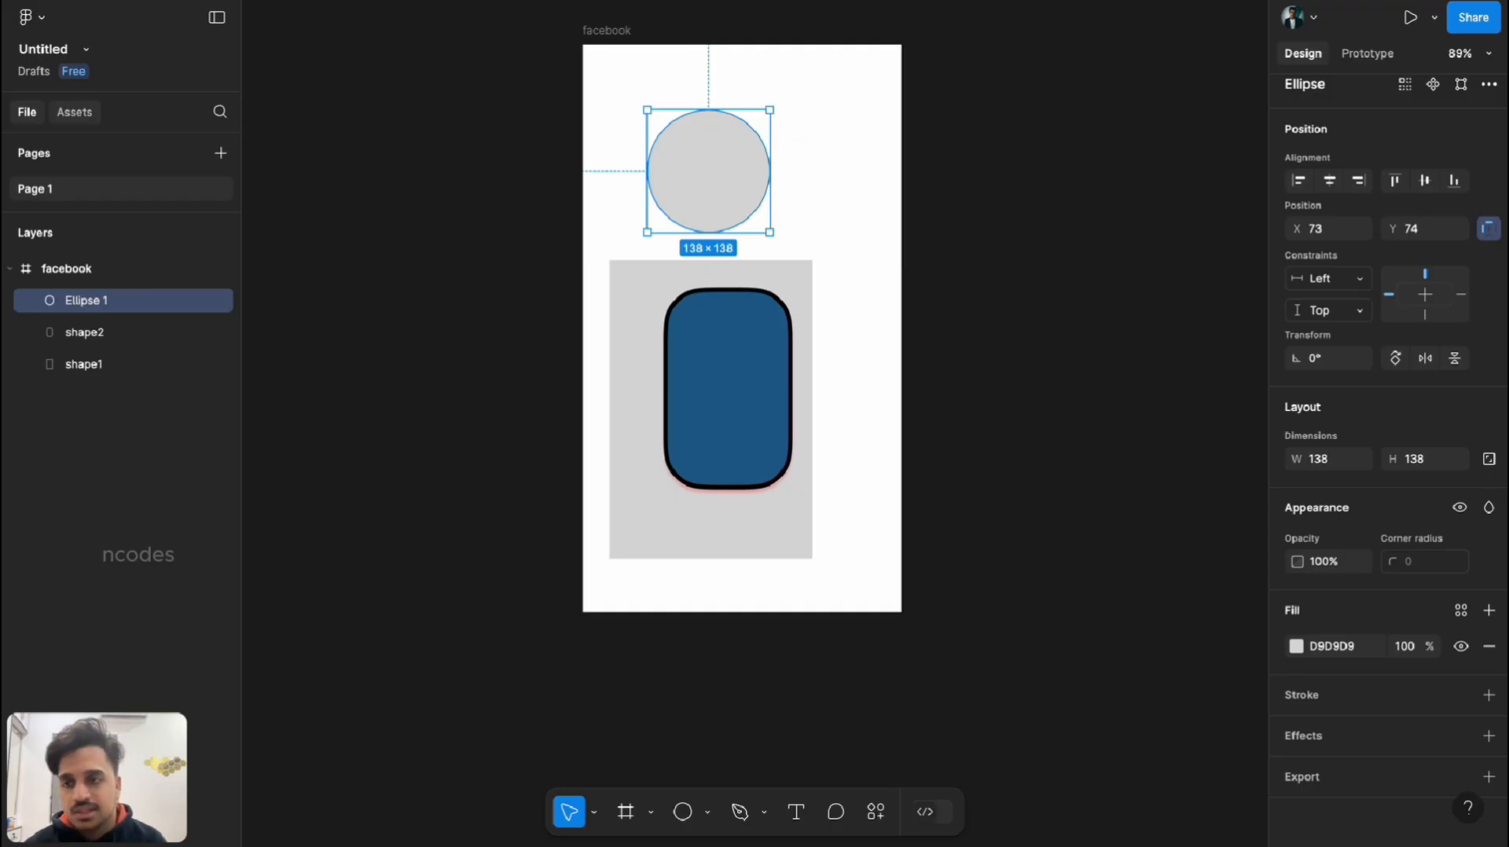
Try to place shape2.png from the Downloads folder as an image.
click(31, 17)
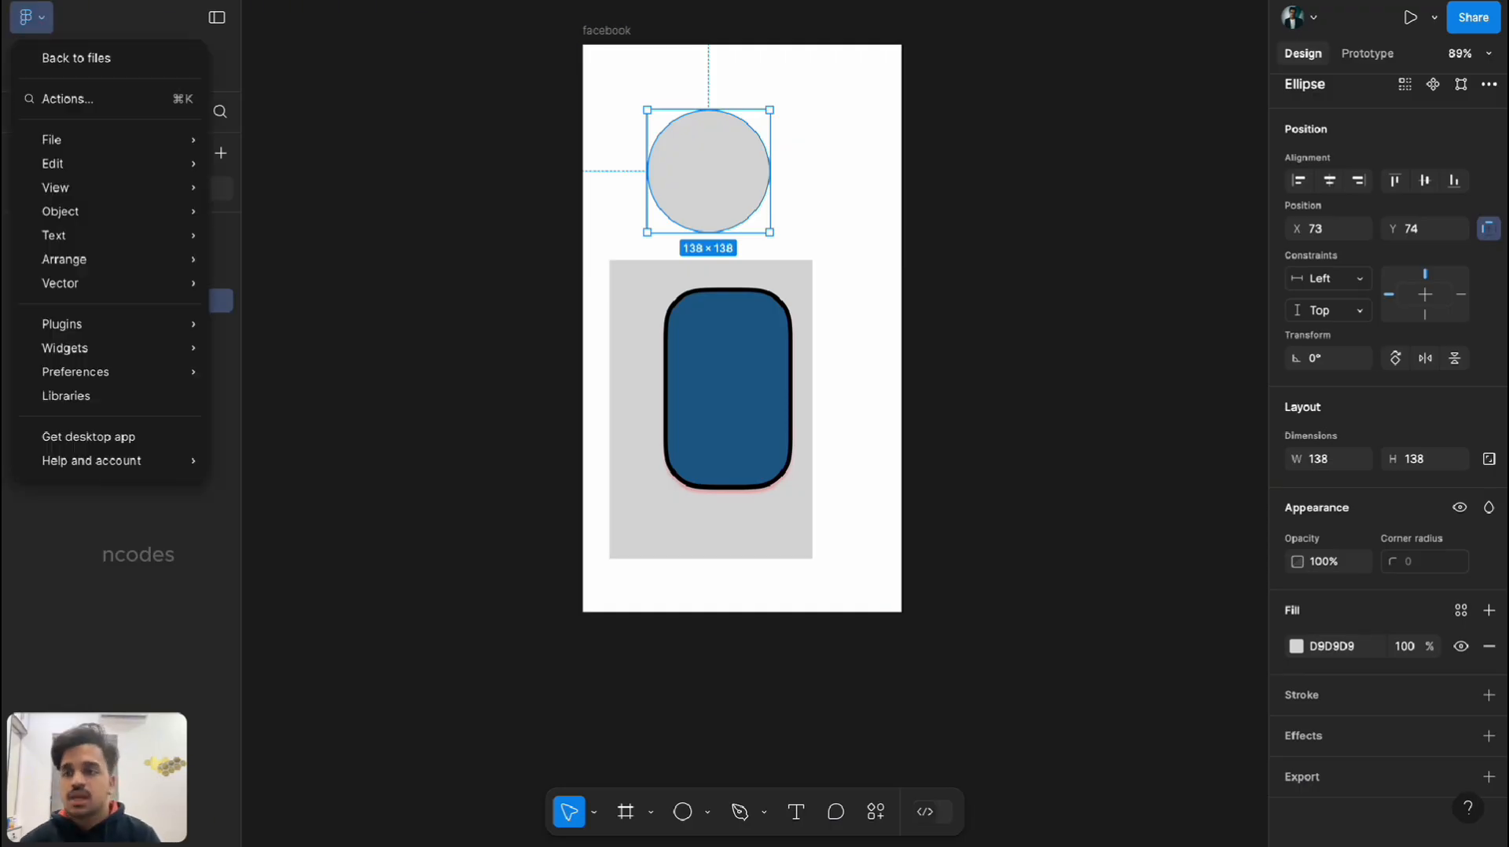
click(31, 17)
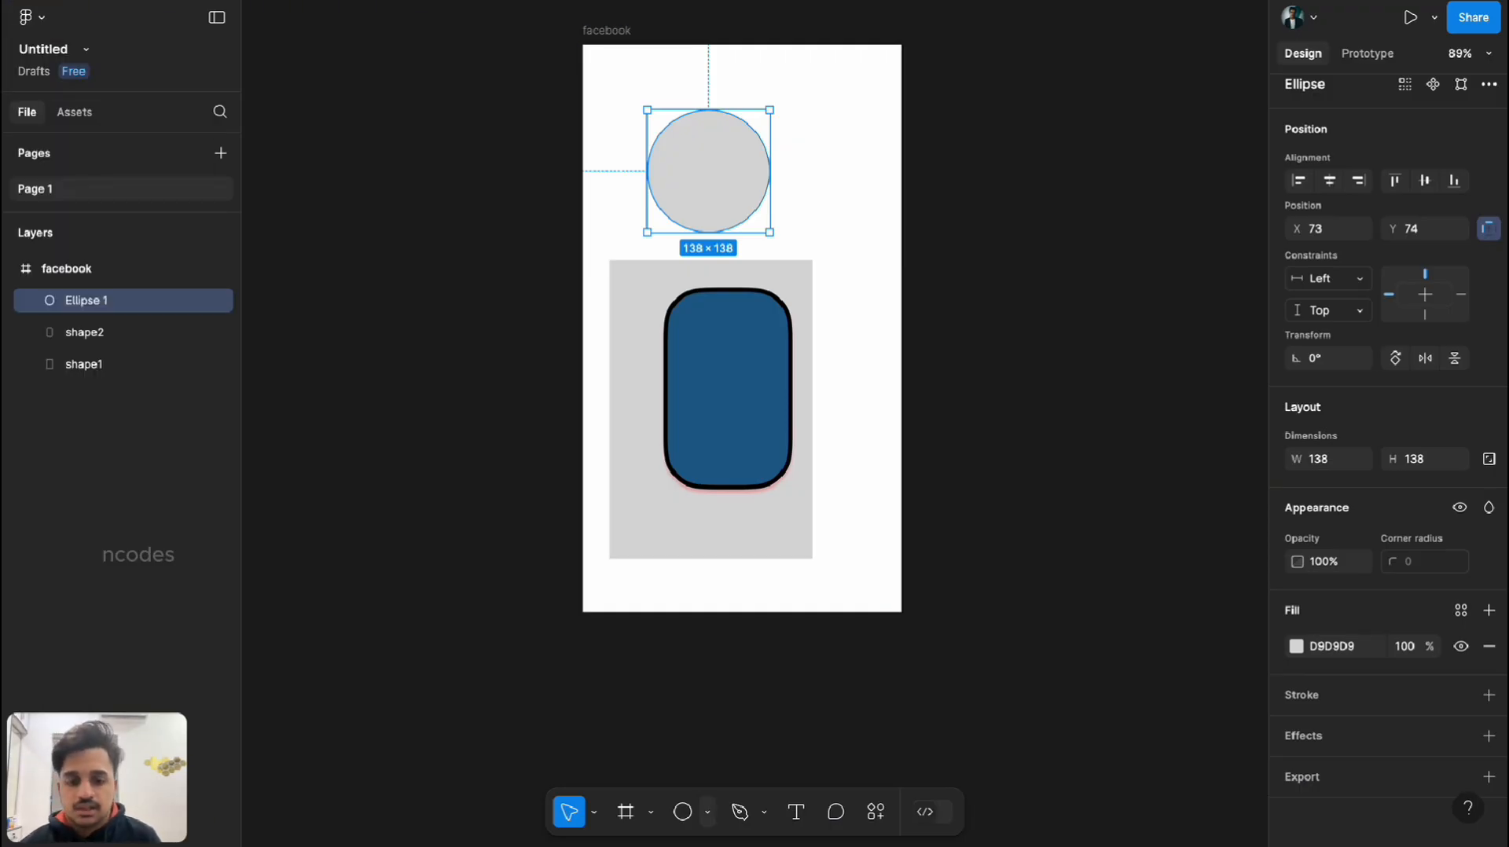
click(708, 812)
click(730, 764)
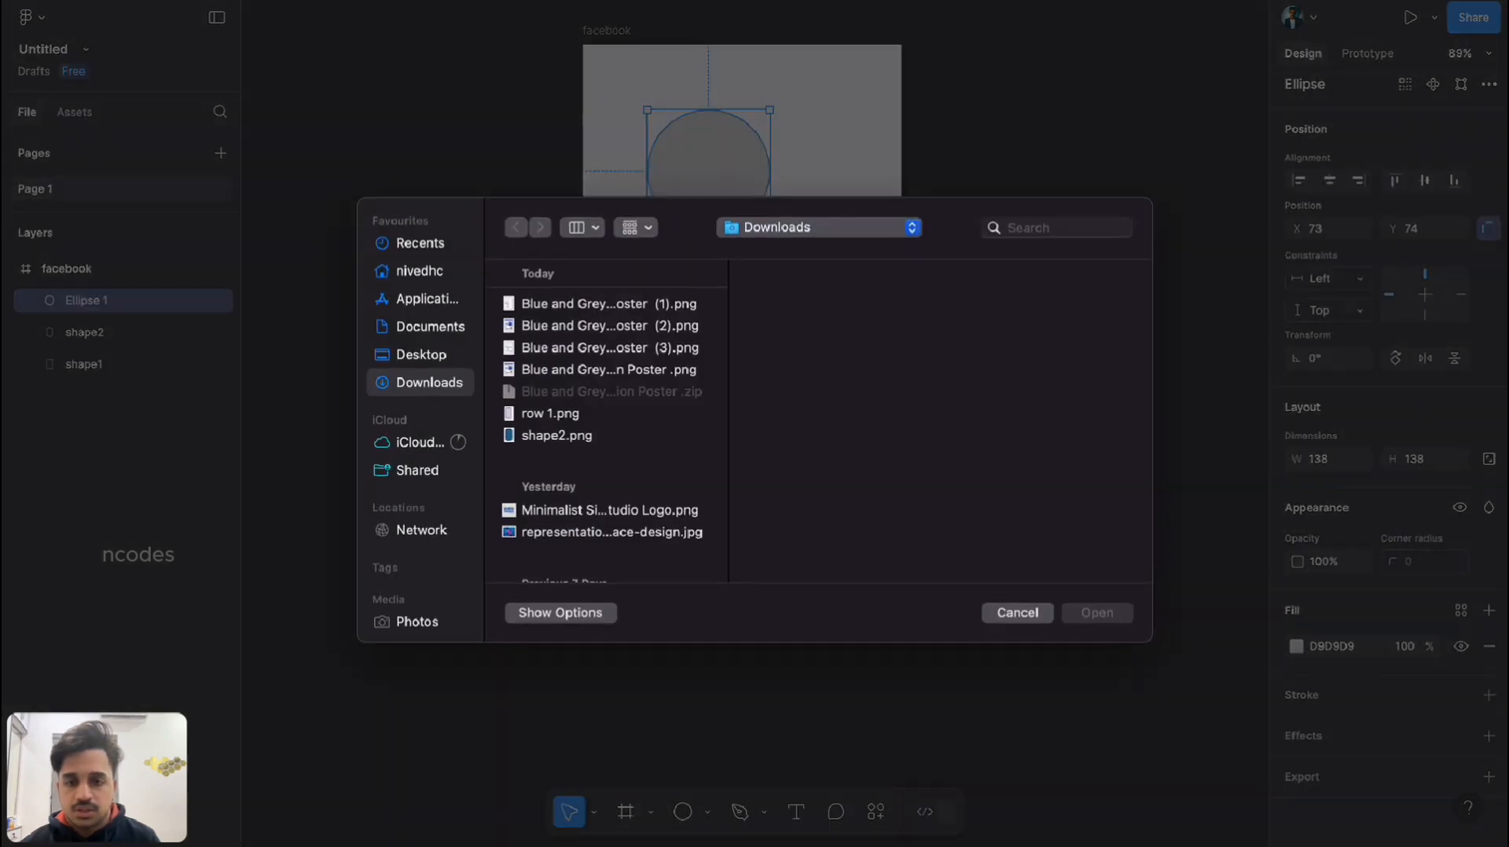
click(557, 435)
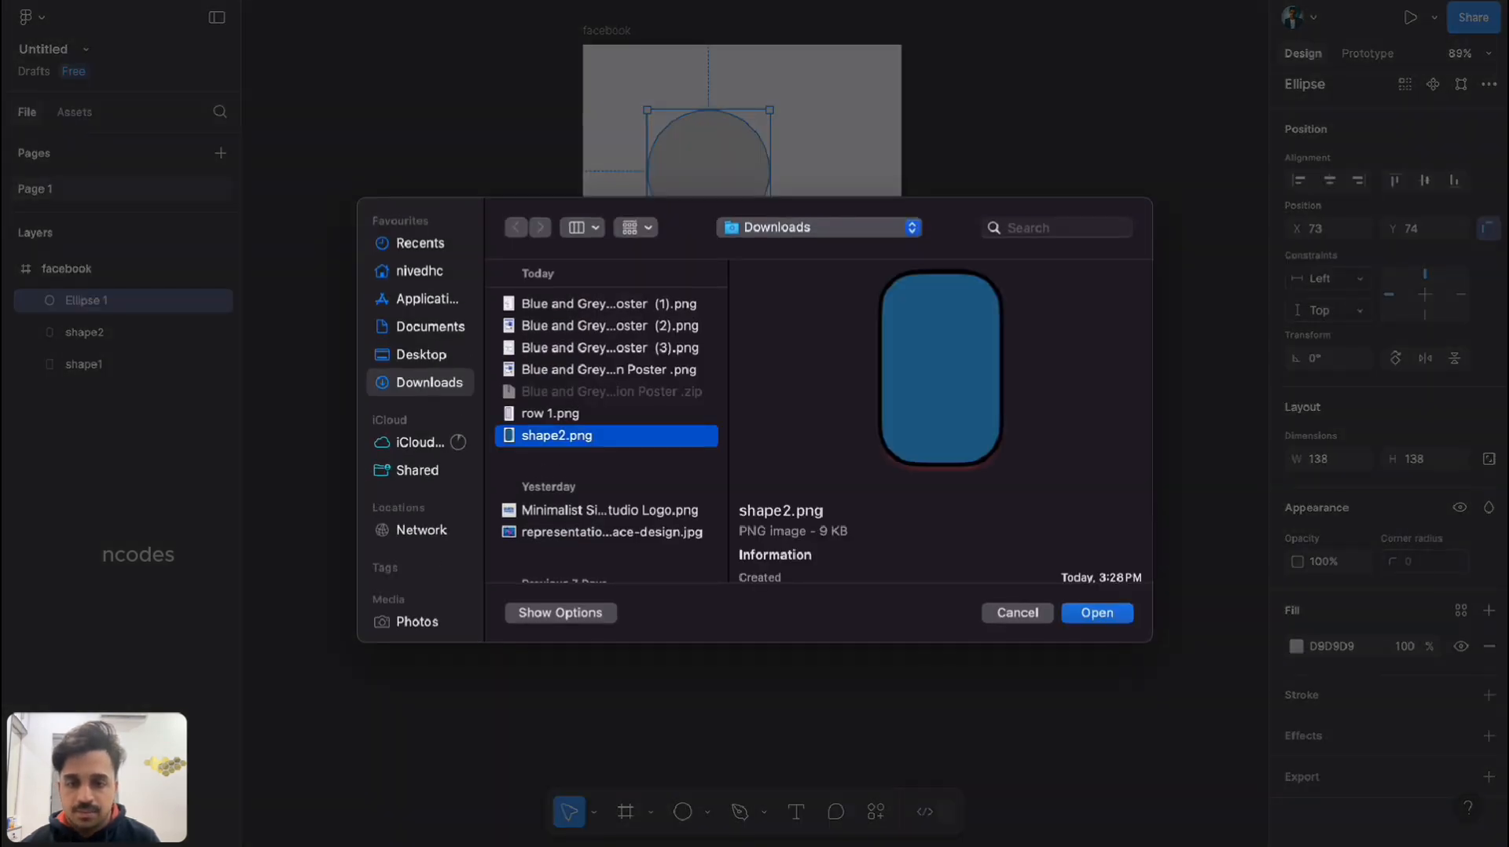
key(Return)
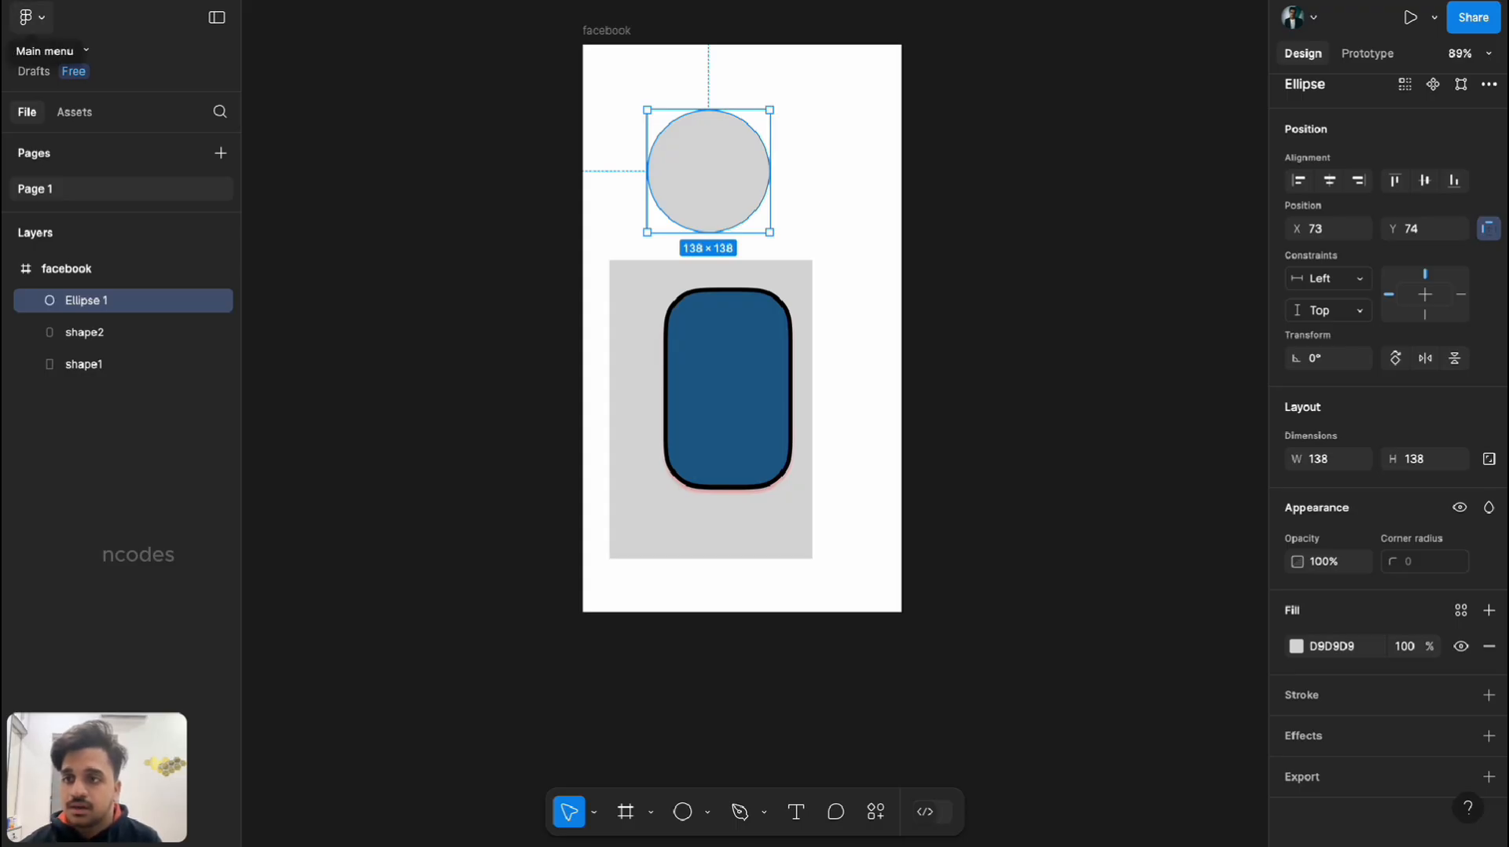
Fill the circle with the Minimalist Simple Typography logo image from Downloads, and undo the placement.
click(30, 17)
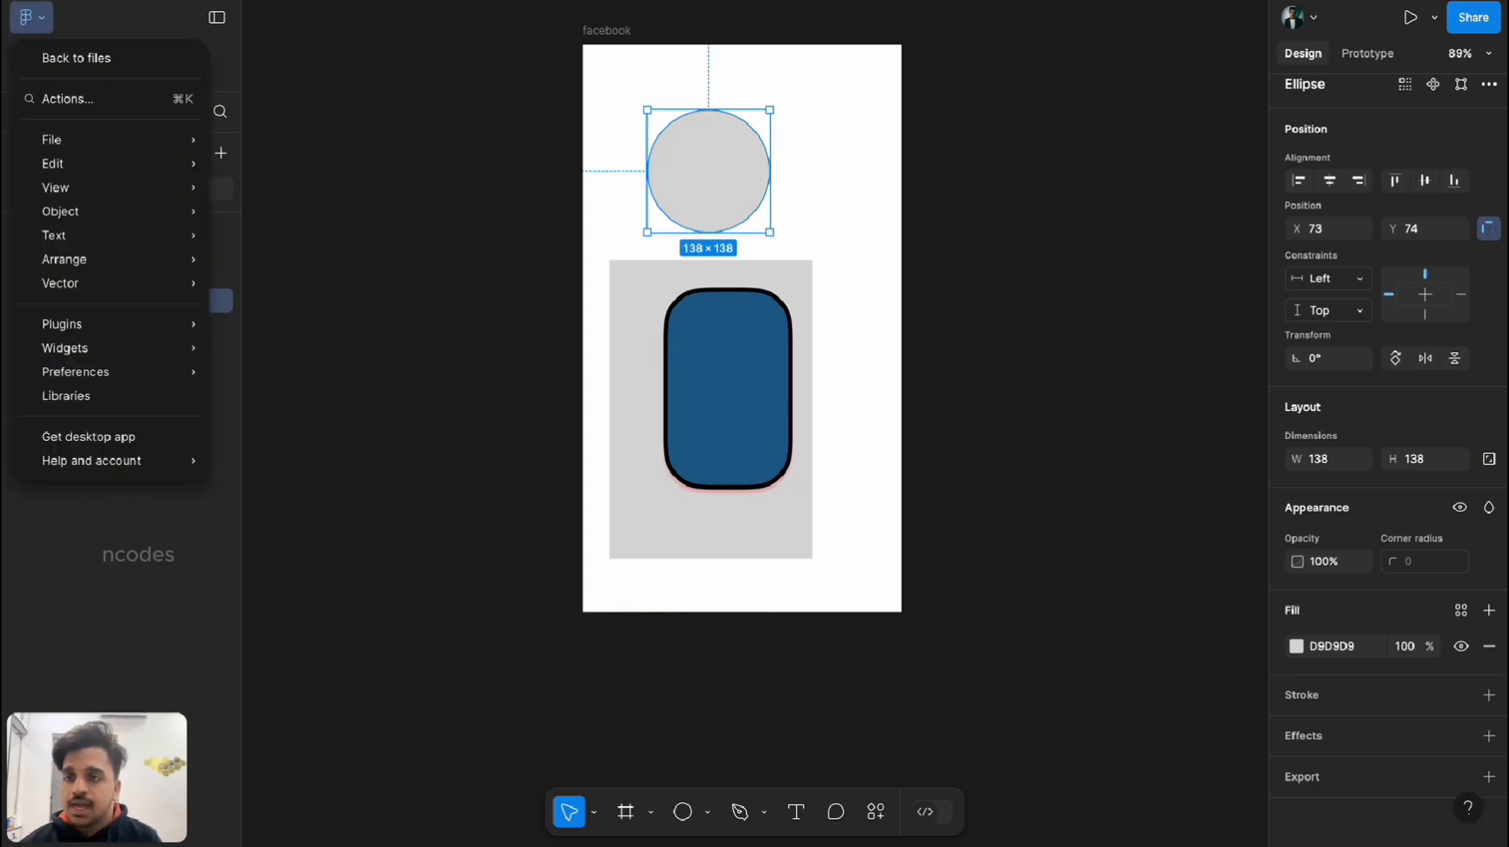
mouse_move(52, 140)
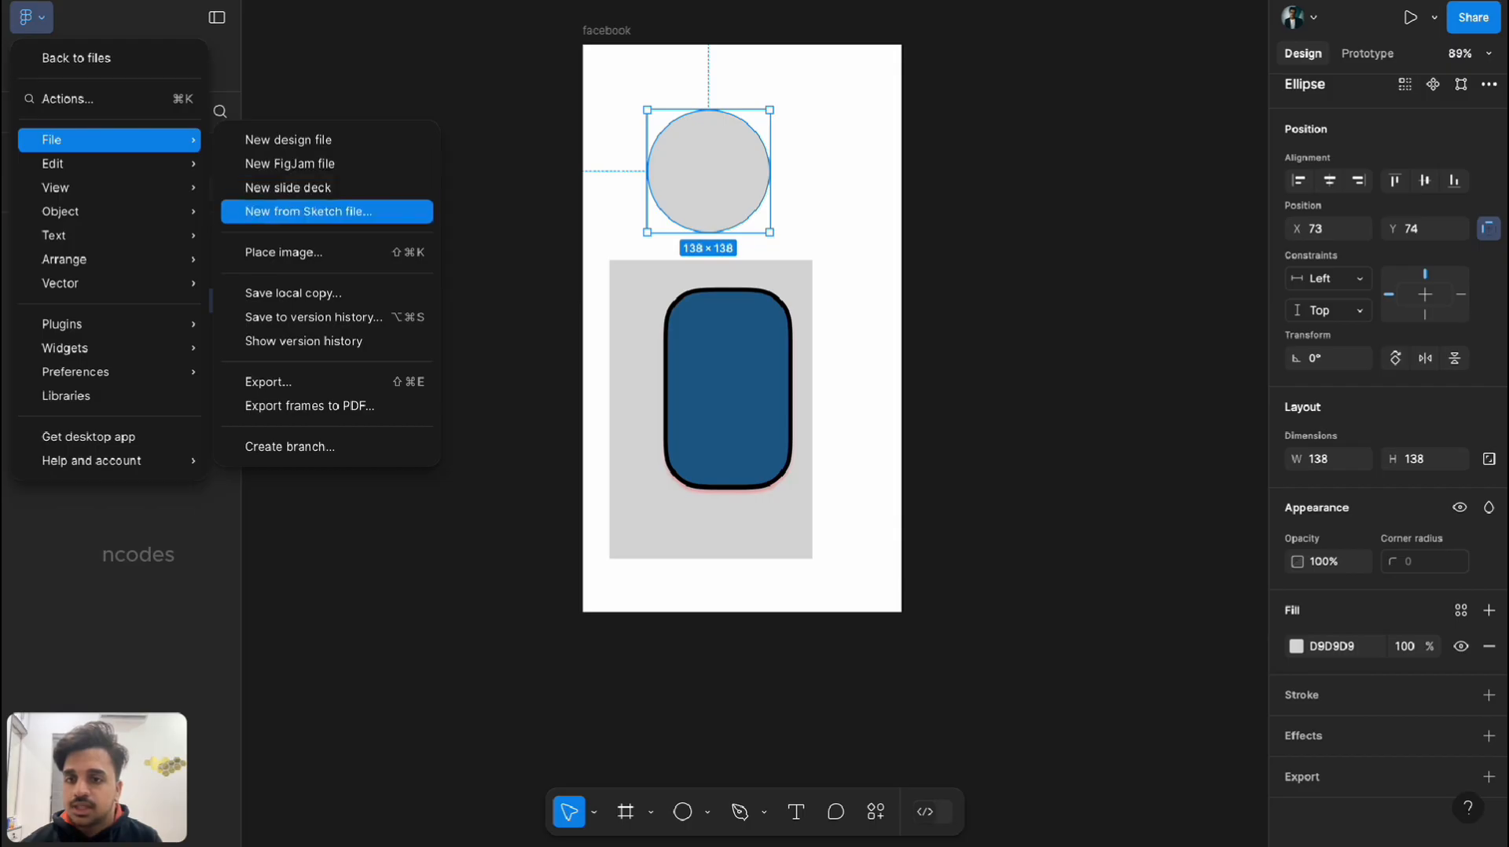
click(283, 252)
click(557, 436)
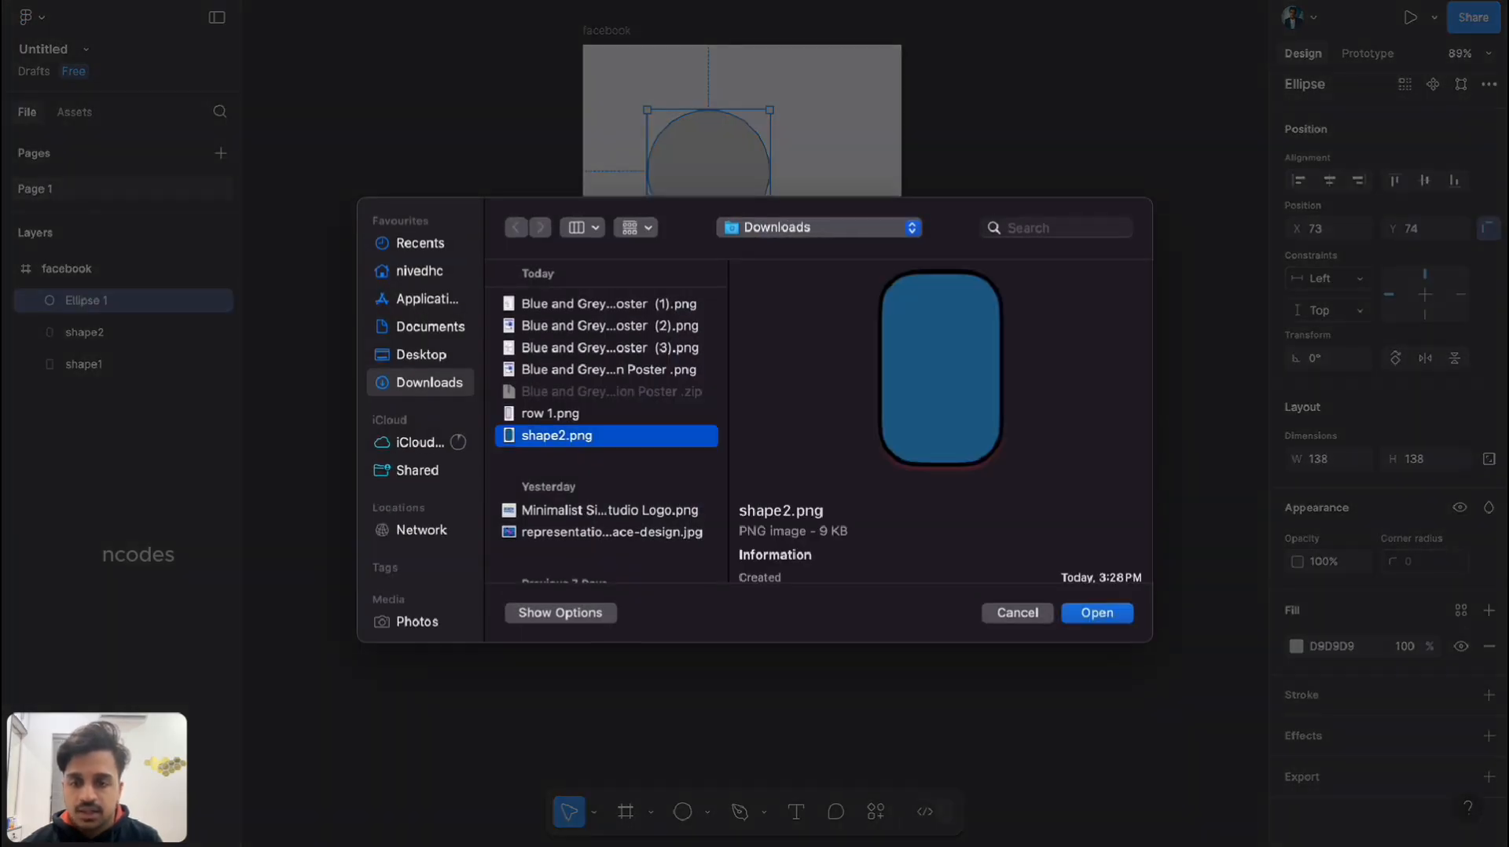
click(550, 414)
click(608, 370)
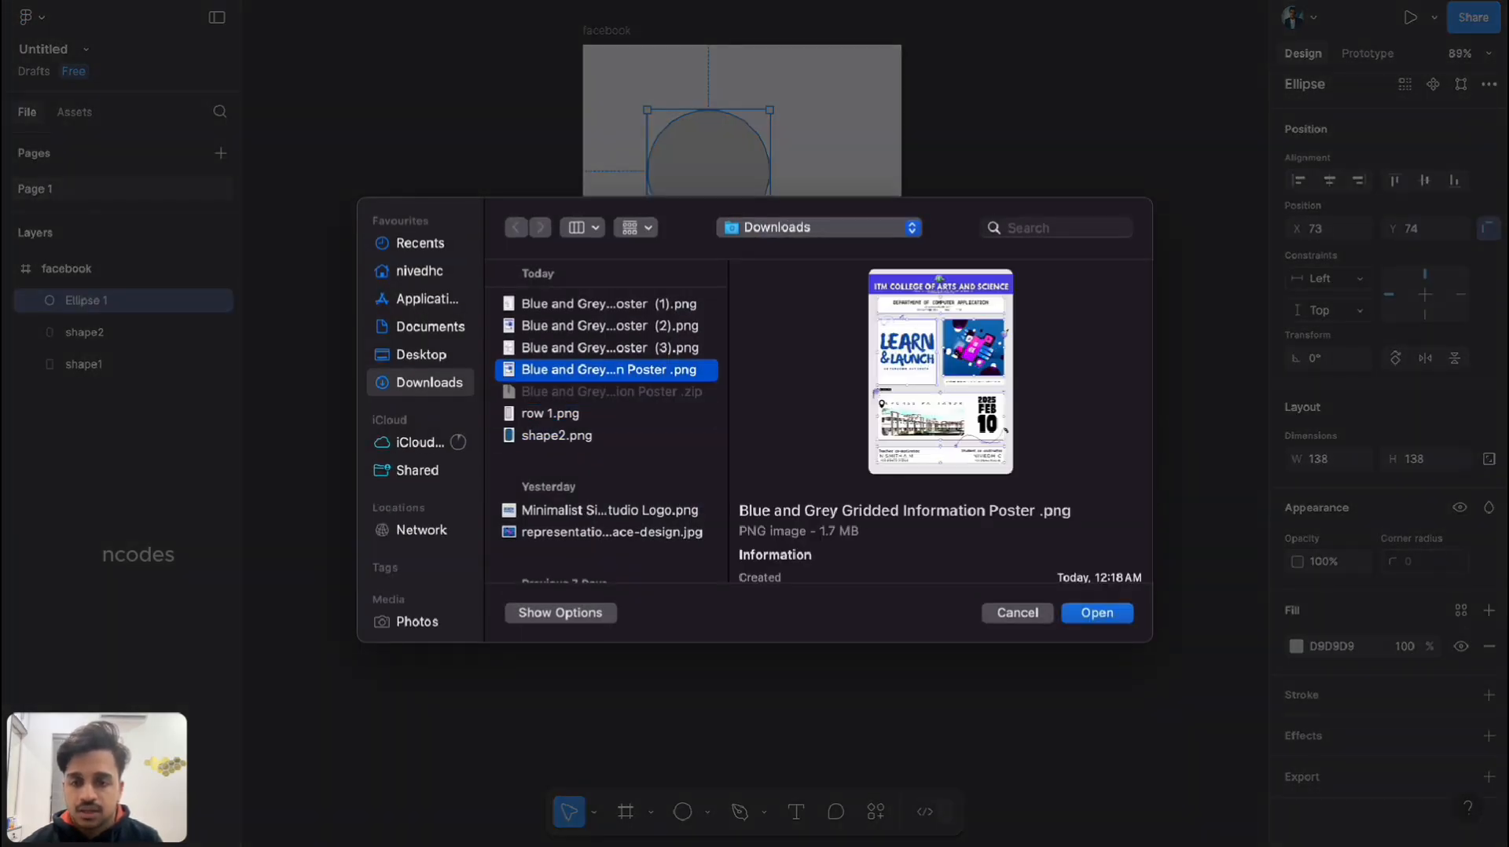
click(610, 510)
key(Return)
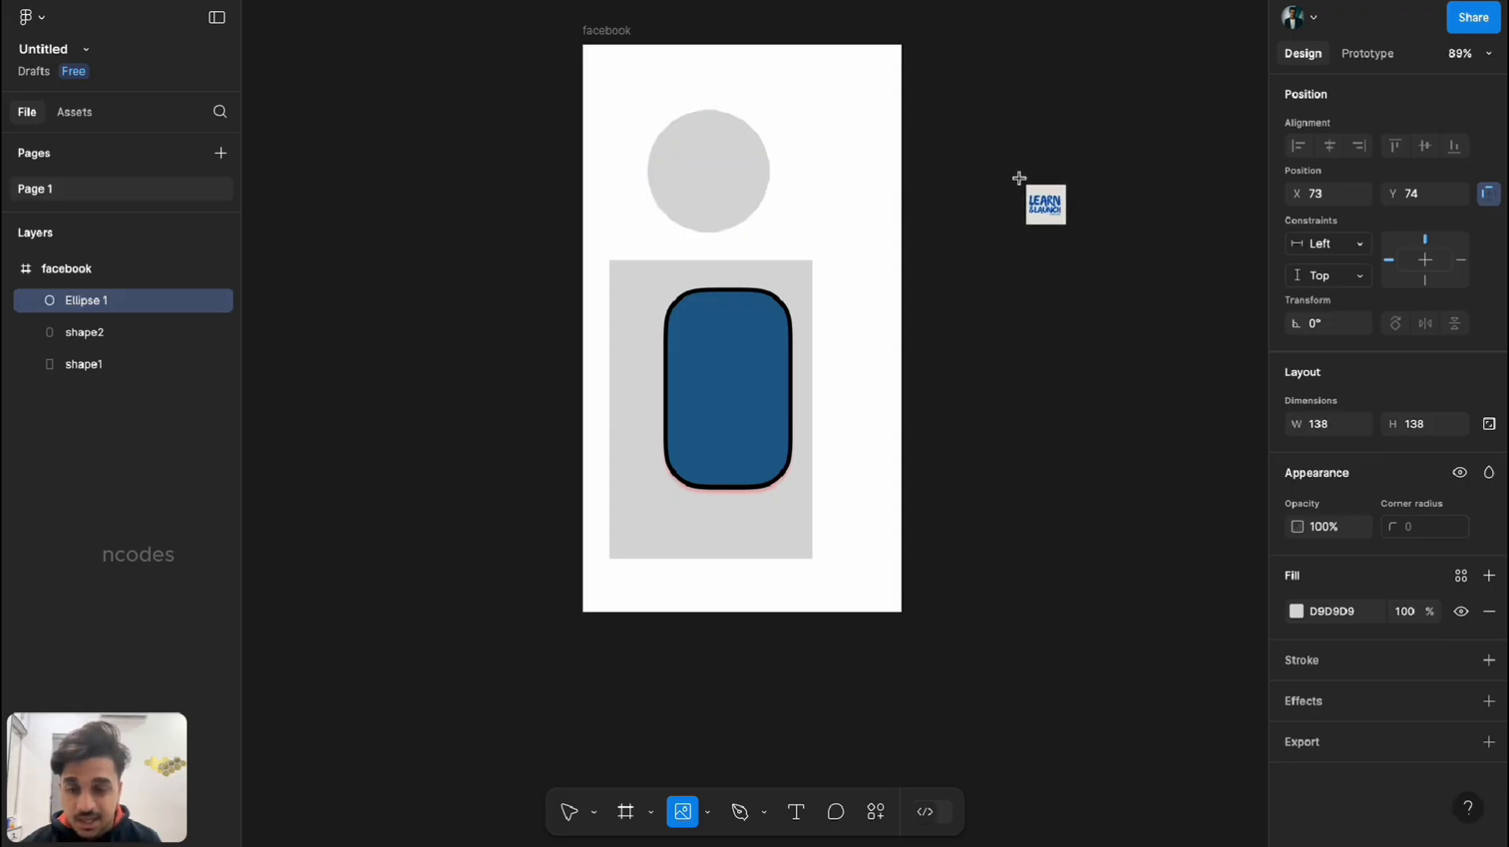
click(744, 168)
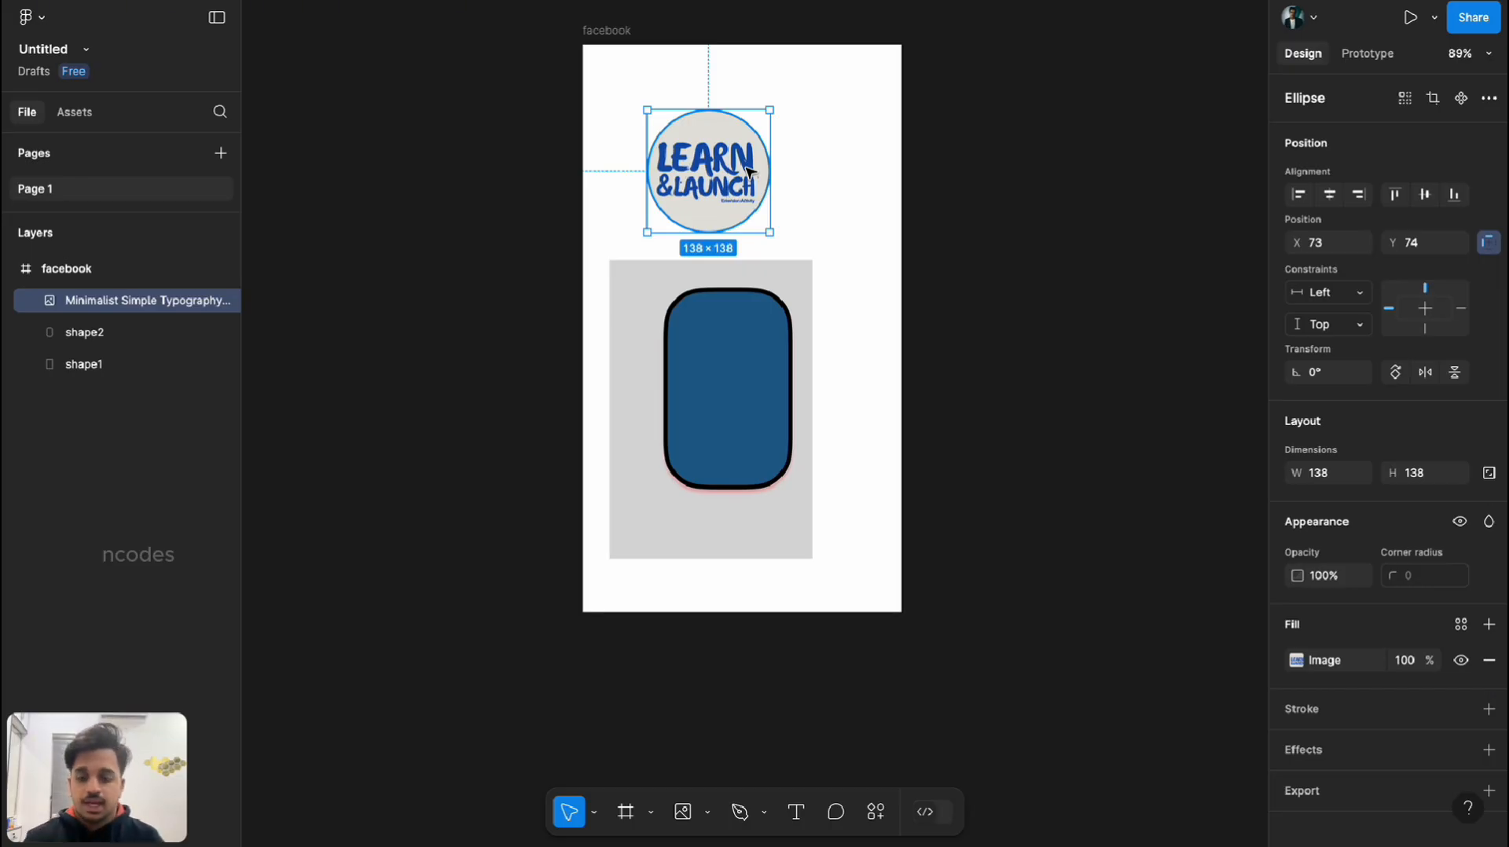
key(ctrl+z)
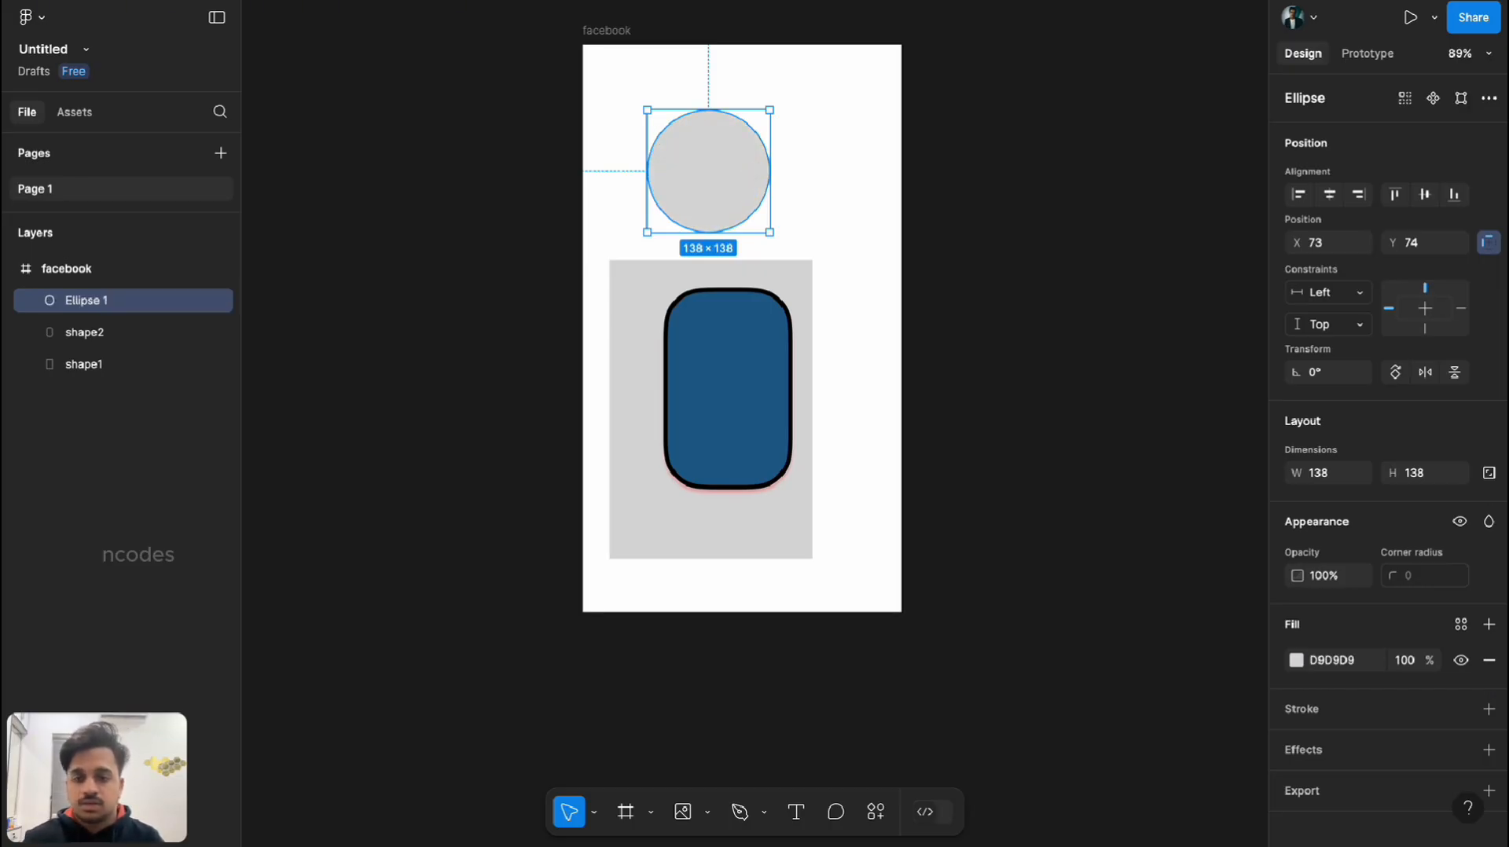
Place the Minimalist Simple Typography logo image at 500 × 500 on the empty canvas beside the facebook frame.
click(707, 812)
click(742, 761)
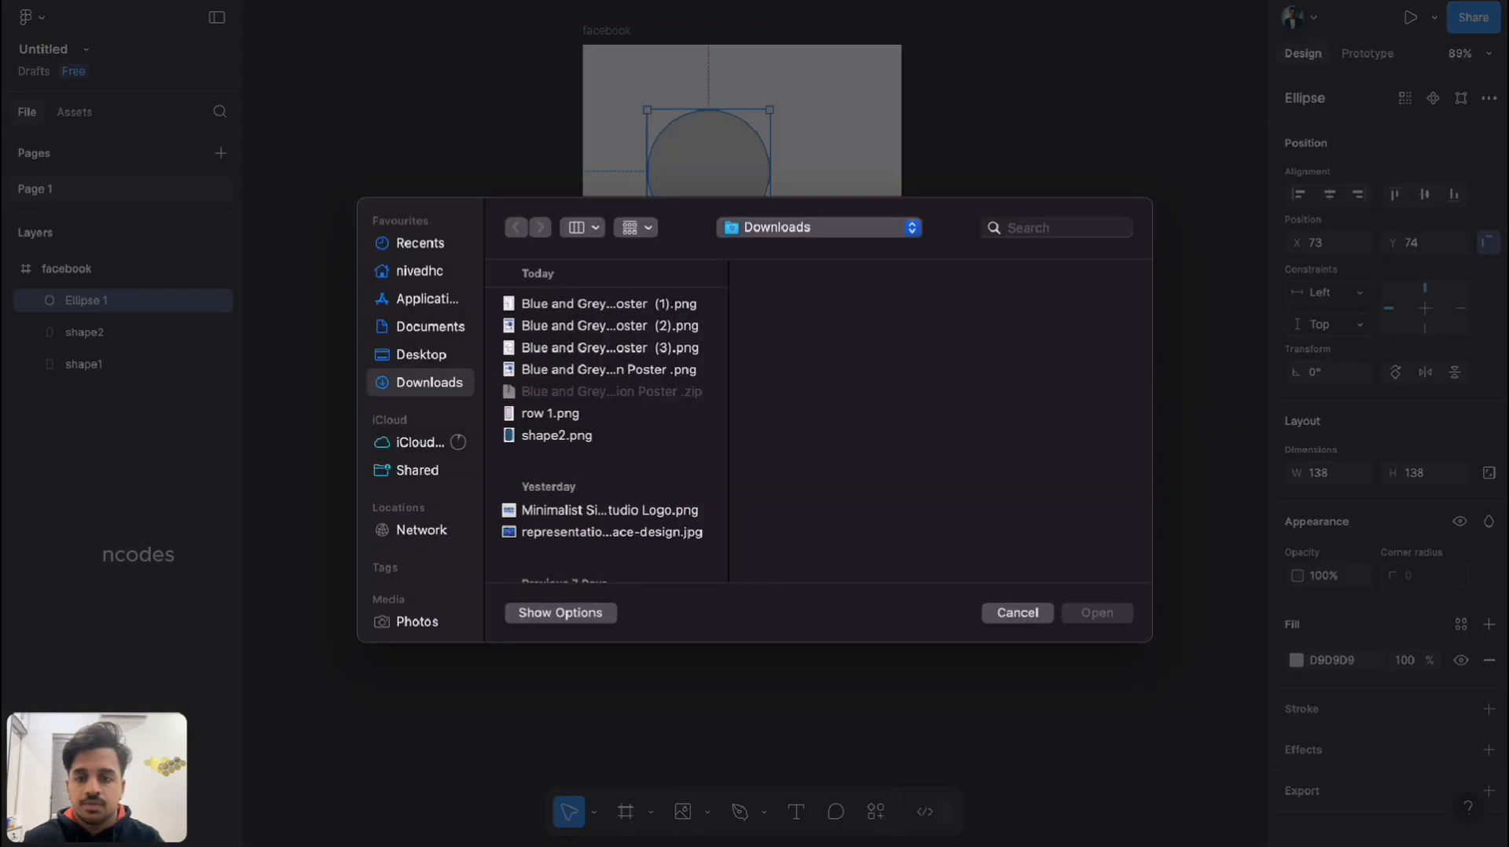
click(550, 414)
scroll(606, 437, down, 3)
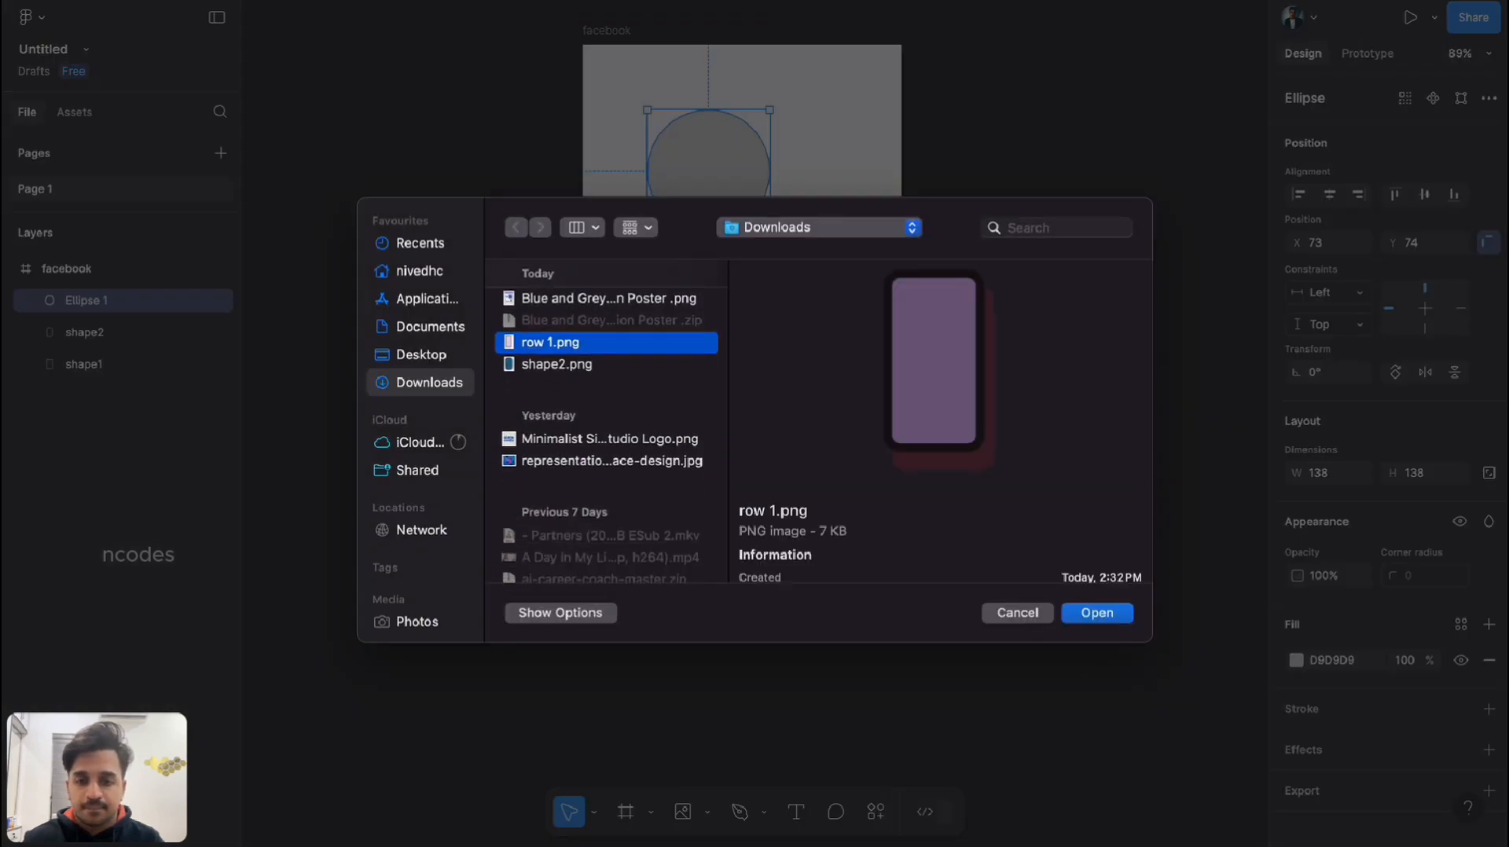
double_click(609, 431)
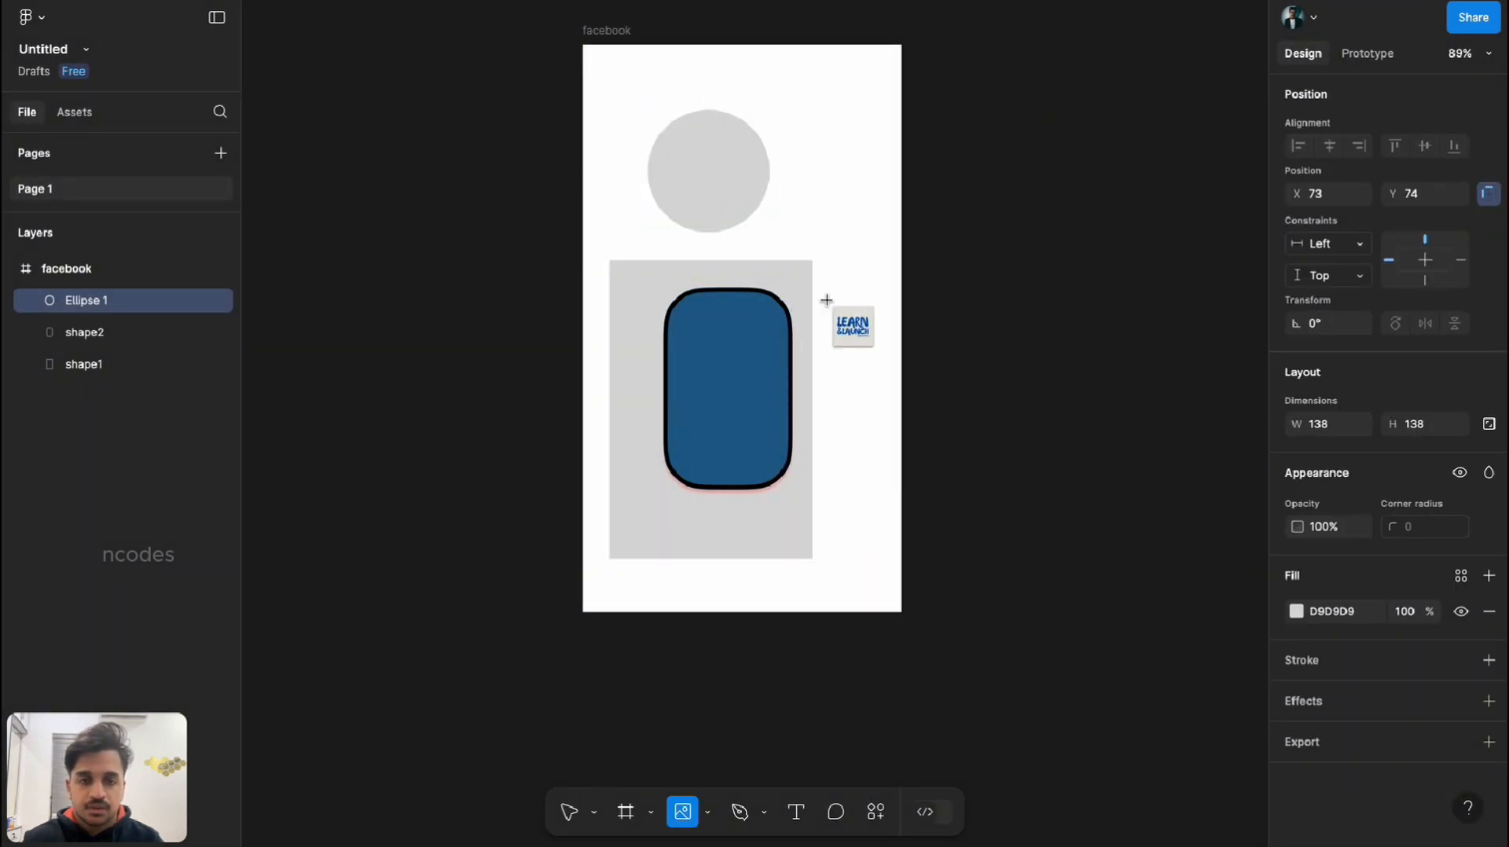
click(1081, 243)
Shift the logo image and the circle together, and delete both.
scroll(1081, 244, right, 5)
drag(849, 259, 992, 305)
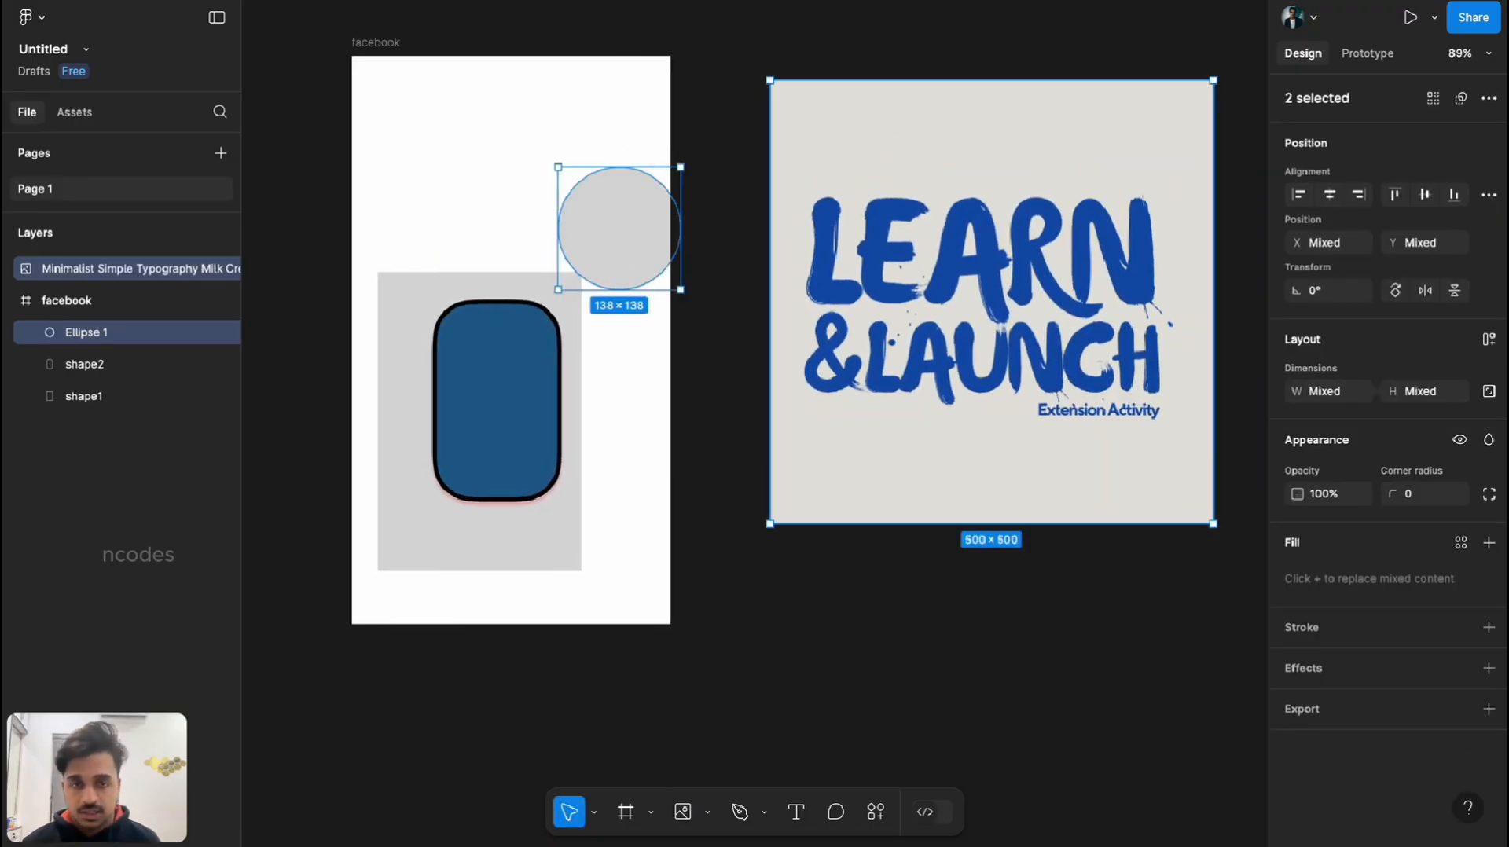
key(Delete)
scroll(754, 353, left, 4)
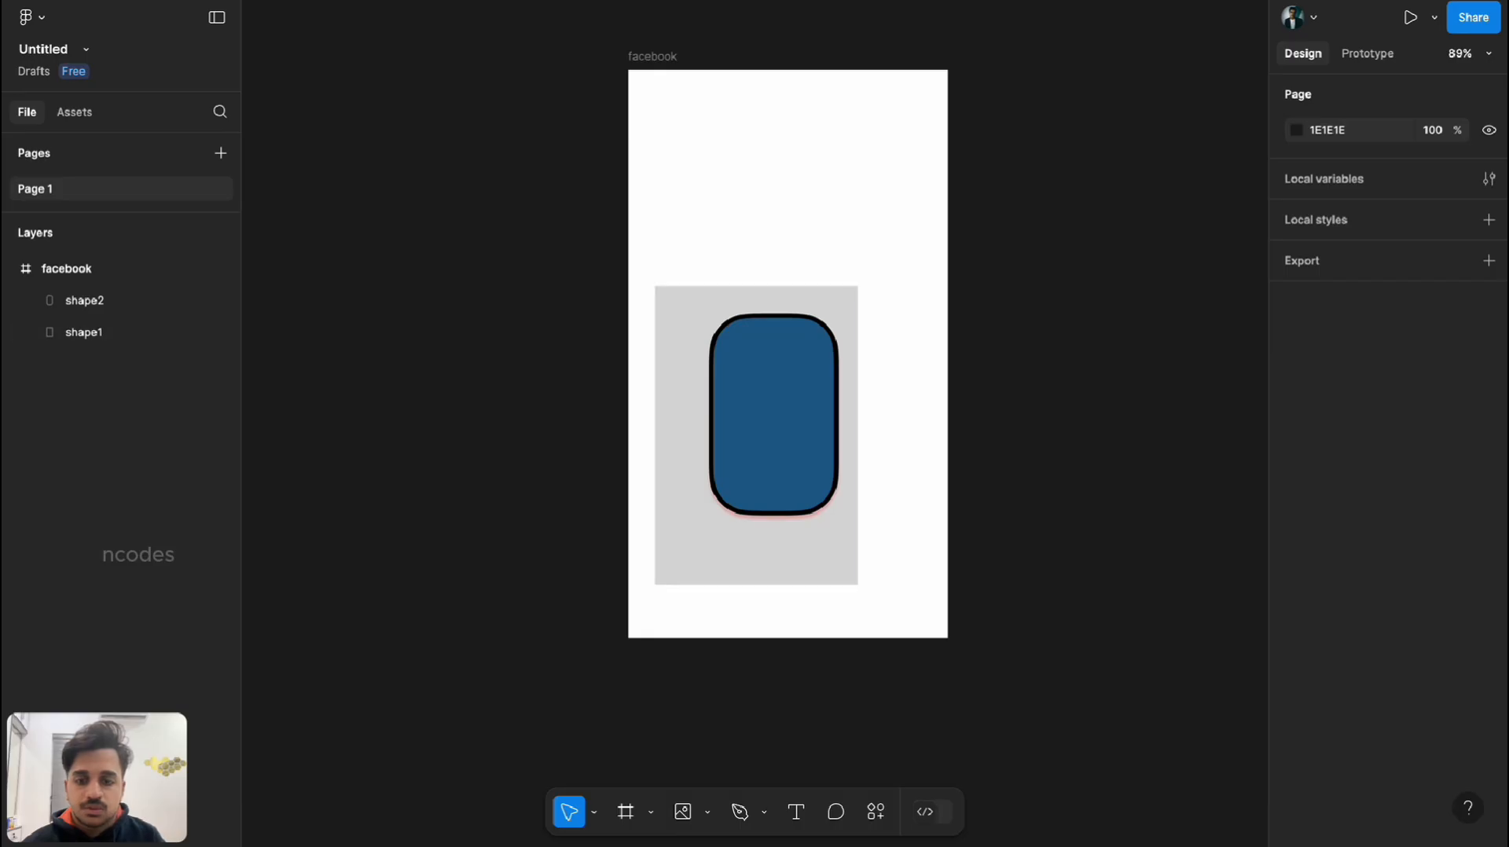
Sketch a small open path of straight segments with the Pen tool in the empty area above shape1.
click(764, 811)
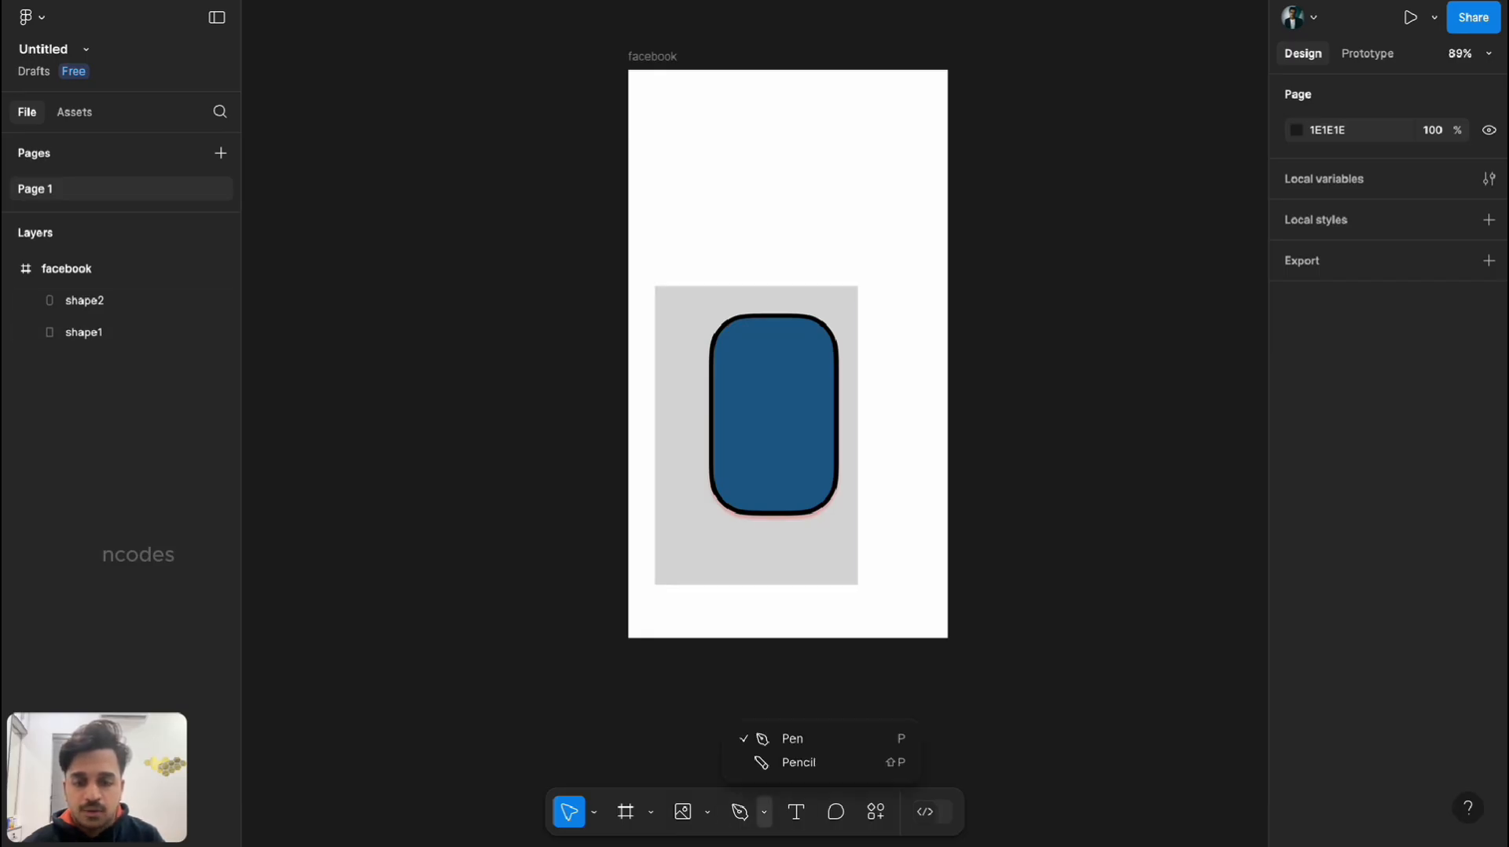
click(794, 739)
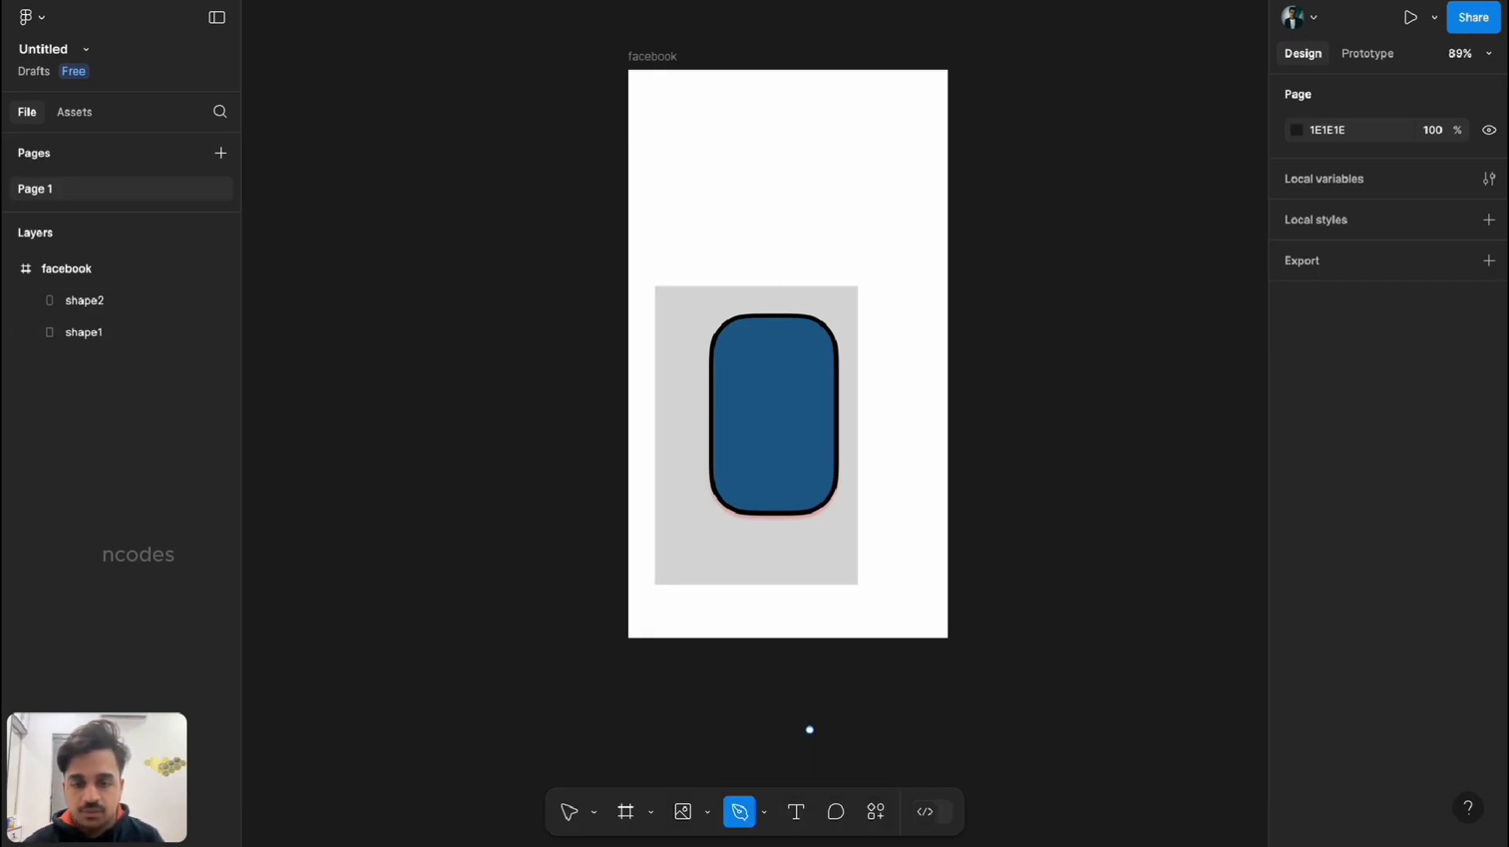
click(735, 122)
click(767, 191)
click(785, 174)
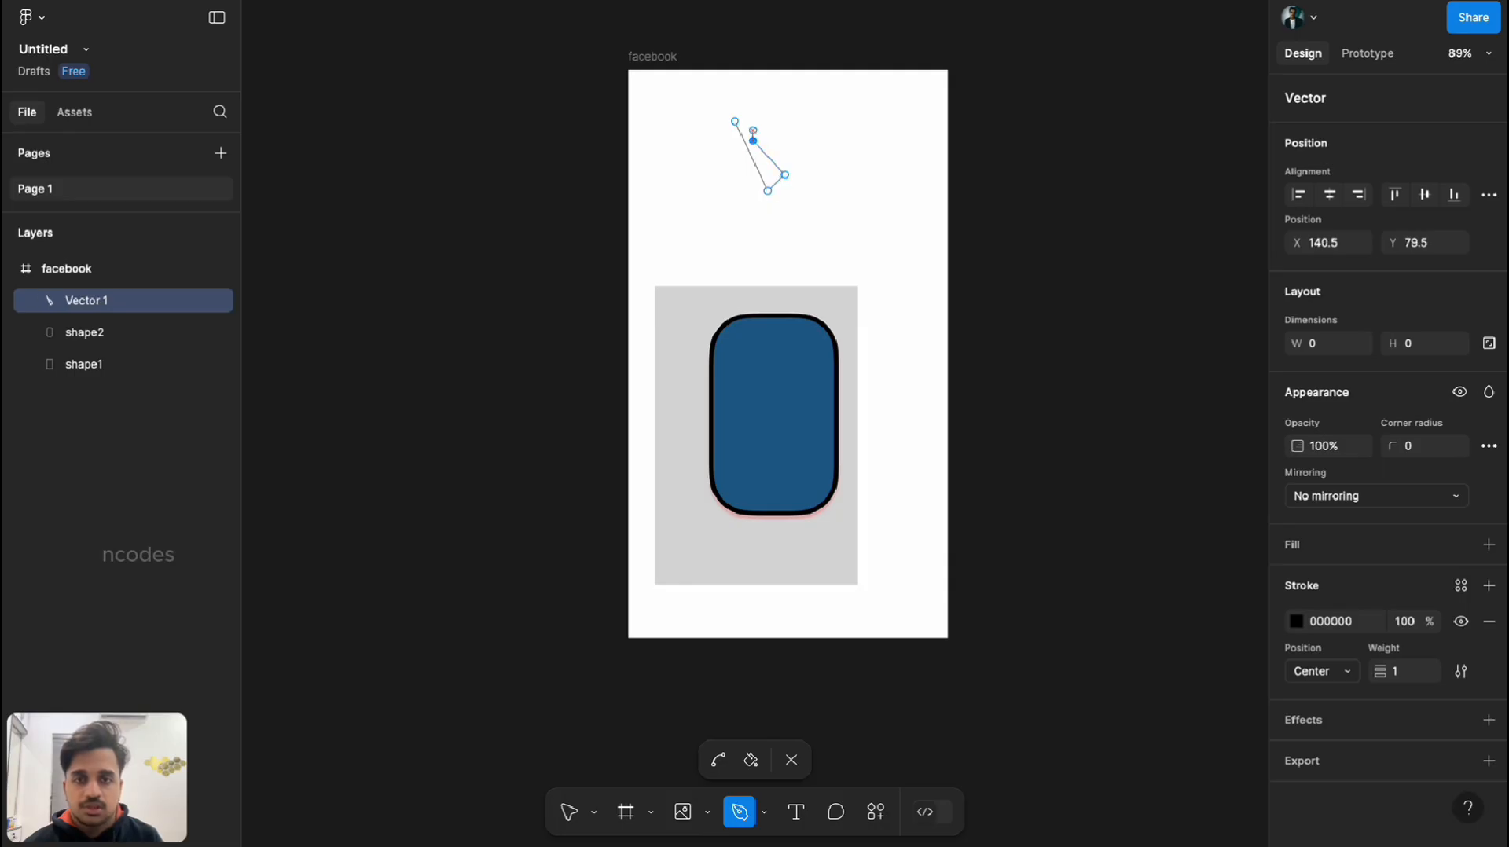
Delete the pen path from the facebook frame.
key(ctrl)
key(Delete)
key(Delete)
key(Delete)
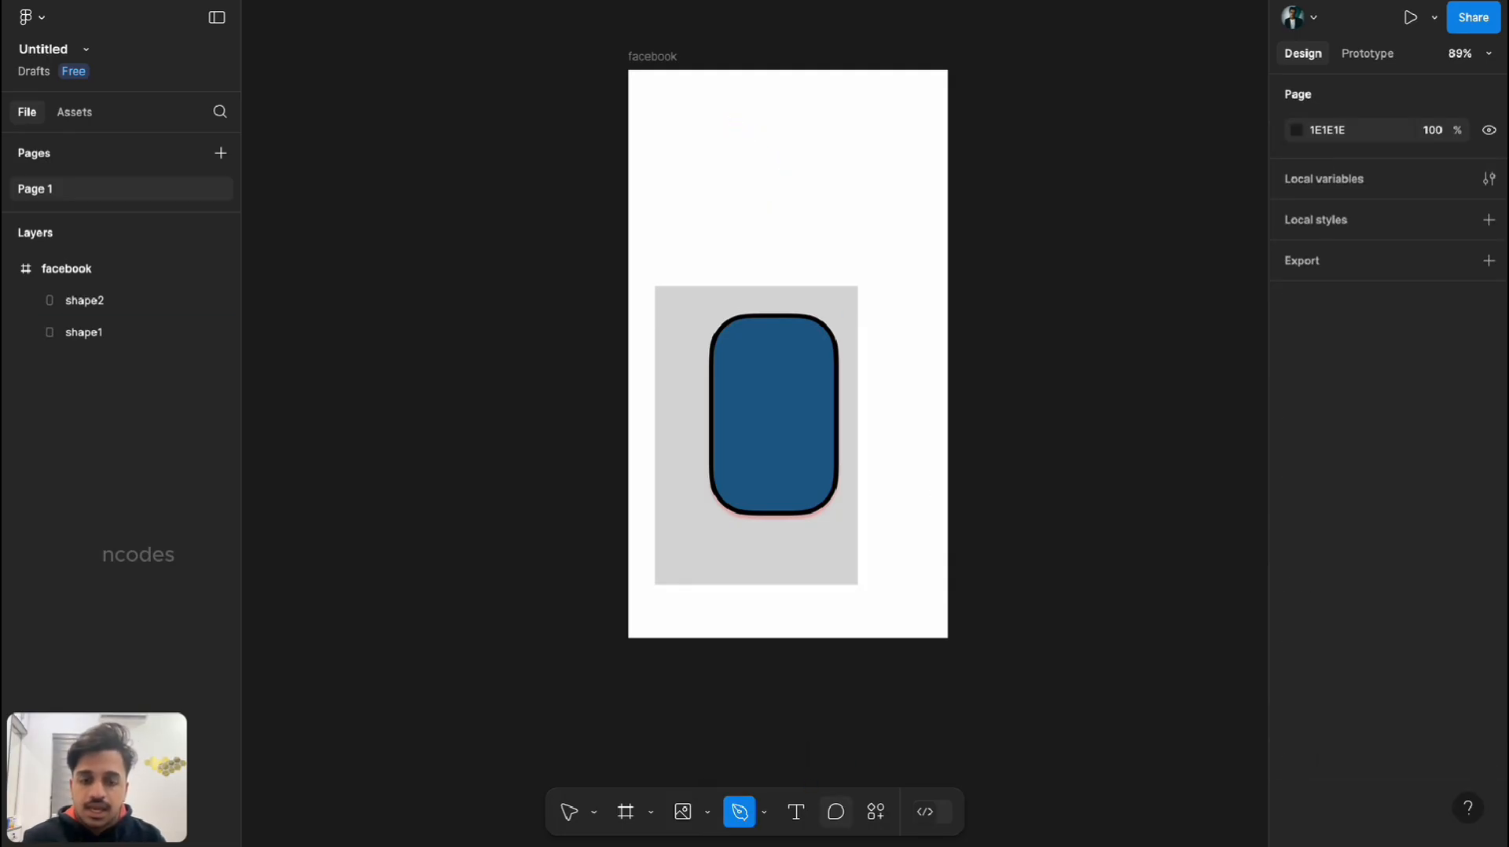
click(835, 811)
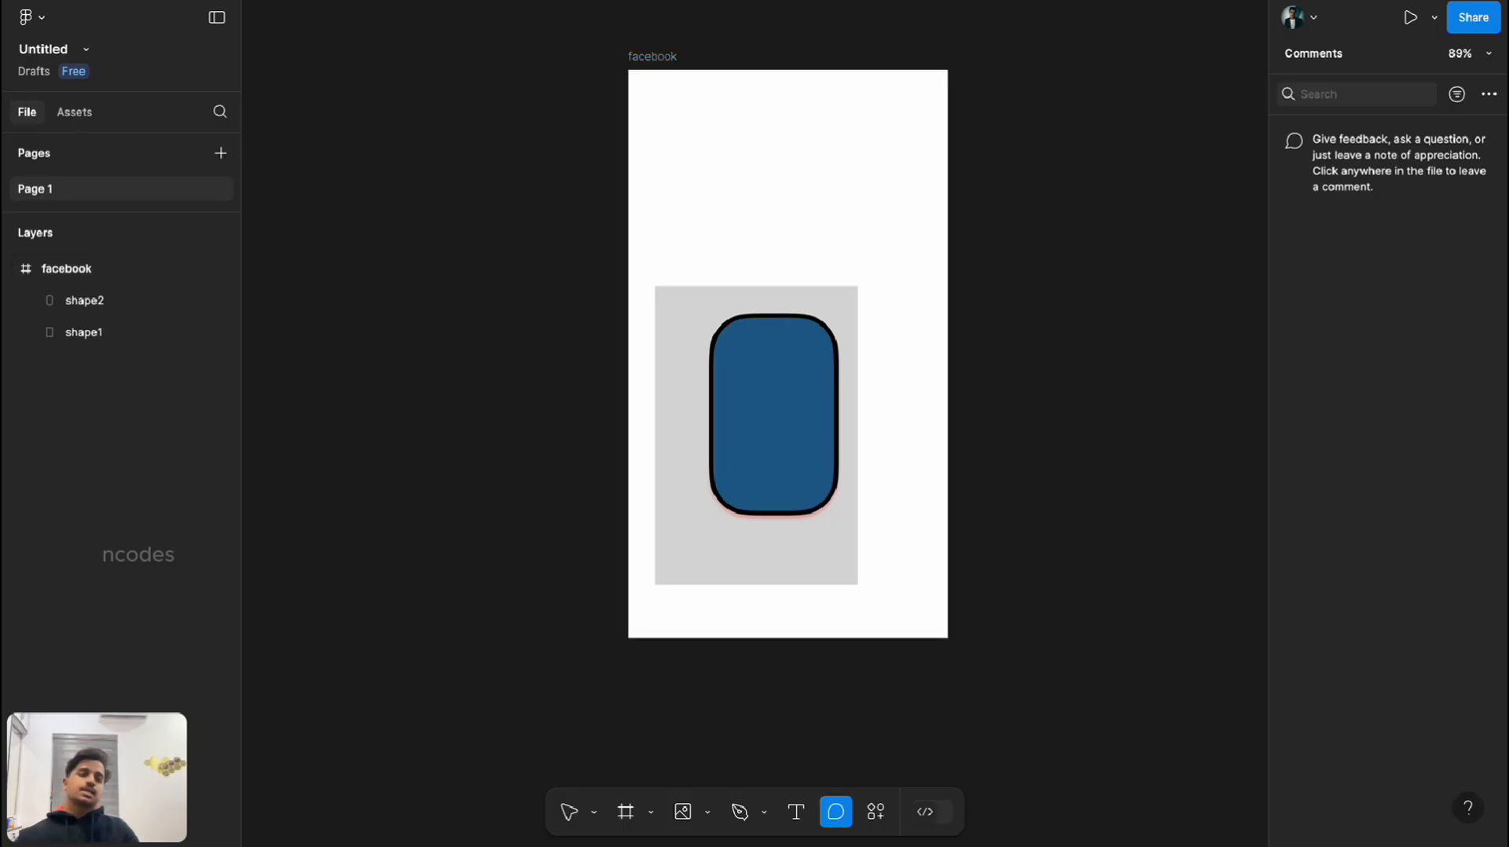
click(1305, 17)
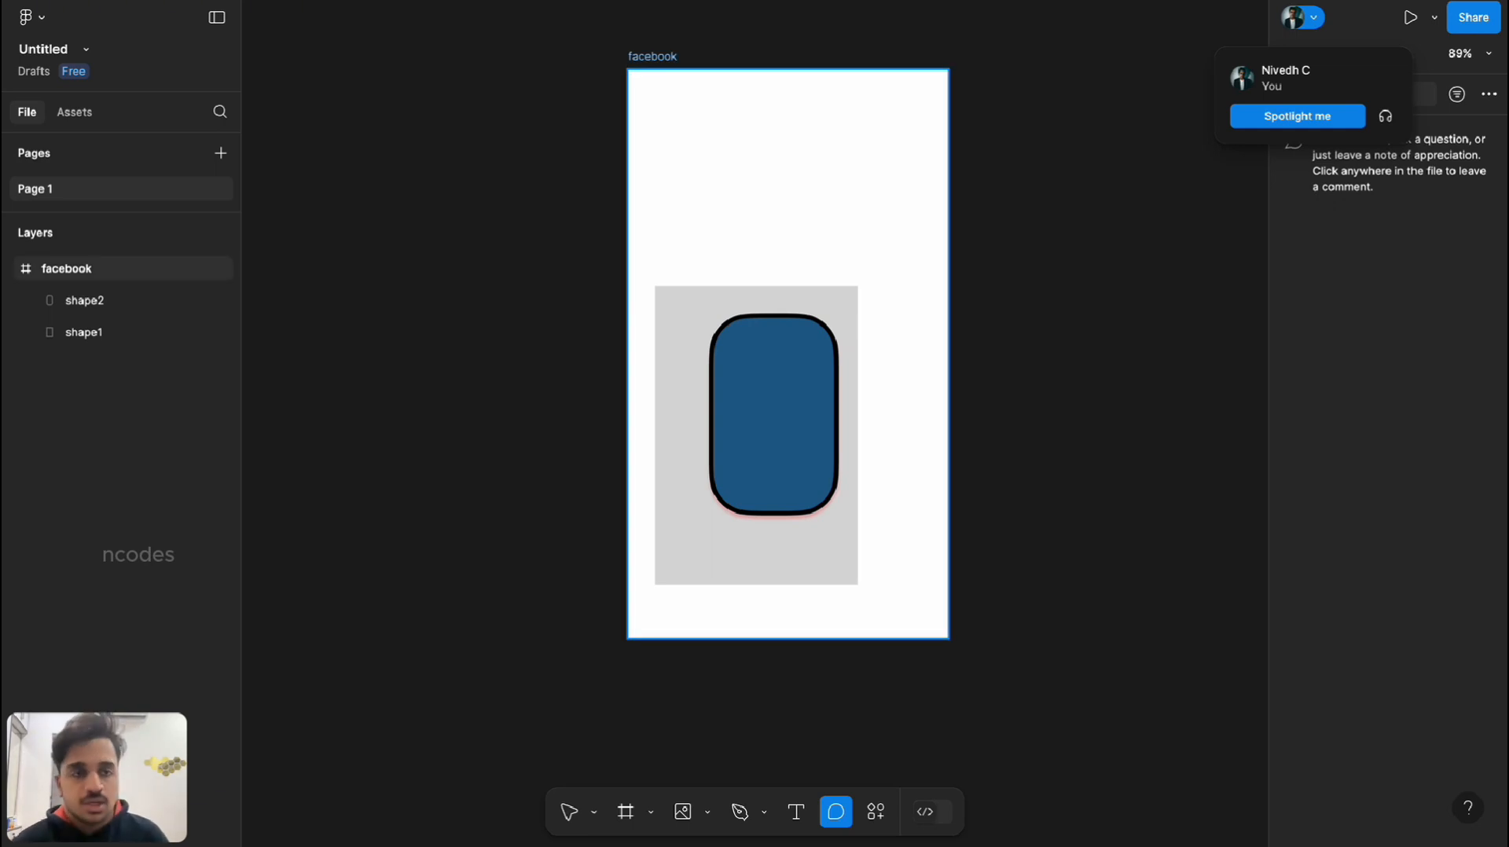
key(v)
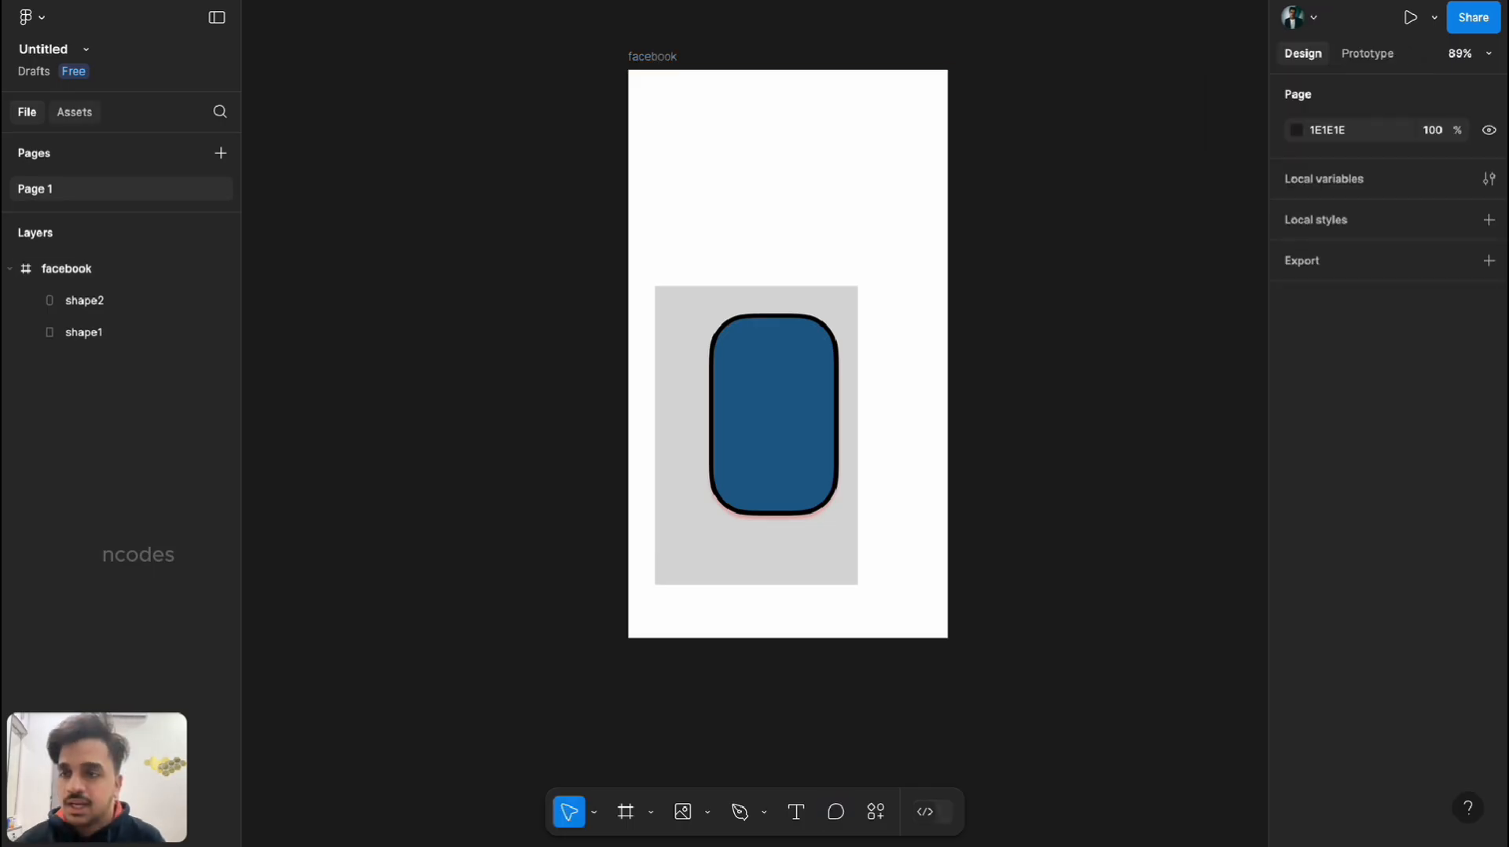
Open the App icons category of the iOS 18 and iPadOS 18 asset library and bring up the App Icon component's details.
key(shift+i)
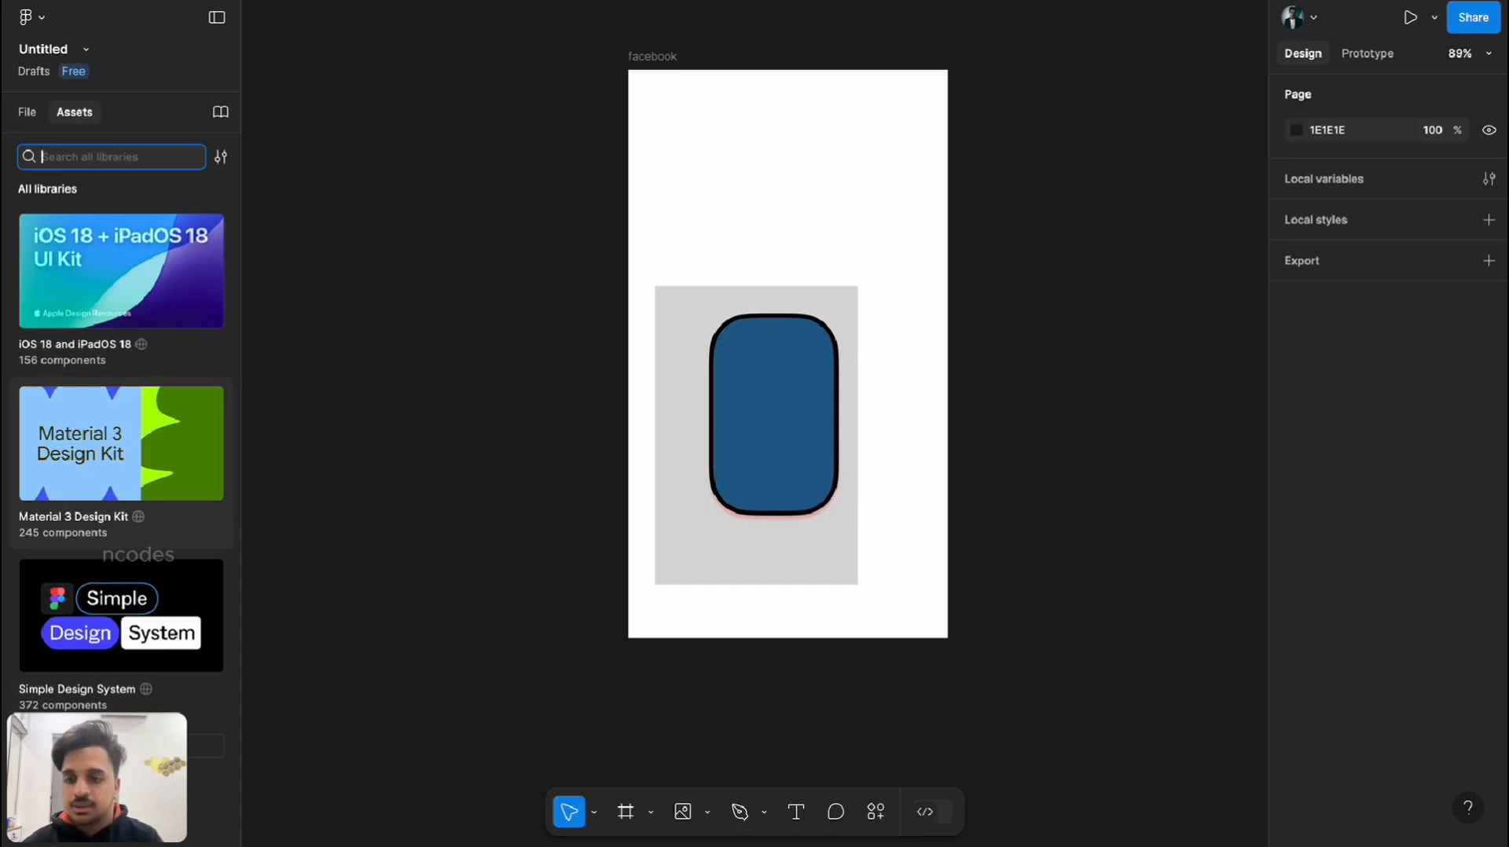
click(118, 357)
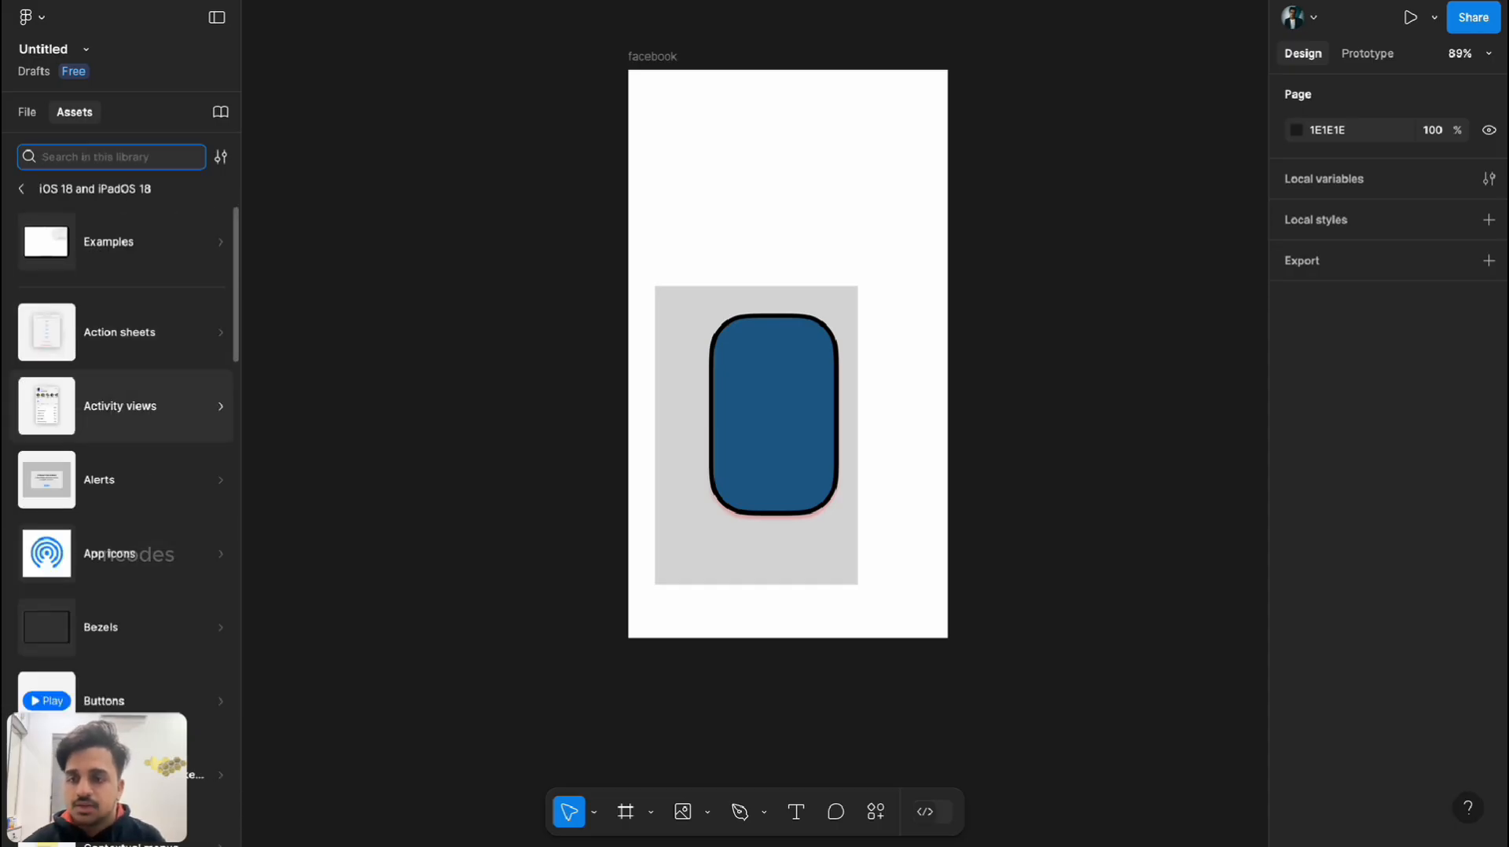
scroll(118, 377, down, 1)
scroll(118, 460, down, 1)
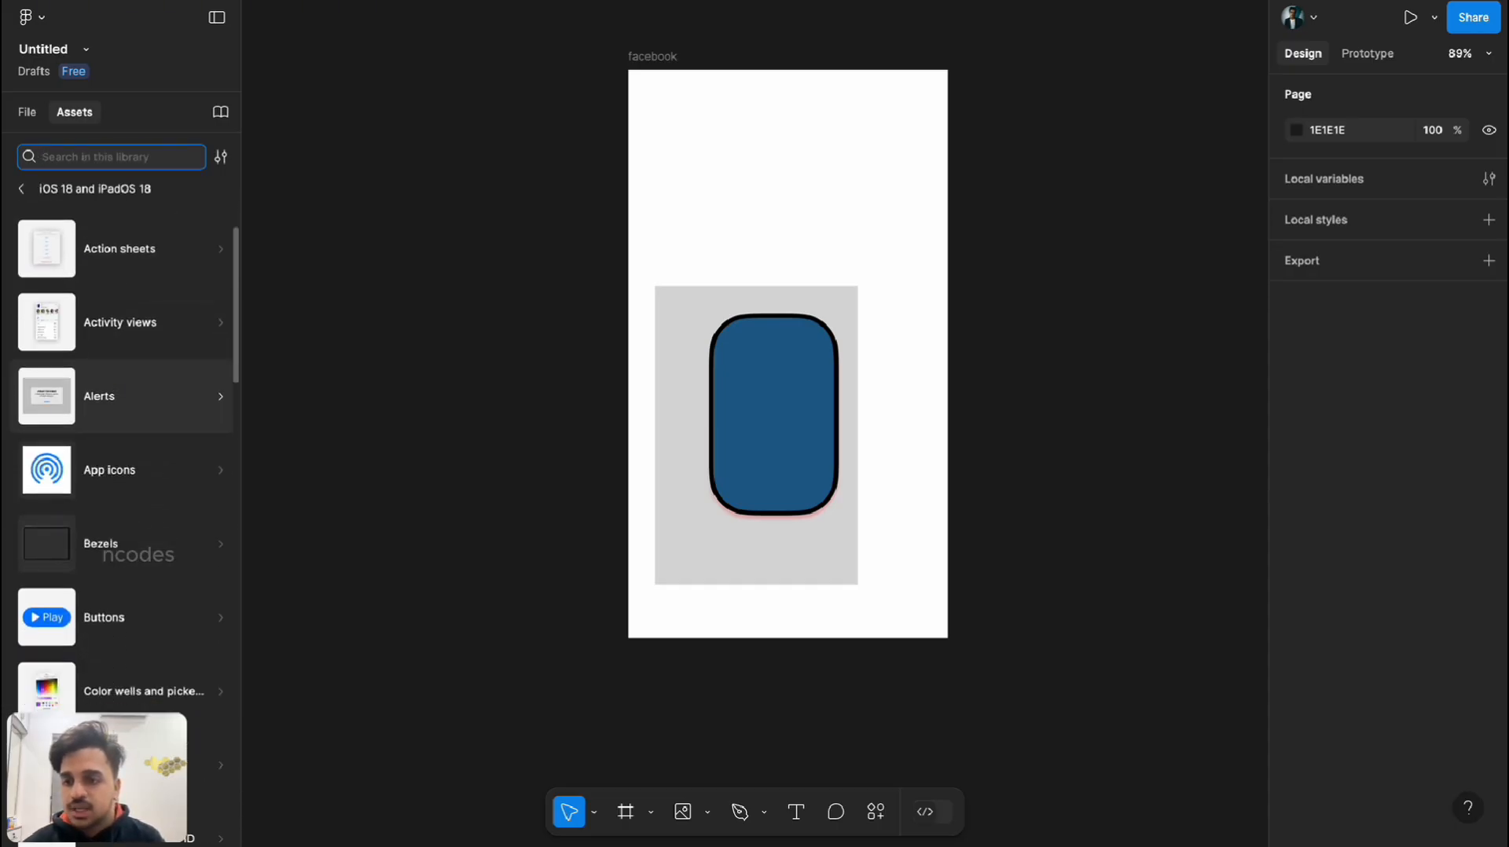
click(118, 467)
click(176, 255)
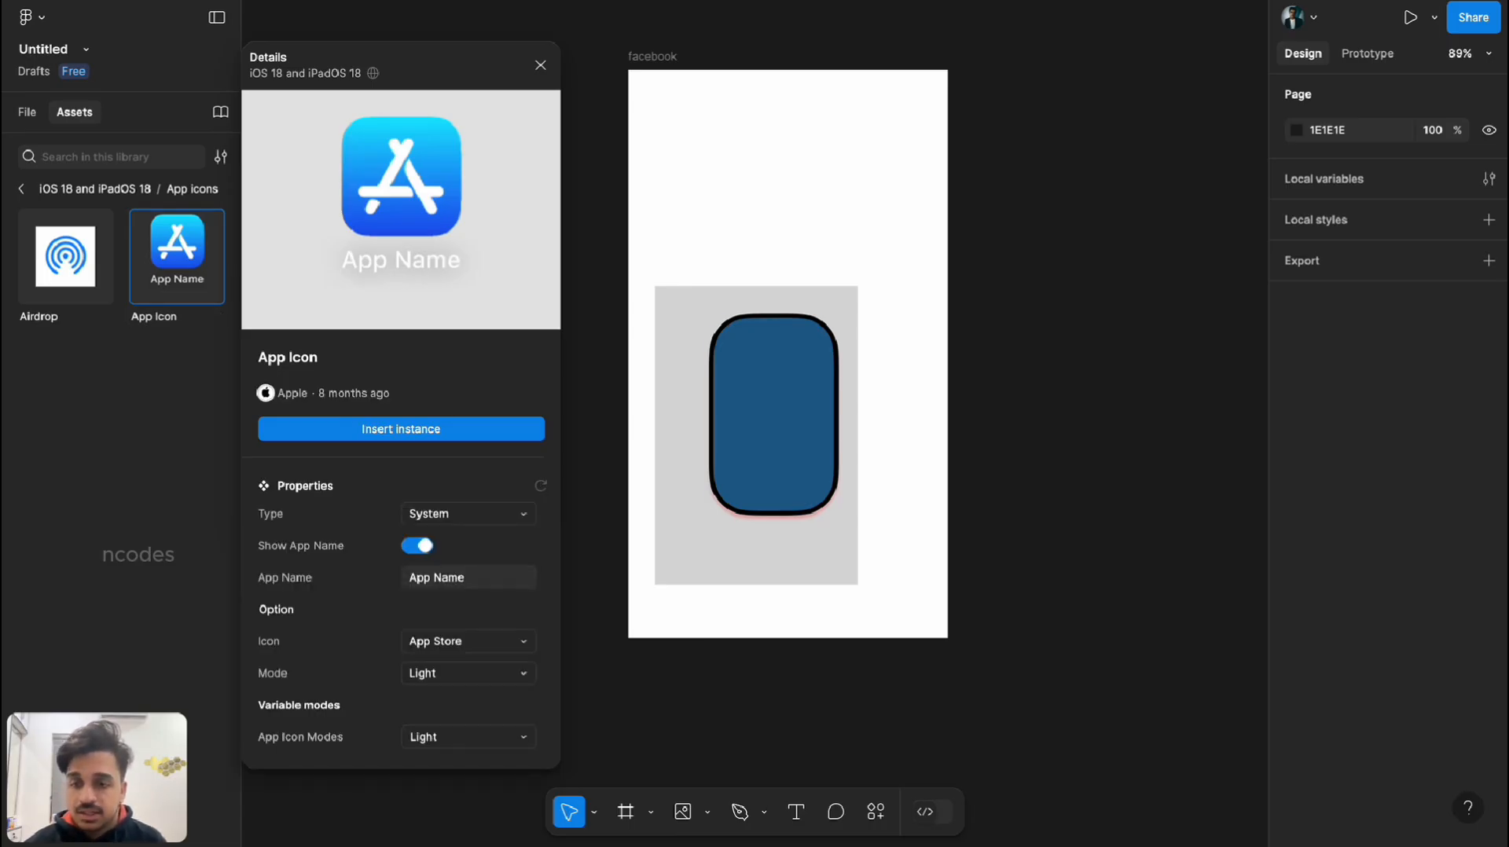
Preview the App Icon component with its type set to Custom.
click(468, 513)
click(377, 535)
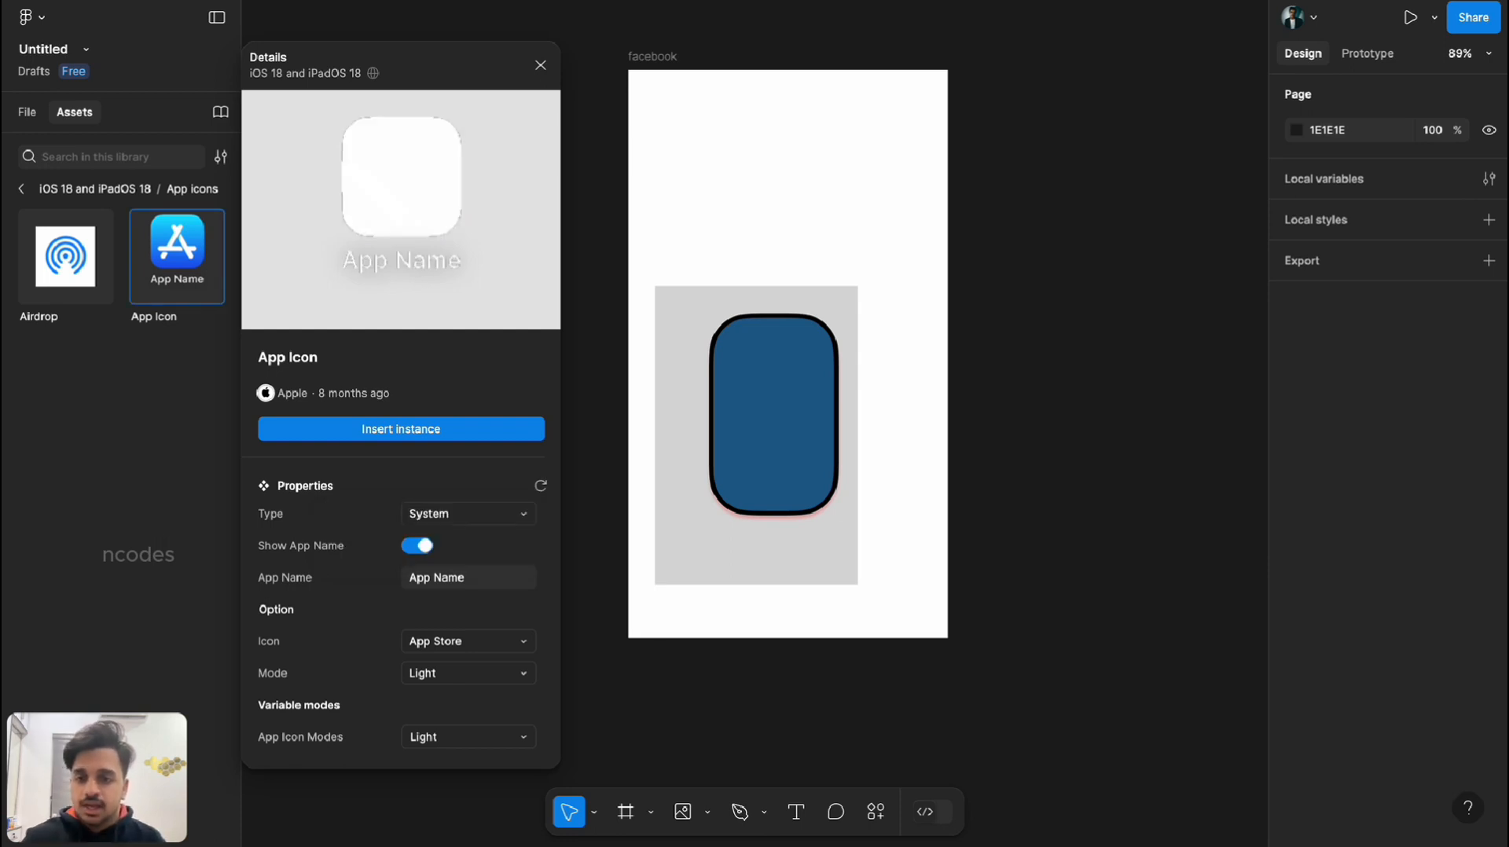
click(468, 513)
click(377, 536)
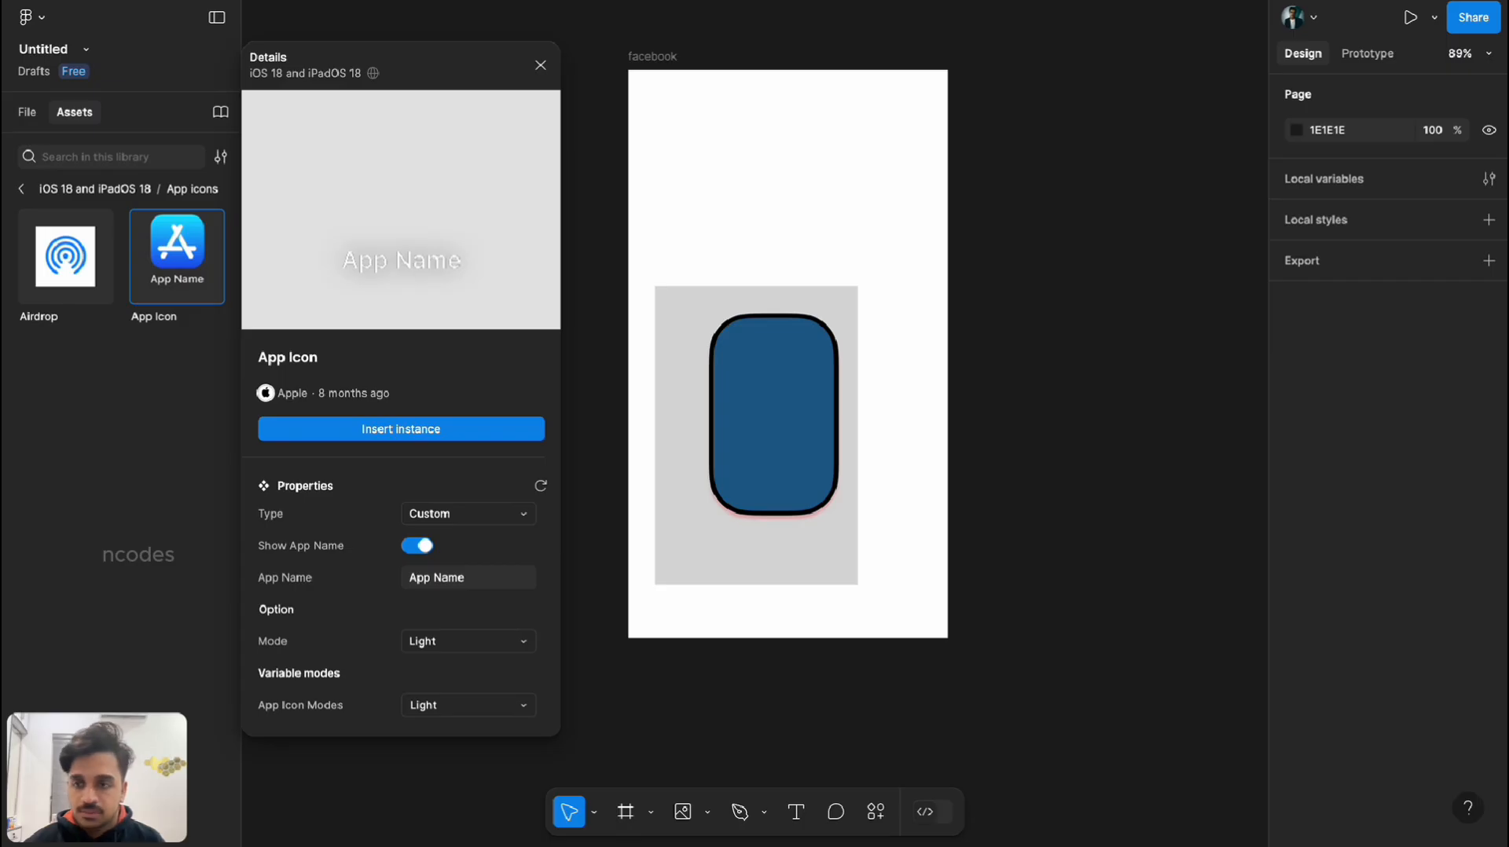
Insert an instance of the Airdrop icon and move it into the empty area near the upper edge of the facebook frame.
click(65, 256)
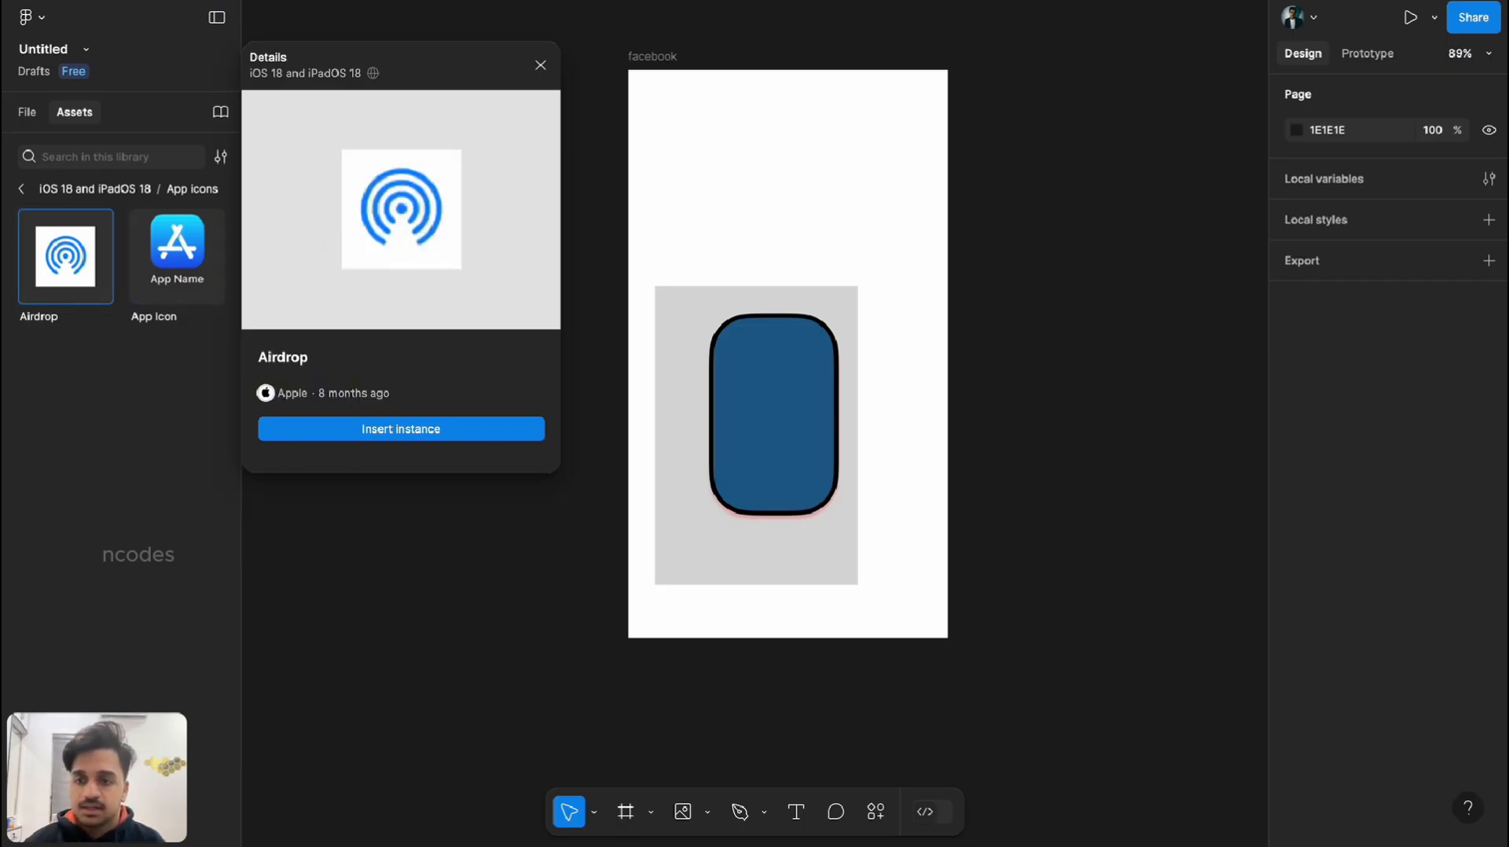
click(401, 429)
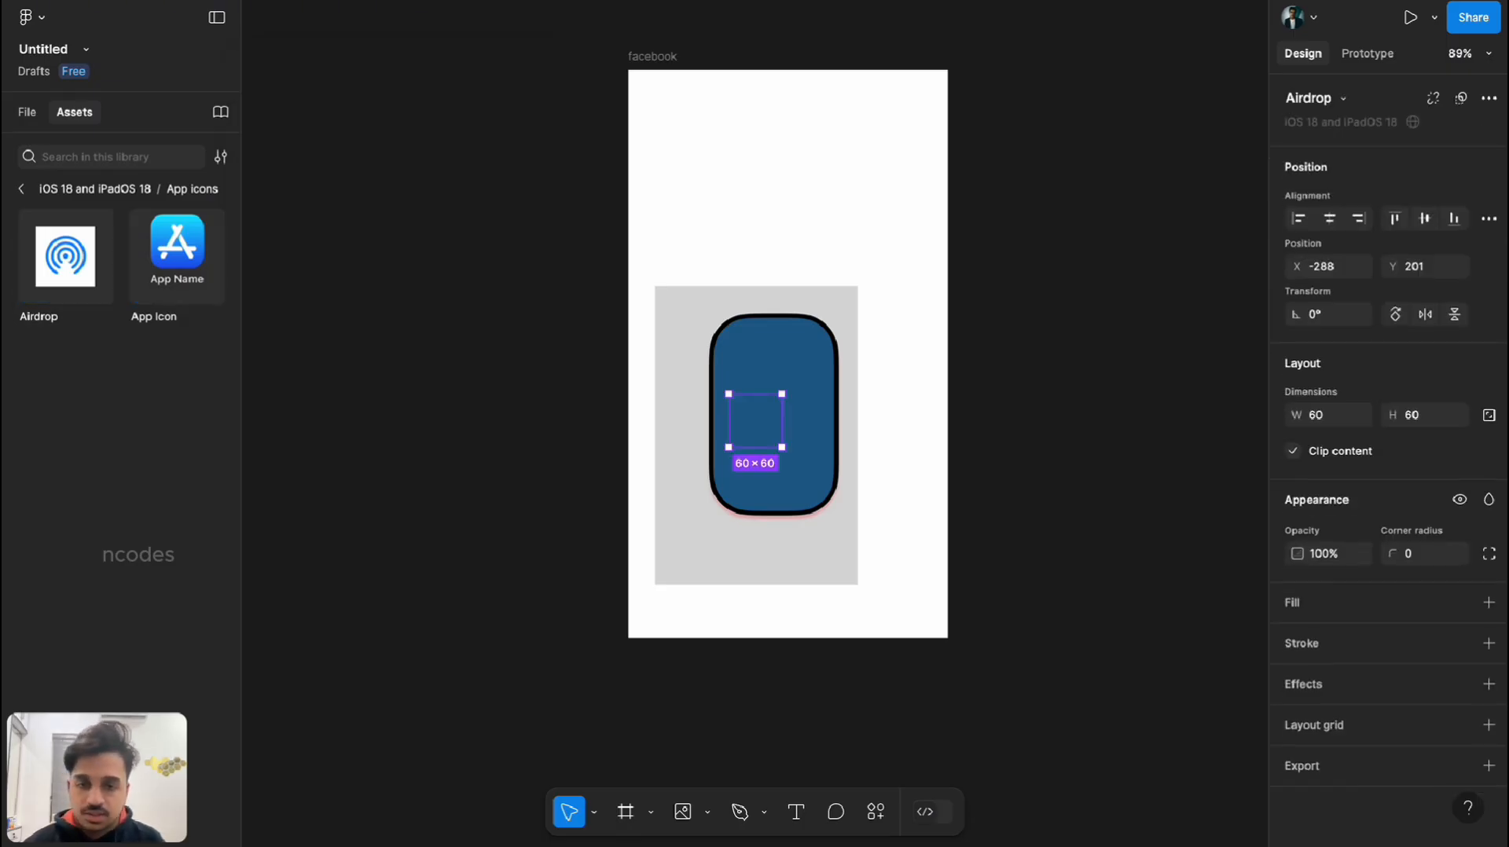
drag(755, 420, 769, 131)
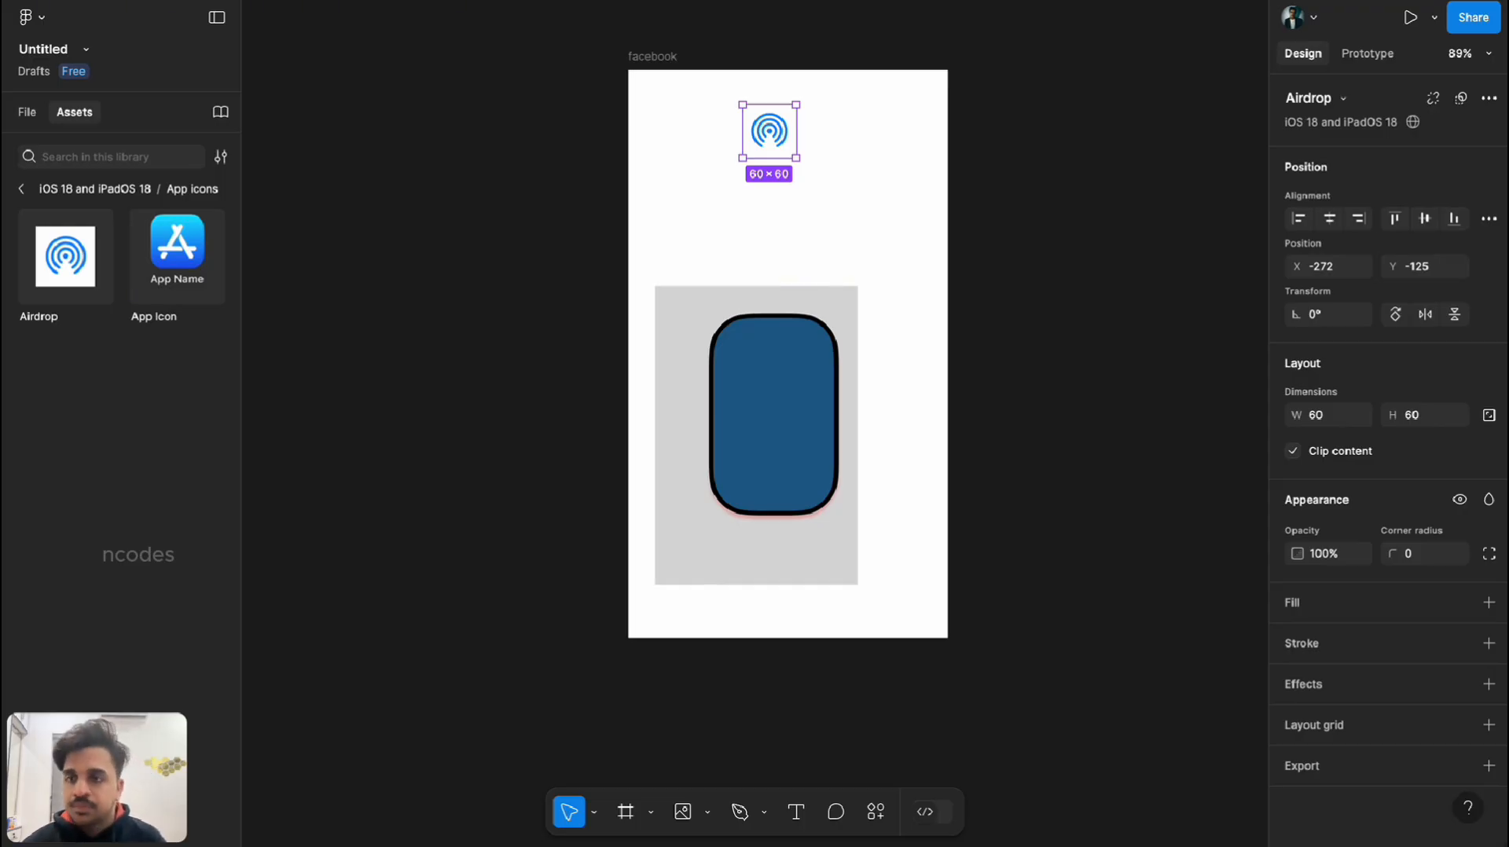
Browse the component categories of the iOS 18 and iPadOS 18 library, and return to the overview of all libraries.
key(alt+1)
key(alt+2)
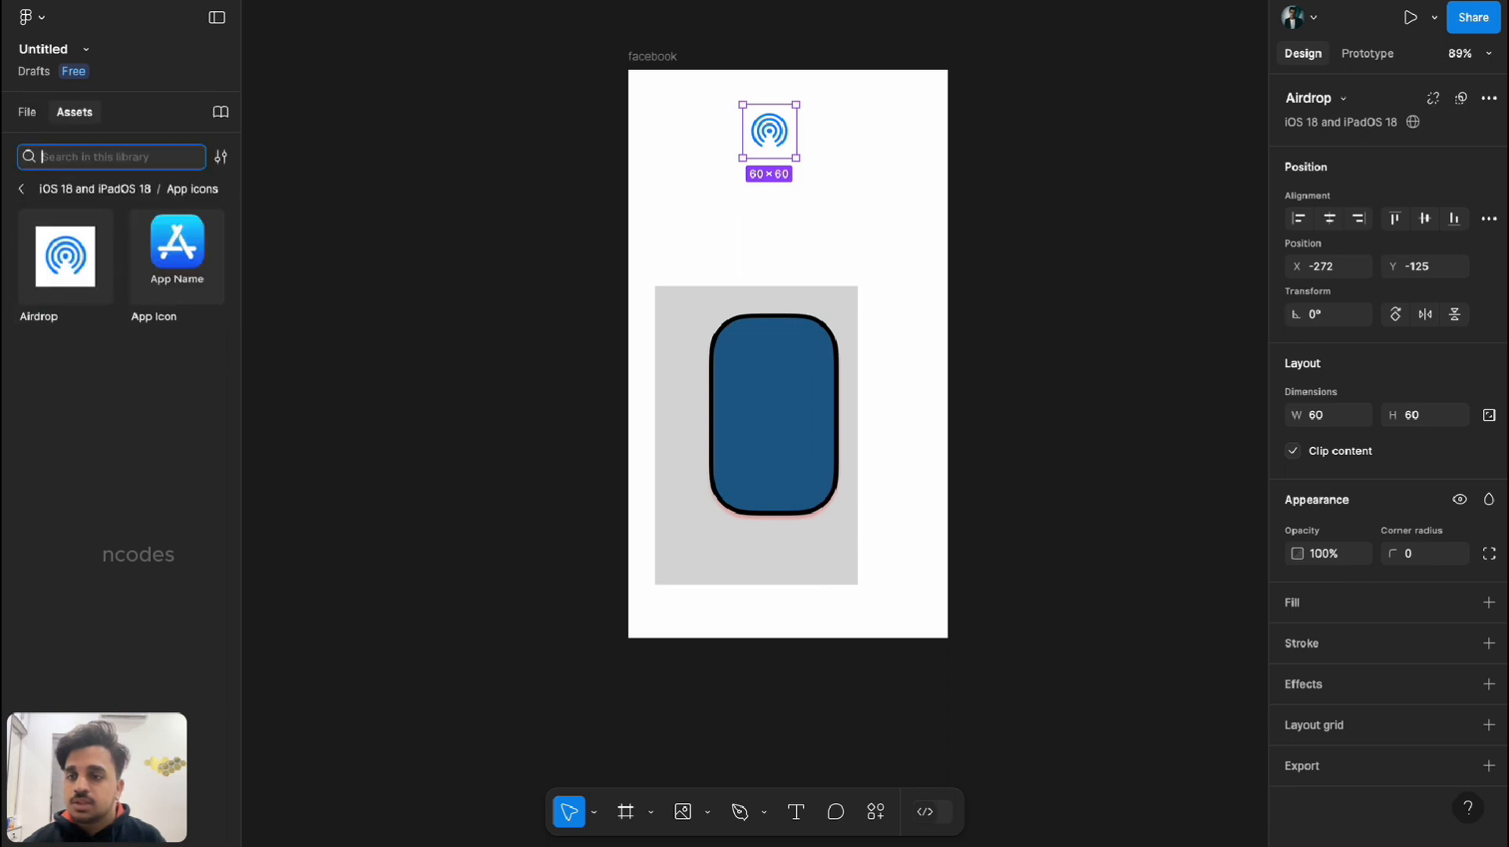
click(21, 188)
scroll(122, 476, down, 3)
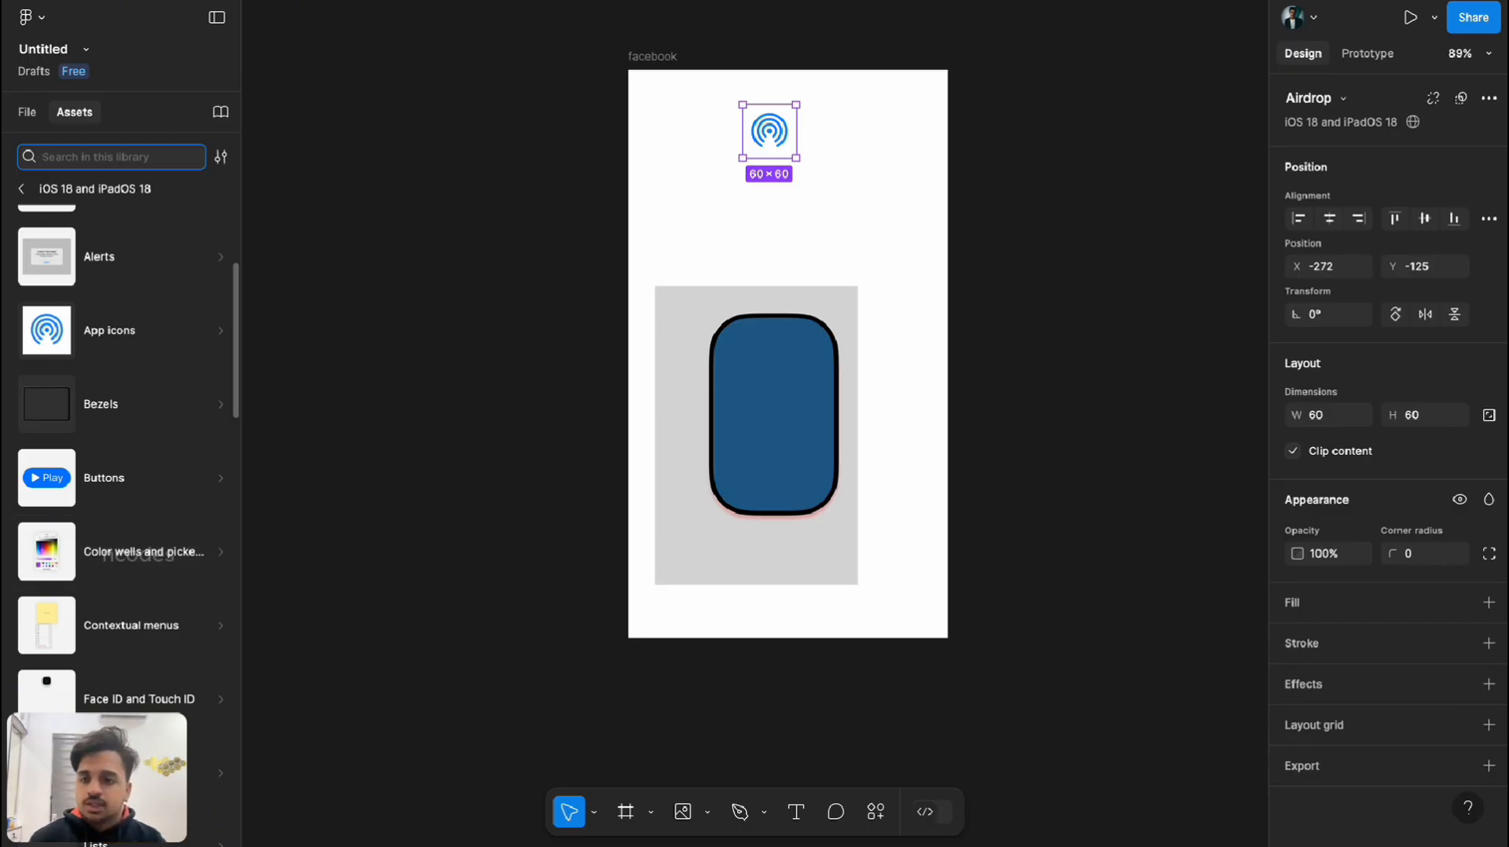
scroll(134, 554, down, 5)
scroll(133, 554, down, 2)
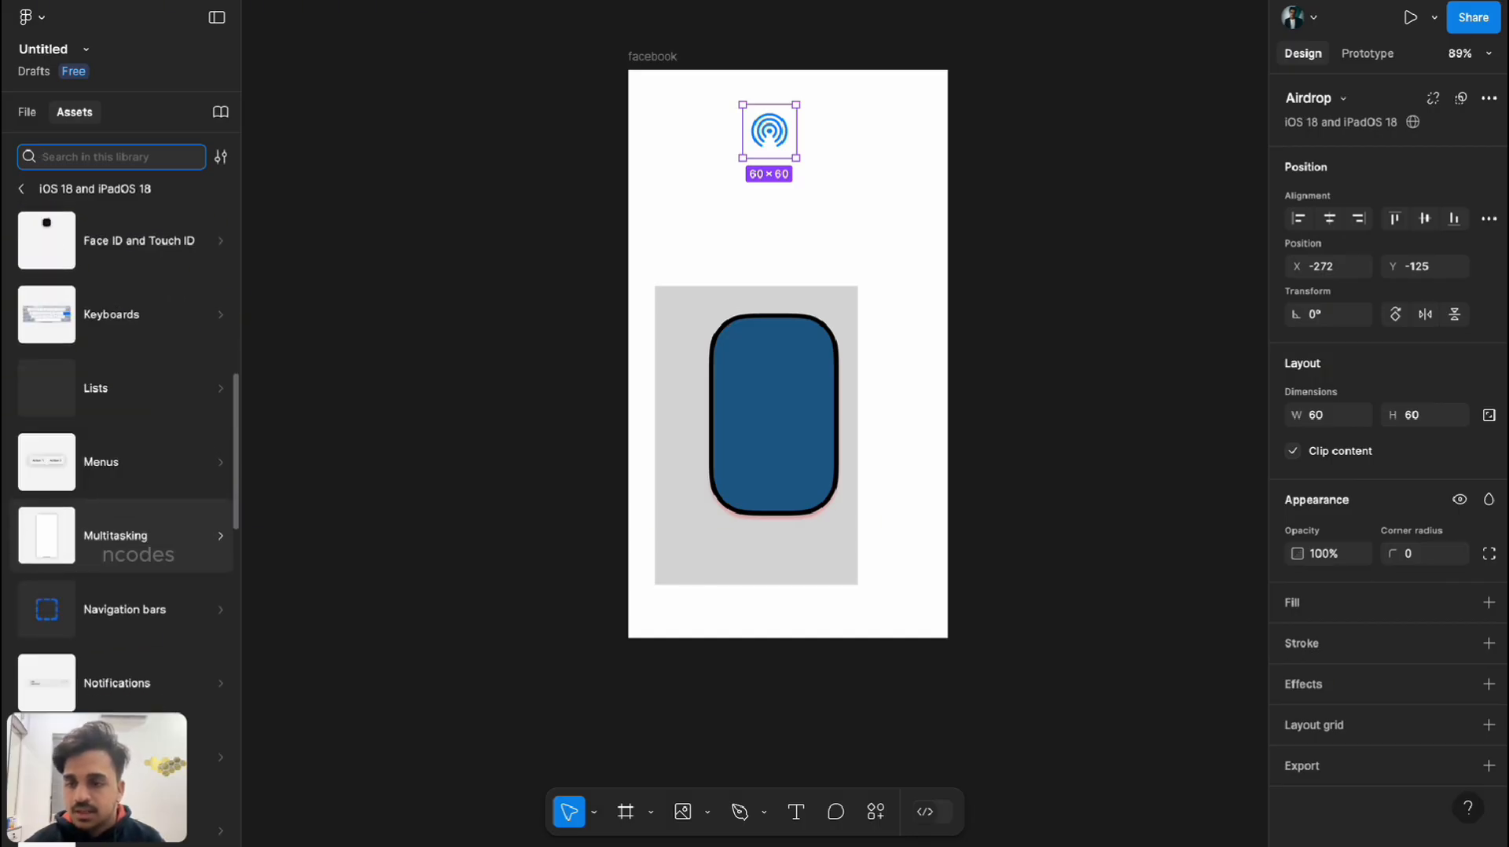
scroll(134, 554, up, 10)
click(21, 189)
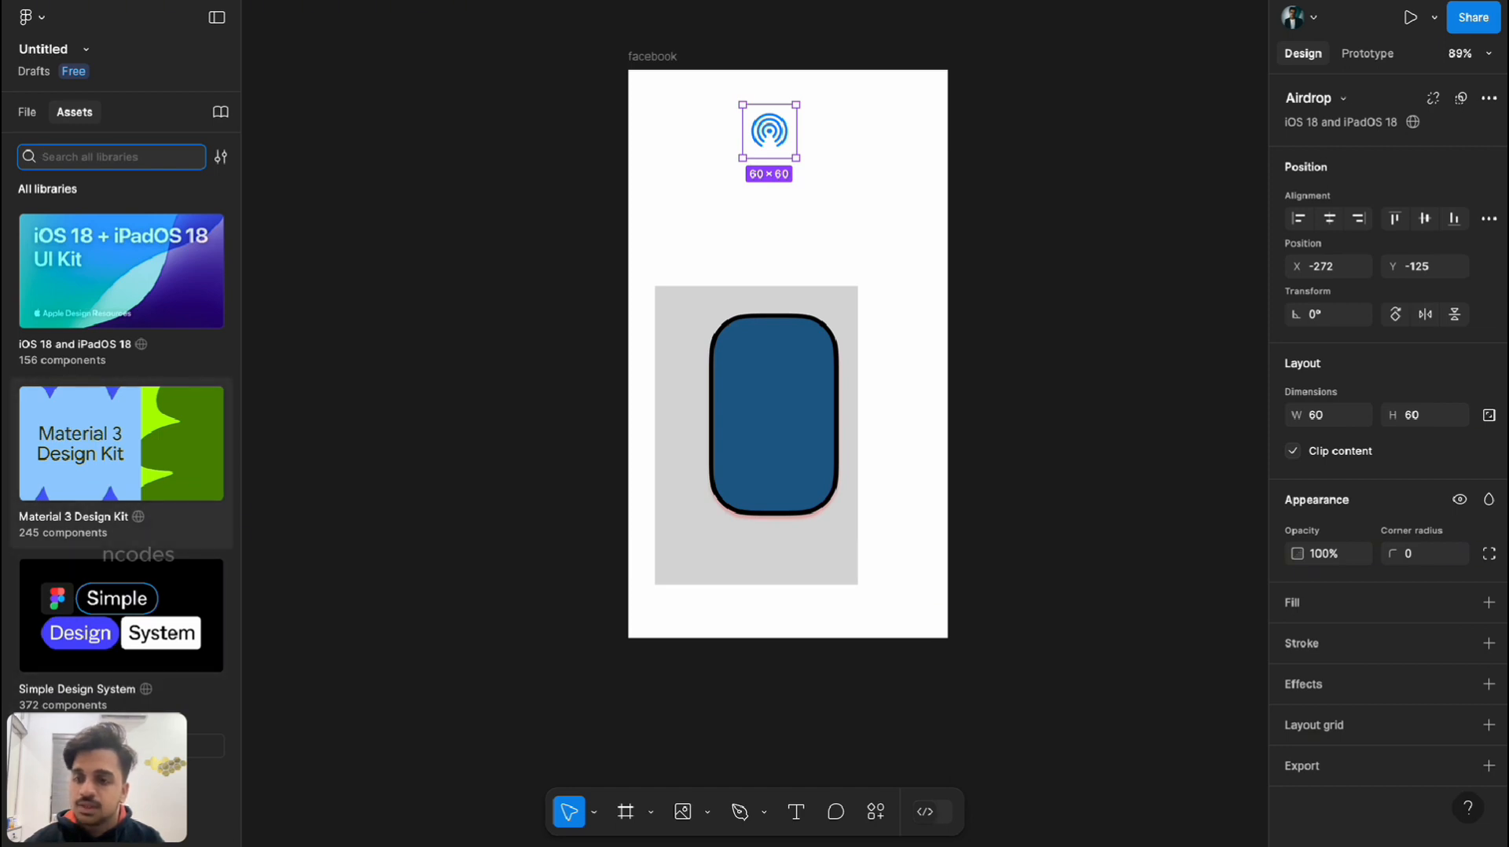
Look through the Material 3 Design Kit library's categories and open its Icons category.
click(122, 437)
scroll(121, 434, down, 3)
scroll(121, 436, up, 1)
scroll(126, 426, up, 1)
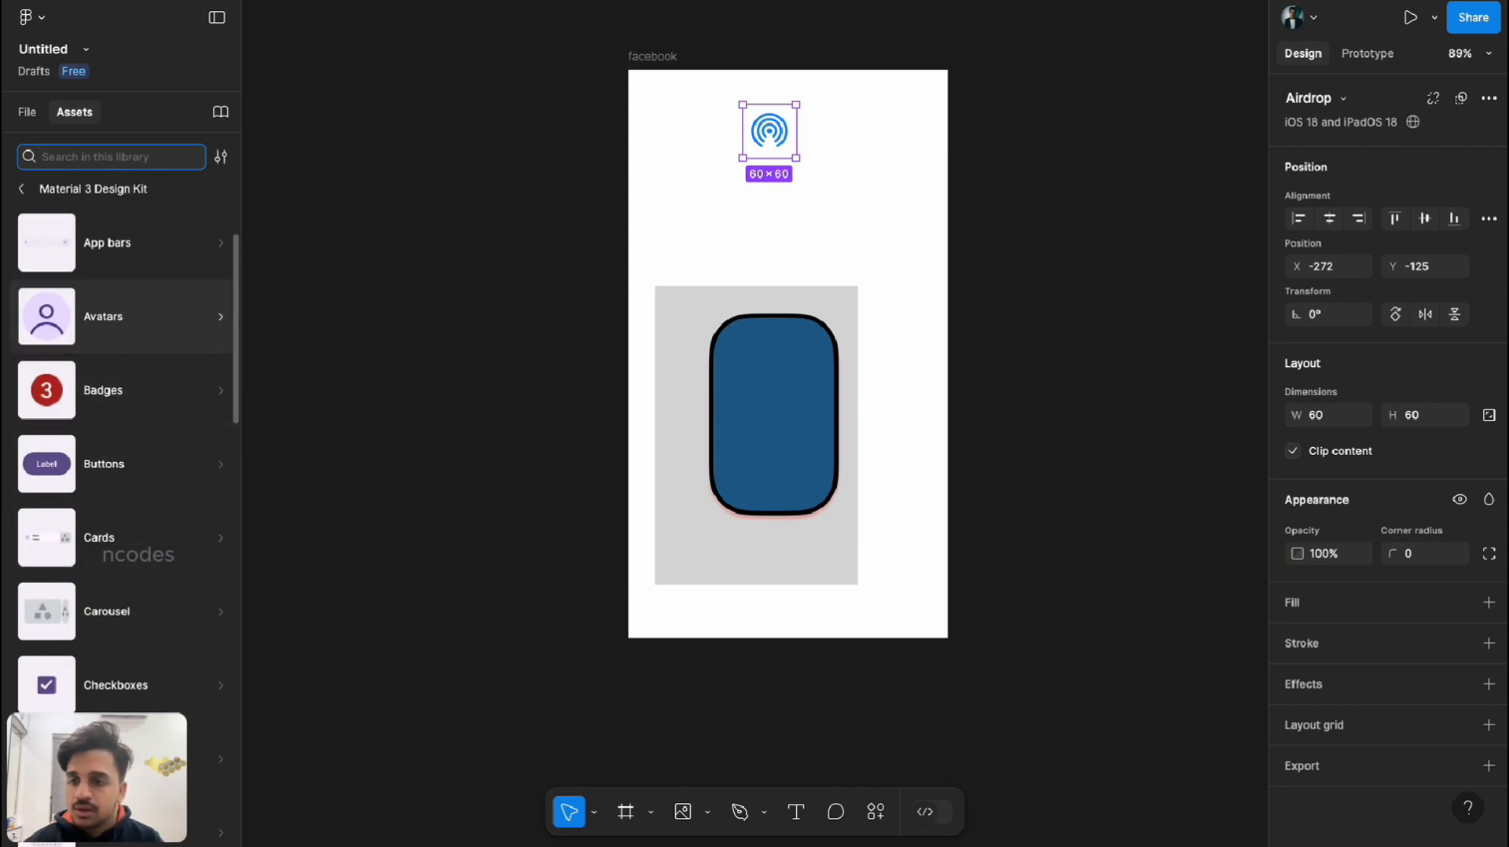
click(125, 328)
click(22, 188)
scroll(122, 440, down, 5)
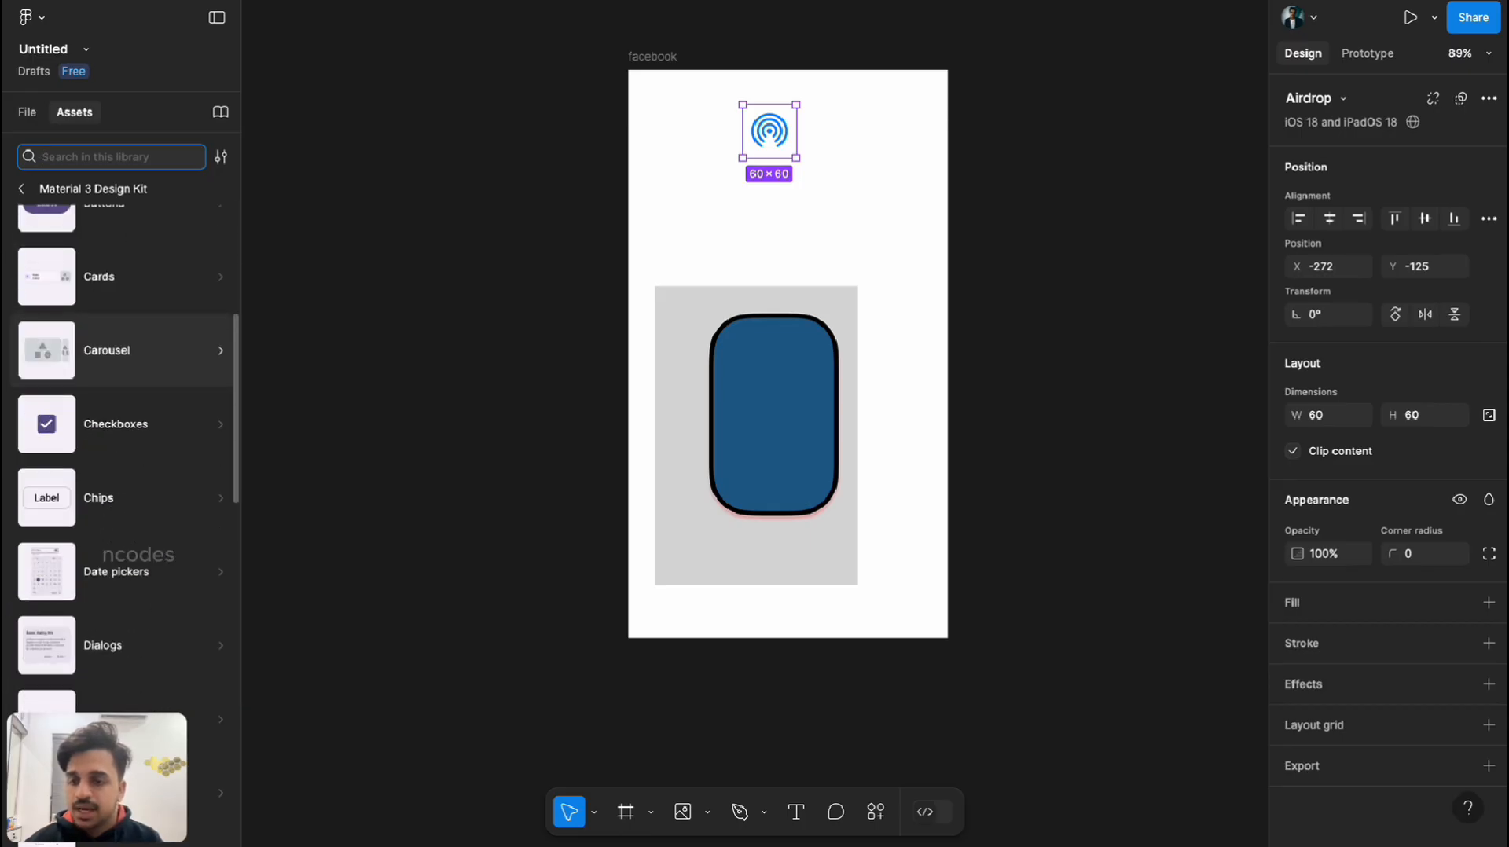
scroll(122, 521, down, 2)
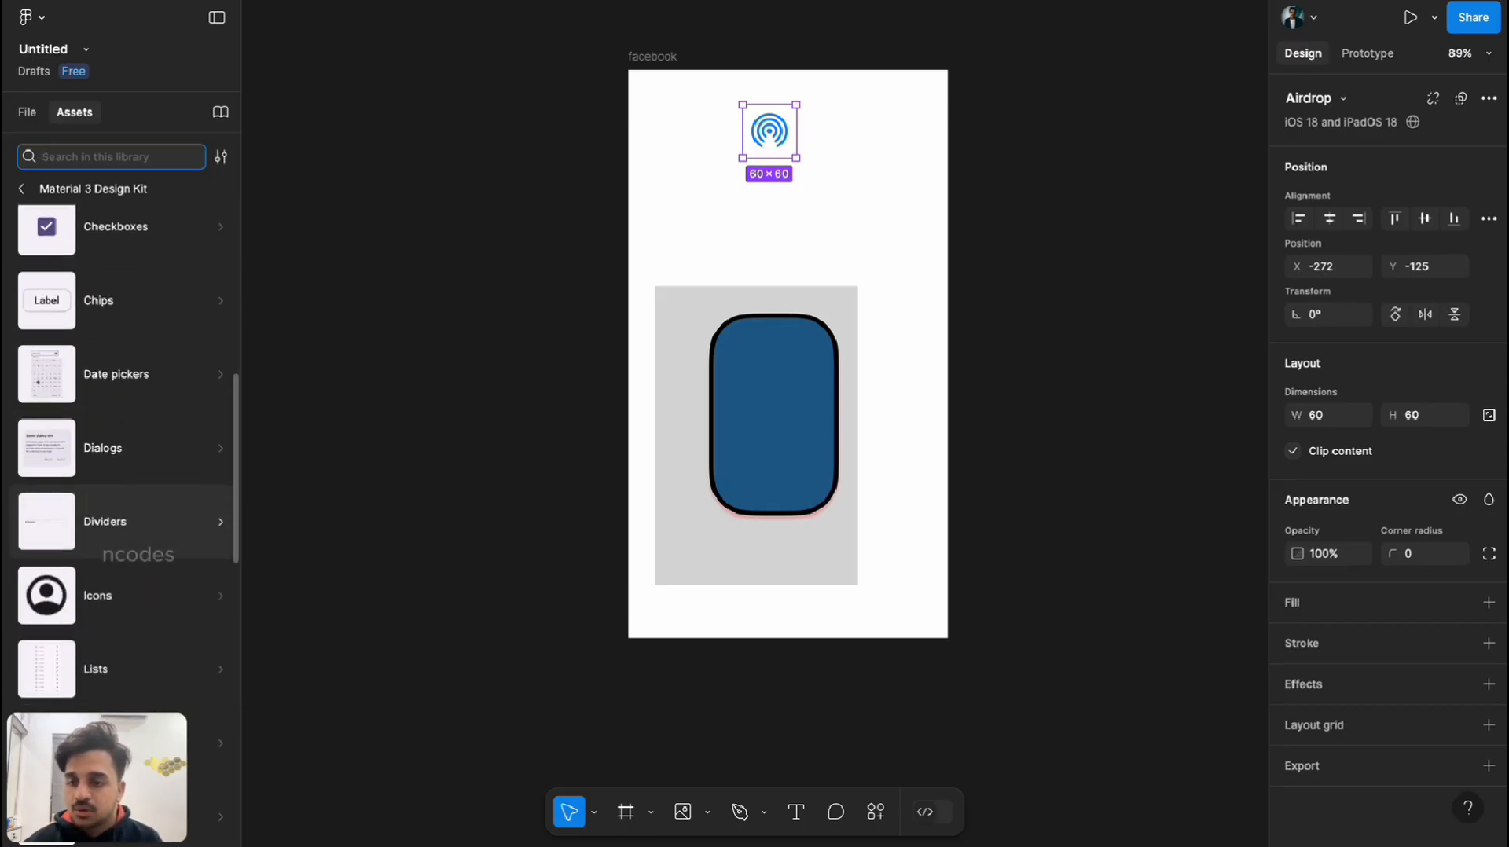
click(122, 518)
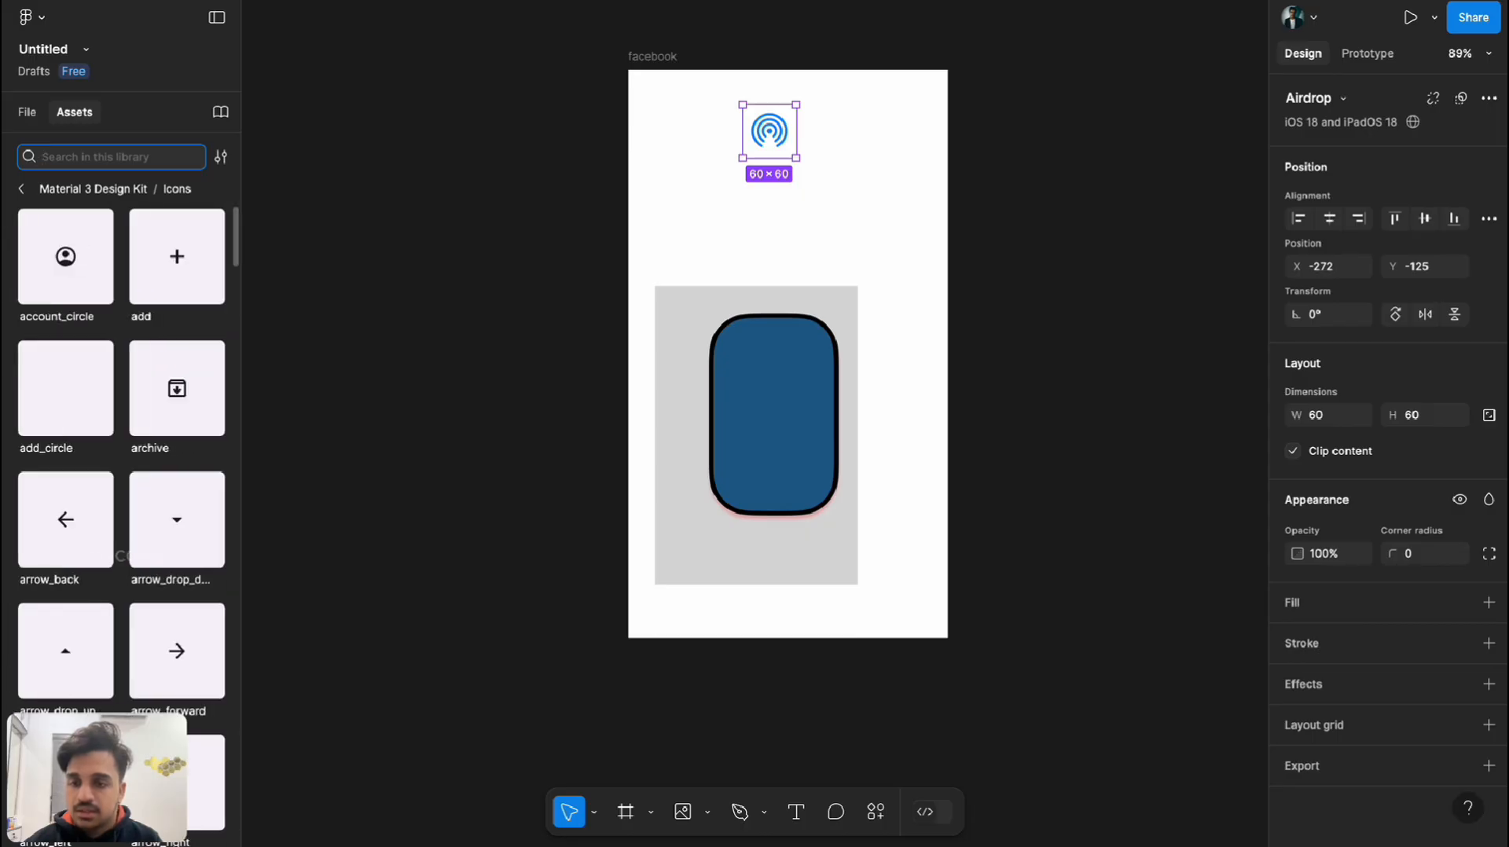
Insert an instance of the add icon over the blue rounded shape and enlarge it to about 49 × 43.
scroll(177, 471, down, 1)
scroll(176, 409, up, 1)
click(177, 260)
click(223, 316)
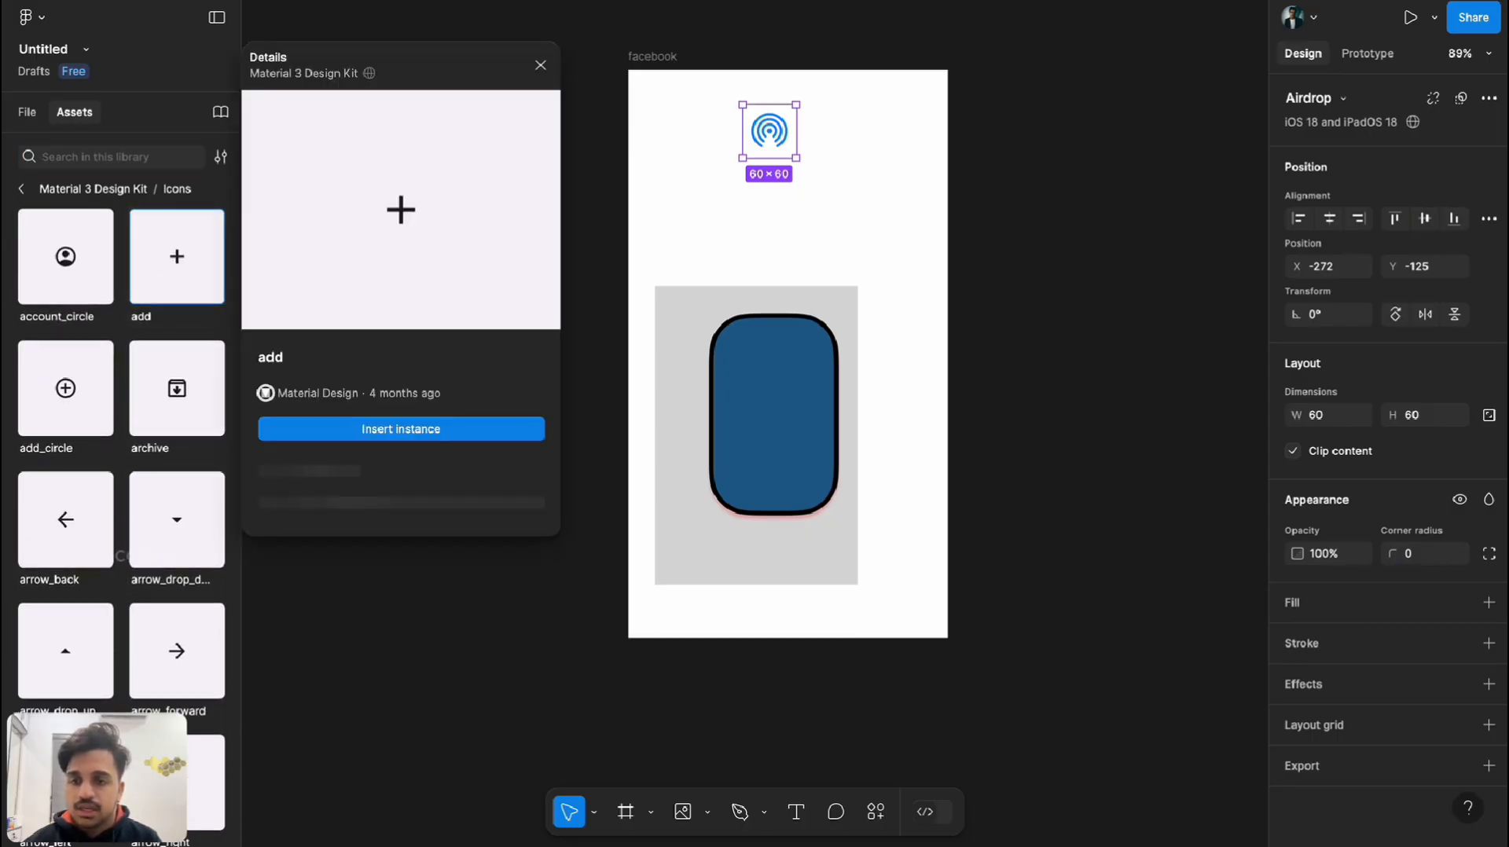
click(399, 428)
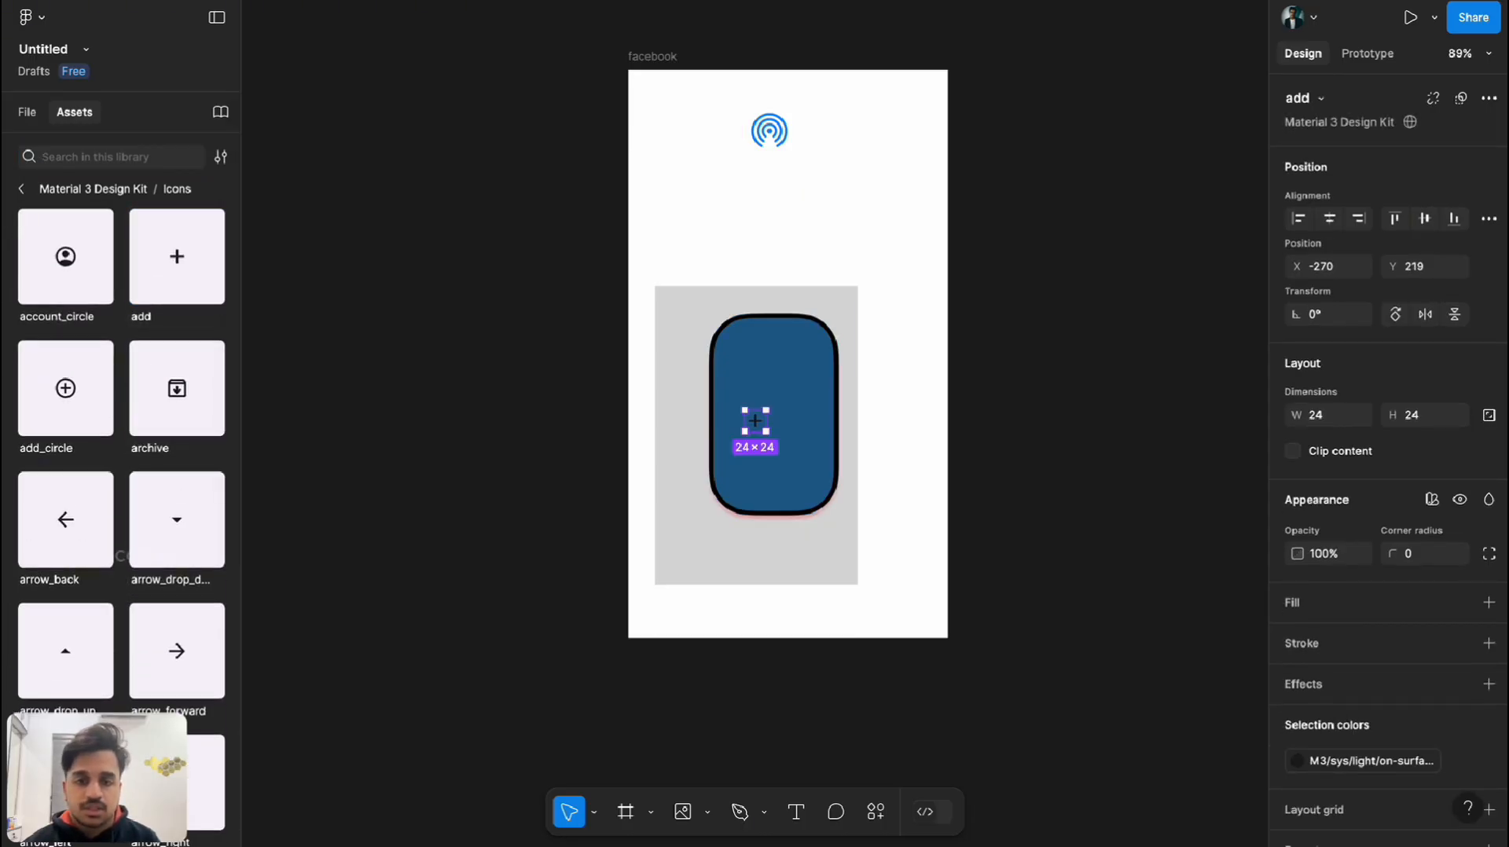
mouse_move(766, 432)
mouse_down()
mouse_move(796, 444)
mouse_move(774, 394)
mouse_move(812, 329)
mouse_move(766, 428)
mouse_up()
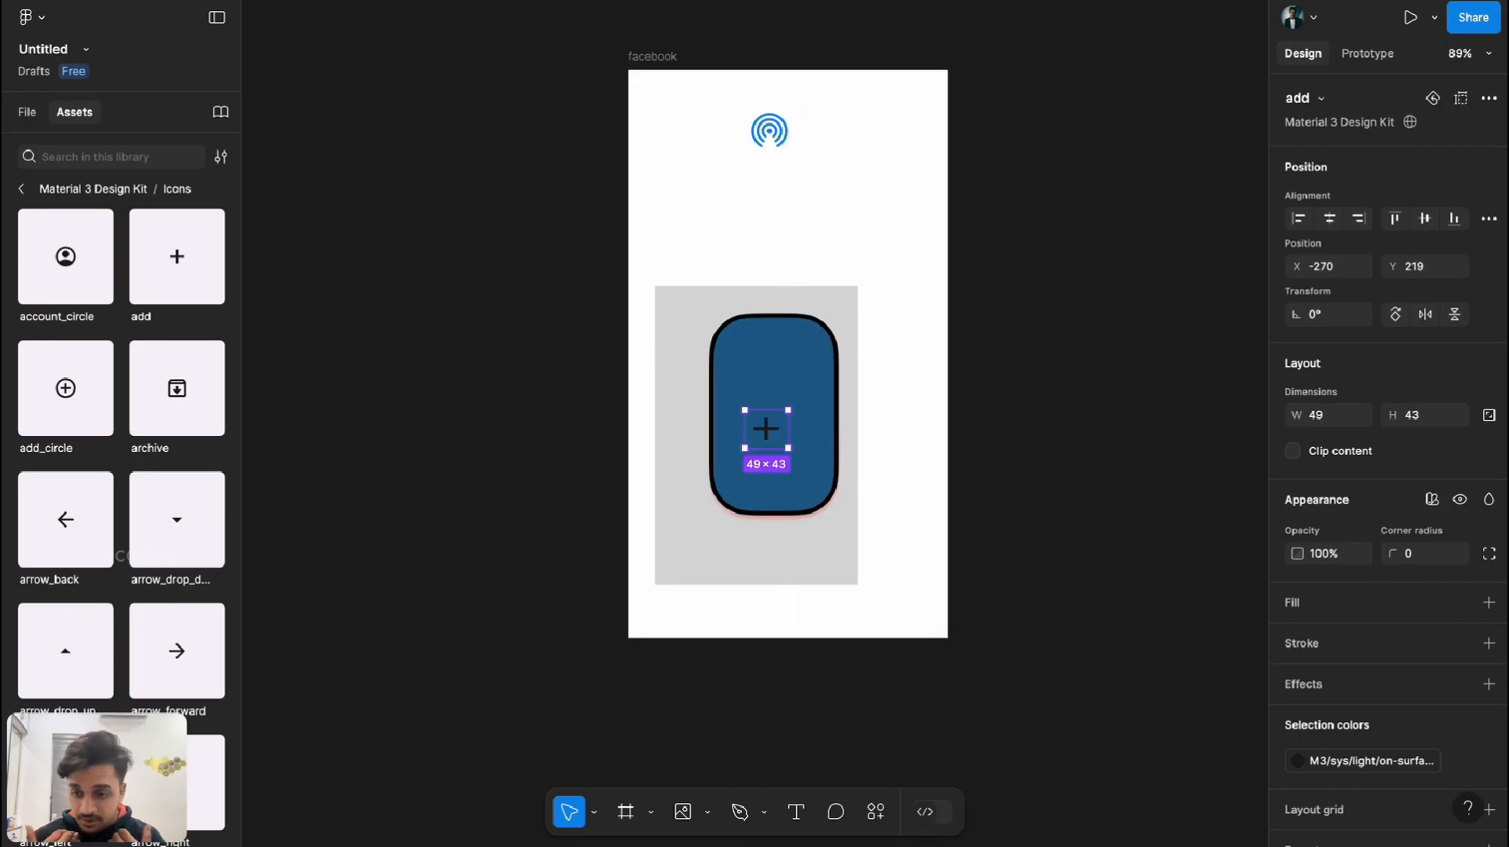
click(31, 16)
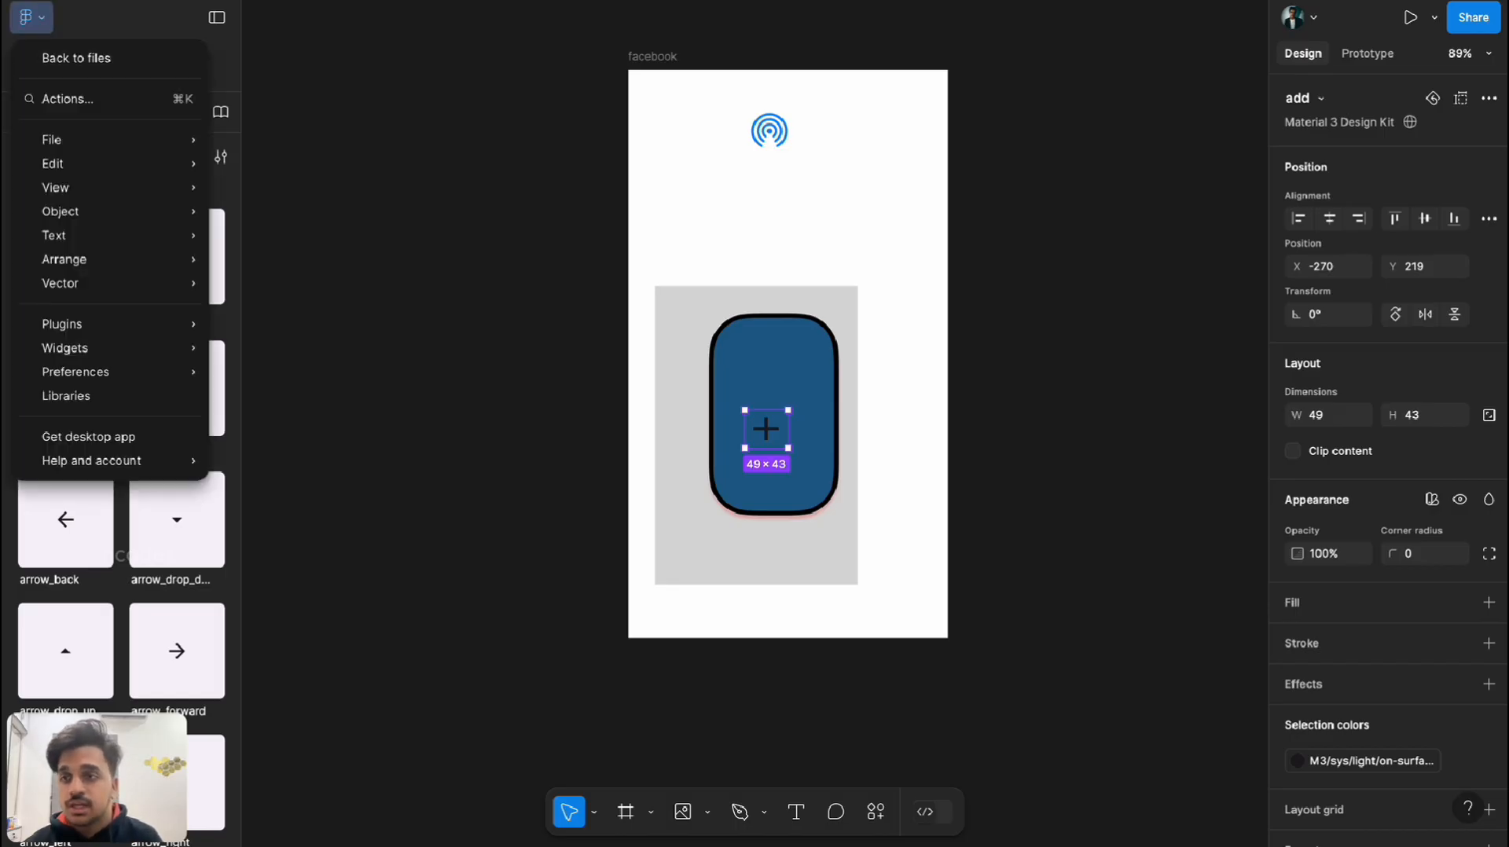
mouse_move(110, 164)
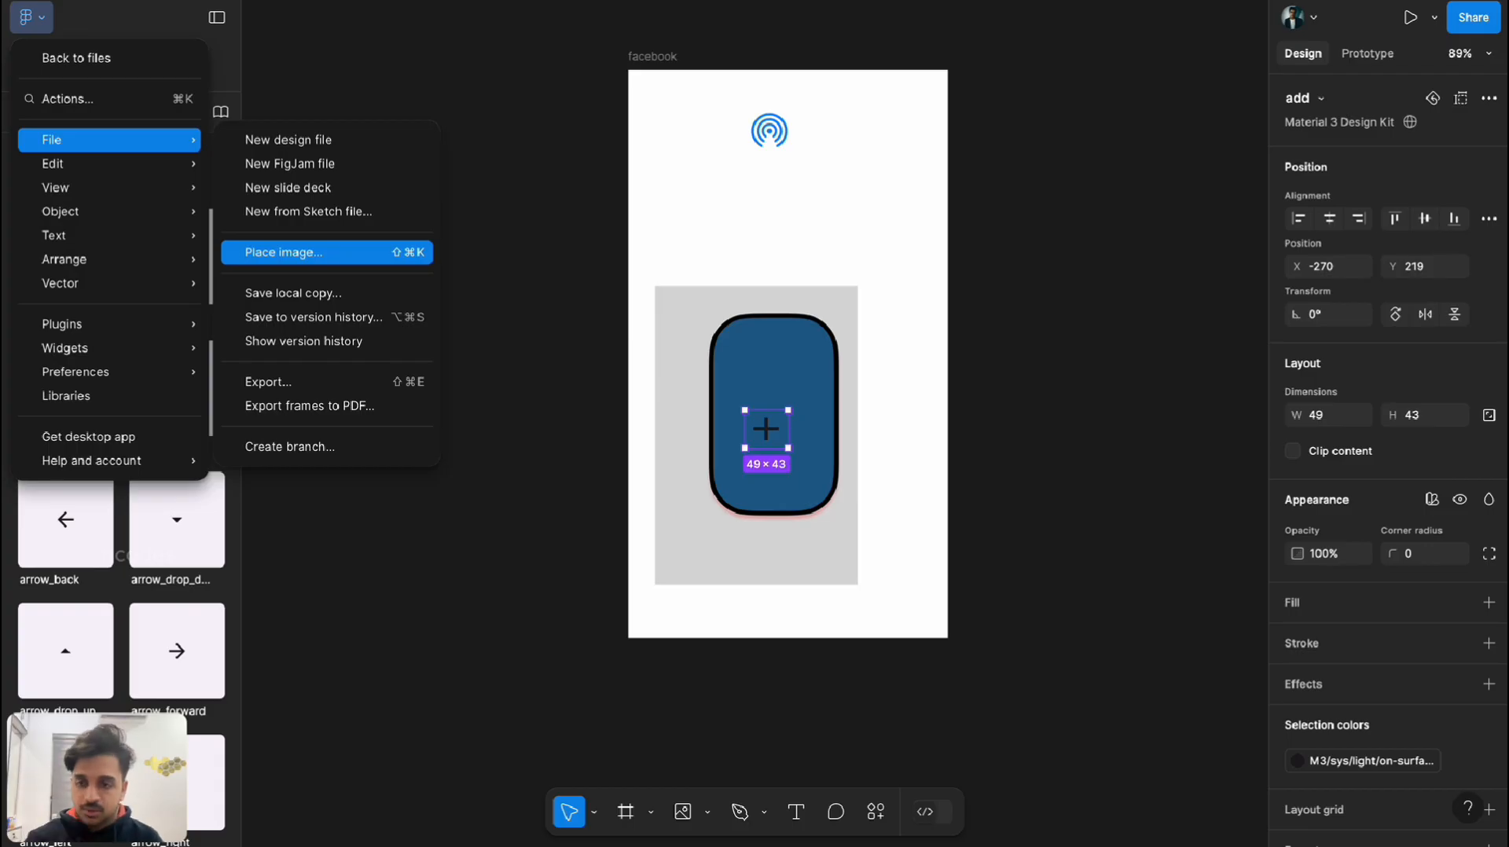
key(Escape)
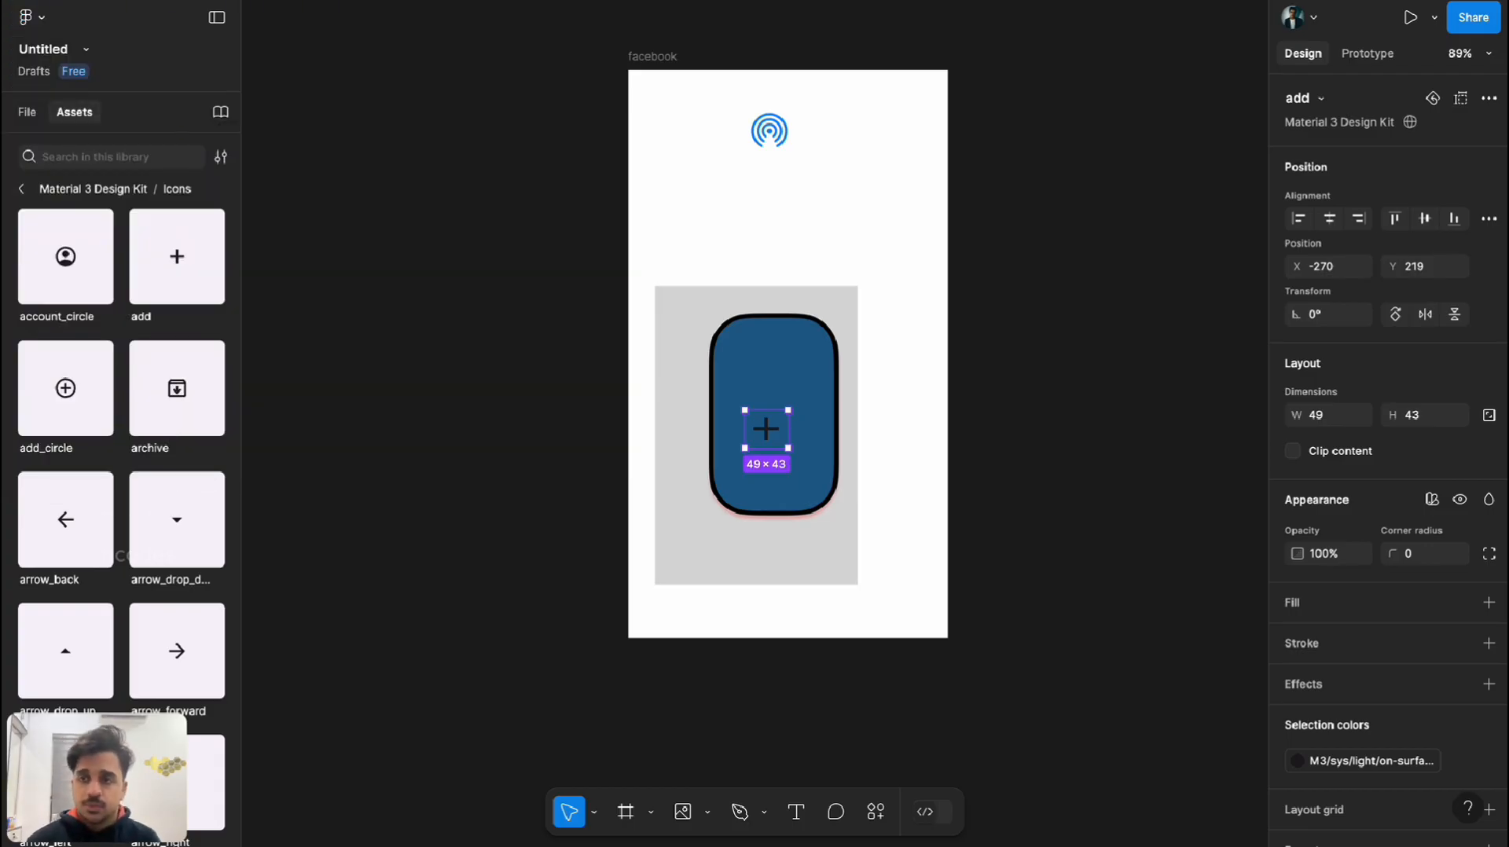
Return to the file's layers and add the text "BOX 1" to the facebook frame, between the Airdrop icon and the grey rectangle.
click(27, 112)
key(Escape)
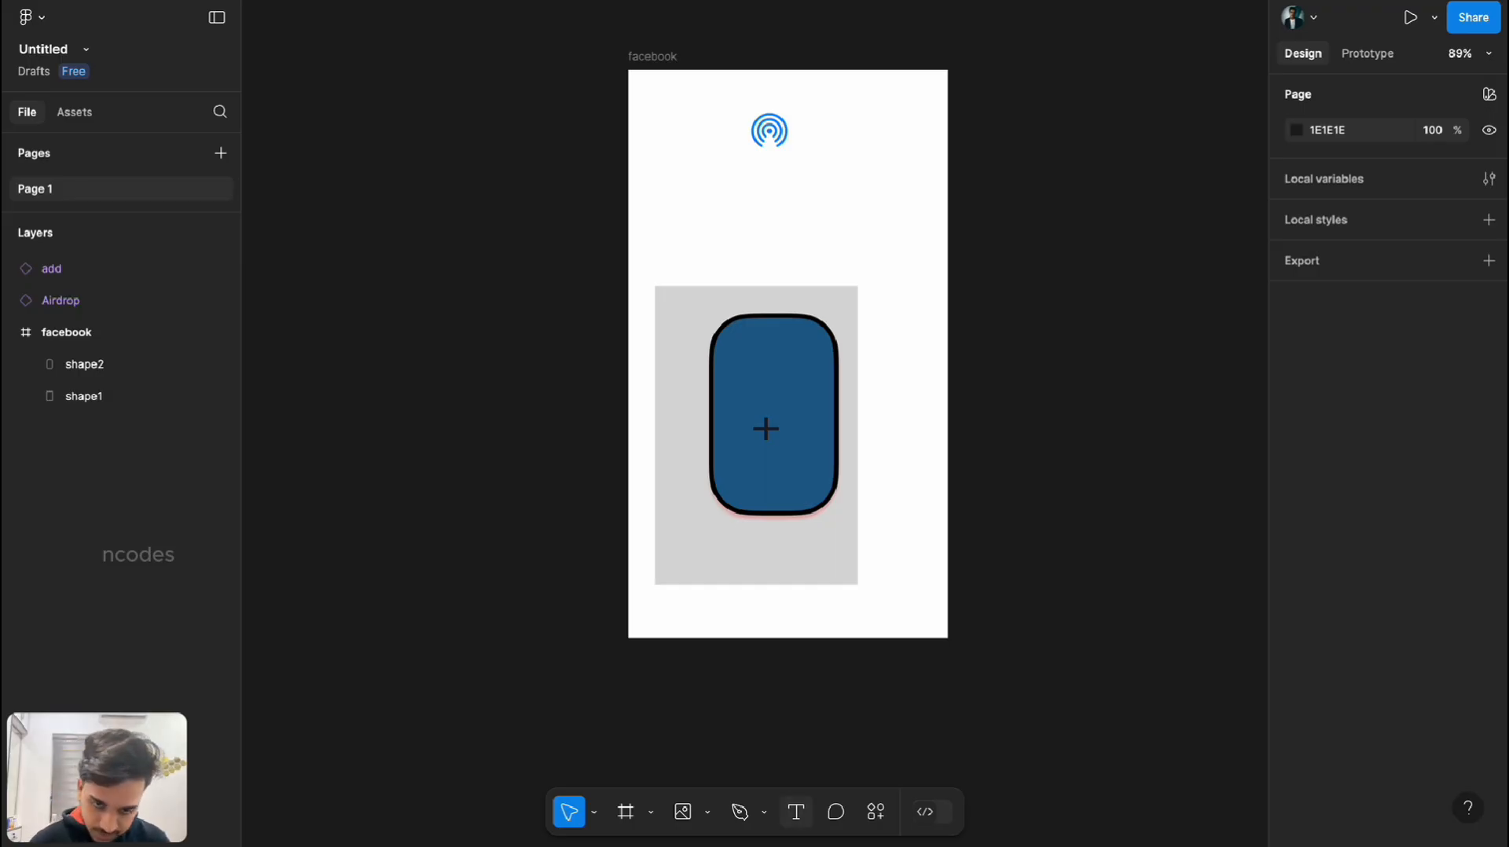
key(t)
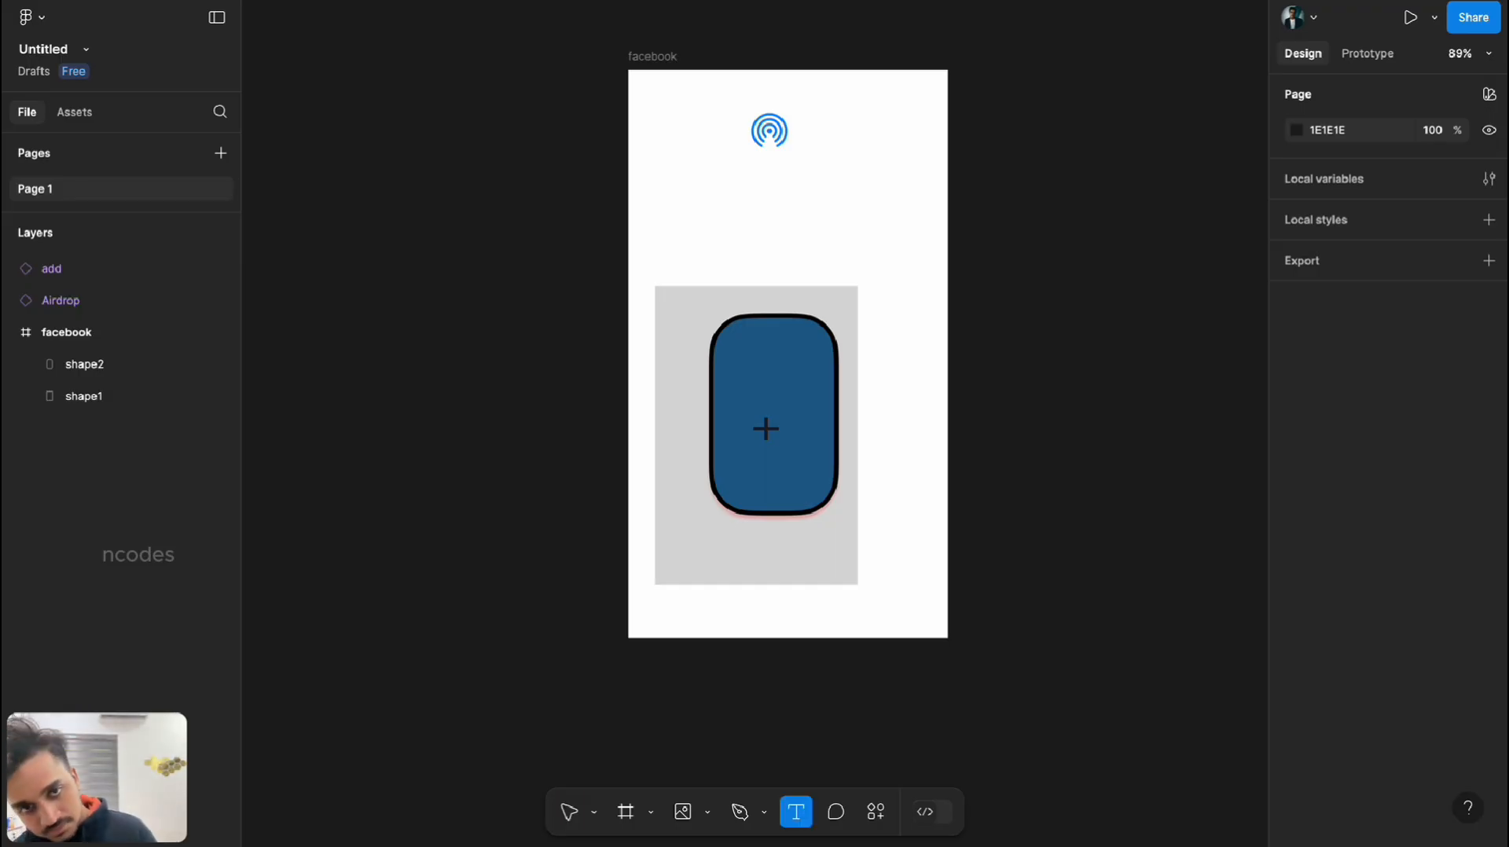
click(693, 226)
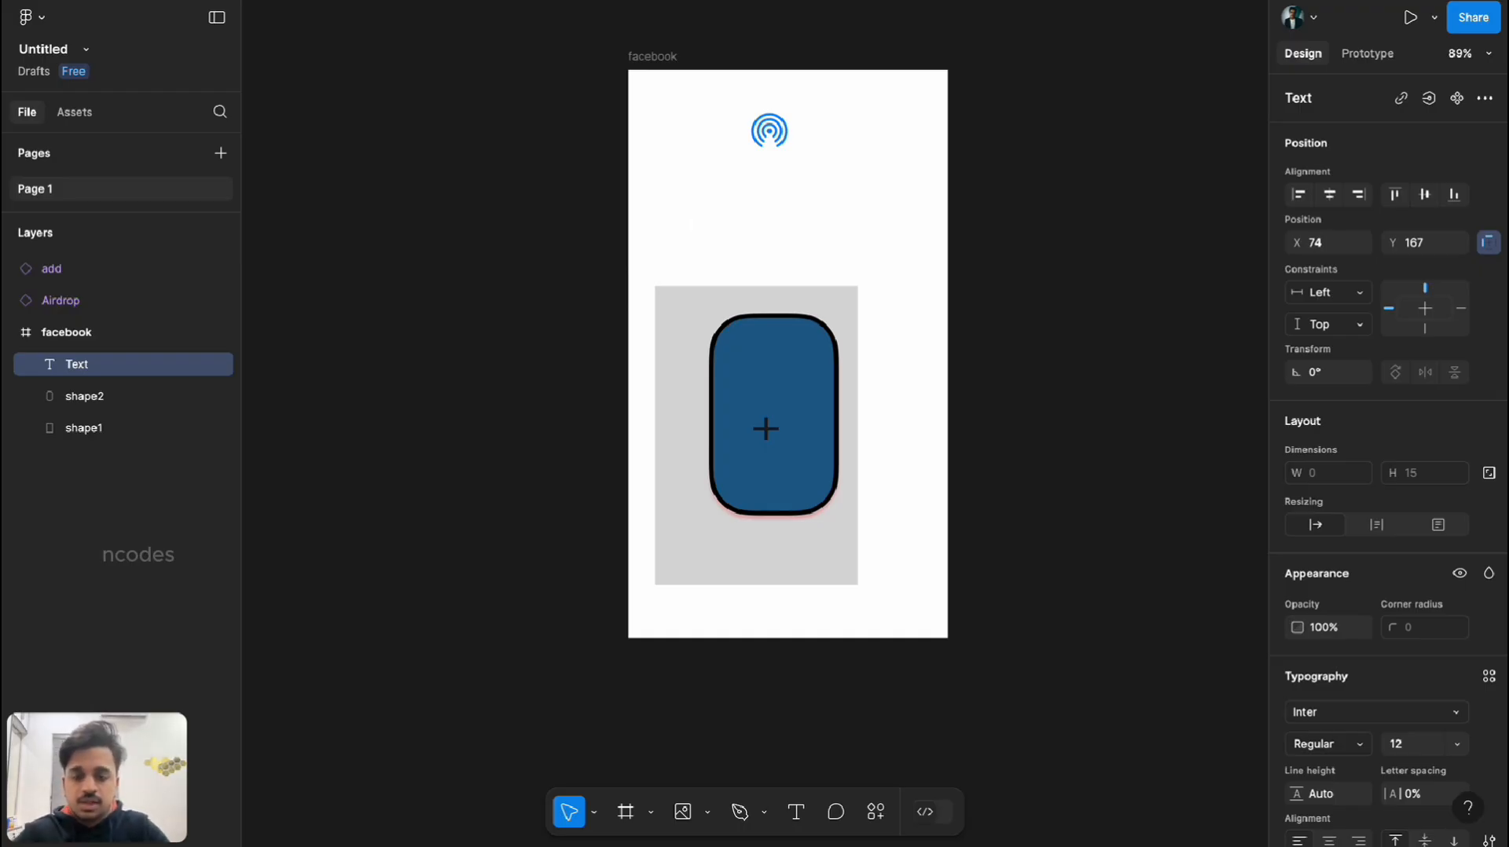
text(BO)
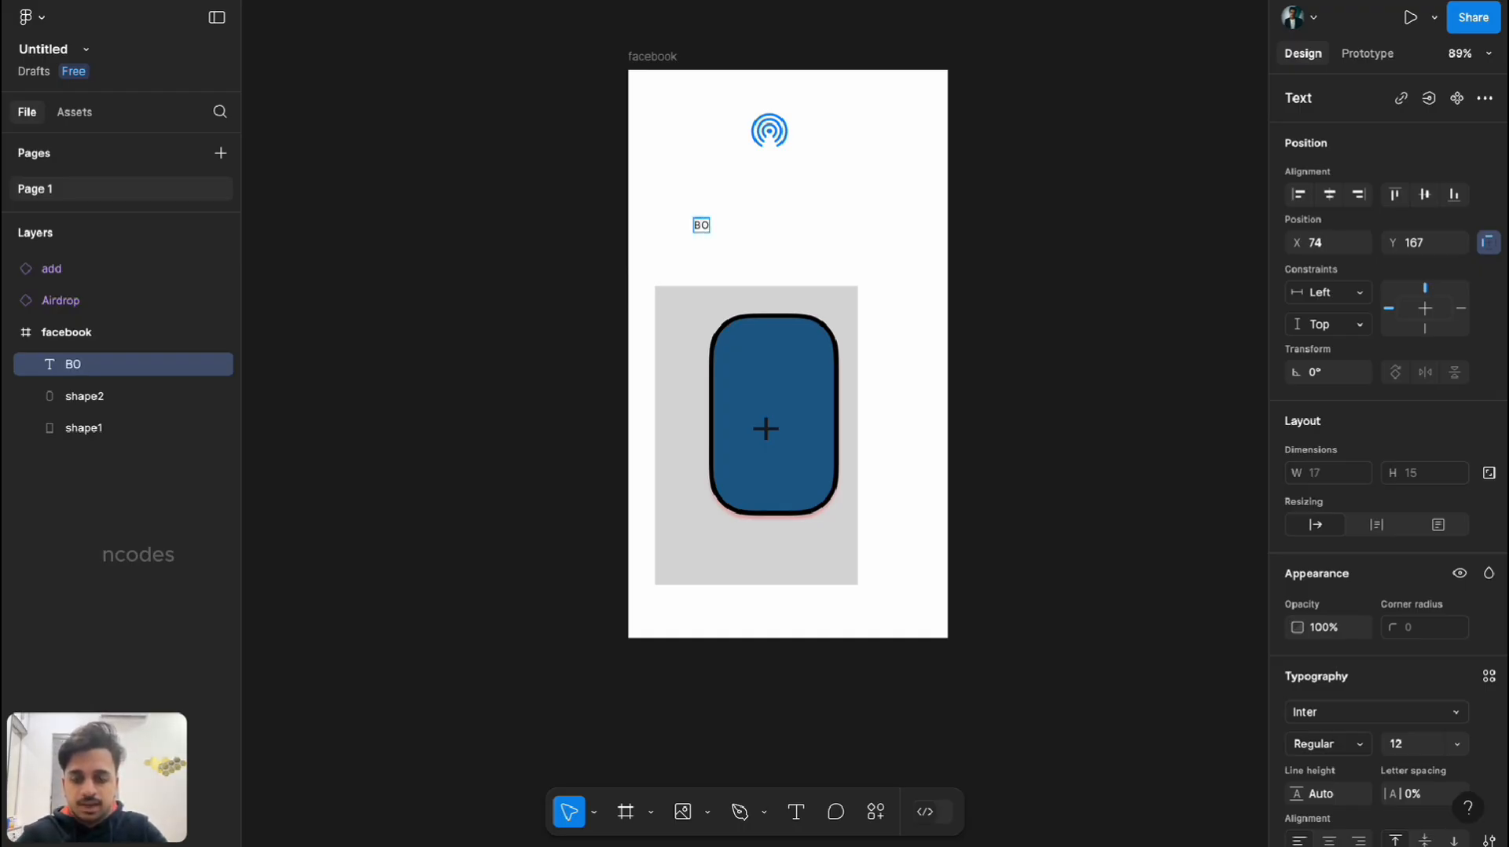
text(X 1)
key(Return)
key(Escape)
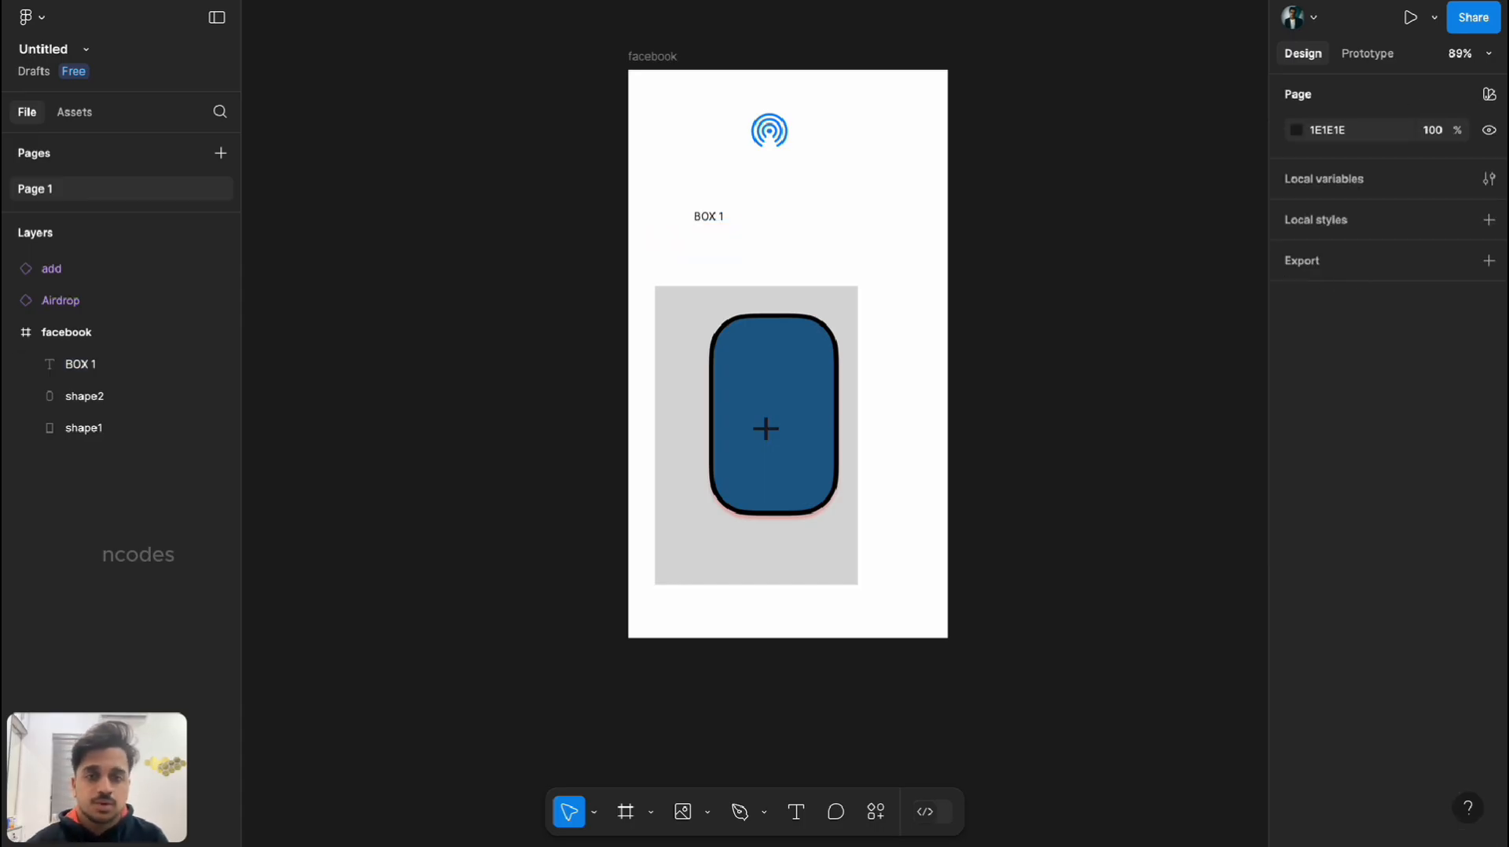
Set the font size of the BOX 1 text to 48.
click(711, 217)
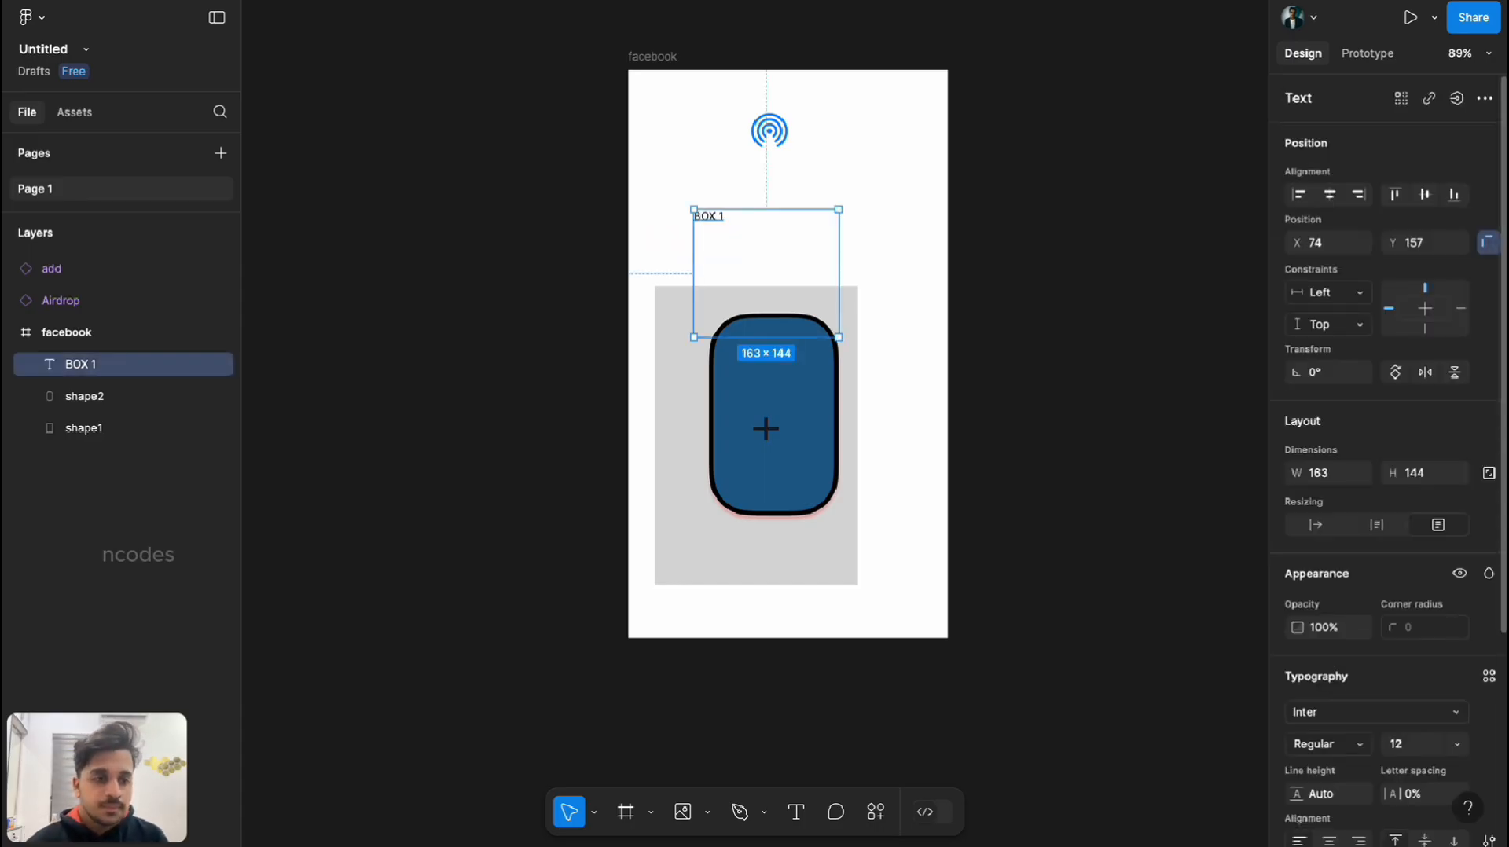
scroll(1383, 472, down, 1)
scroll(1387, 462, down, 3)
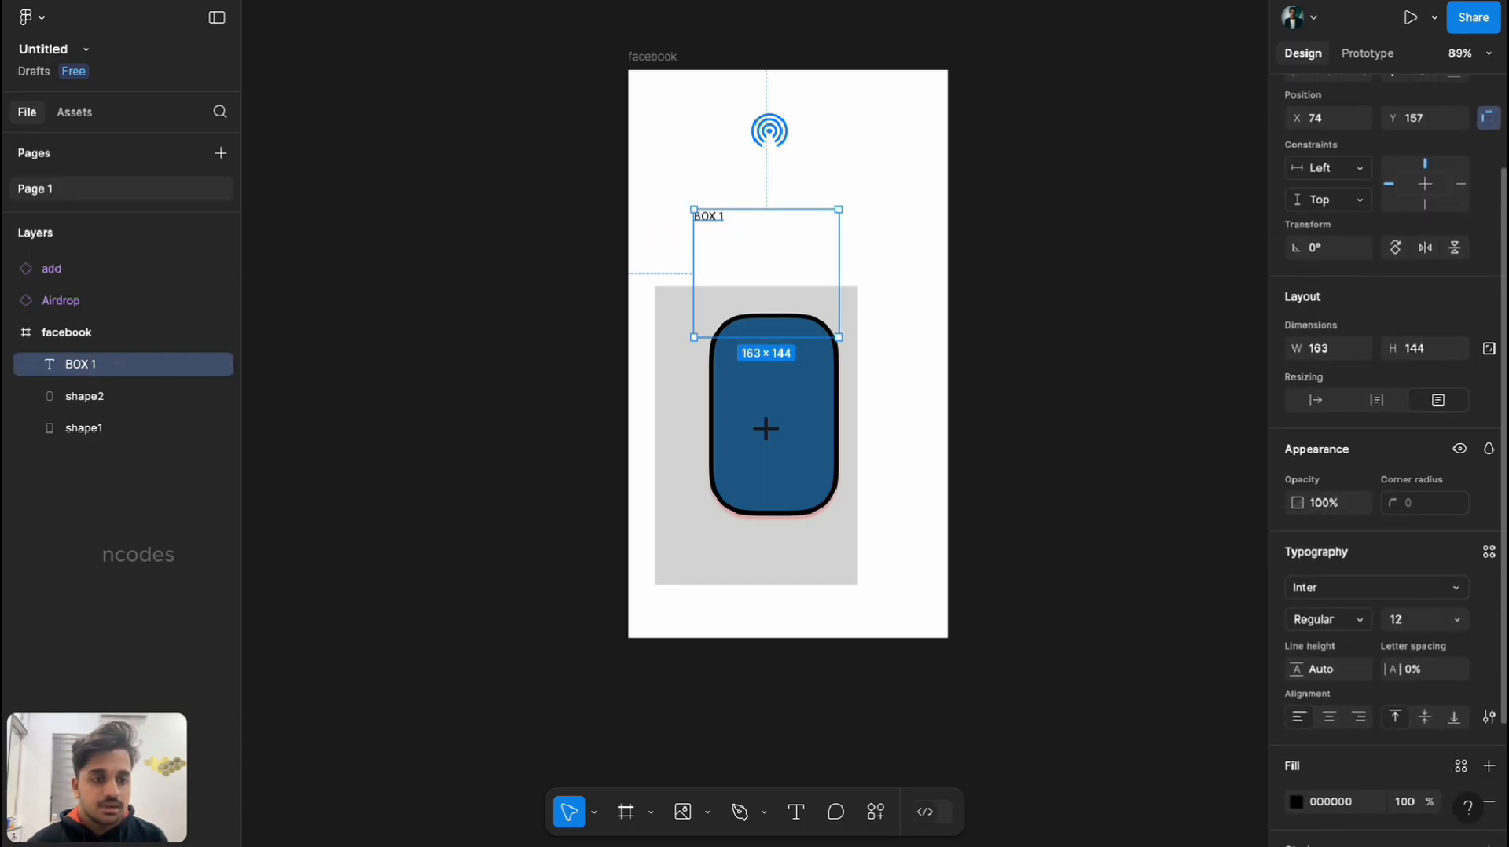
scroll(1387, 461, down, 1)
scroll(1387, 461, down, 1)
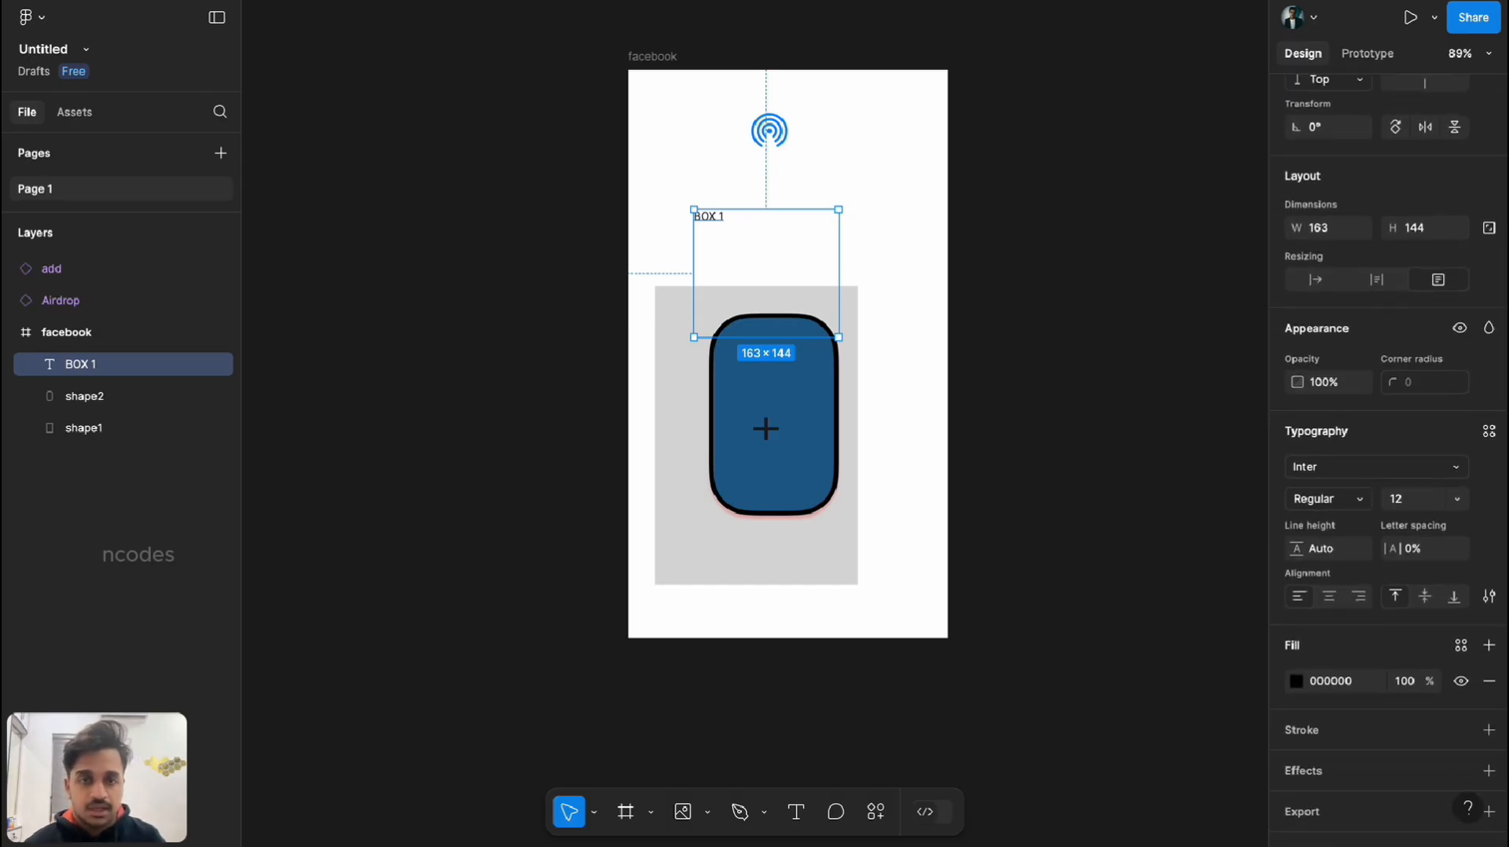
click(1456, 499)
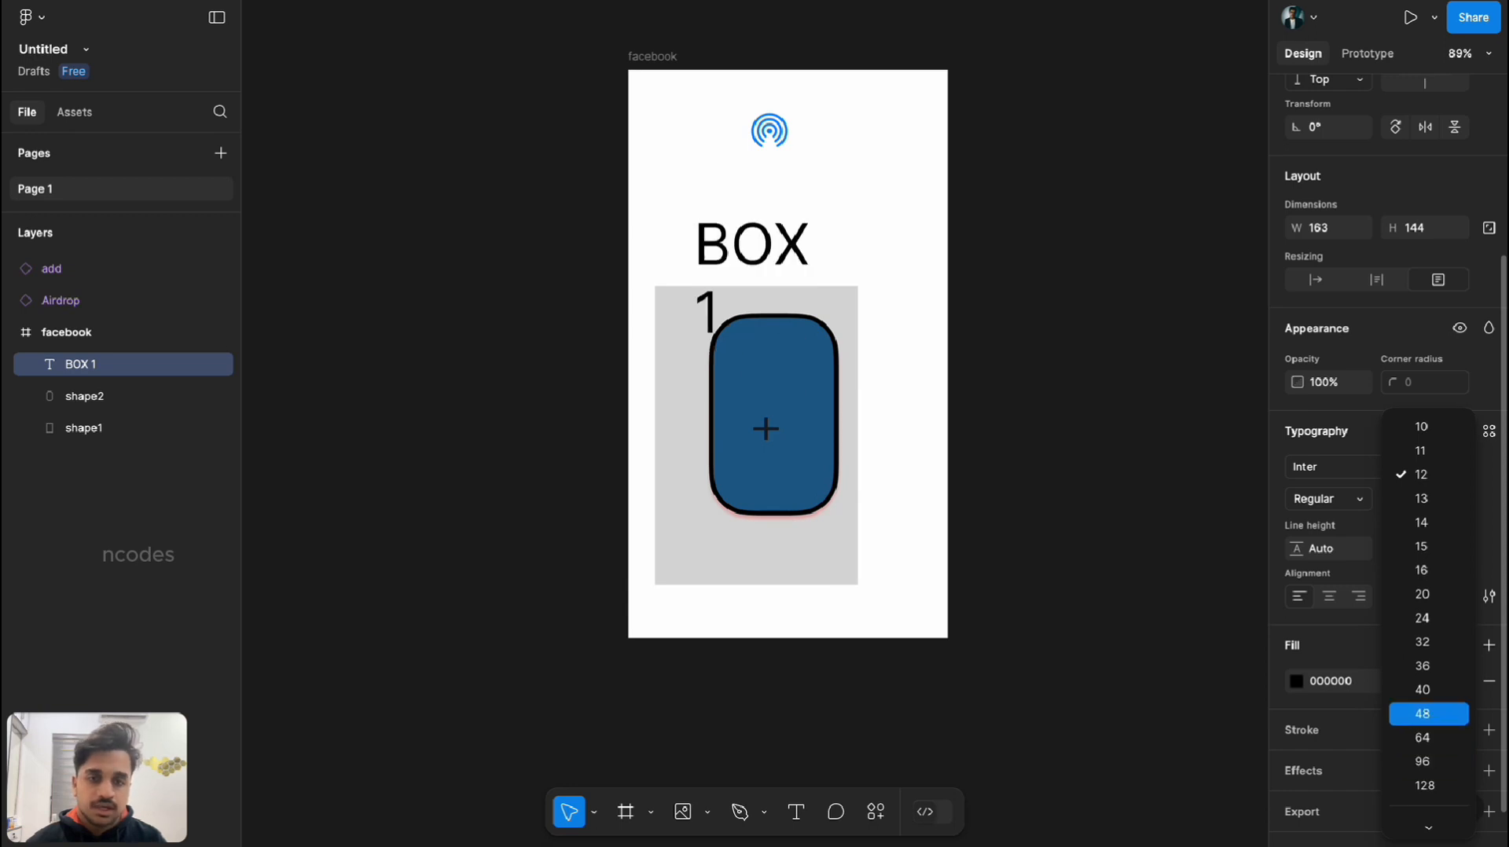
key(Return)
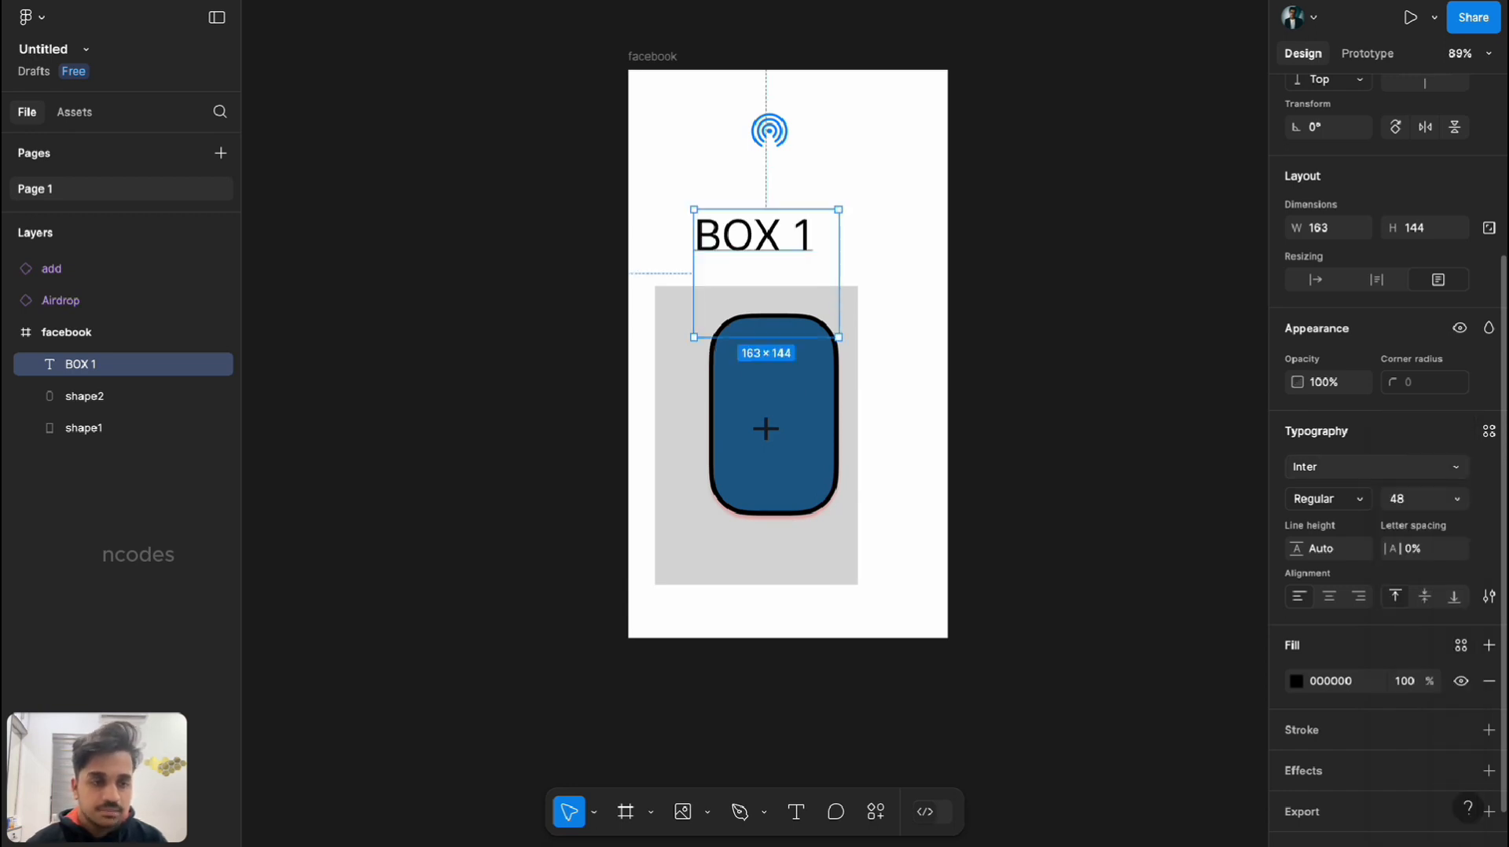
Preview heavier and italic font styles on the BOX 1 text and apply Extra Bold Italic.
click(1328, 499)
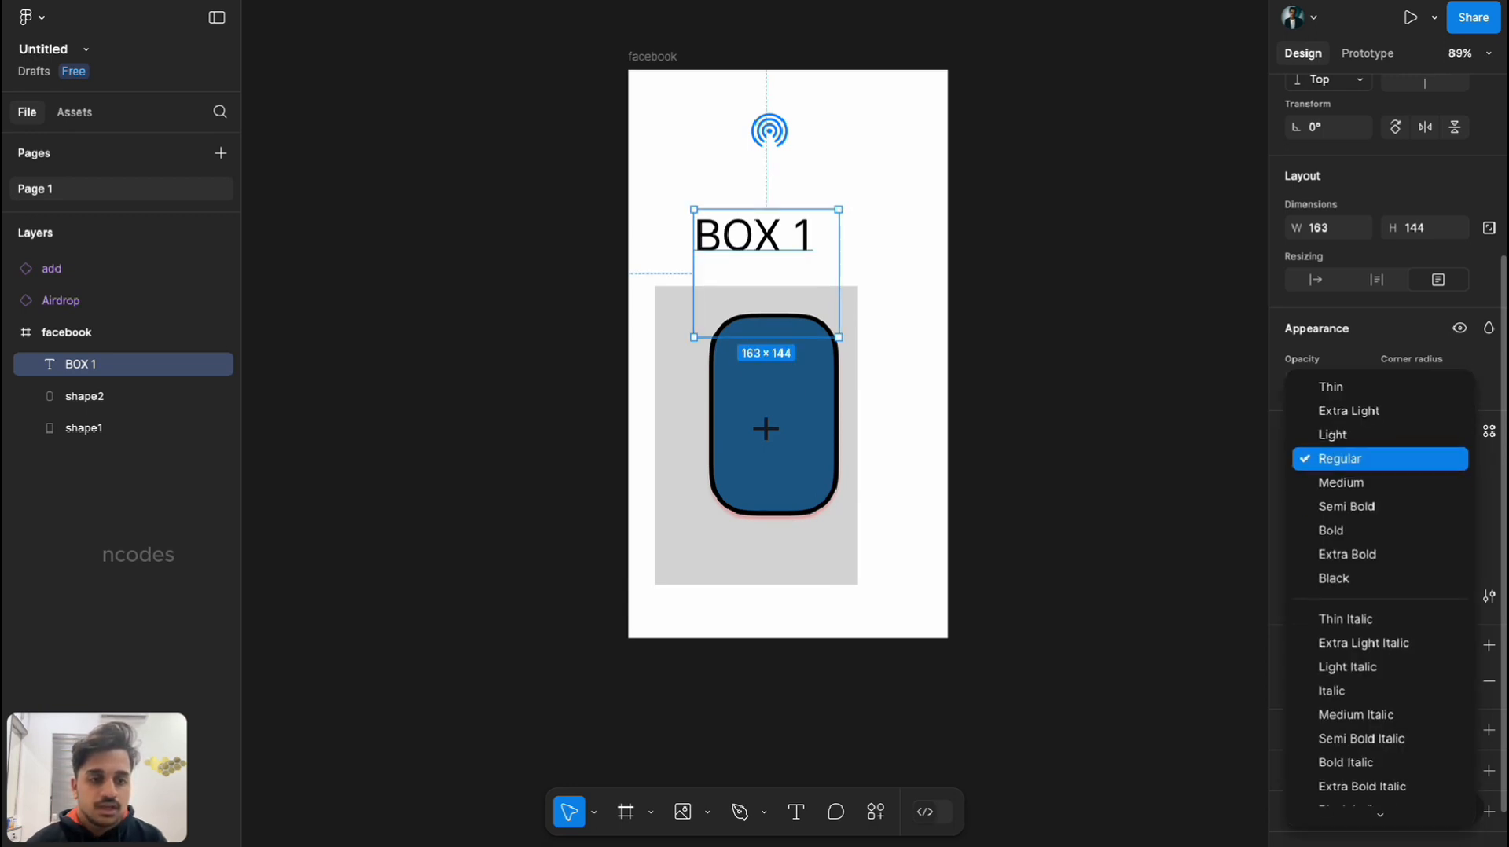
key(Down)
key(Down)
key(Down)
key(Down)
key(Up)
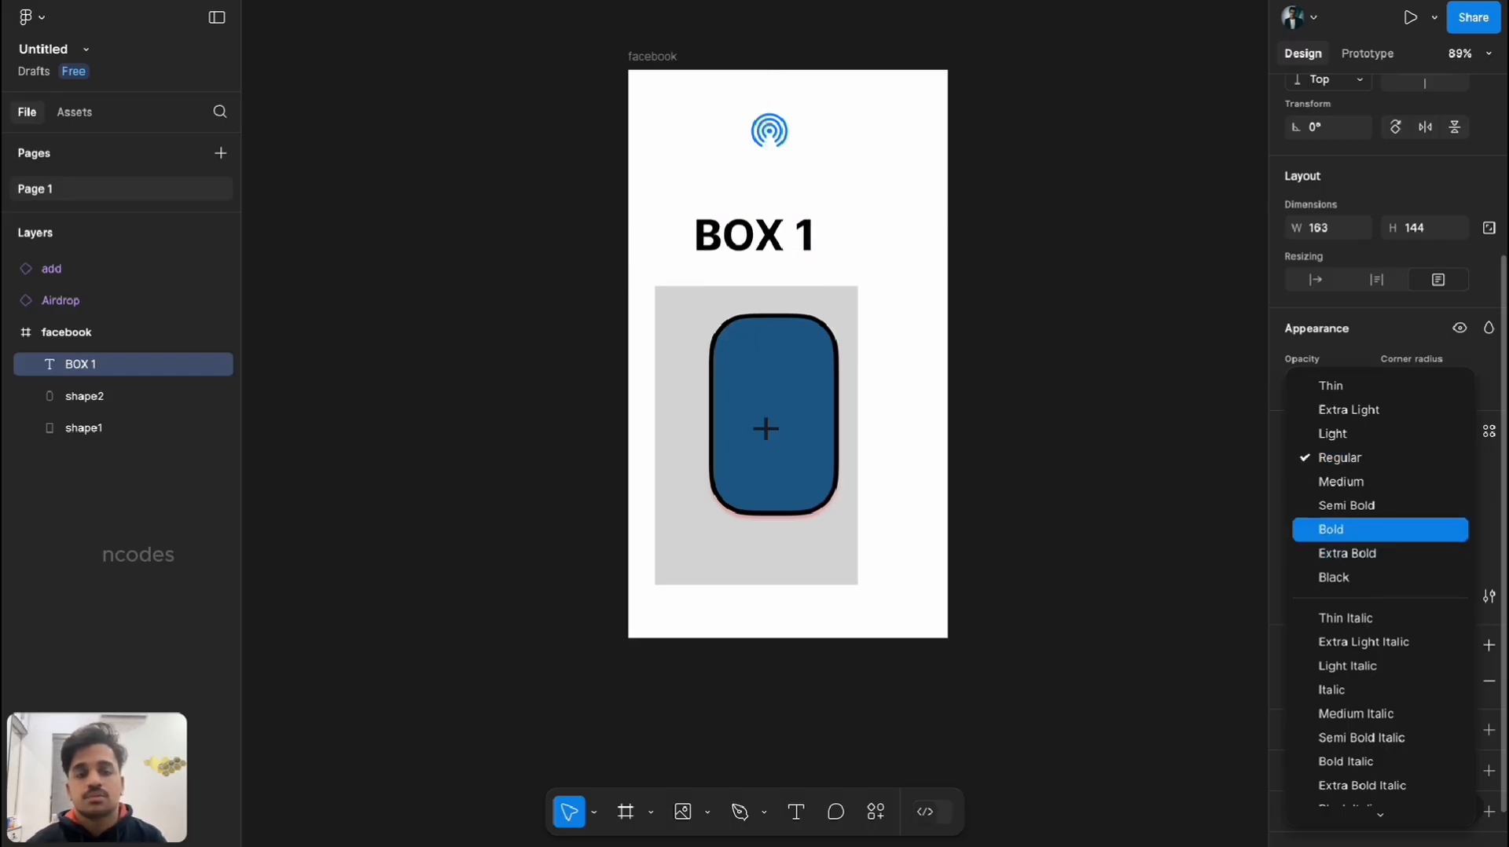
scroll(1380, 550, down, 2)
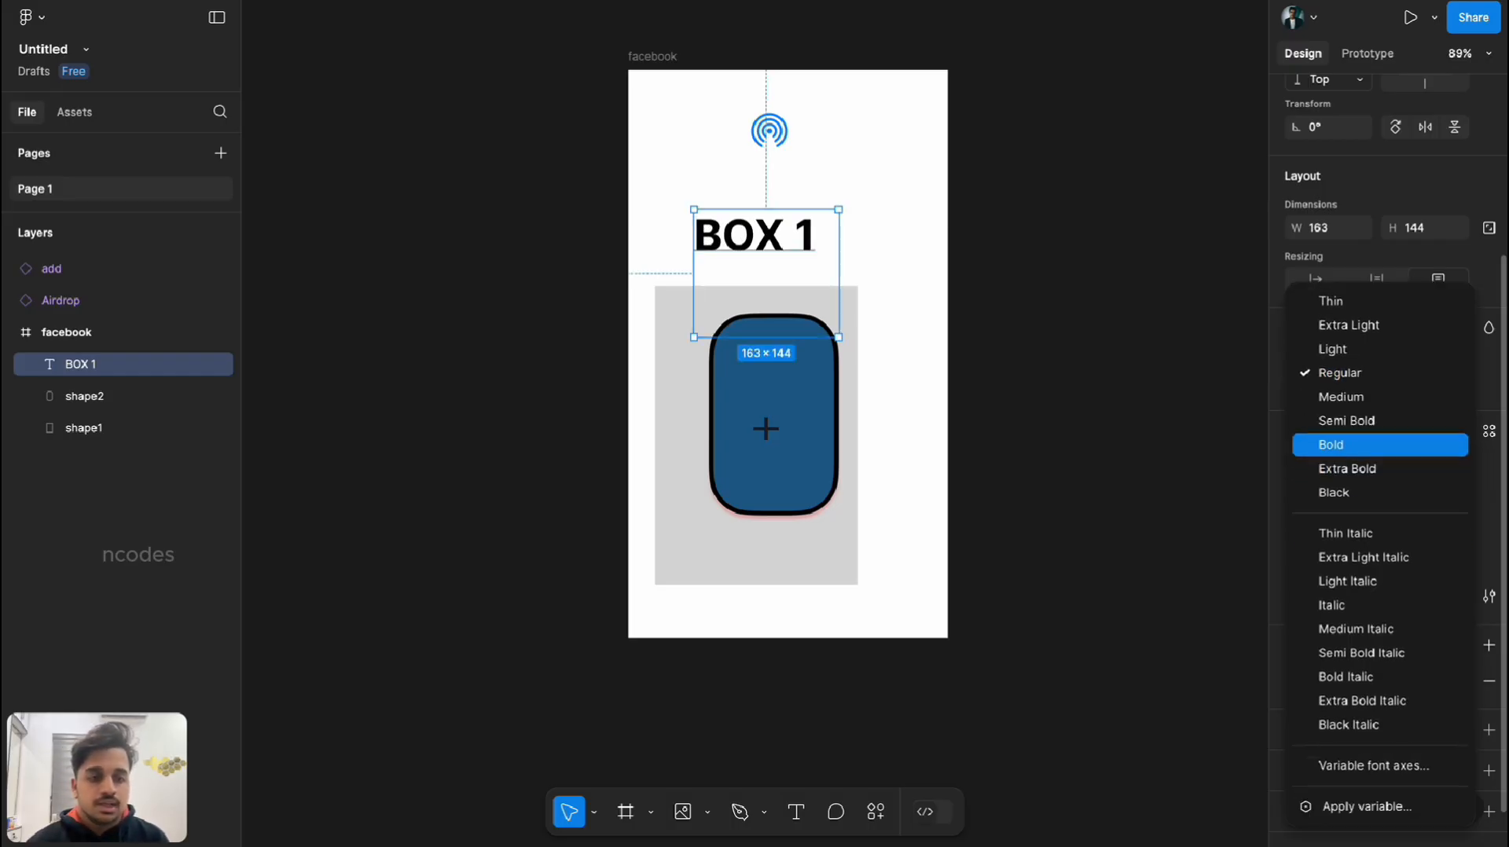
key(Down)
key(Down)
key(Down)
key(Down)
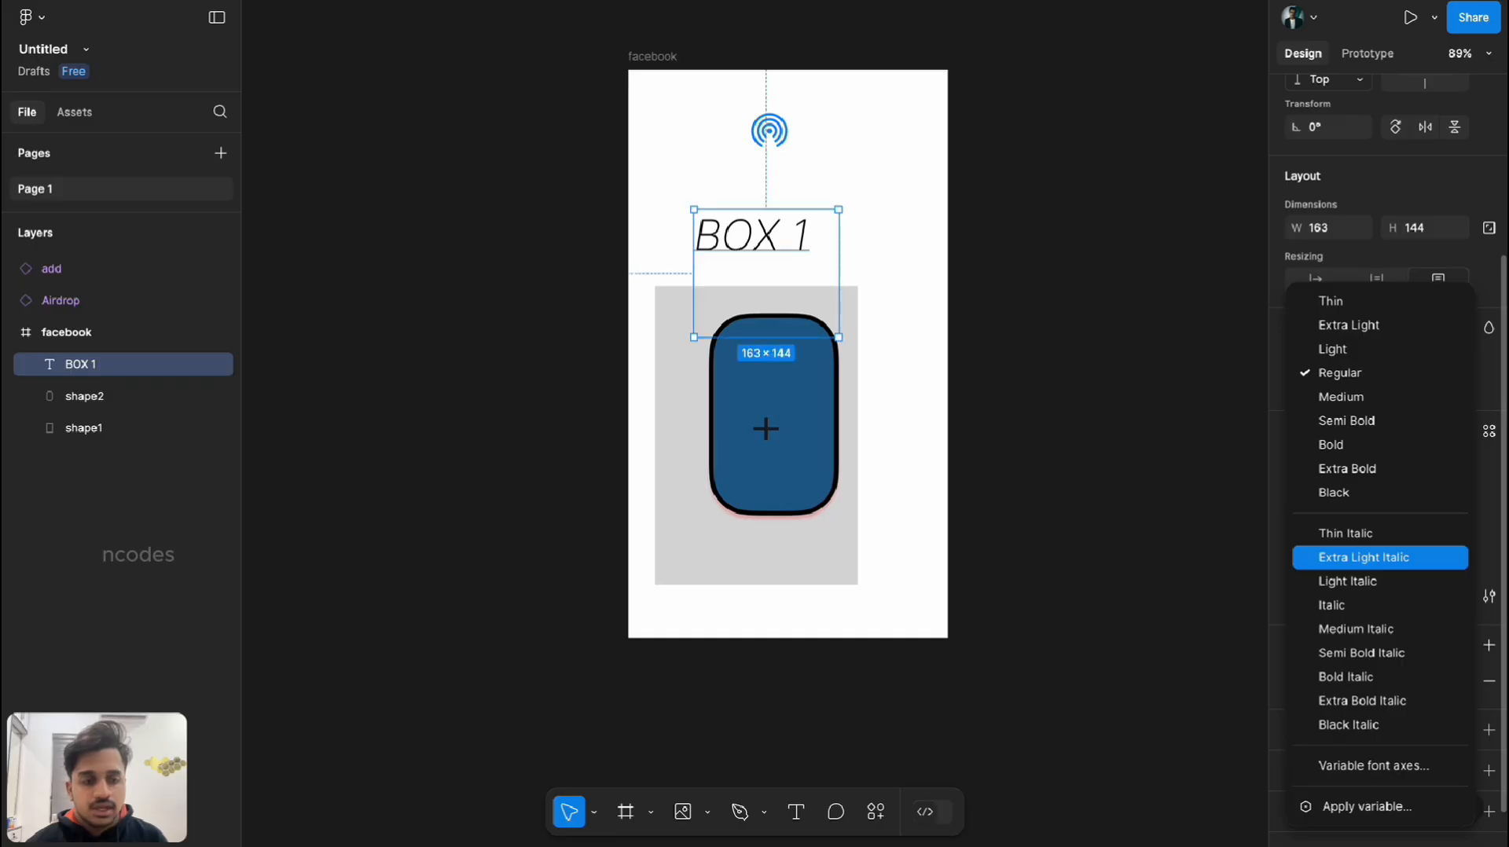
key(Down)
key(Down)
key(Down)
key(Down)
key(Down)
key(Down)
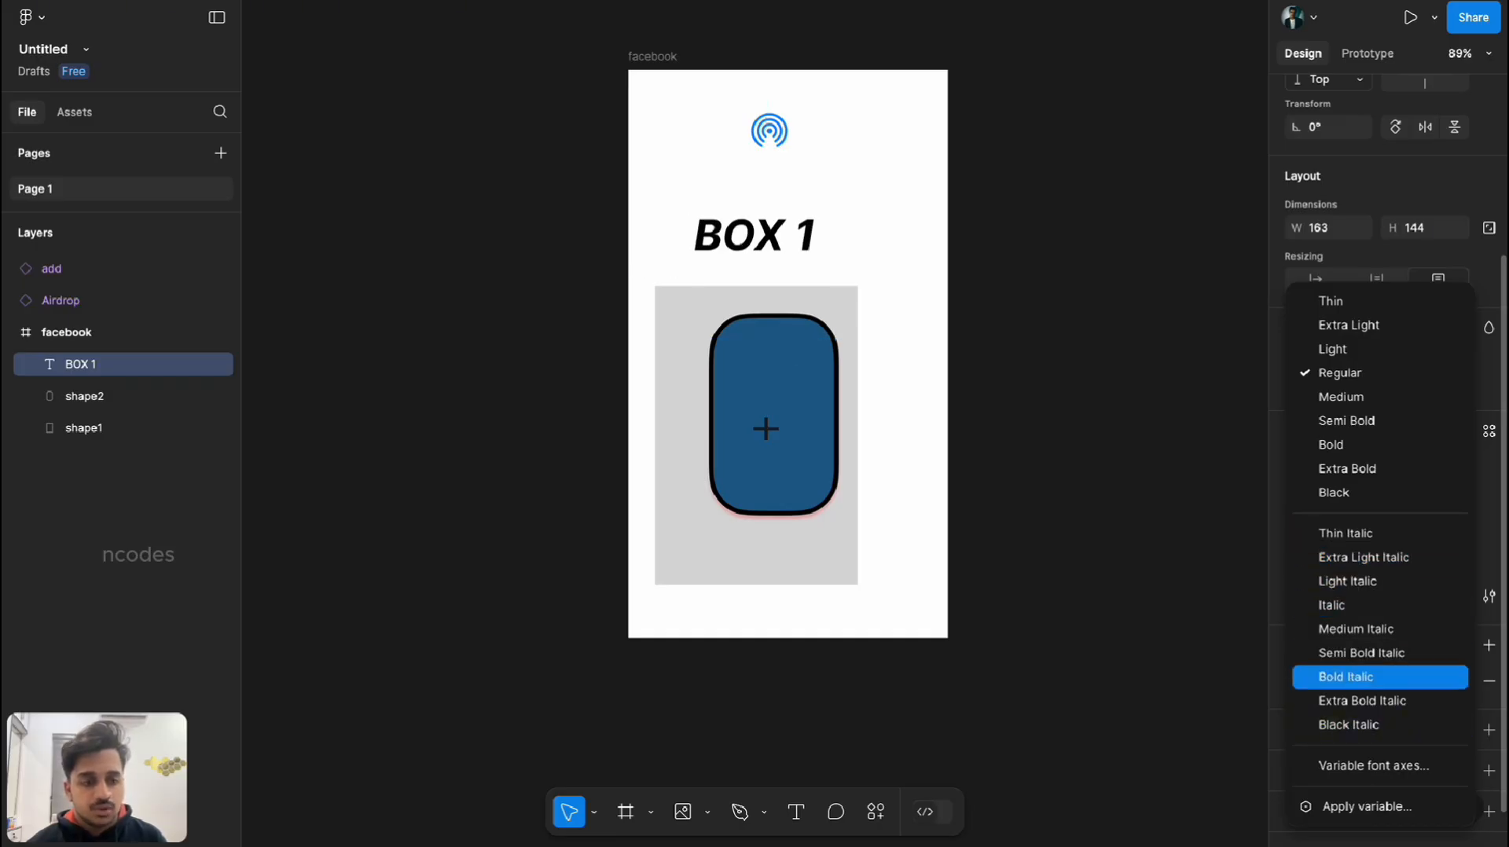
key(Down)
key(Return)
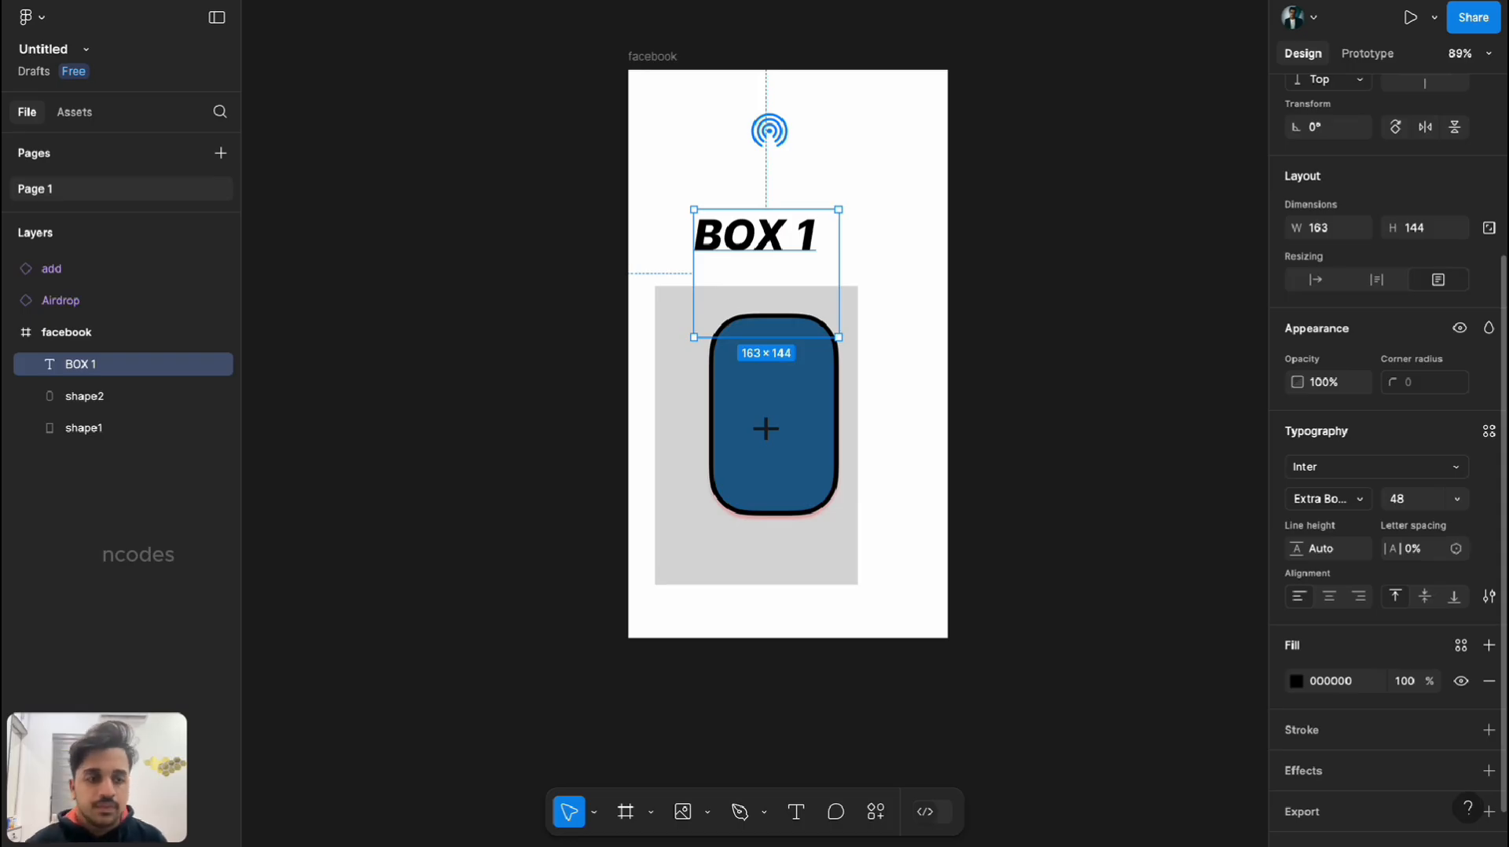
Set the BOX 1 text's letter spacing to 10% and its opacity to 100%.
click(1412, 548)
text(10)
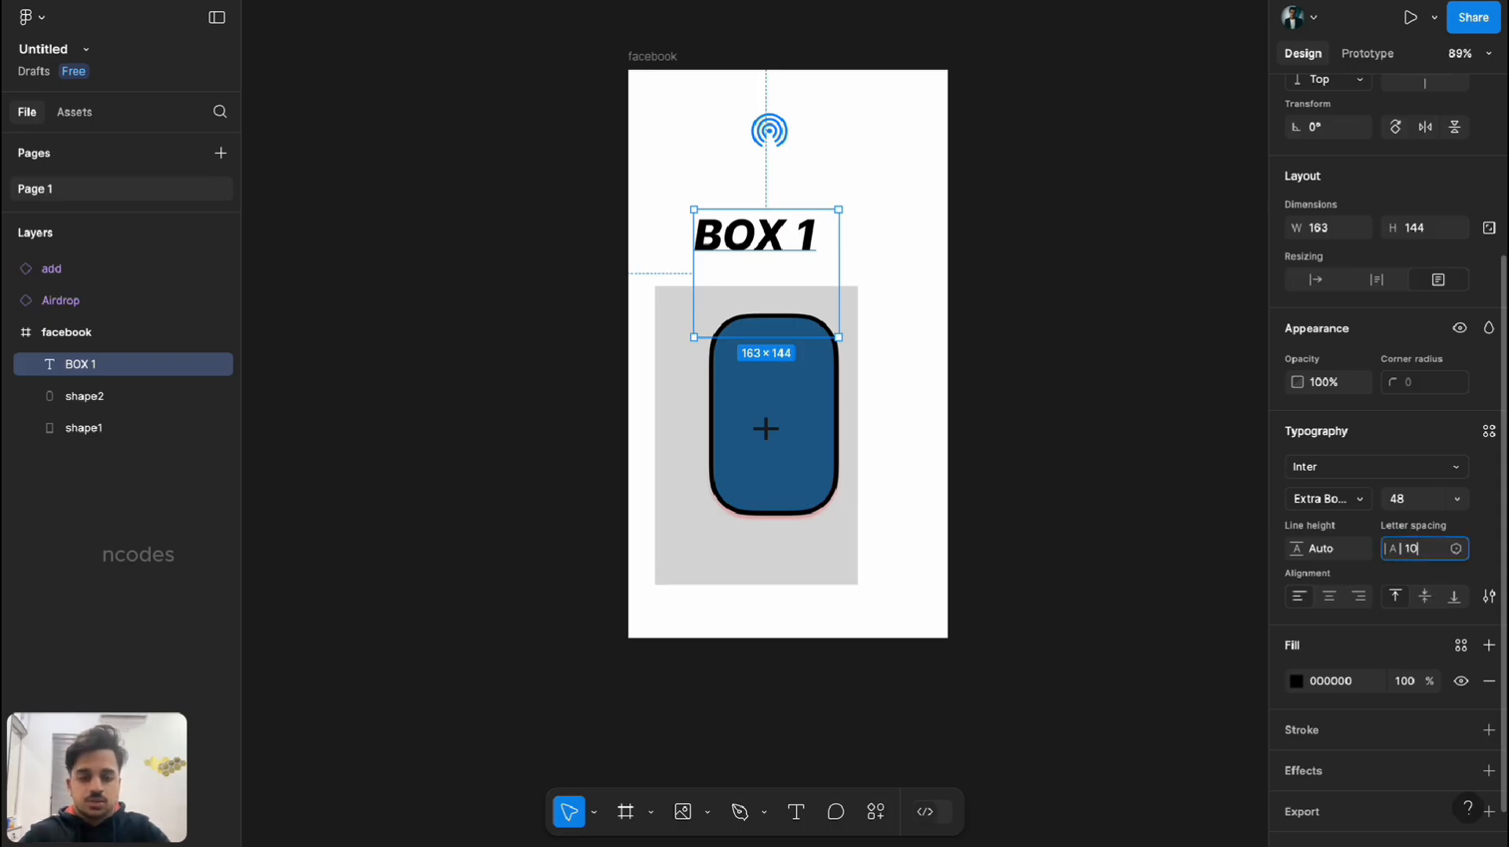
key(Return)
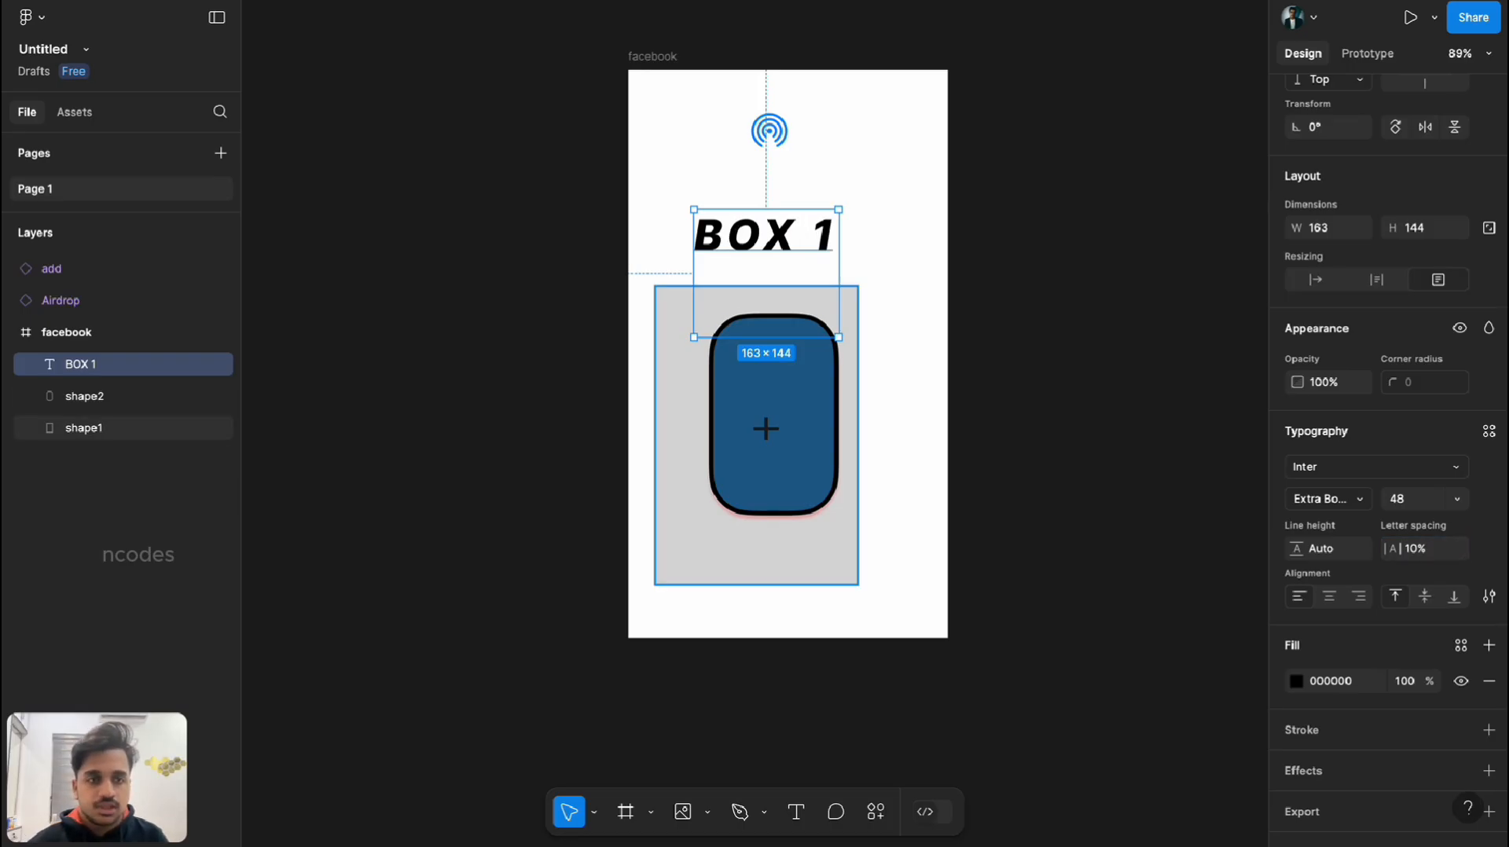
scroll(1361, 382, down, 1)
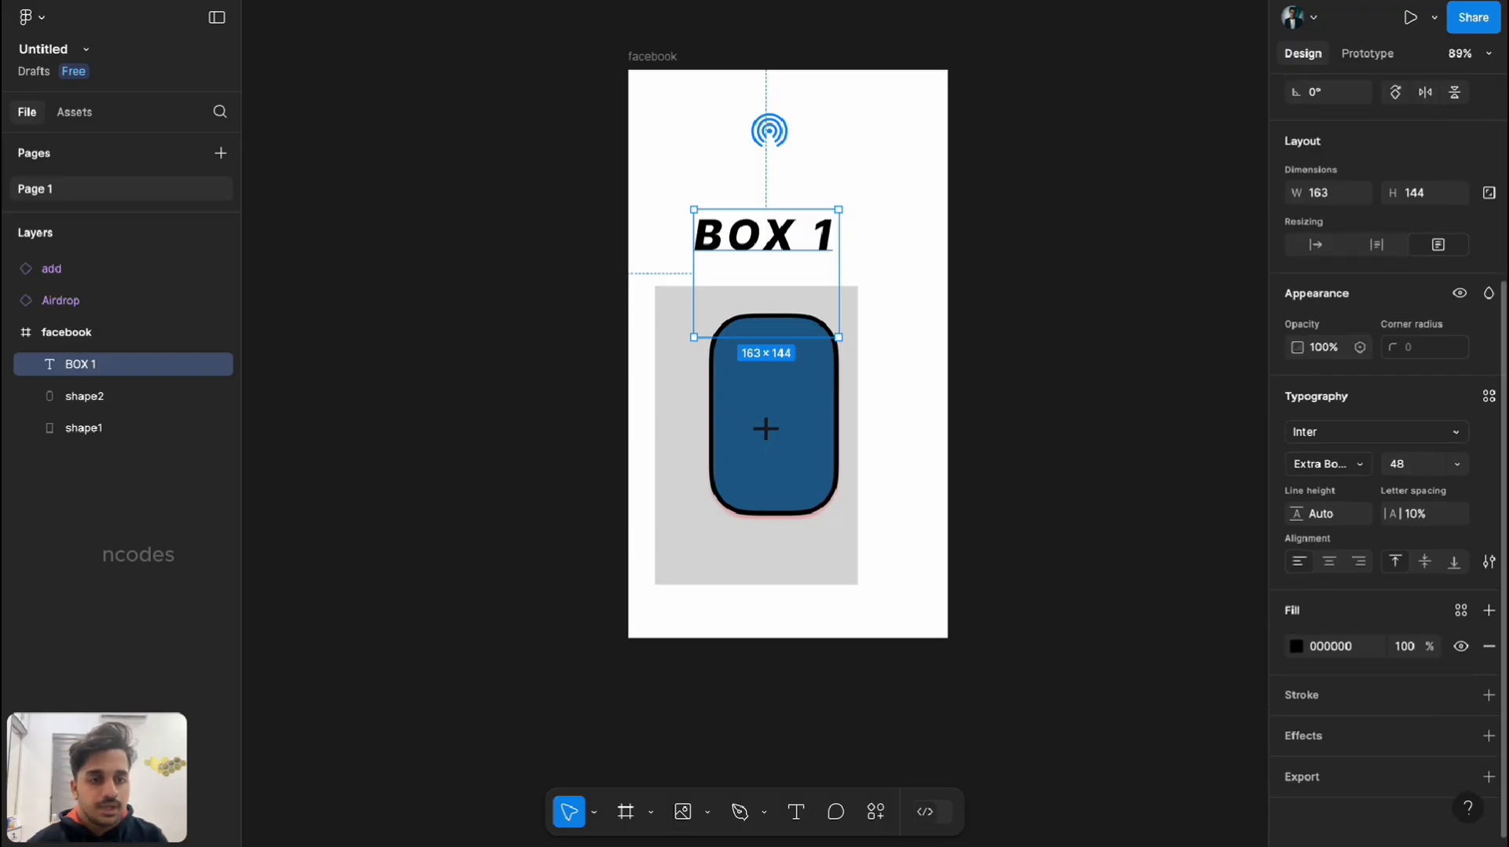
click(1325, 347)
text(100)
key(Return)
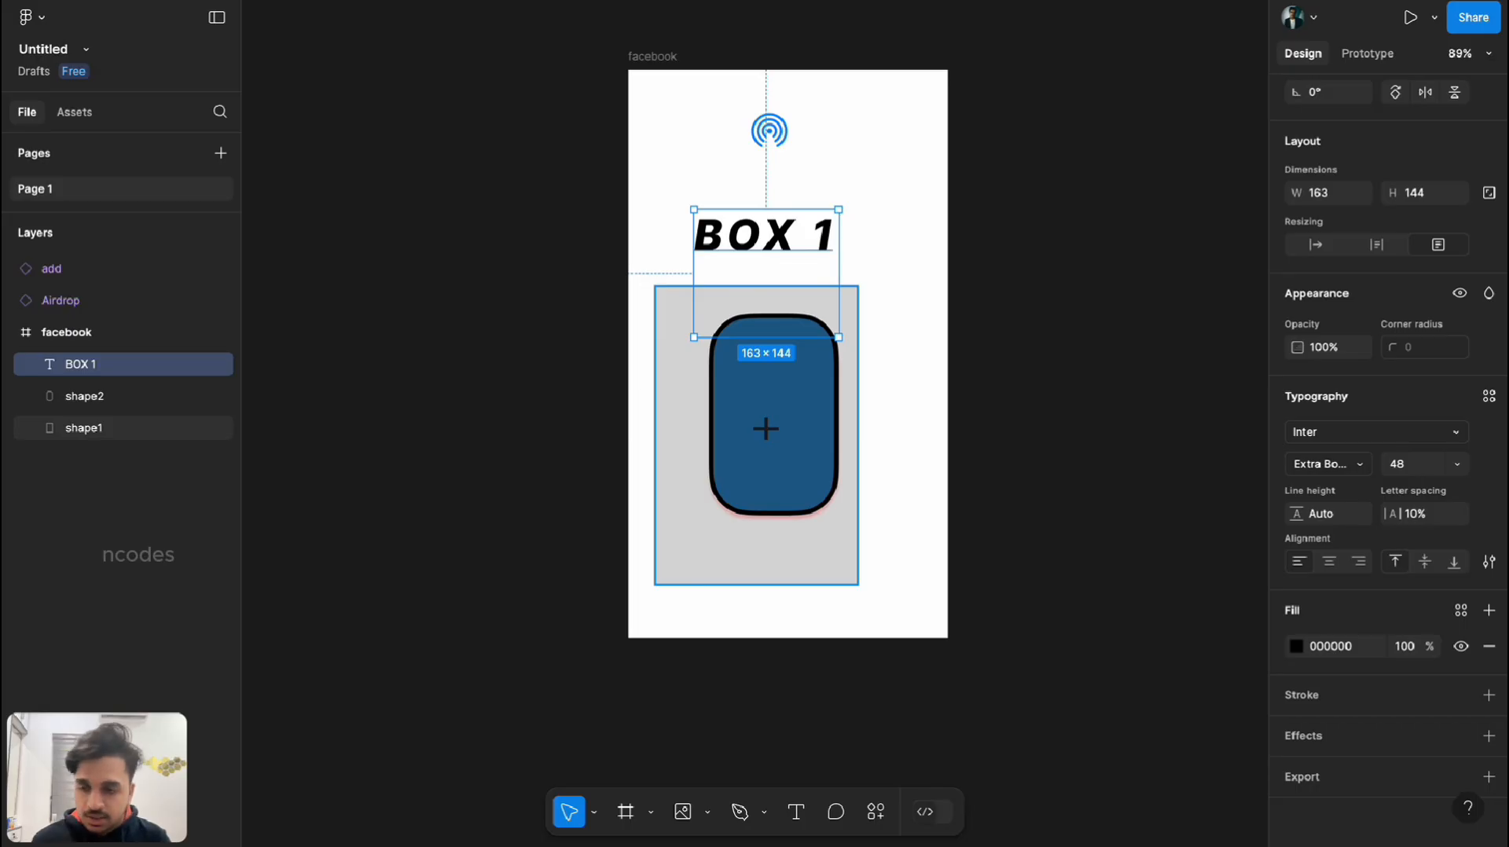
Set the blue rounded shape's opacity to 50% and reposition it within the grey rectangle.
click(765, 428)
key(0)
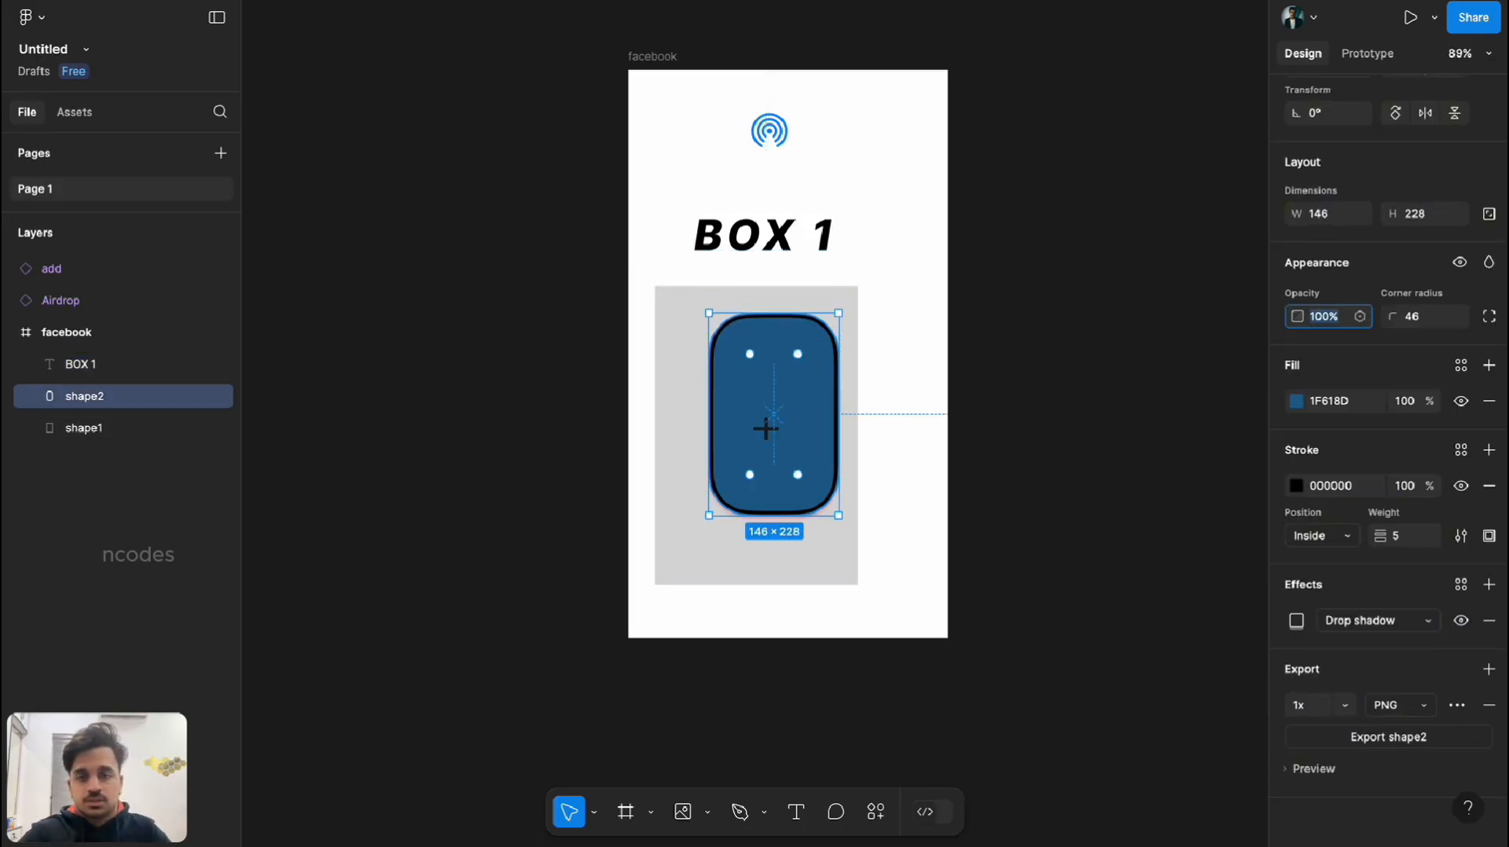
mouse_move(765, 428)
mouse_down()
mouse_move(784, 436)
mouse_move(766, 439)
mouse_up()
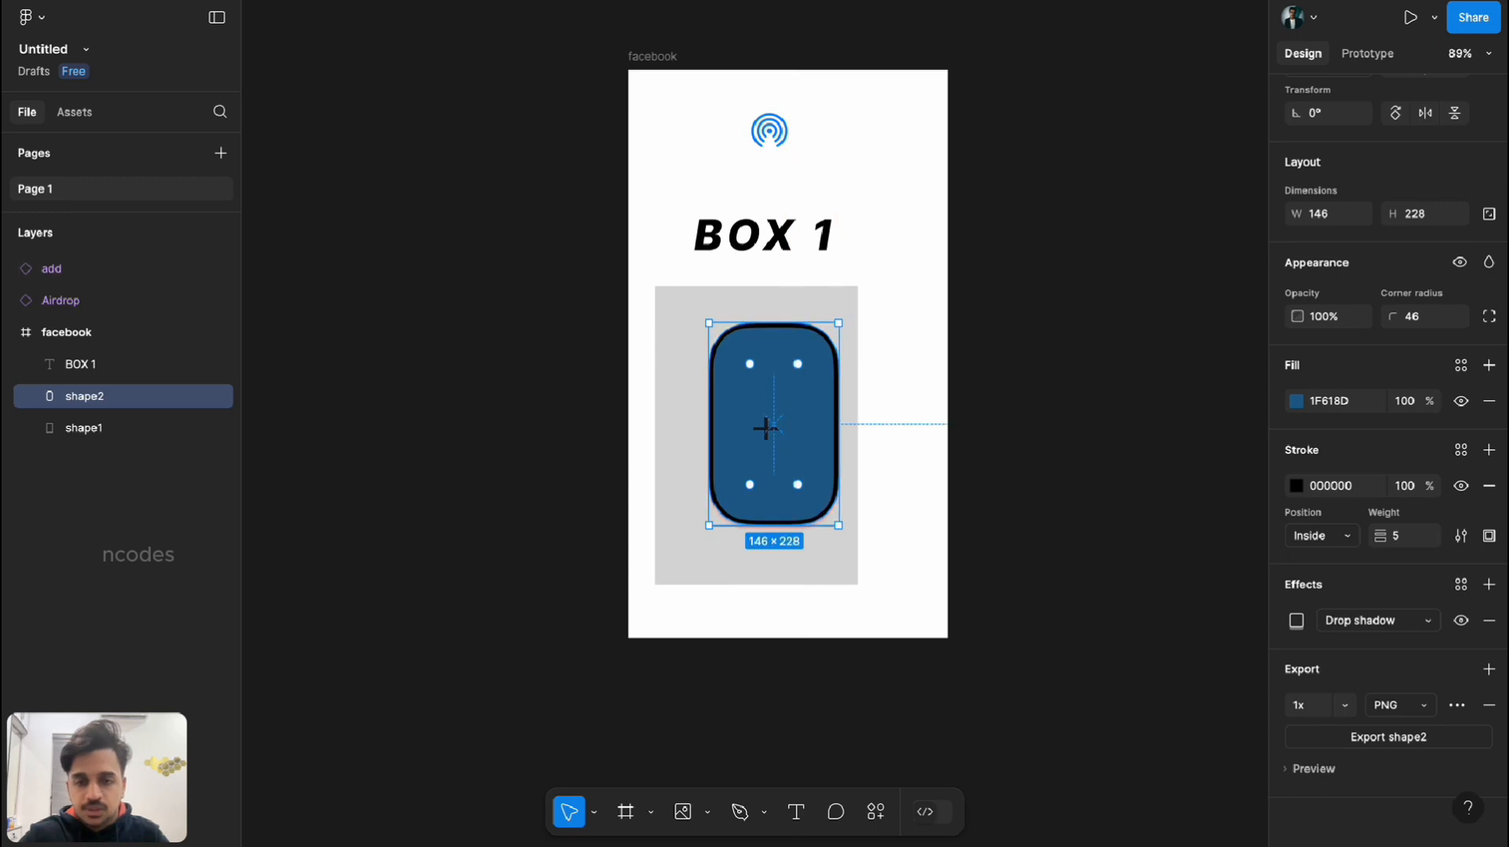
key(0)
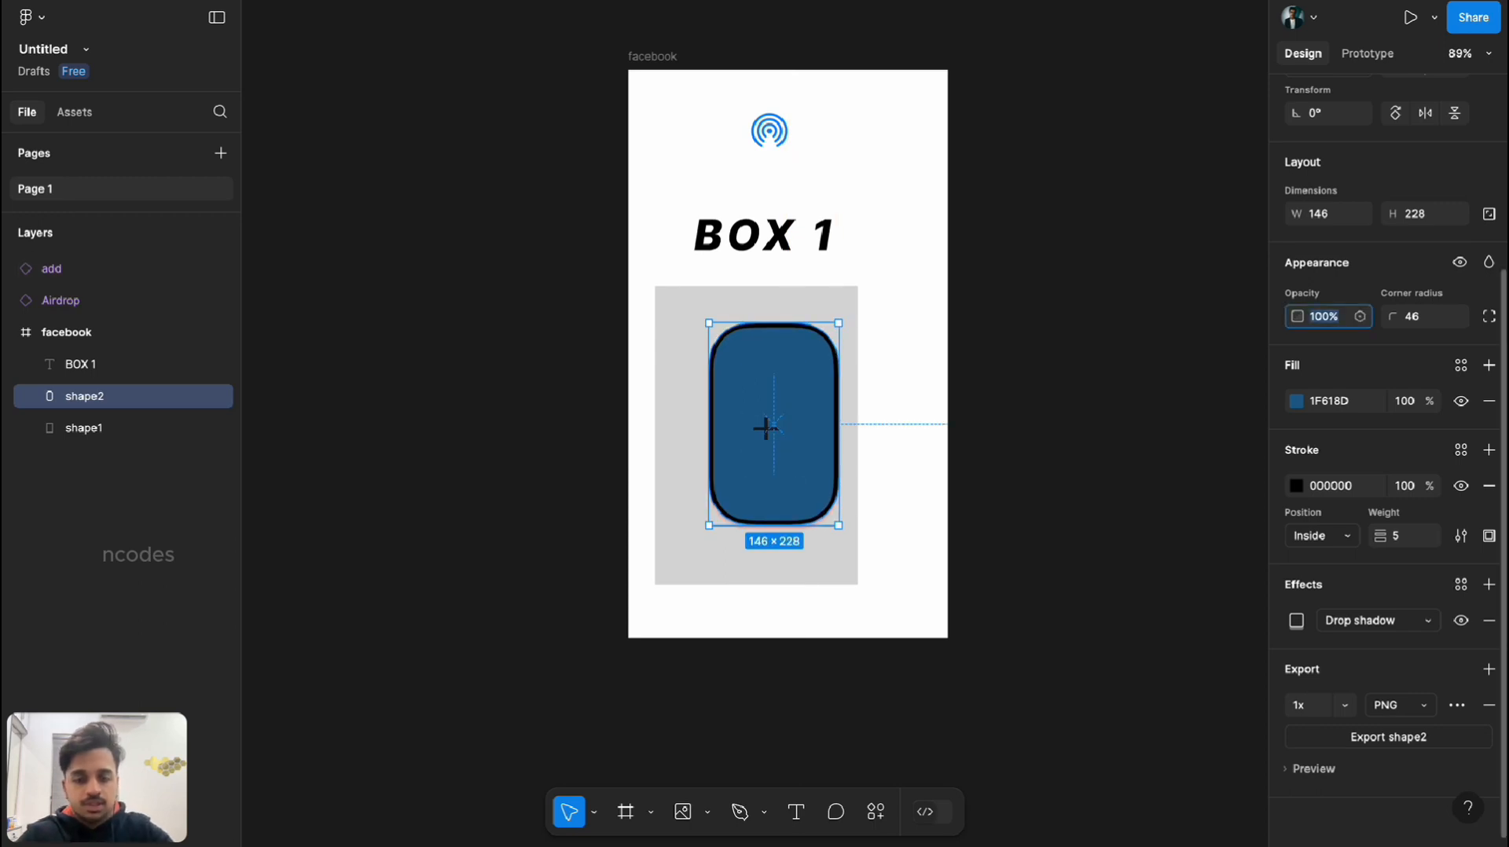
key(5)
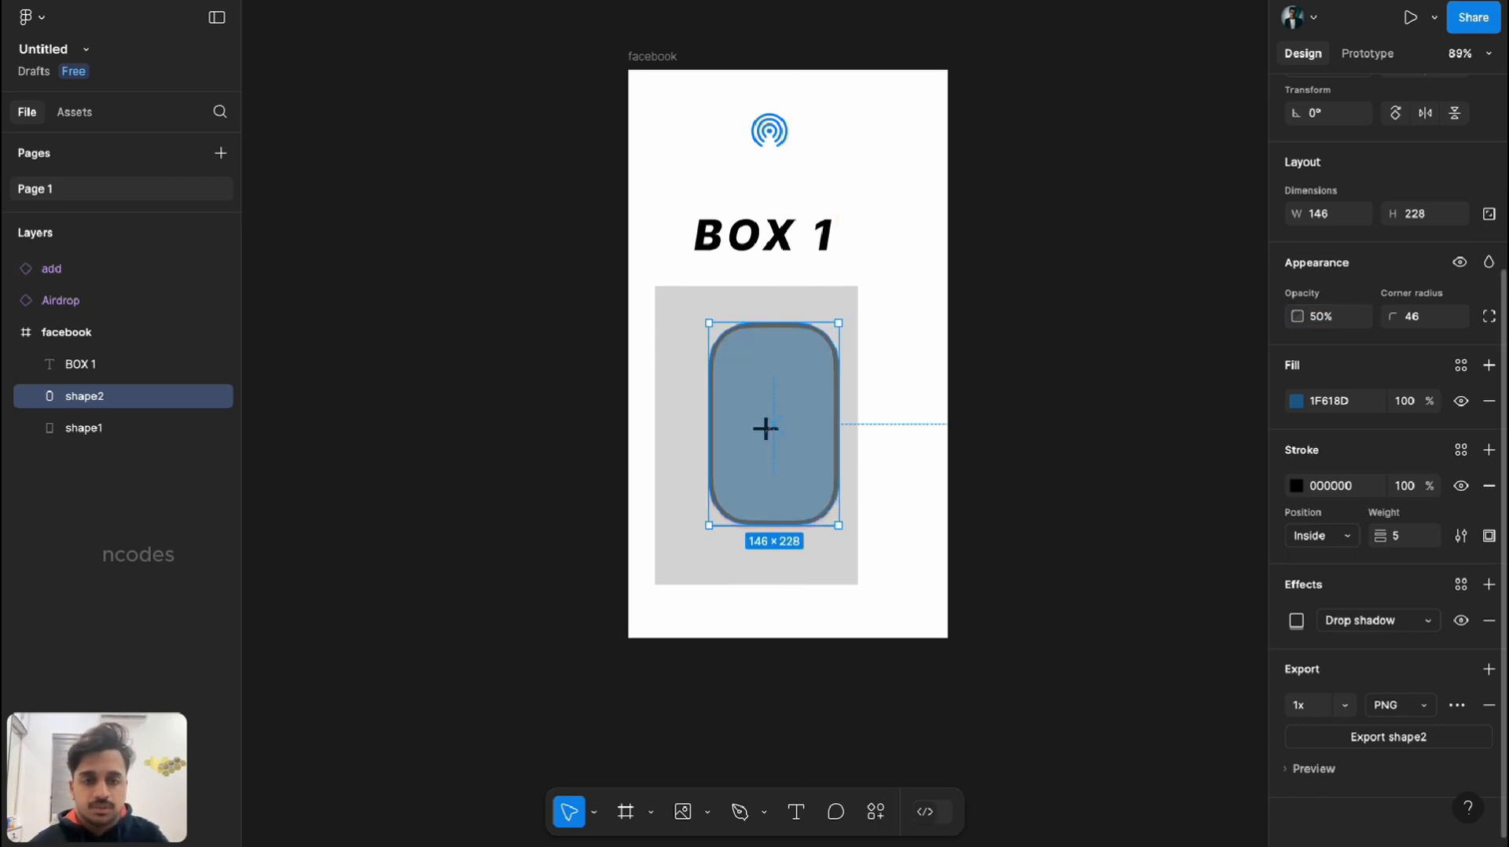
mouse_move(765, 428)
mouse_down()
mouse_move(811, 409)
mouse_move(797, 399)
mouse_move(827, 400)
mouse_move(716, 386)
mouse_move(618, 471)
mouse_move(884, 438)
mouse_move(728, 486)
mouse_up()
Center-align the BOX 1 text horizontally and add a black 000000 outside stroke with weight 1.
click(80, 364)
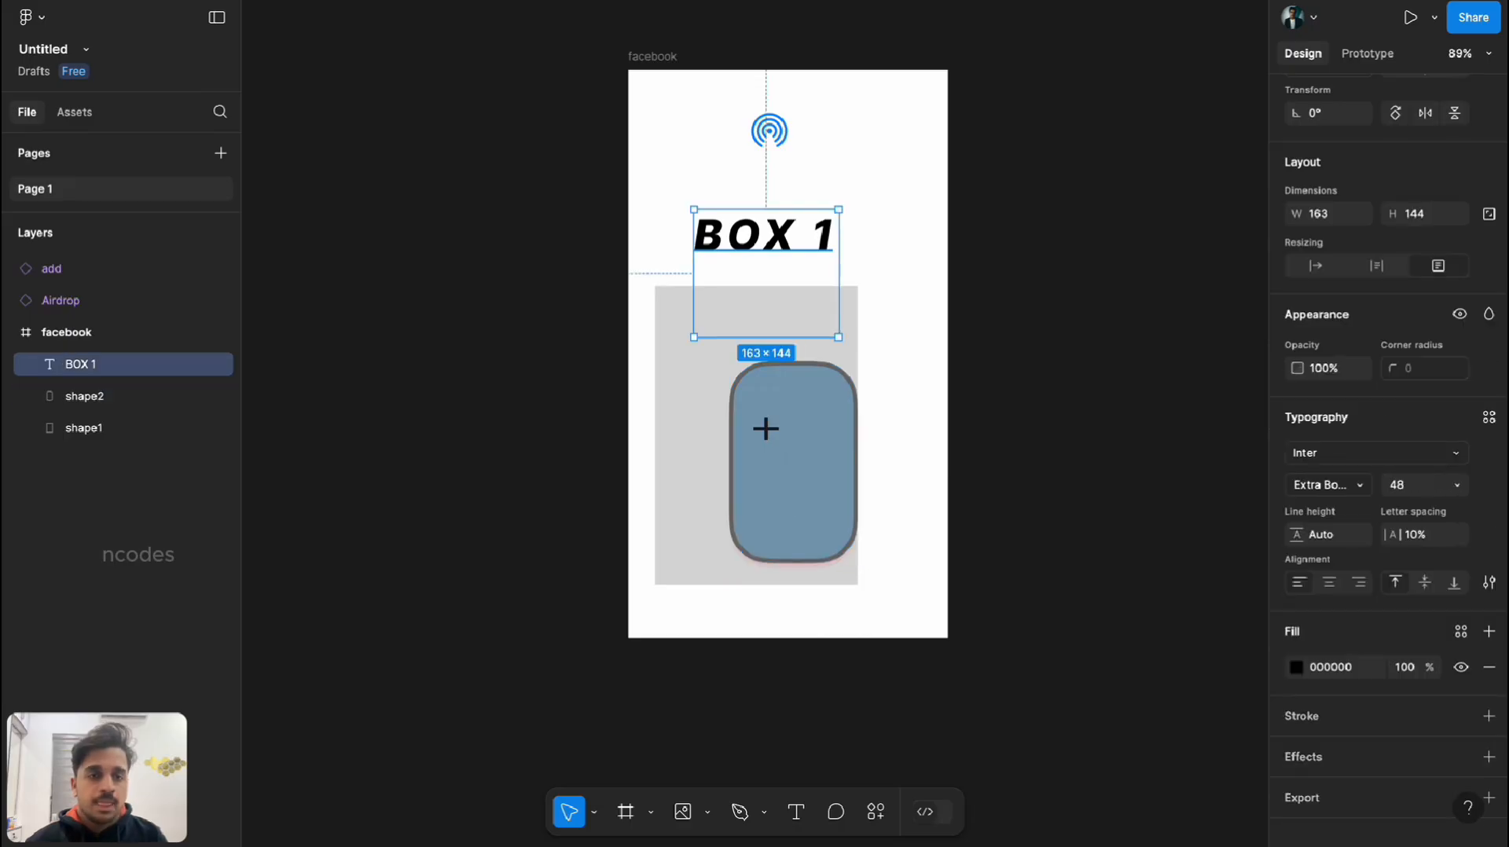
scroll(1391, 455, down, 1)
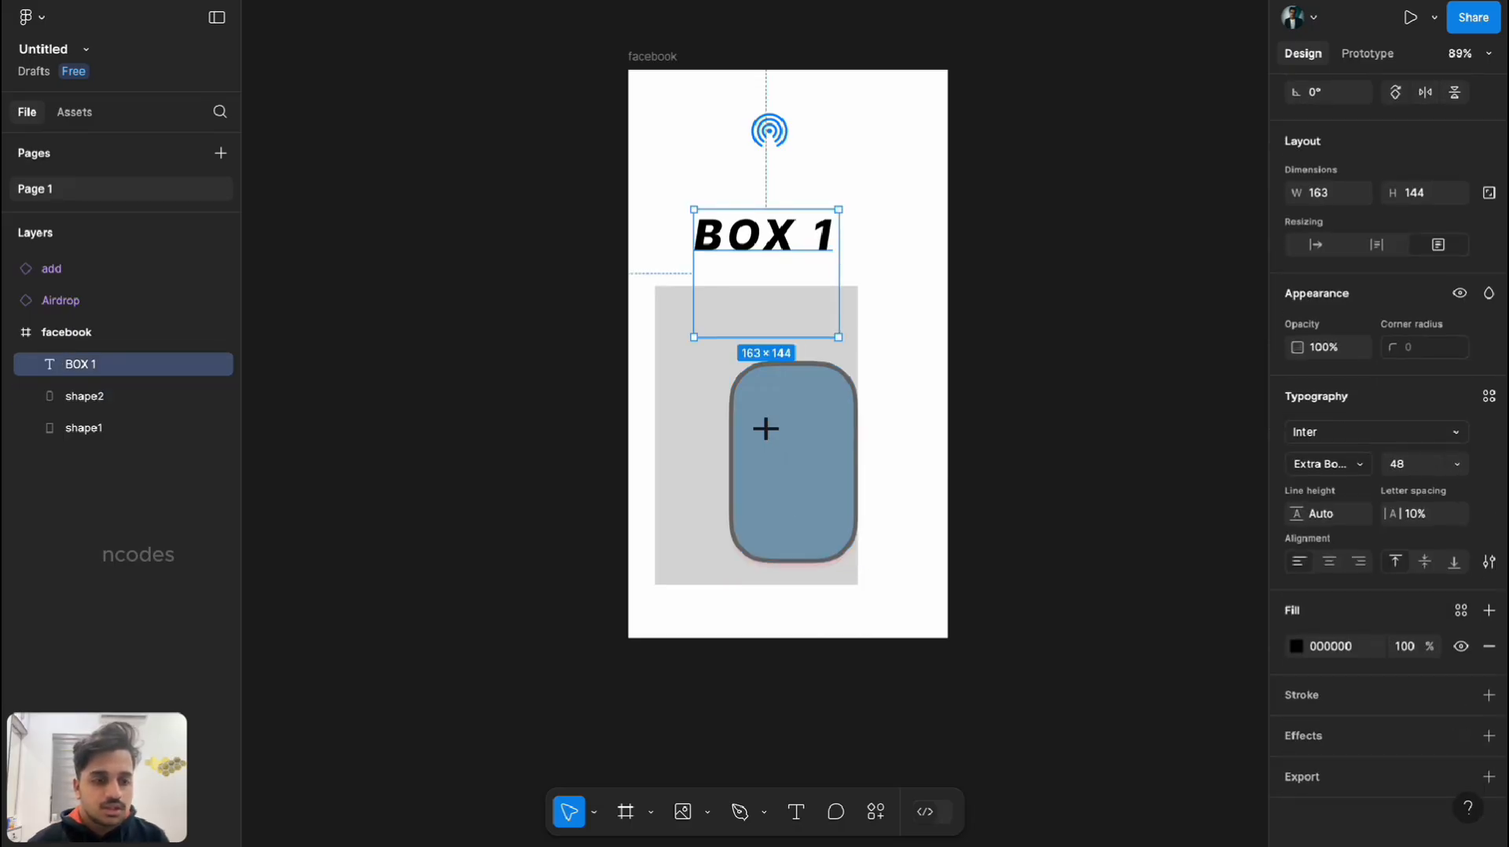
key(ctrl+alt+t)
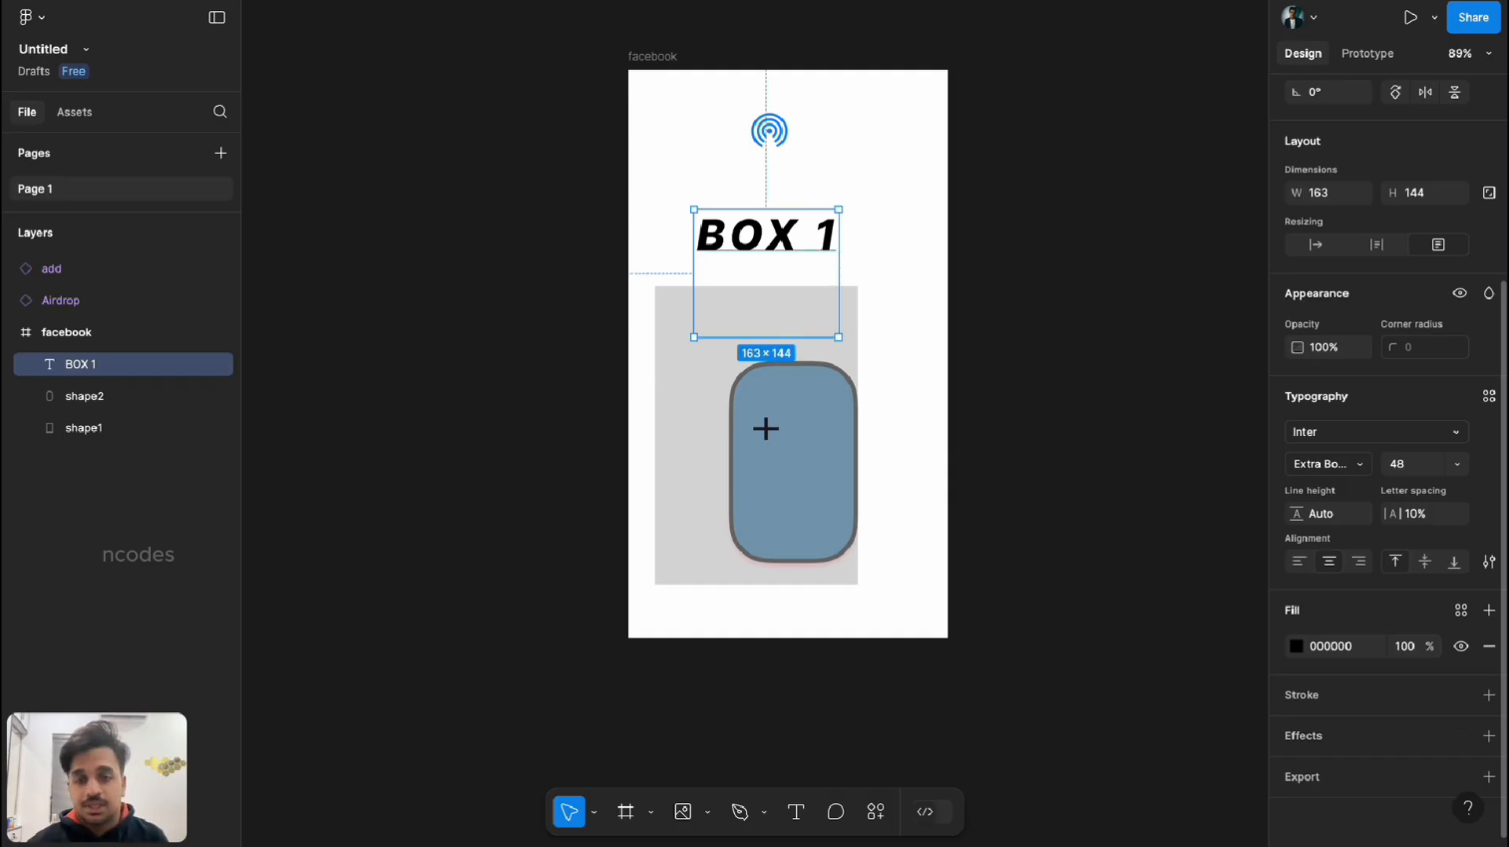
click(1488, 695)
scroll(1477, 708, down, 2)
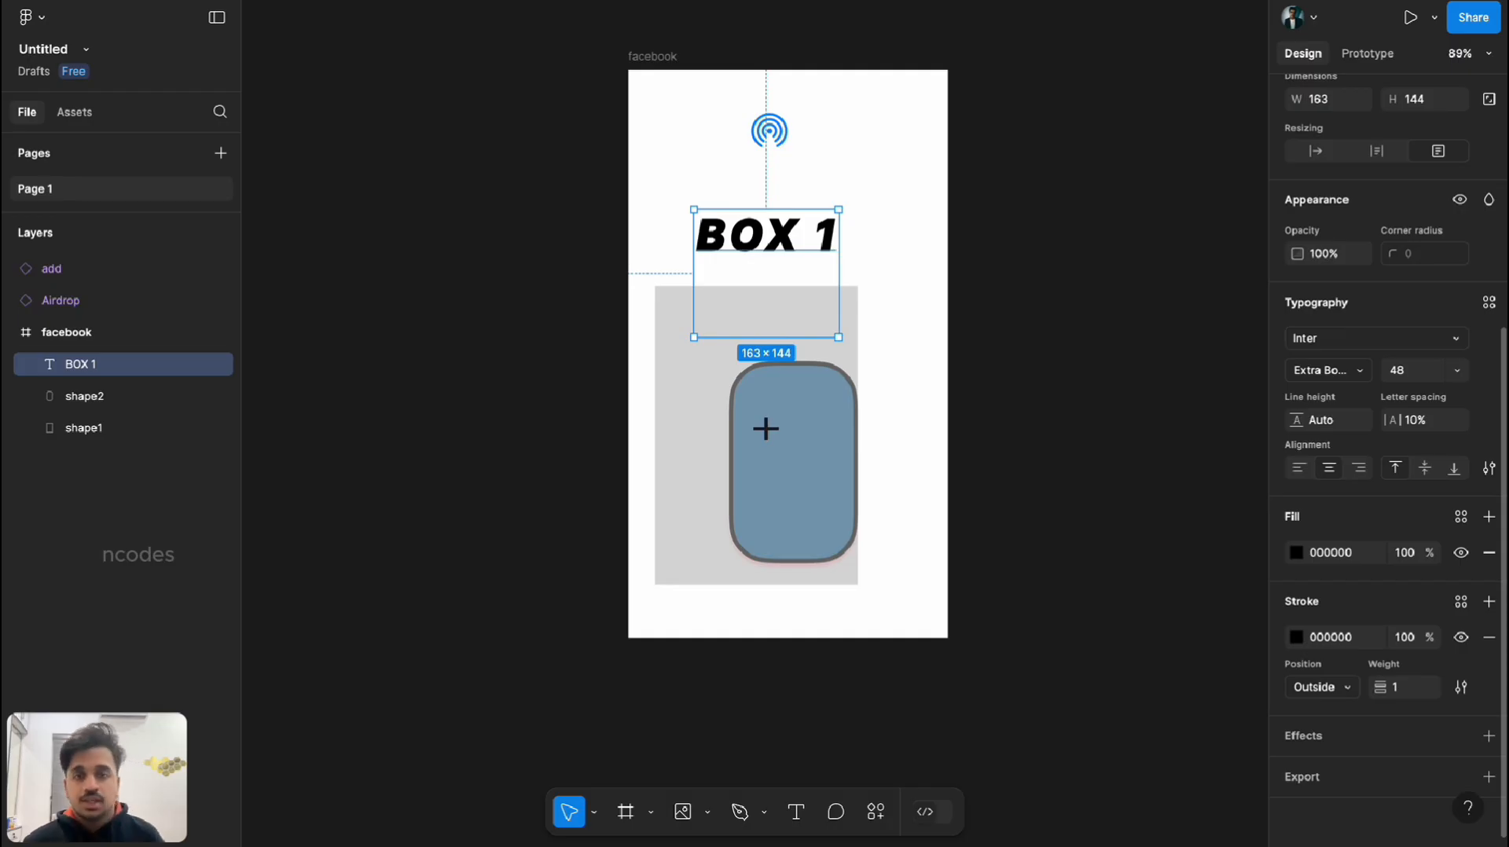
Stretch the blue rounded shape upward past the grey rectangle's top edge and slightly wider, then deselect it.
click(766, 429)
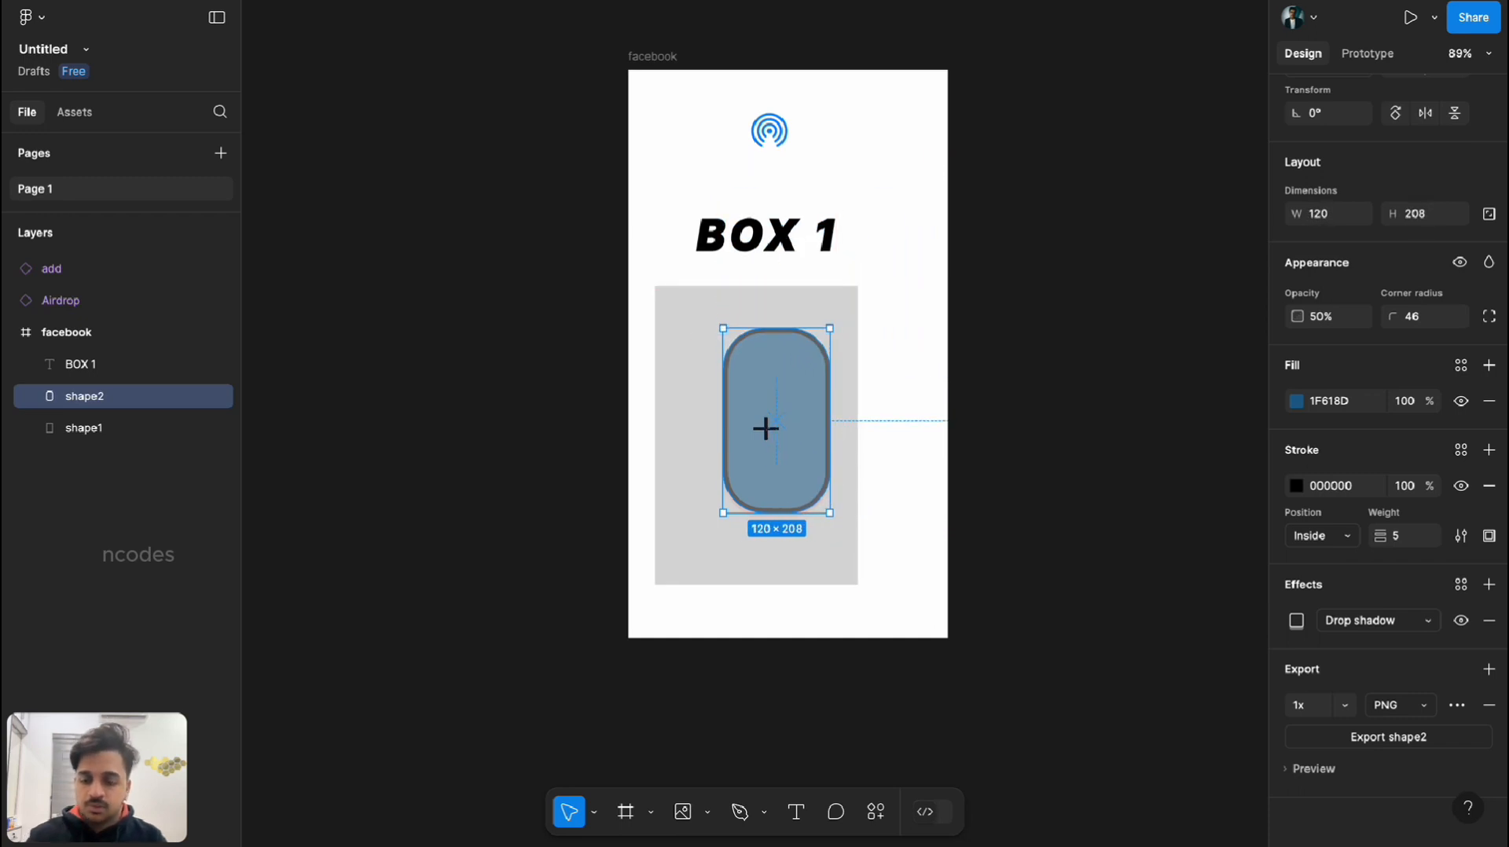
drag(830, 328, 846, 260)
key(Escape)
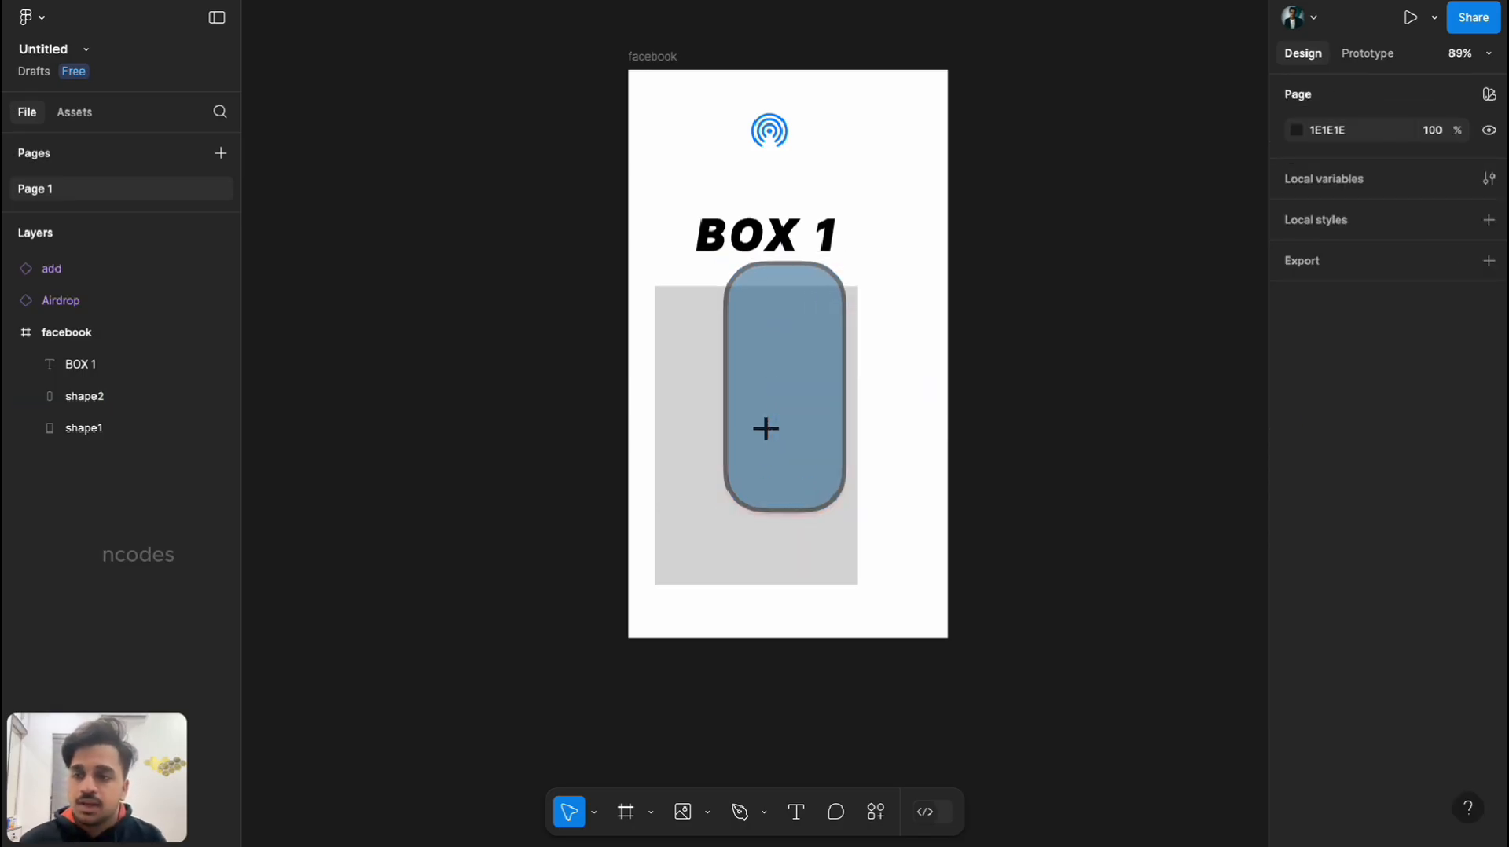